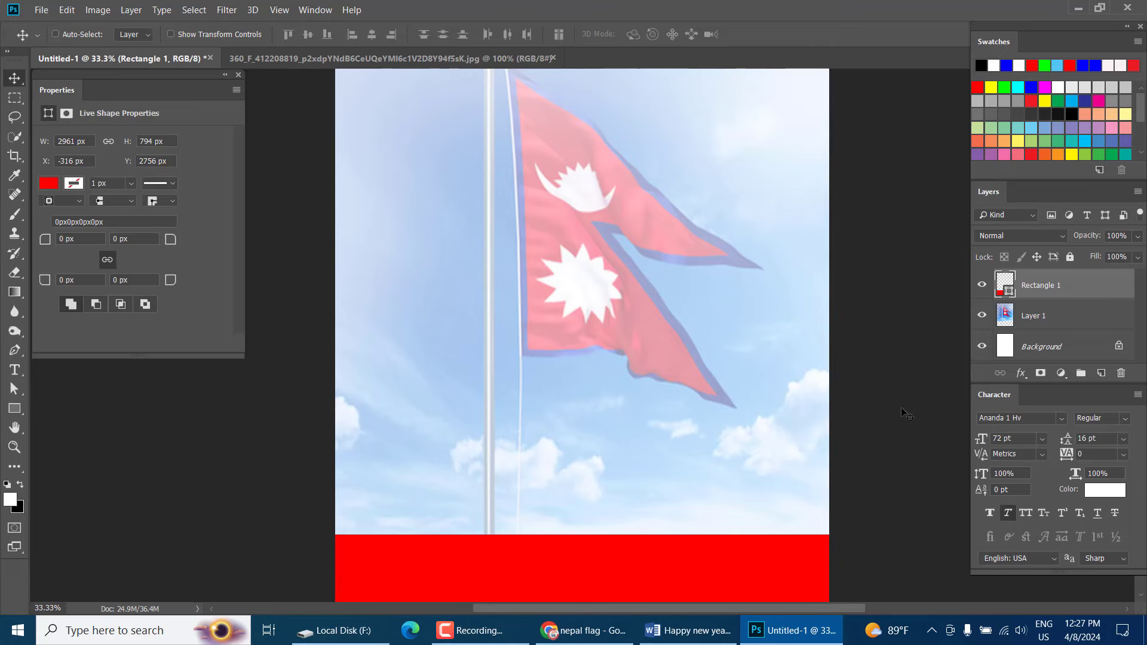
# Close the shape Properties panel and the flag source image document
pyautogui.scroll(1, 751, 389)
pyautogui.scroll(1, 751, 417)
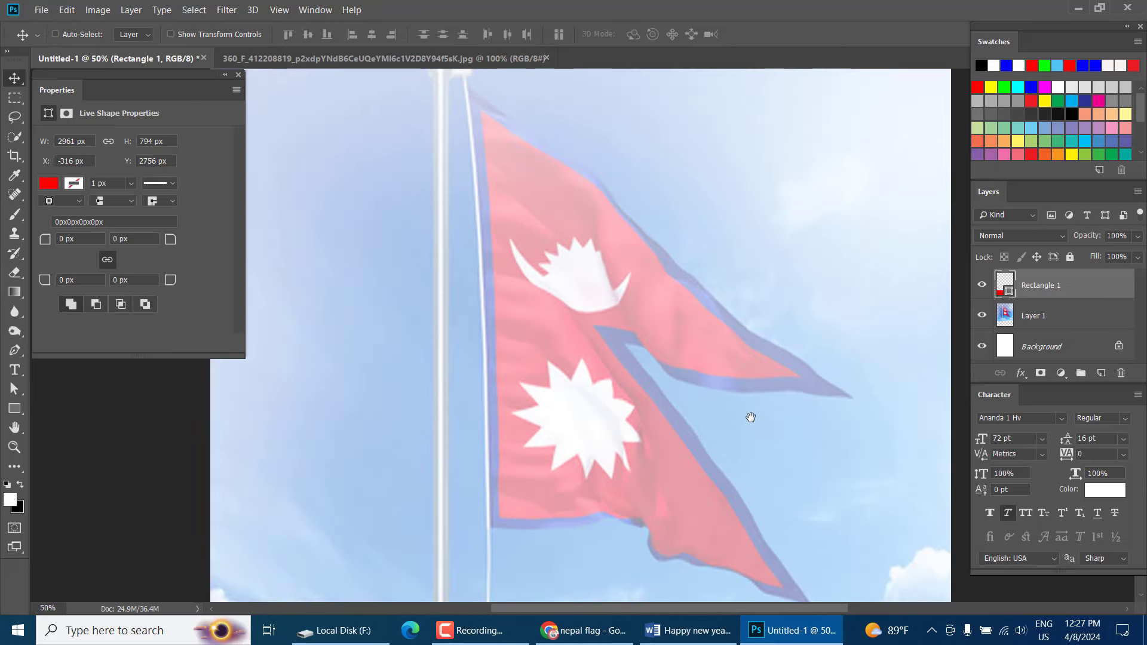
pyautogui.moveTo(705, 430); pyautogui.dragTo(673, 486)
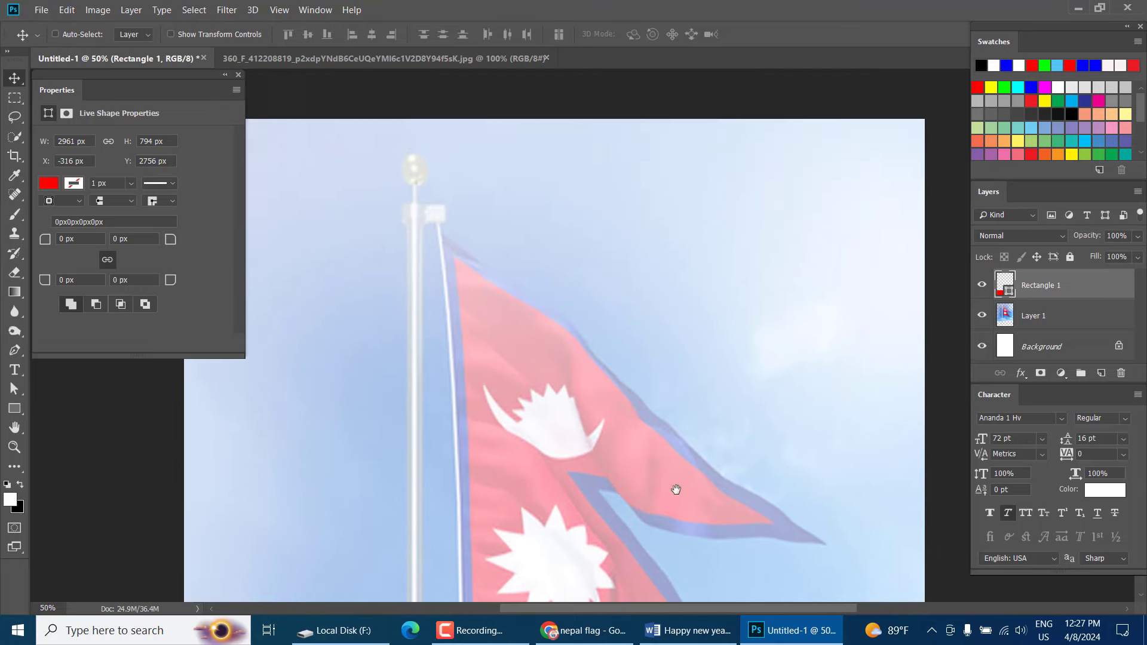
pyautogui.click(238, 75)
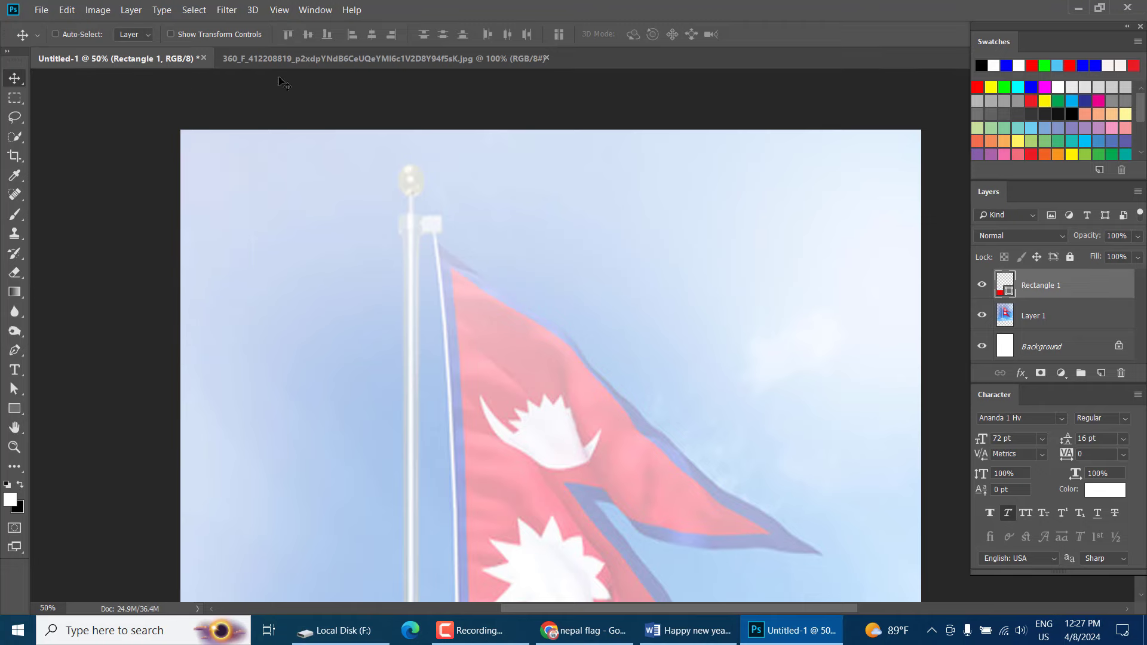
pyautogui.click(545, 59)
# Open Vector-Rose-Flower-PNG-Photos.png and drag the roses onto the card's top-left
pyautogui.click(41, 10)
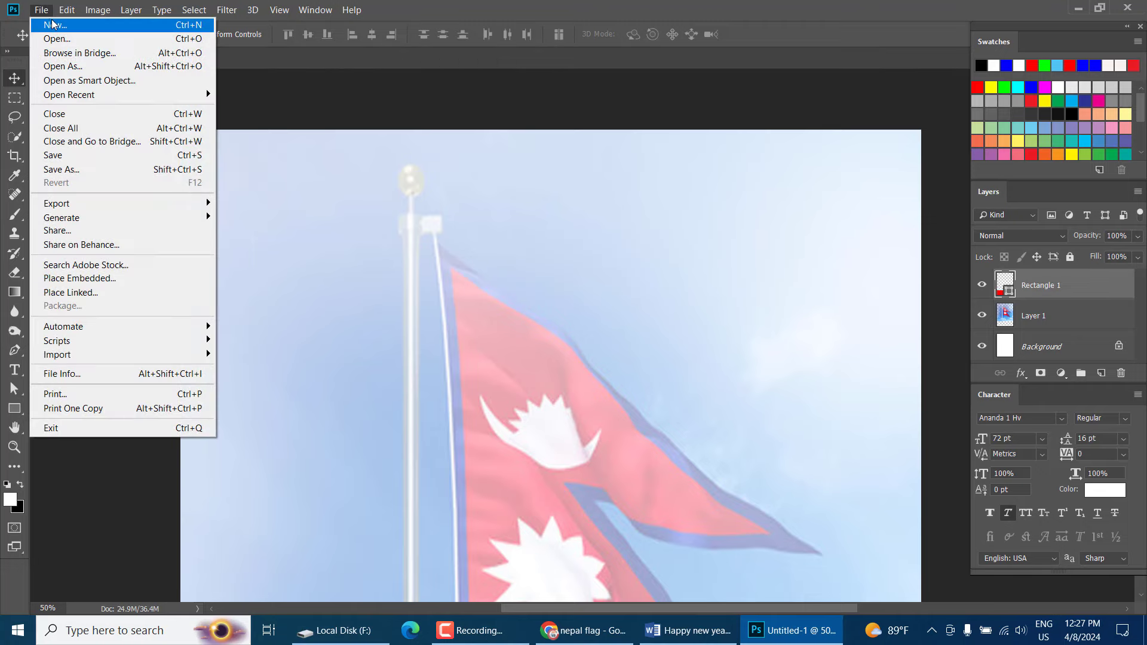
pyautogui.click(57, 39)
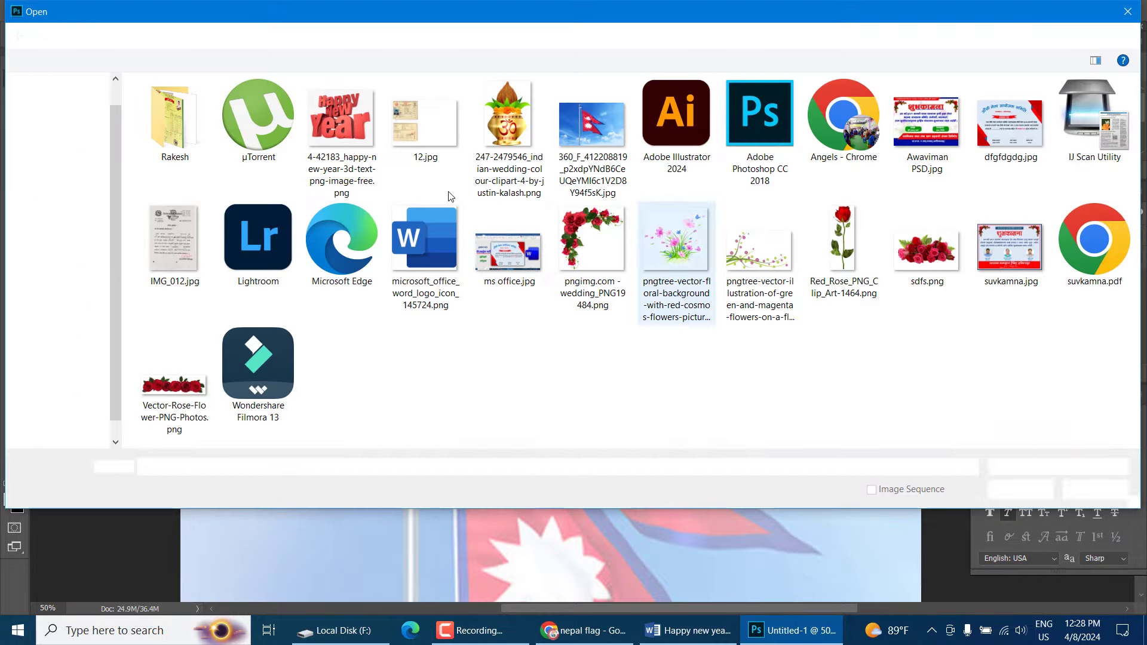
pyautogui.click(926, 245)
pyautogui.click(759, 251)
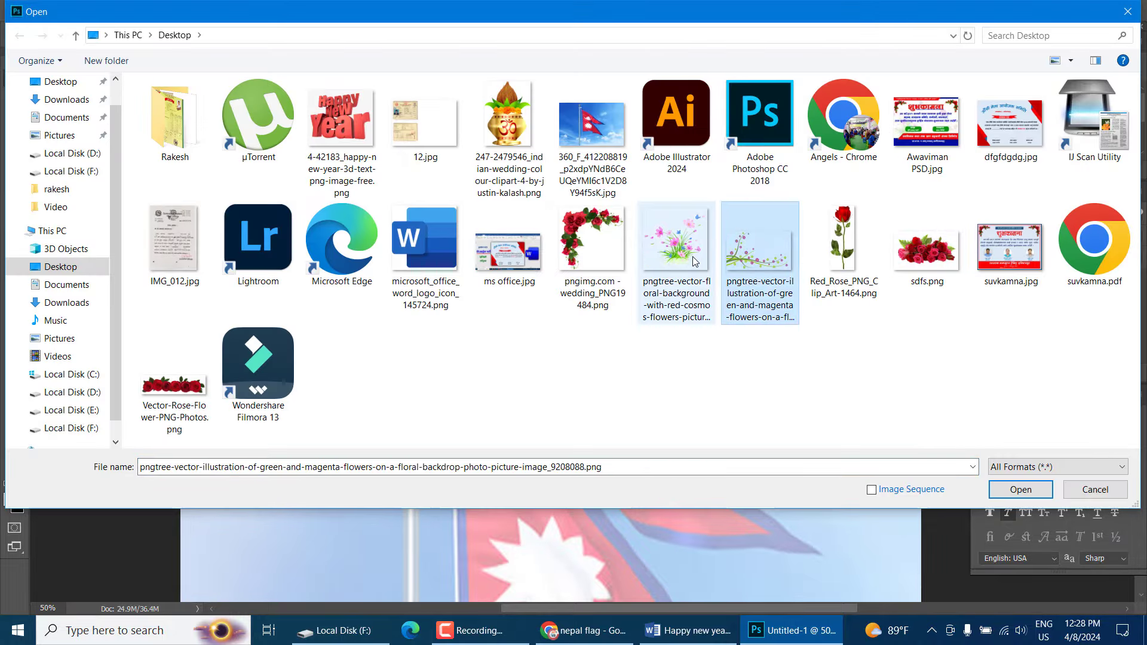
pyautogui.click(694, 261)
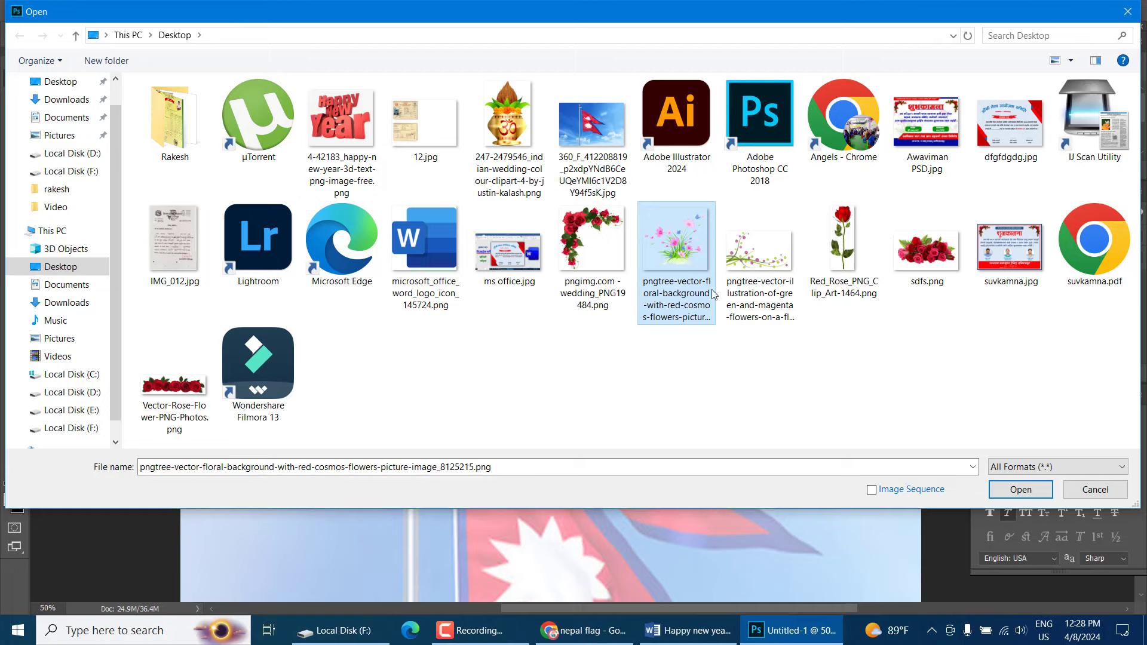
pyautogui.click(173, 385)
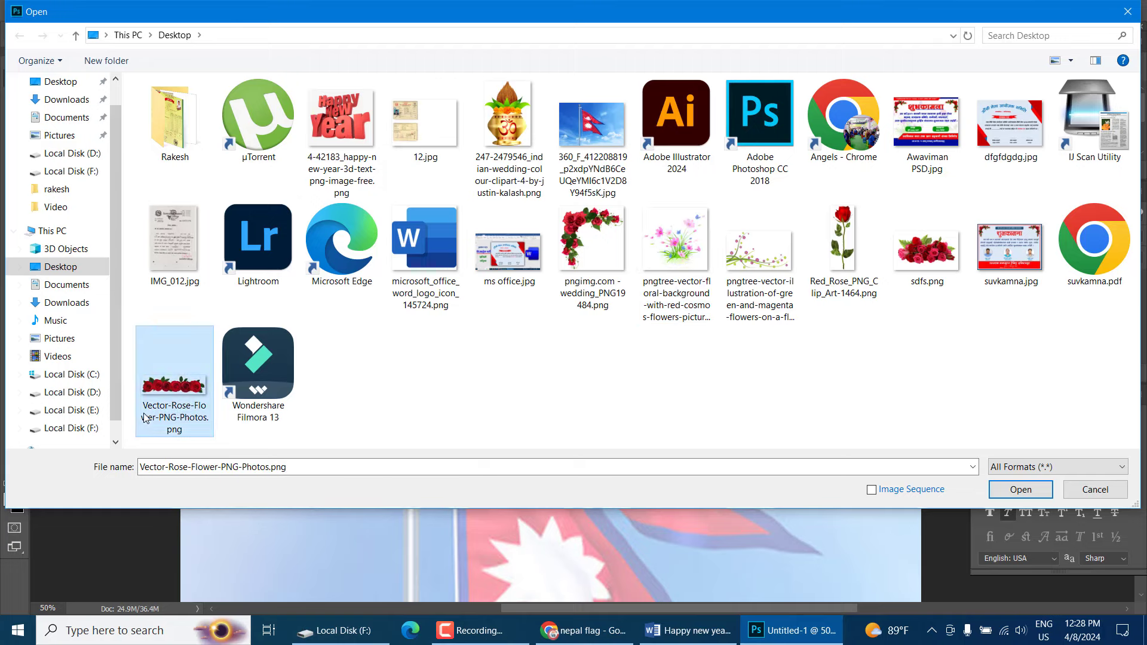
pyautogui.click(1019, 491)
pyautogui.moveTo(538, 298); pyautogui.dragTo(457, 202)
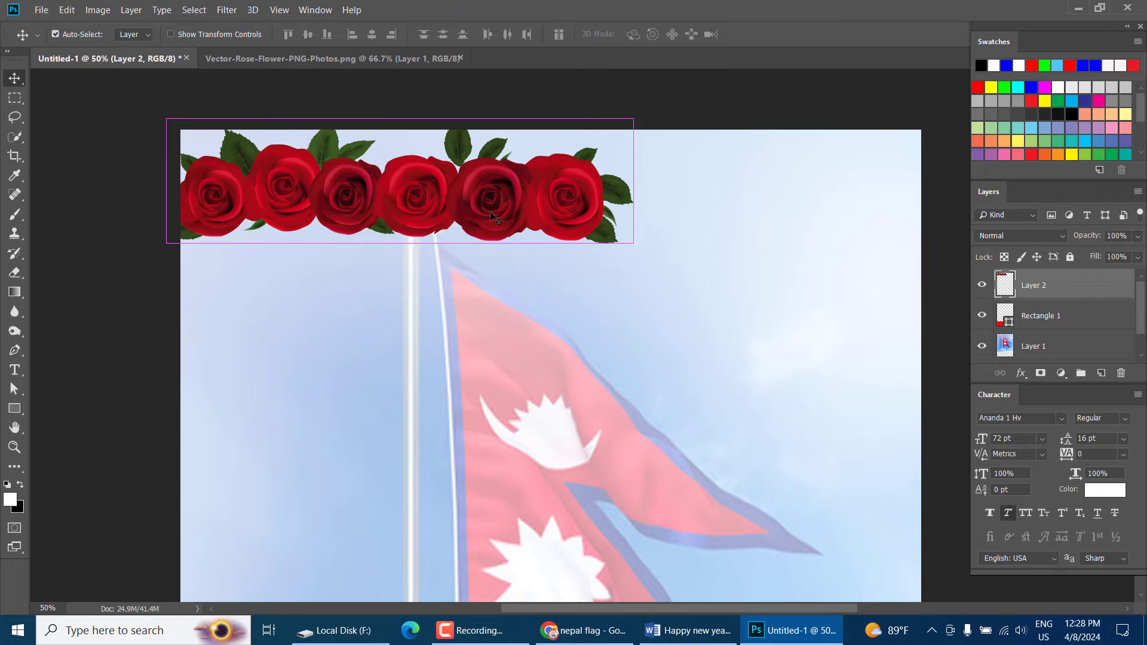
# Scale the rose garland down to about 57%
pyautogui.hotkey('ctrl', 't')
pyautogui.moveTo(631, 241); pyautogui.dragTo(436, 191)
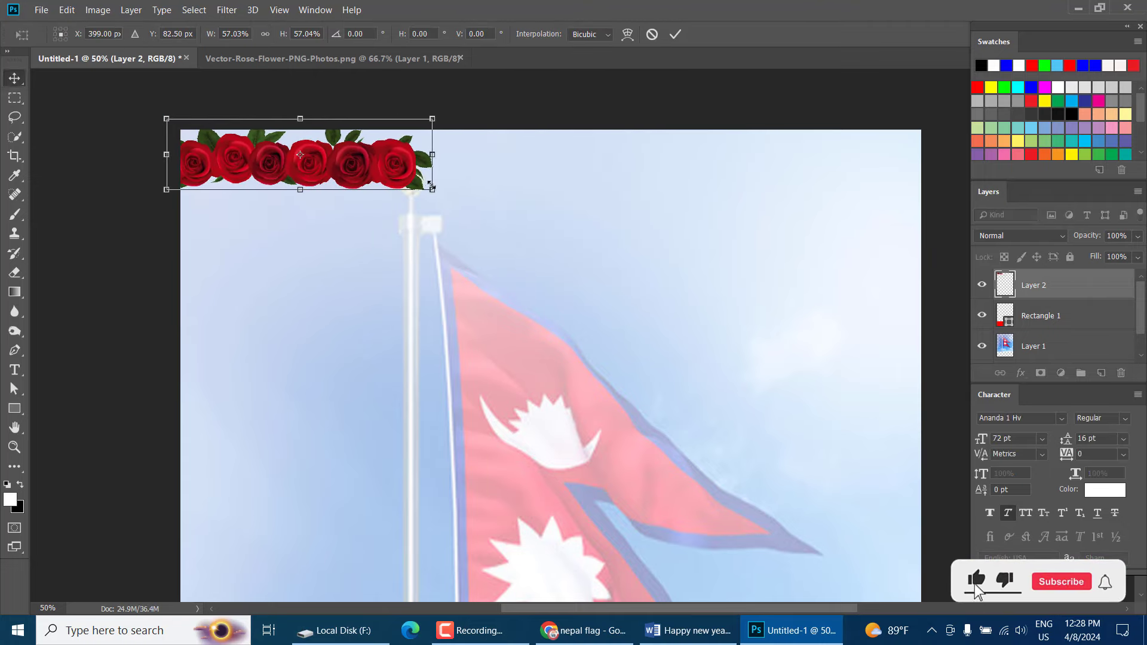
pyautogui.press('Return')
# Alt-drag a copy of the roses into the card's top-right corner, aligned to the edge
pyautogui.moveTo(355, 179); pyautogui.dragTo(700, 179)
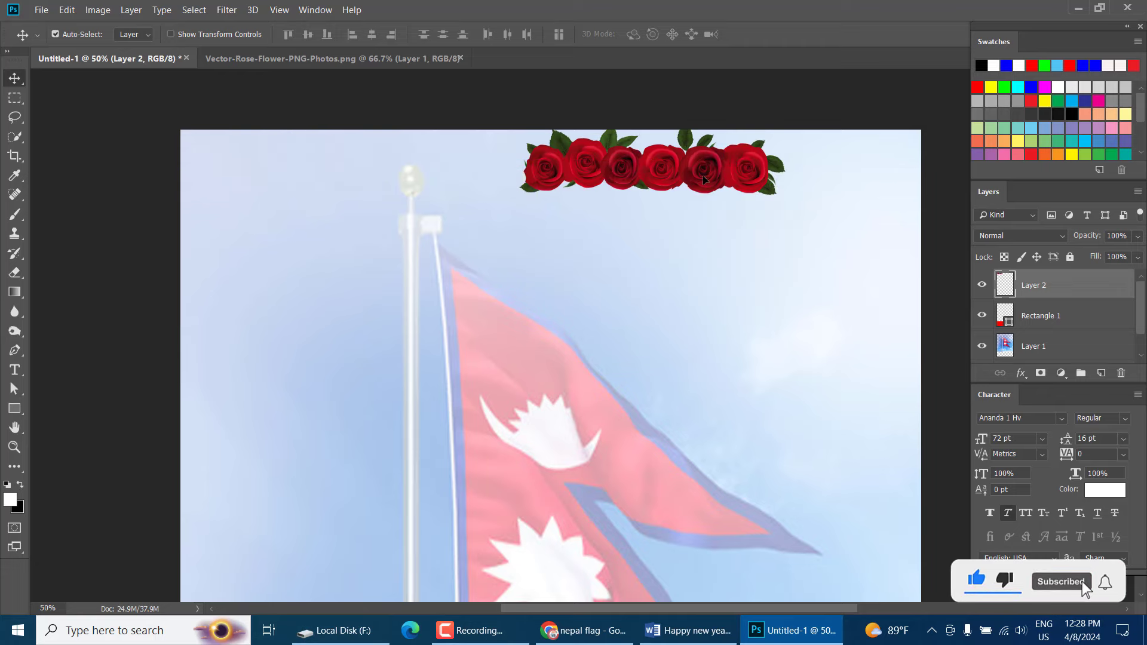
pyautogui.hotkey('ctrl', 'z')
pyautogui.moveTo(399, 182); pyautogui.dragTo(888, 183)
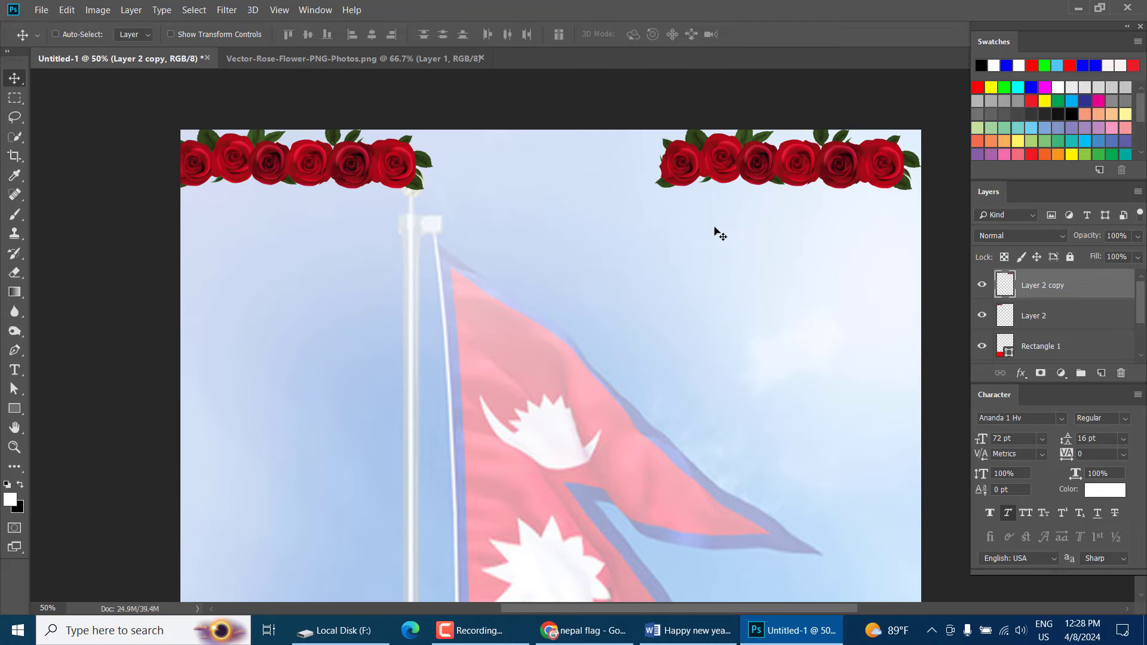
pyautogui.moveTo(761, 208); pyautogui.dragTo(761, 200)
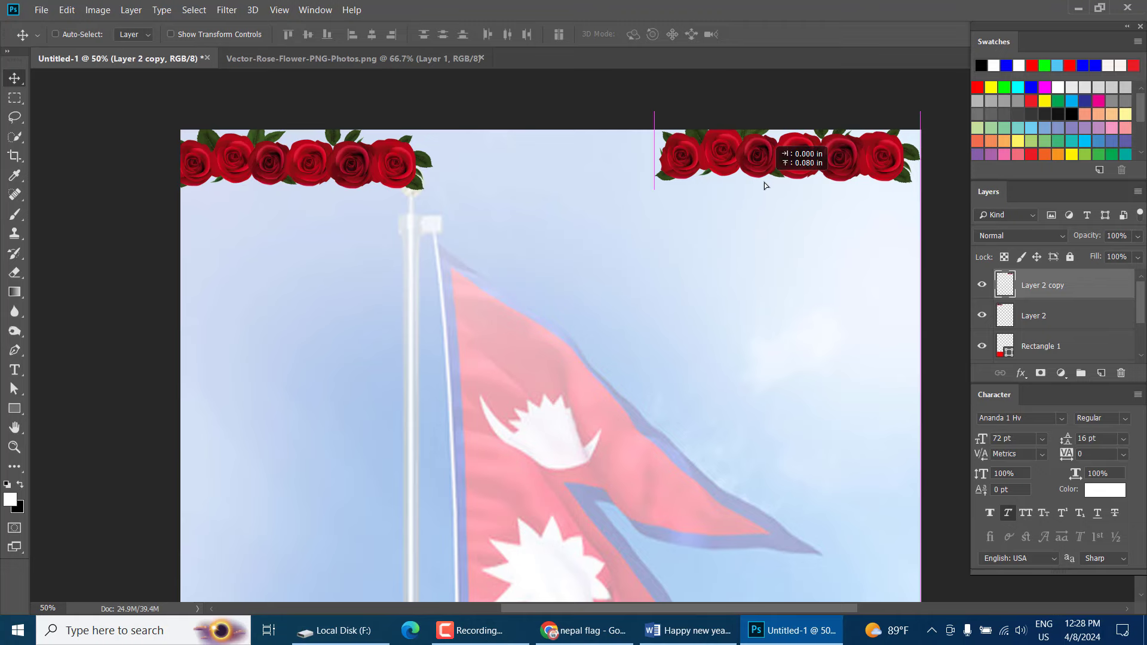
# Reselect the original left roses layer and close the rose source image
pyautogui.rightClick(394, 177)
pyautogui.click(394, 178)
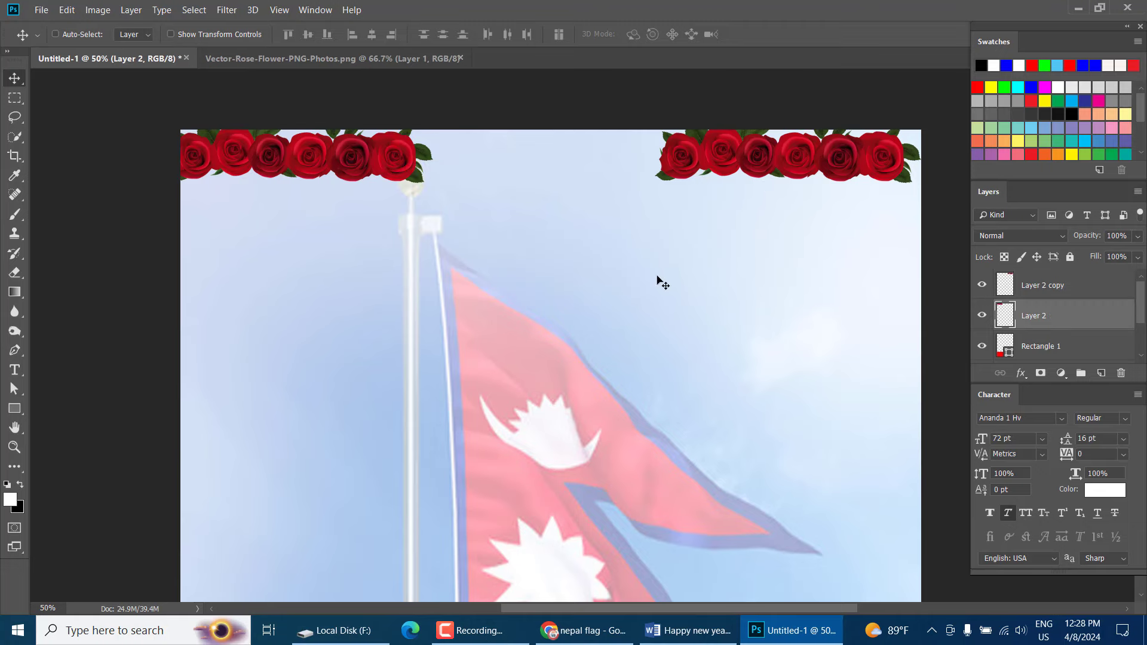
pyautogui.scroll(-3, 663, 281)
pyautogui.scroll(2, 663, 281)
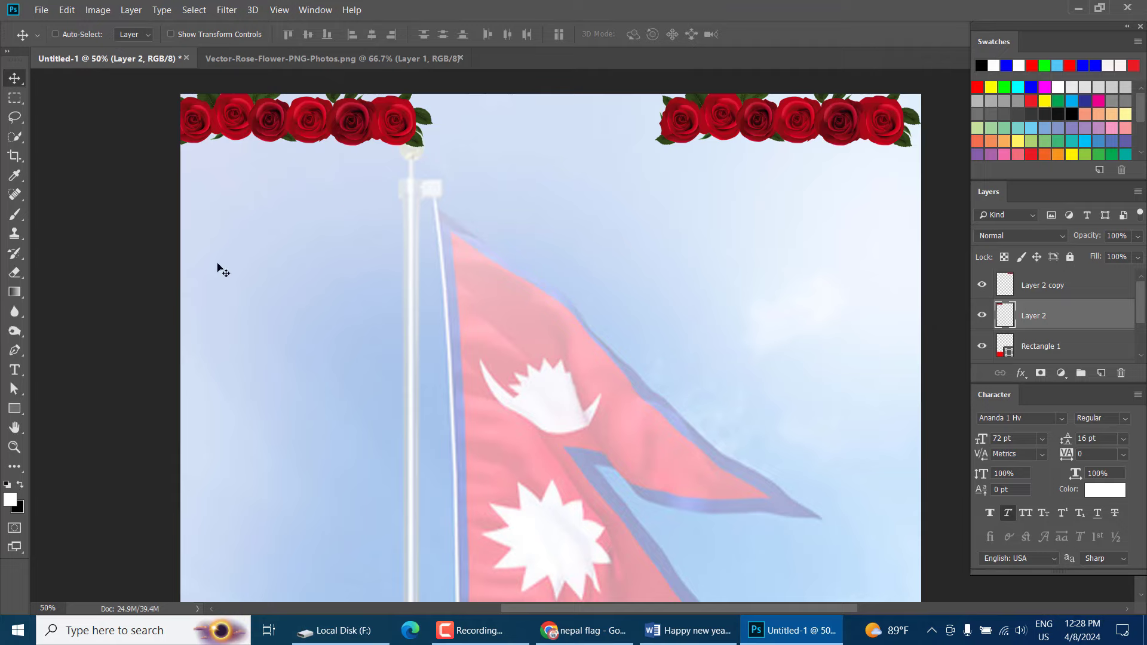
pyautogui.click(445, 58)
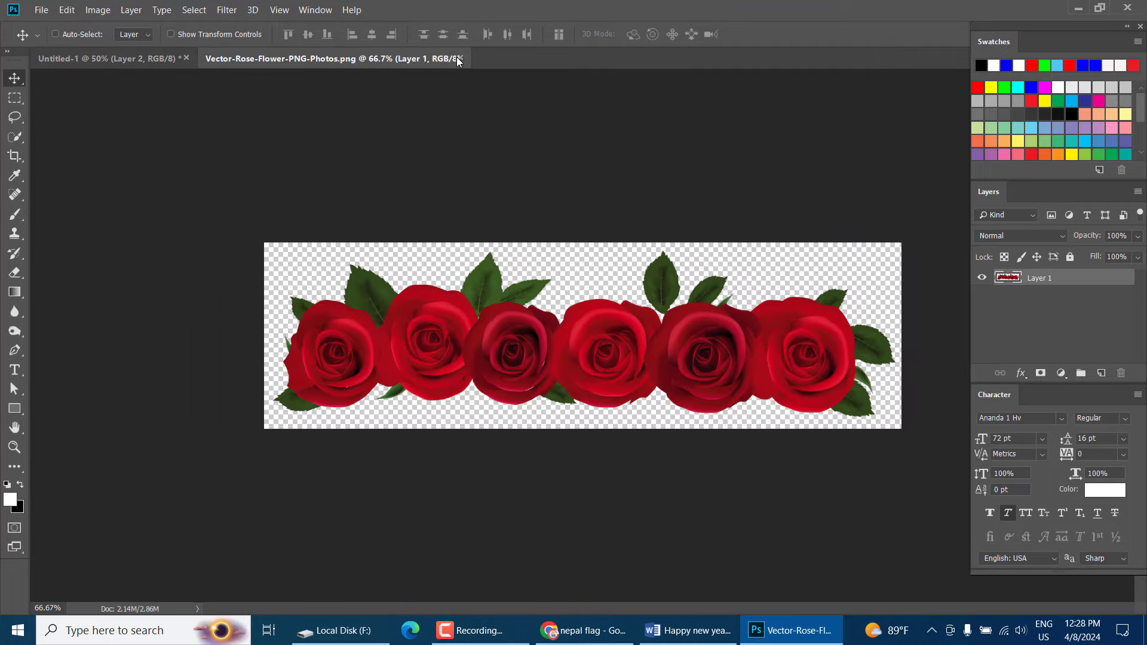
pyautogui.click(460, 58)
# In Word, select the line नव वर्ष २०८१ सालको हार्दिक मंगलमय, then return to Photoshop
pyautogui.click(687, 630)
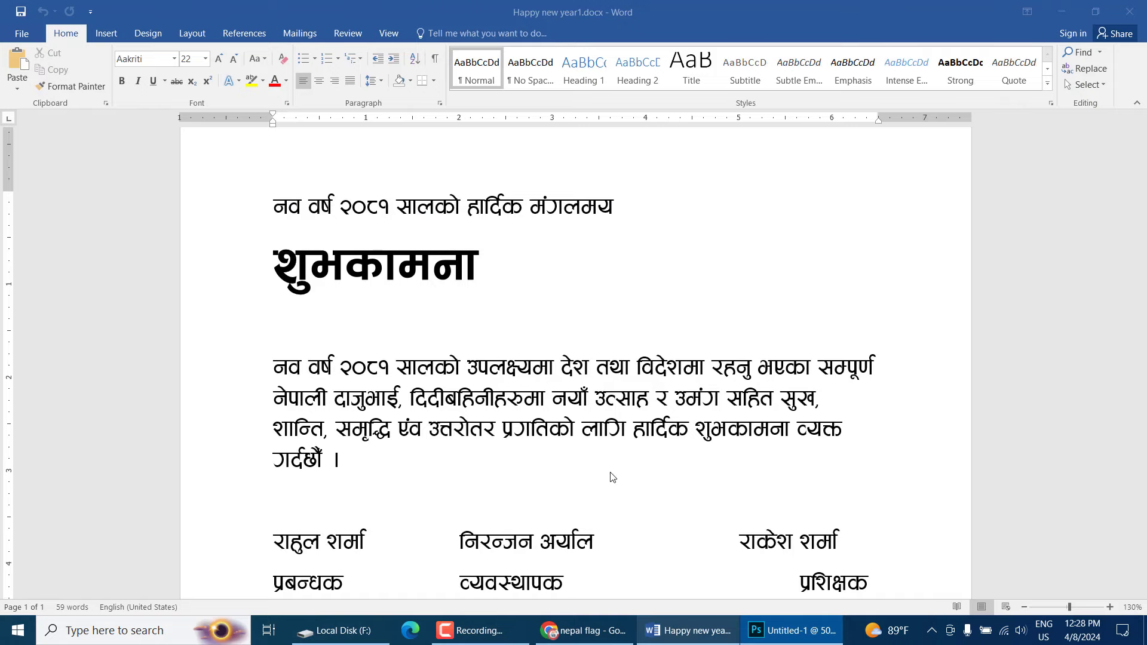
pyautogui.click(345, 266)
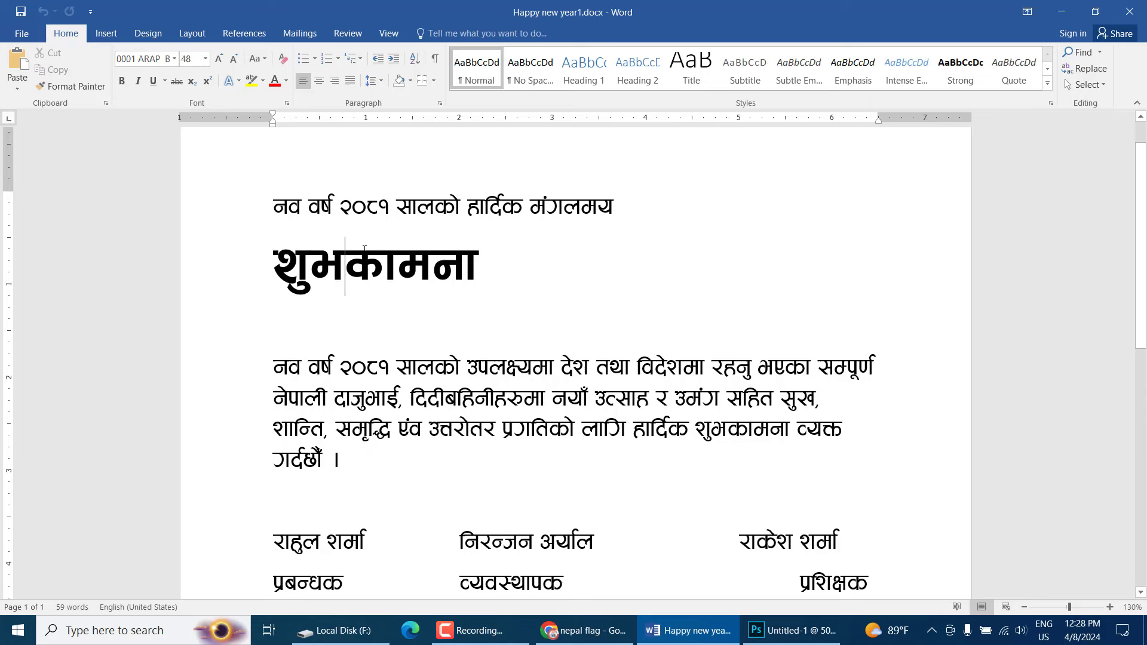
pyautogui.moveTo(273, 209); pyautogui.dragTo(625, 215)
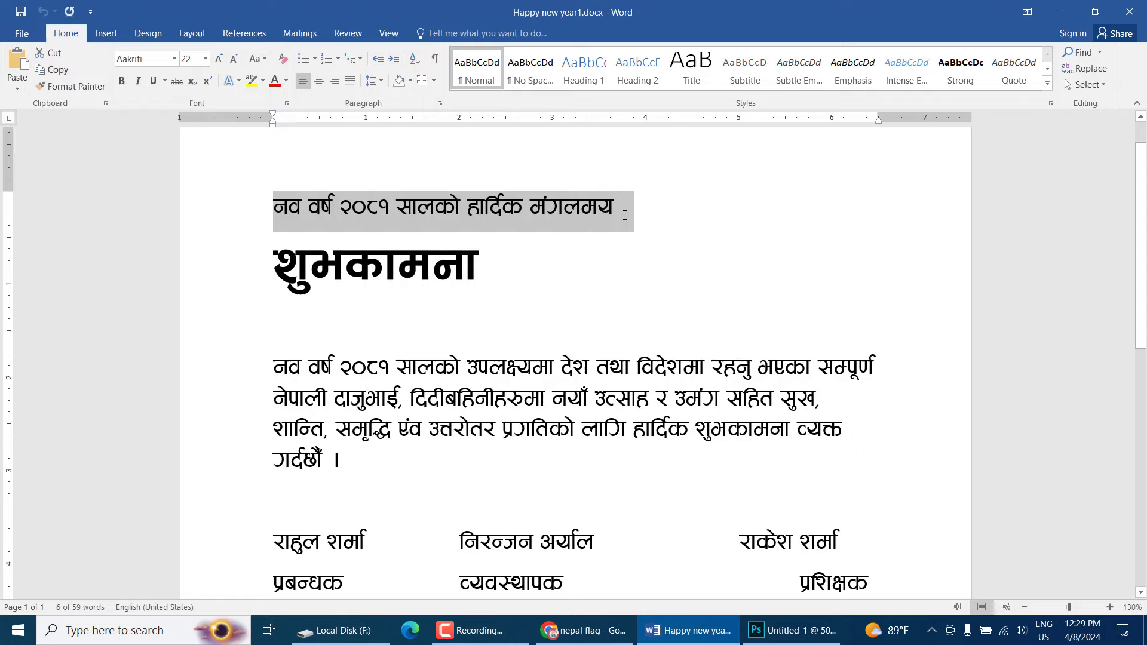
pyautogui.click(791, 630)
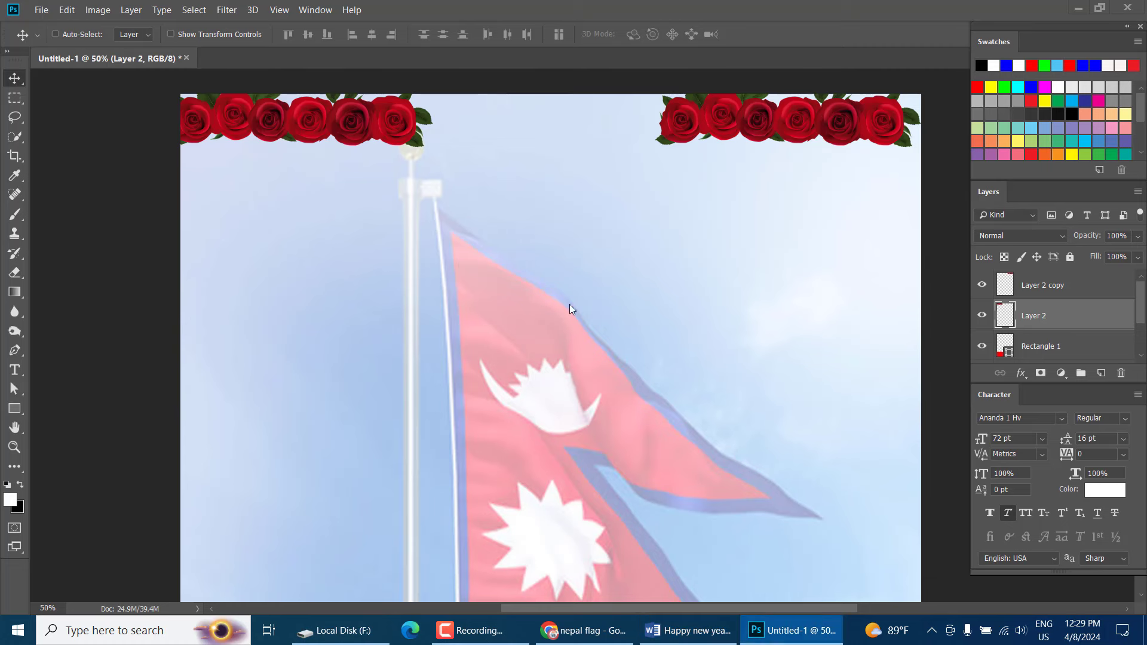
# Draw a long rounded-rectangle bar below the roses with 25 px corners and blue fill
pyautogui.click(14, 409)
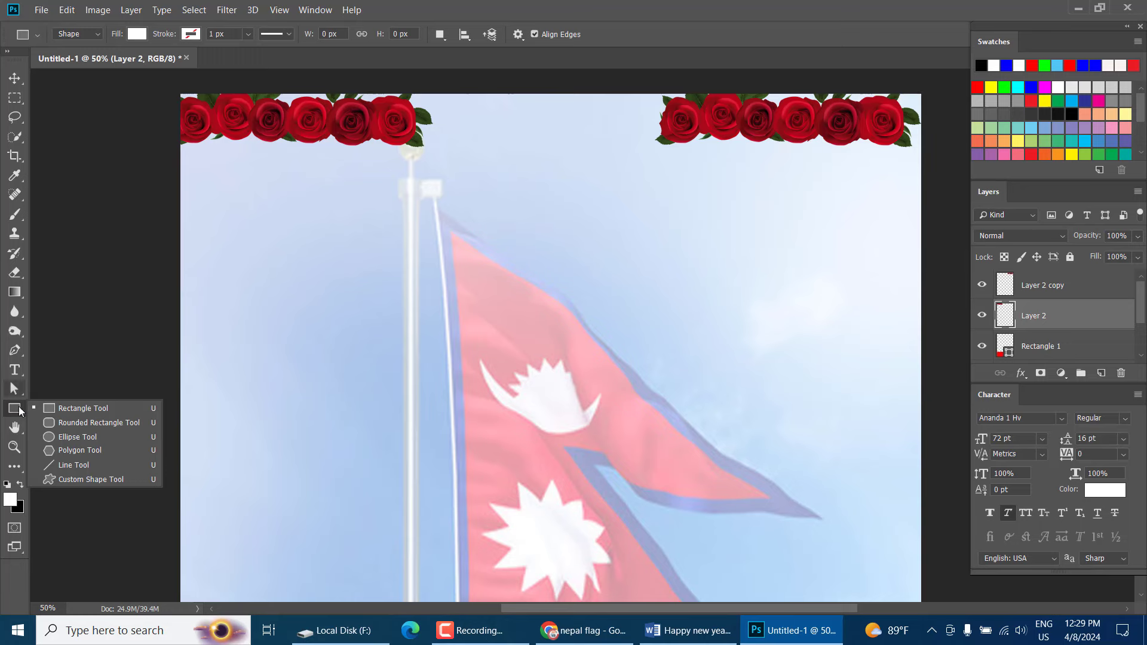
pyautogui.click(83, 423)
pyautogui.moveTo(288, 169); pyautogui.dragTo(794, 200)
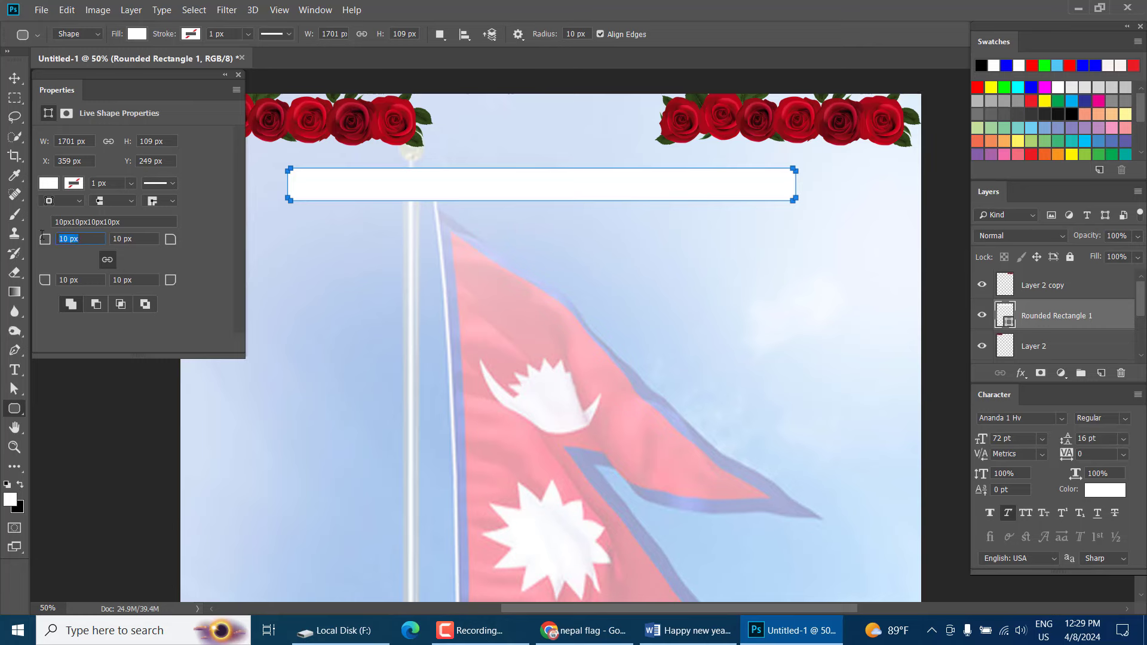
pyautogui.write('25')
pyautogui.press('Return')
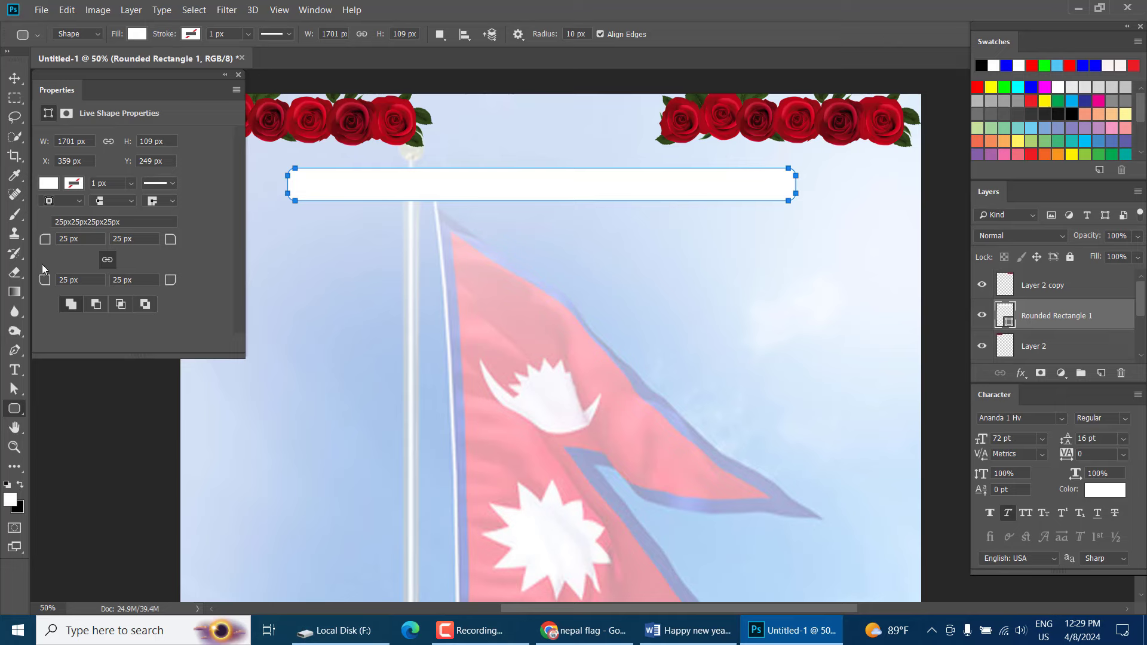
pyautogui.click(48, 183)
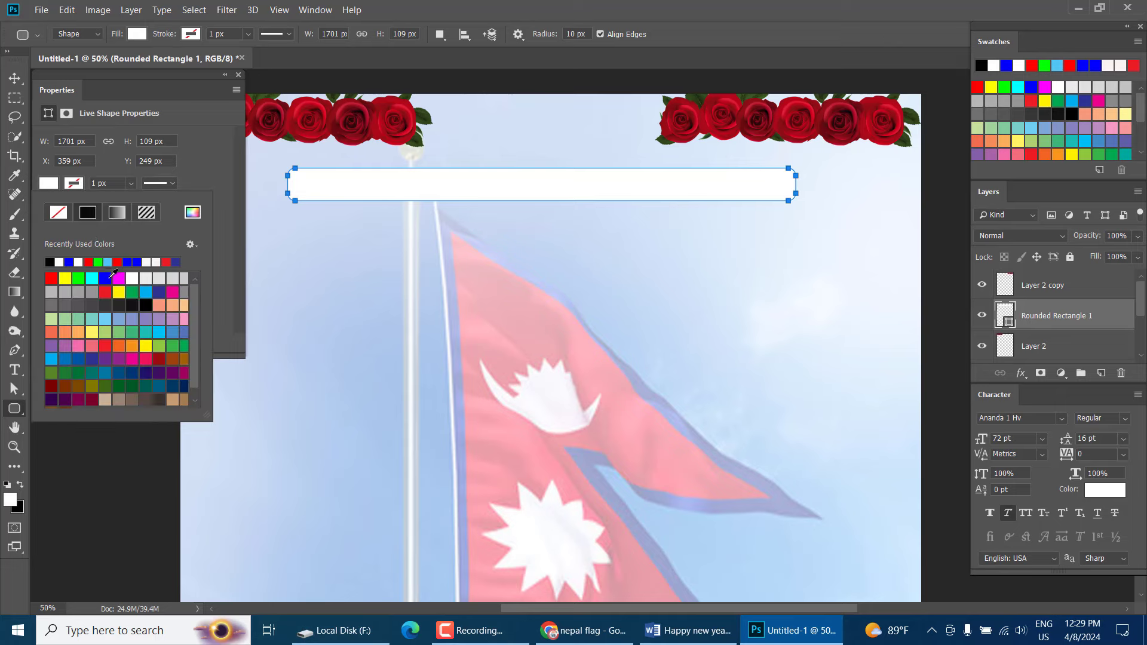
pyautogui.click(106, 278)
pyautogui.click(18, 84)
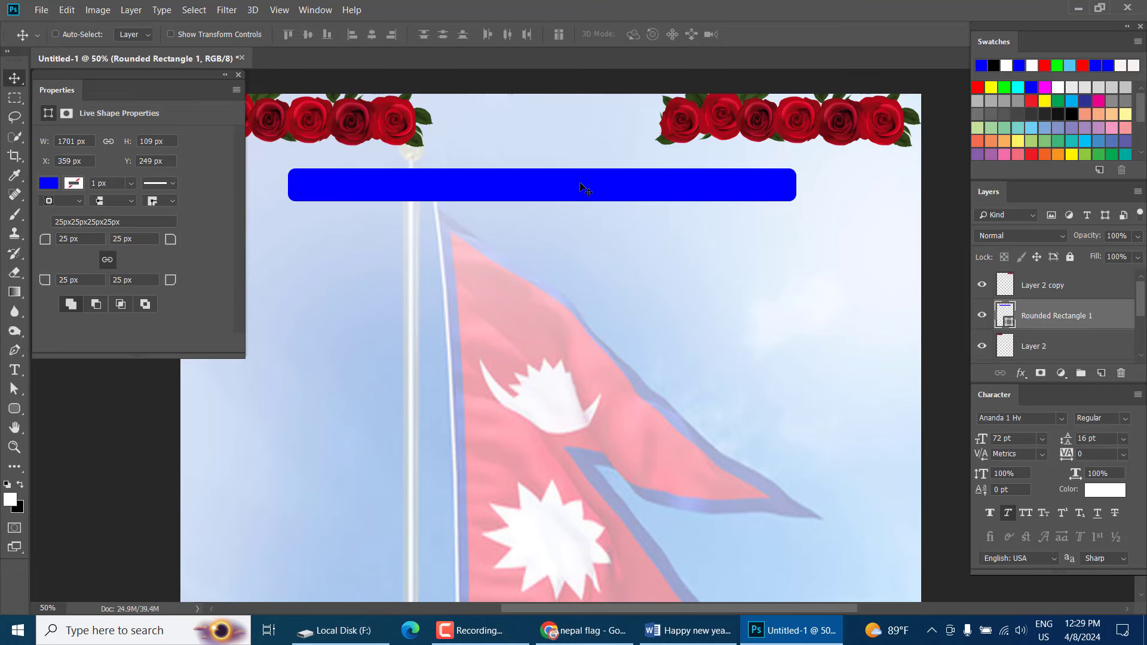
pyautogui.click(239, 75)
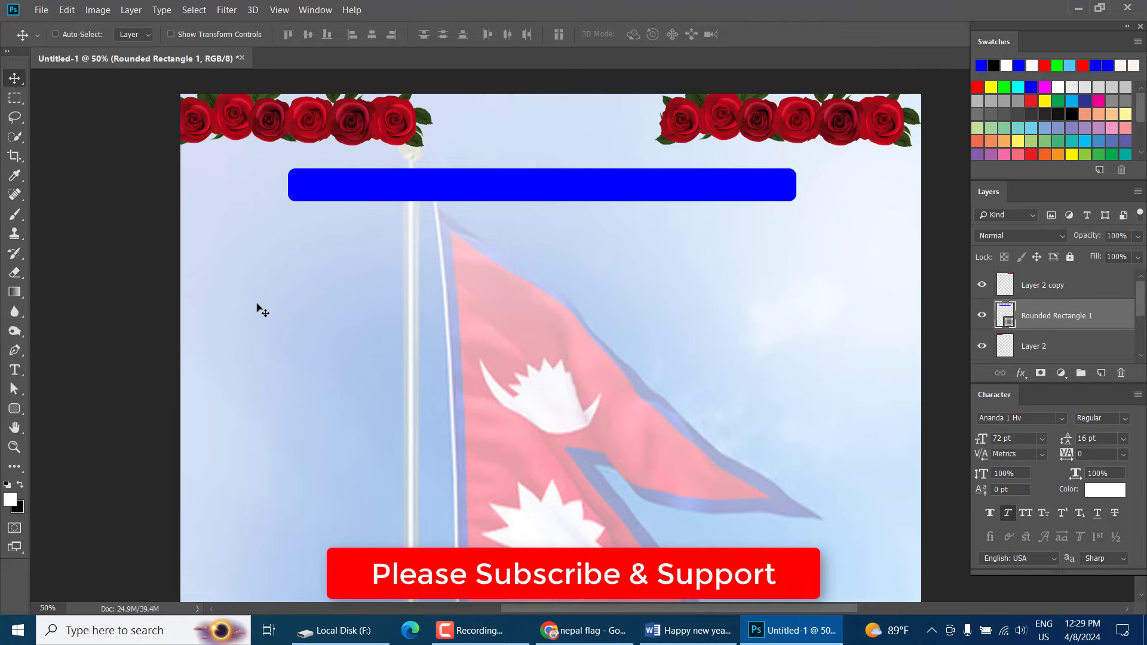
# Paste the greeting line onto the card, shrink it to about a third, and centre it in the blue bar
pyautogui.click(14, 370)
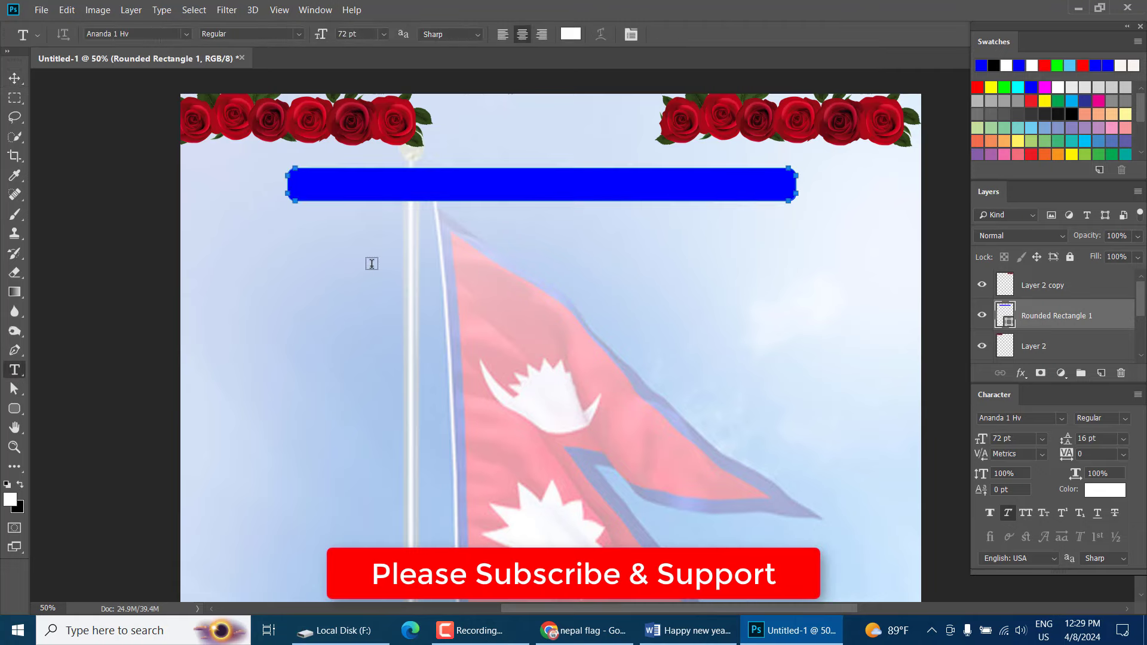
pyautogui.click(308, 185)
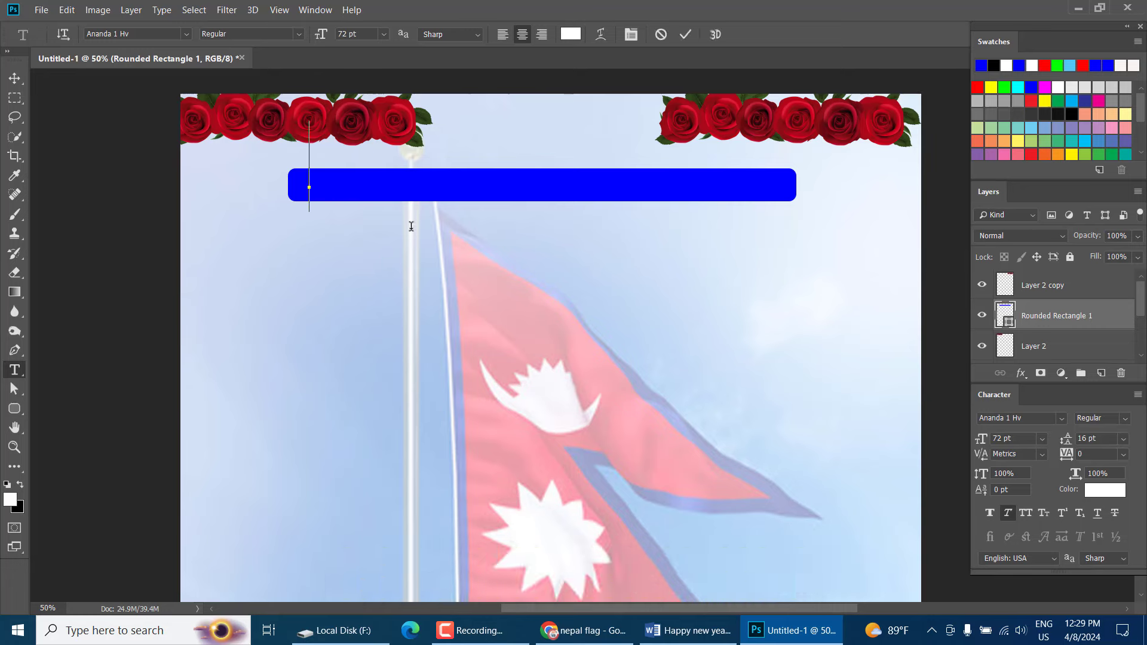
pyautogui.hotkey('ctrl', 'v')
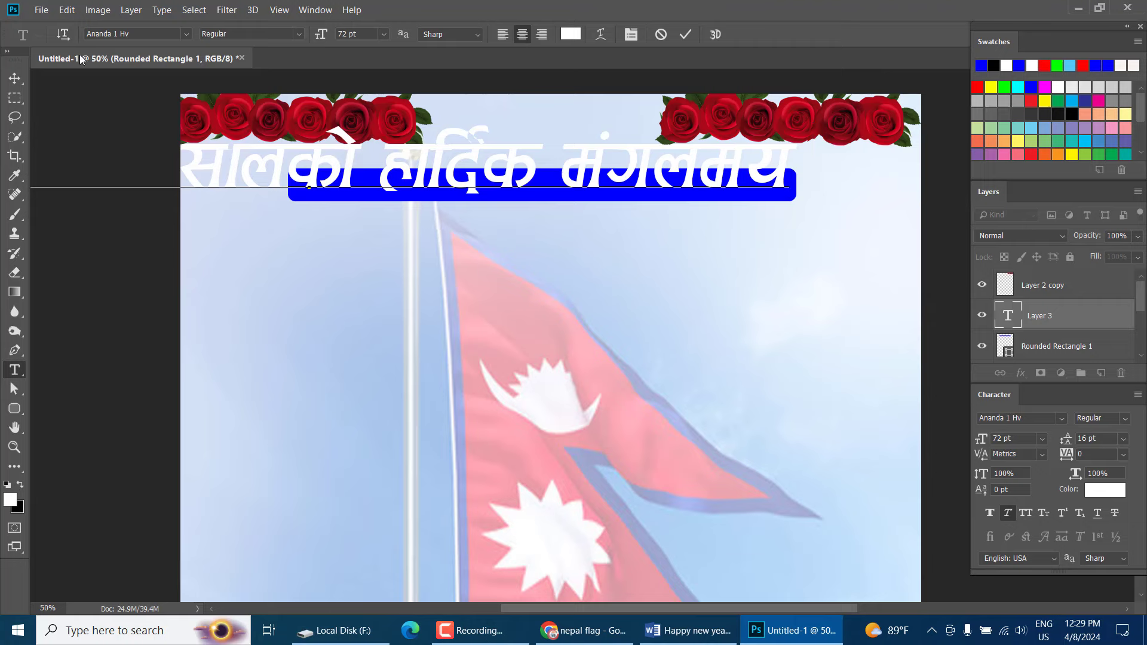
pyautogui.click(14, 78)
pyautogui.moveTo(675, 206); pyautogui.dragTo(734, 255)
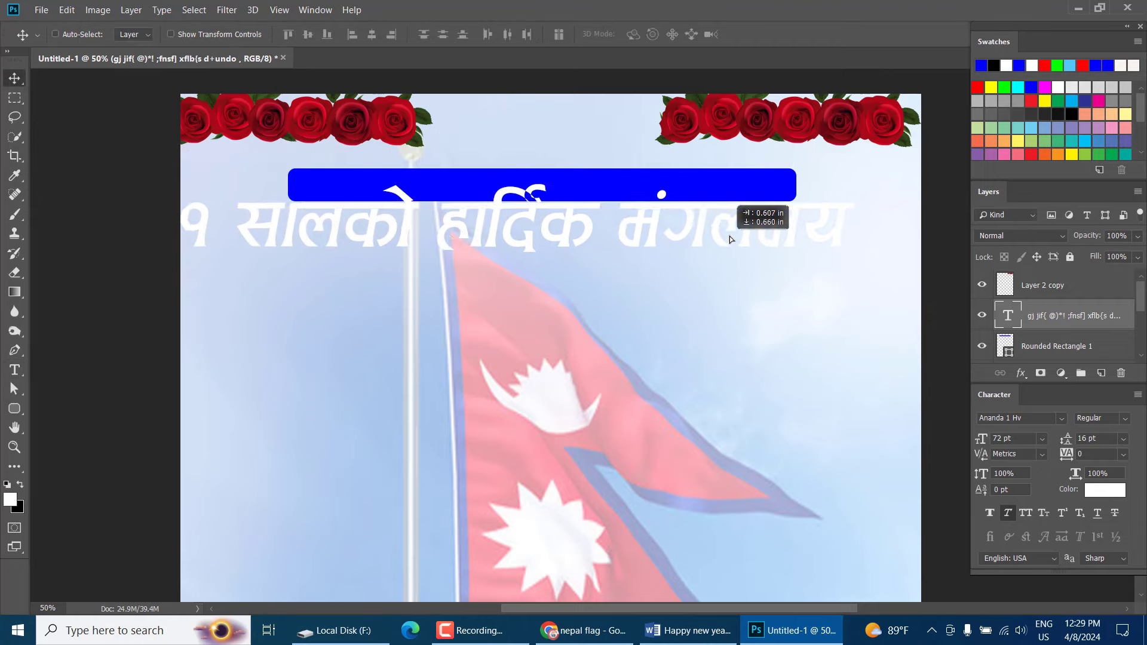
pyautogui.hotkey('ctrl', 't')
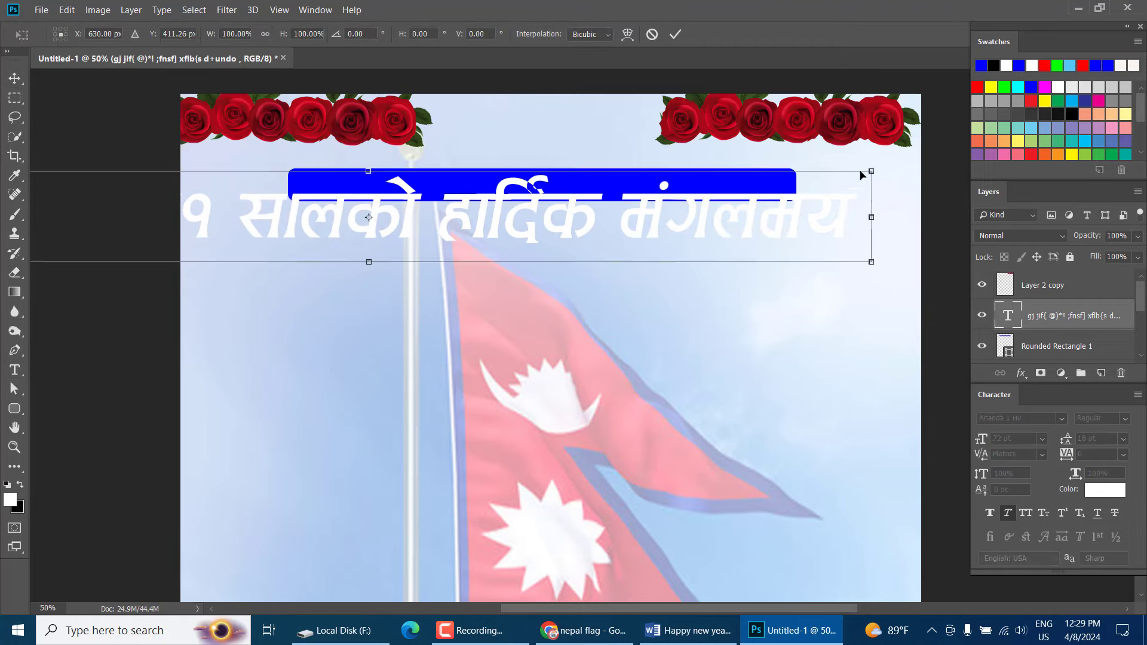
pyautogui.moveTo(872, 168); pyautogui.dragTo(555, 209)
pyautogui.press('Return')
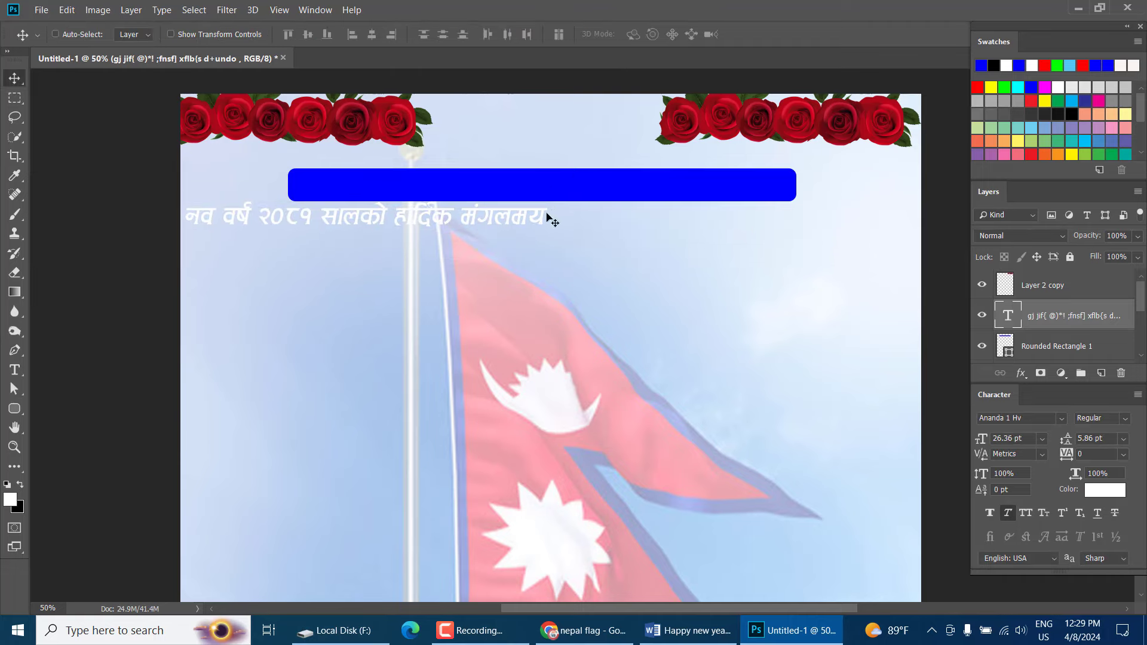
pyautogui.moveTo(442, 236); pyautogui.dragTo(607, 199)
pyautogui.hotkey('shift', 'Right')
pyautogui.hotkey('shift', 'Right')
pyautogui.hotkey('shift', 'Right')
pyautogui.hotkey('shift', 'Right')
pyautogui.hotkey('shift', 'Right')
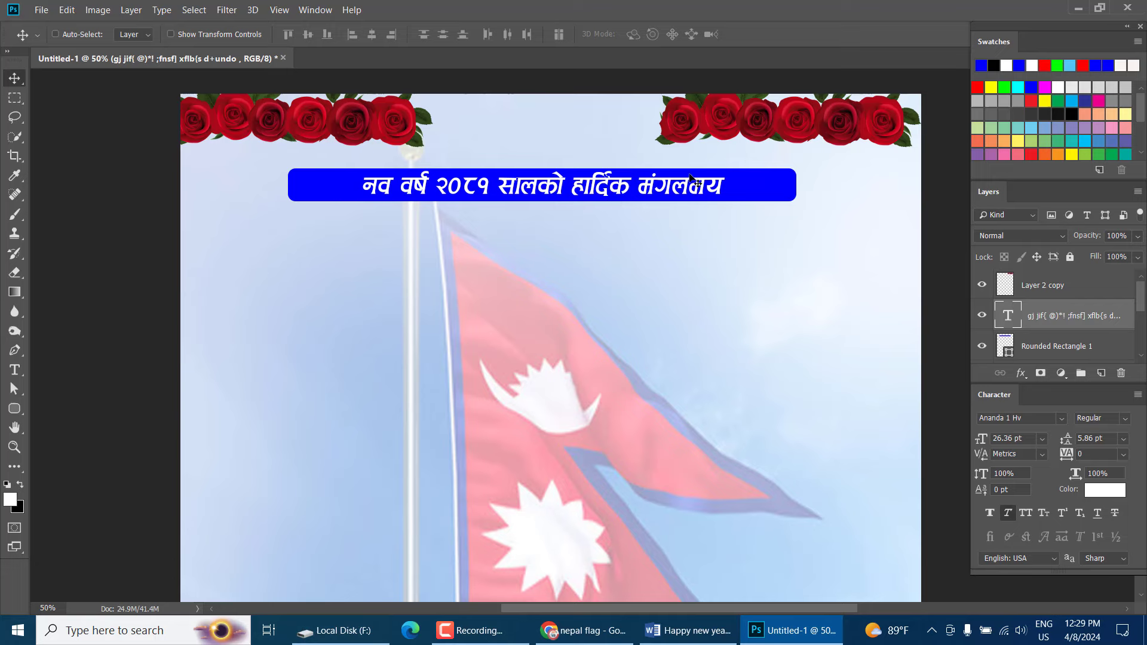
# Narrow the Rounded Rectangle 1 bar from both ends to hug the greeting text
pyautogui.rightClick(759, 178)
pyautogui.click(767, 184)
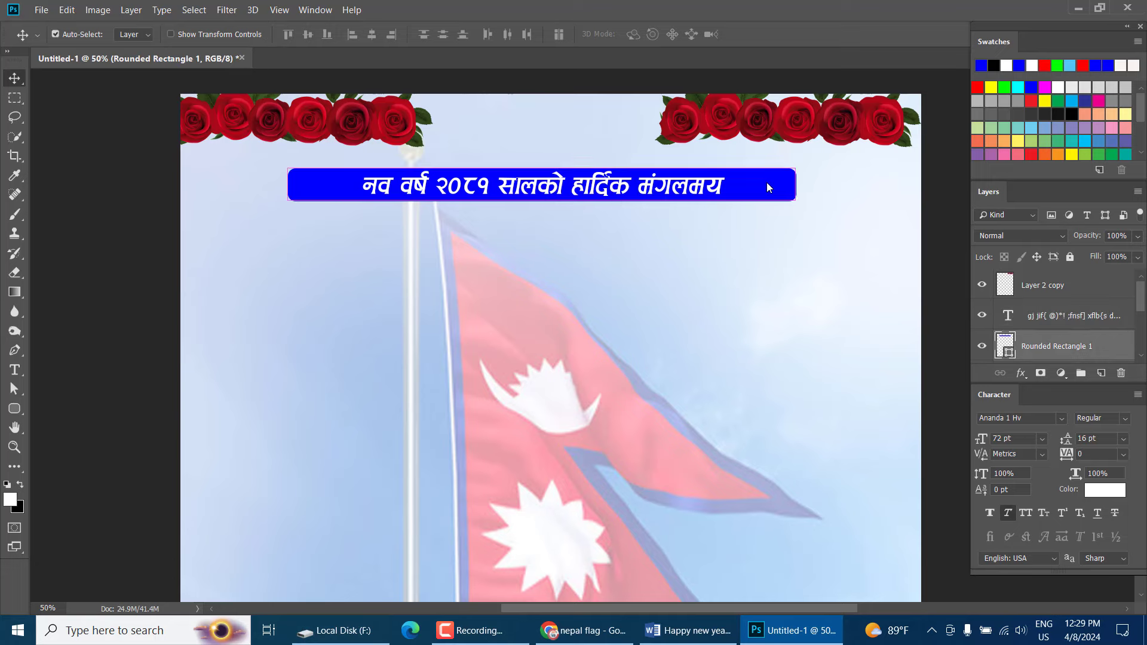
pyautogui.hotkey('ctrl', 't')
pyautogui.moveTo(801, 183); pyautogui.dragTo(748, 184)
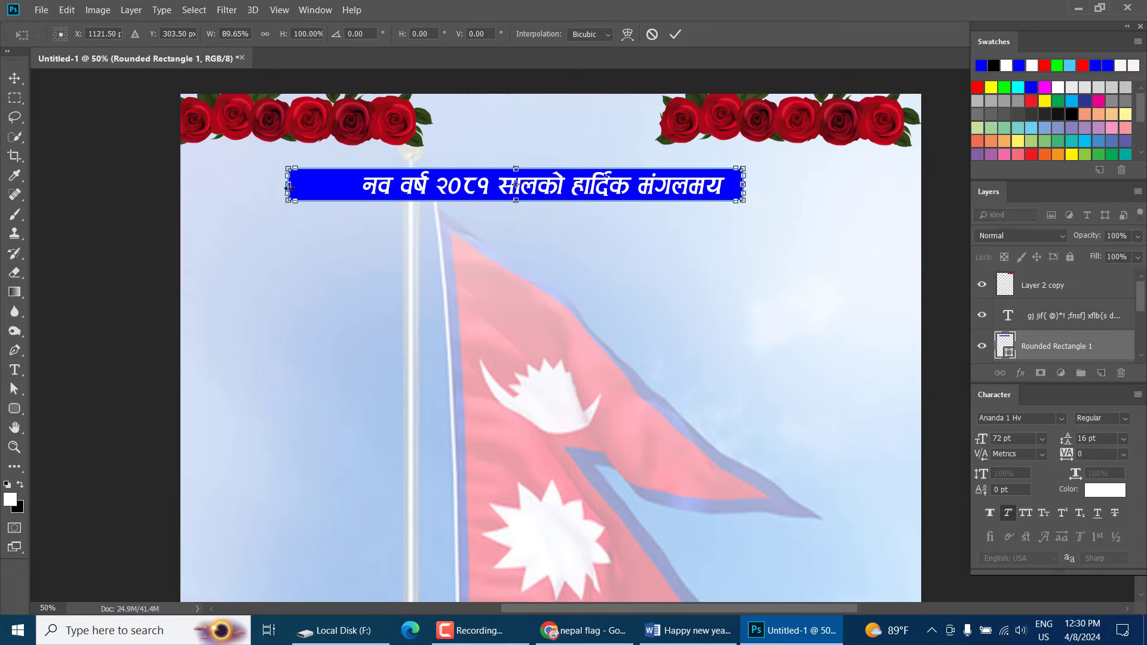
pyautogui.moveTo(289, 186); pyautogui.dragTo(345, 185)
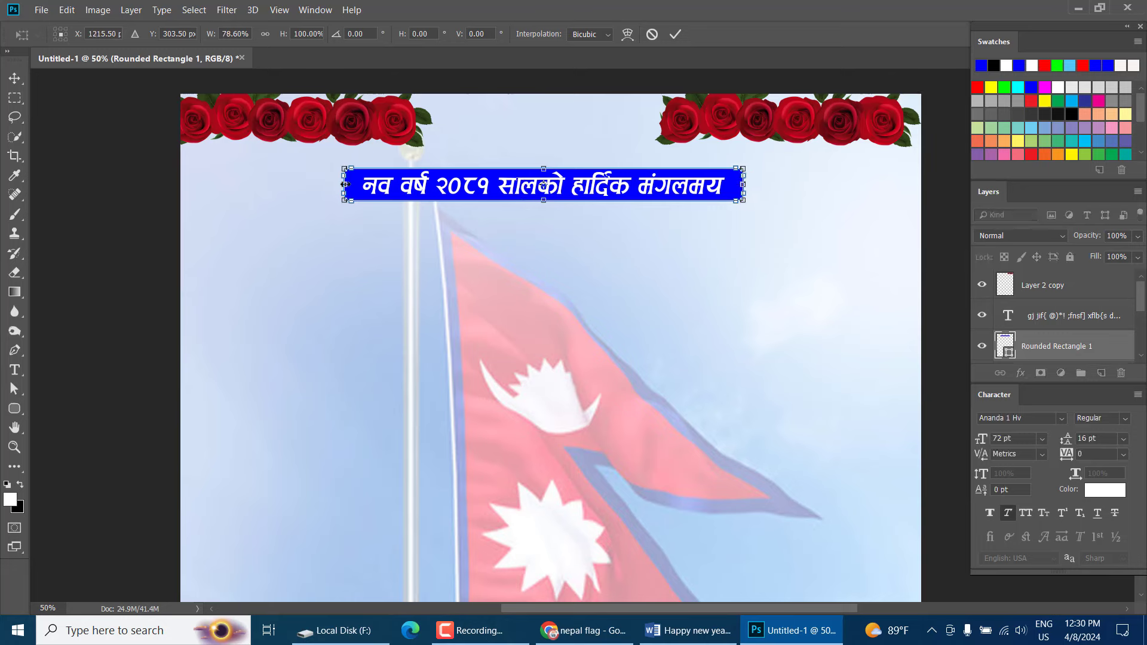
pyautogui.press('Return')
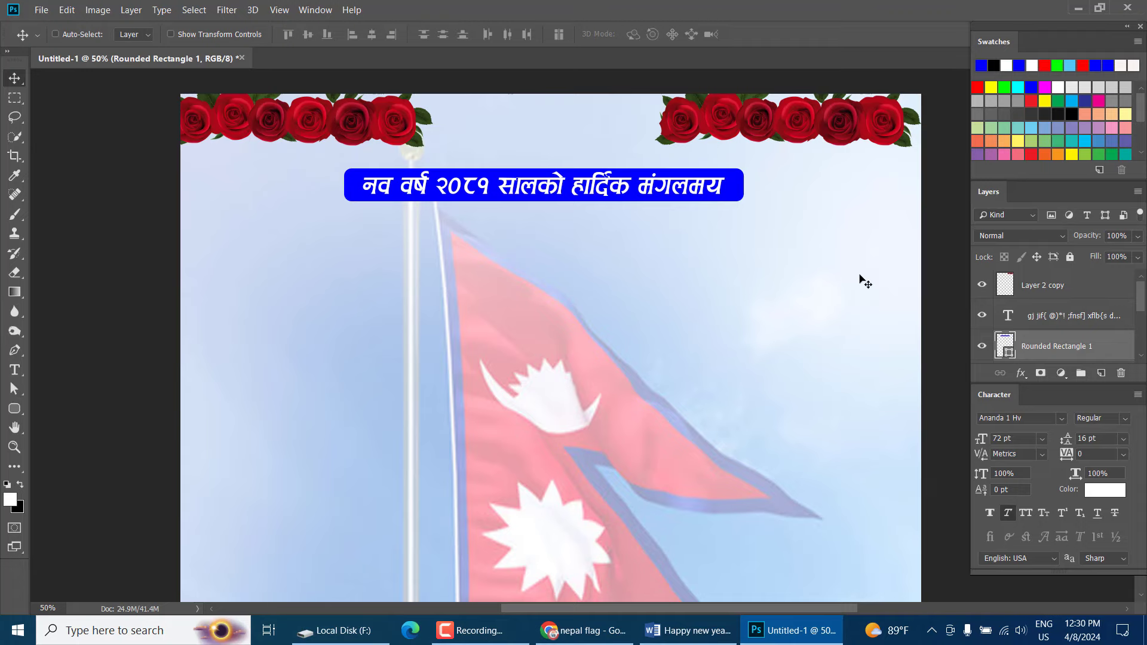
pyautogui.scroll(-1, 724, 266)
pyautogui.scroll(2, 724, 267)
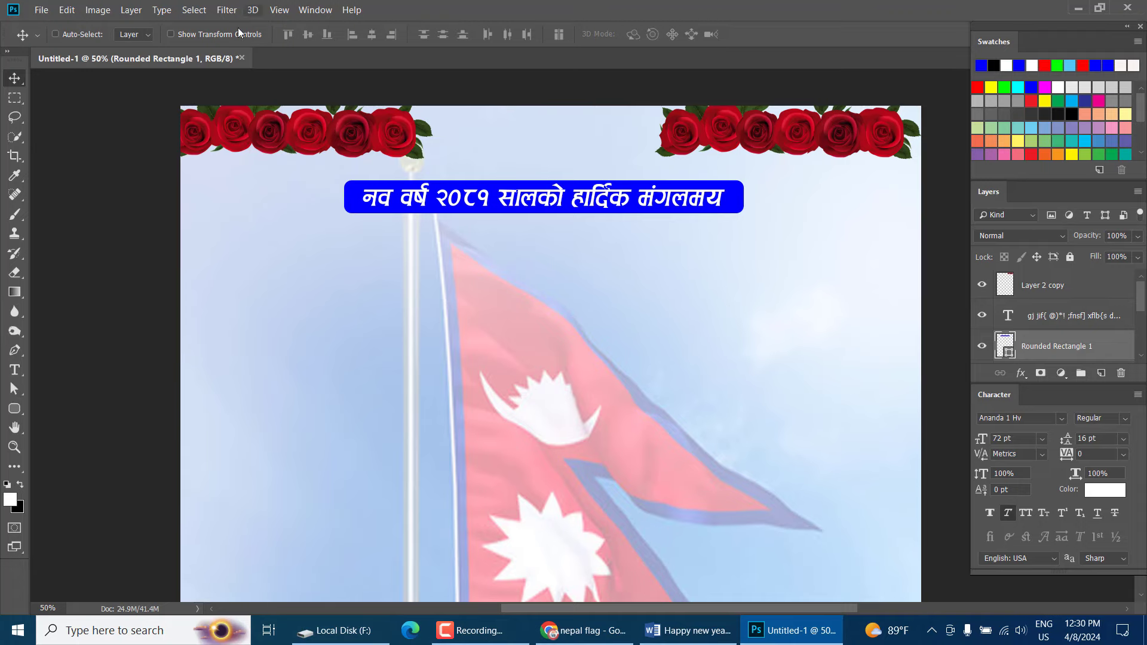
# Select the शुभकामना heading in the Word document and return to Photoshop
pyautogui.click(687, 630)
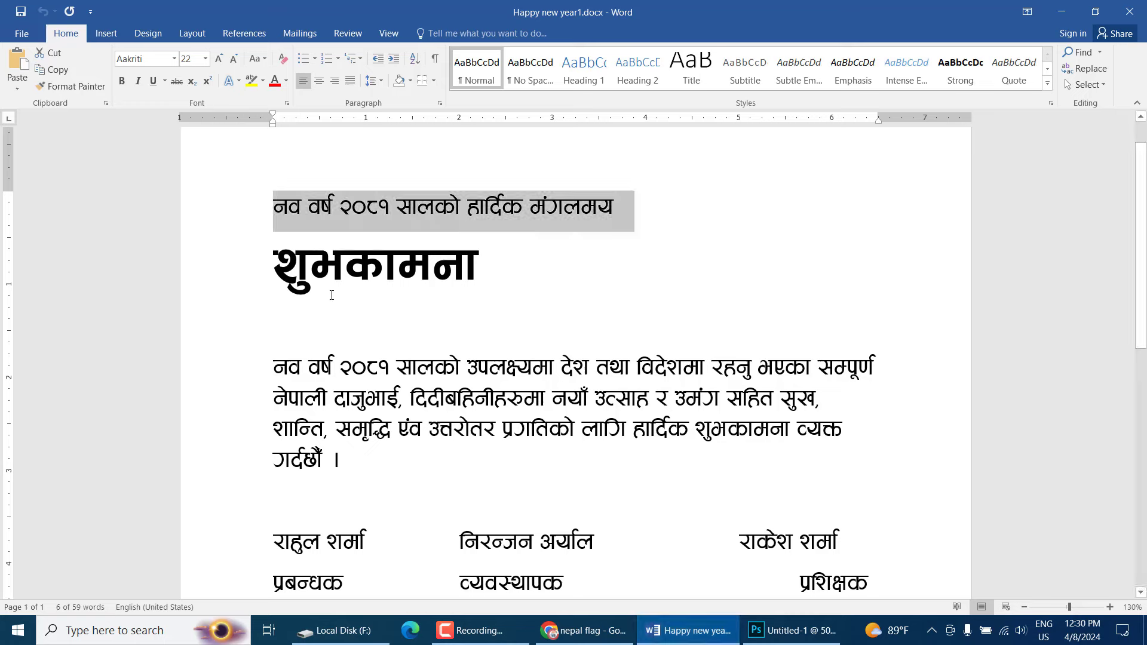
pyautogui.moveTo(278, 257); pyautogui.dragTo(484, 273)
pyautogui.hotkey('ctrl', 'c')
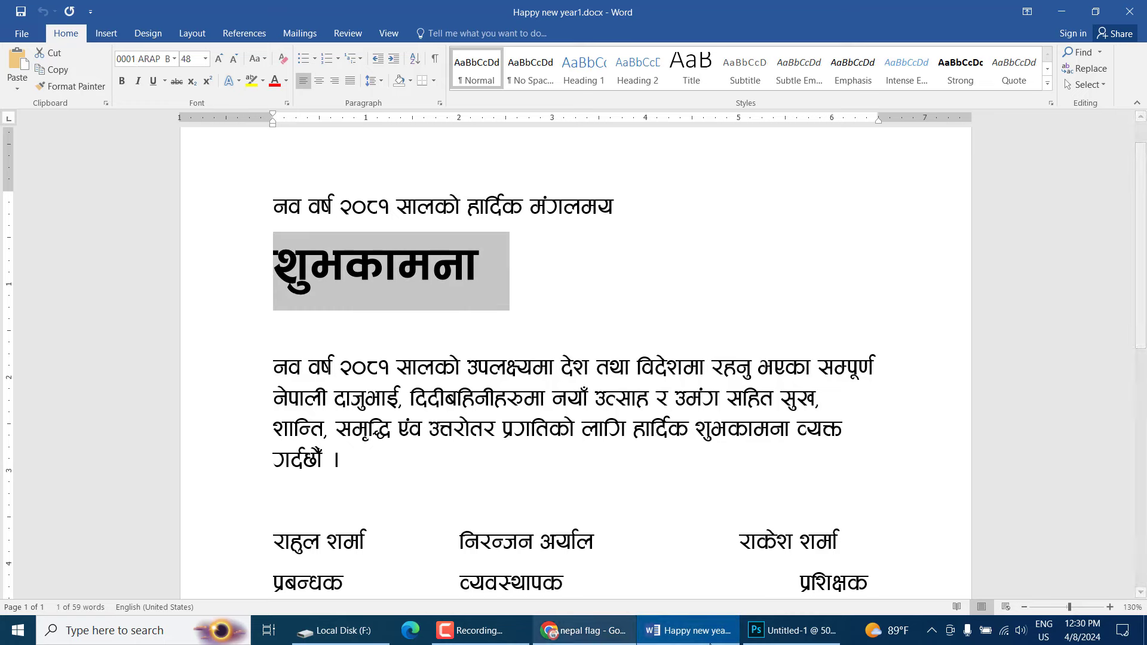
pyautogui.click(791, 630)
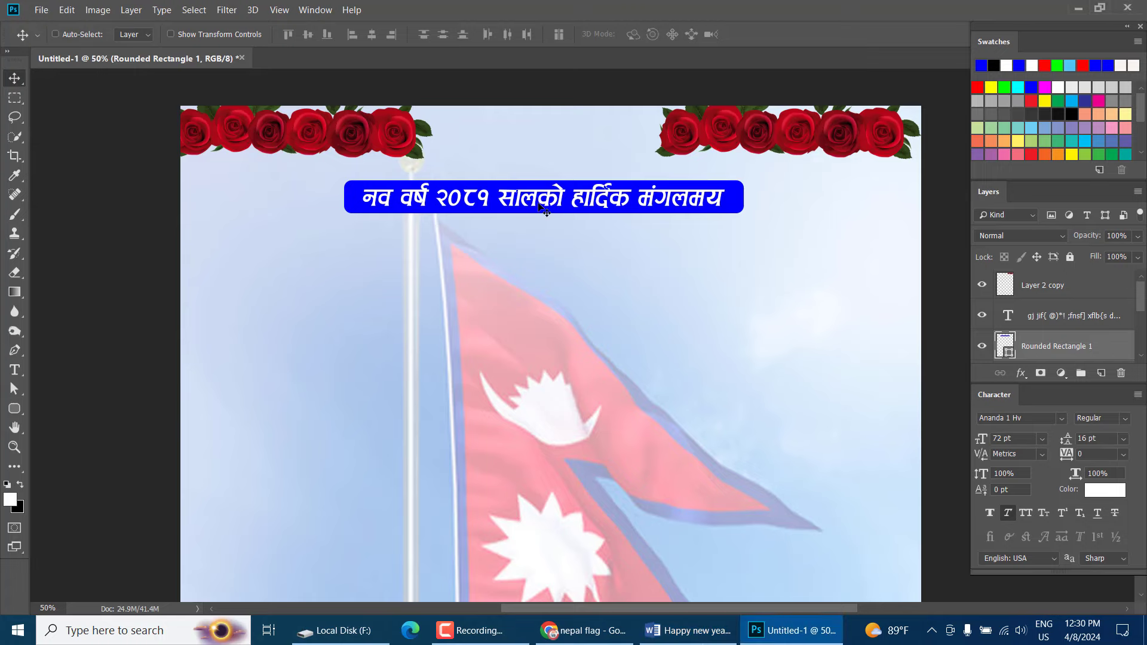
# Alt-drag a copy of the greeting text below the bar and colour it ff0000
pyautogui.rightClick(539, 205)
pyautogui.click(573, 225)
pyautogui.moveTo(542, 207); pyautogui.dragTo(544, 252)
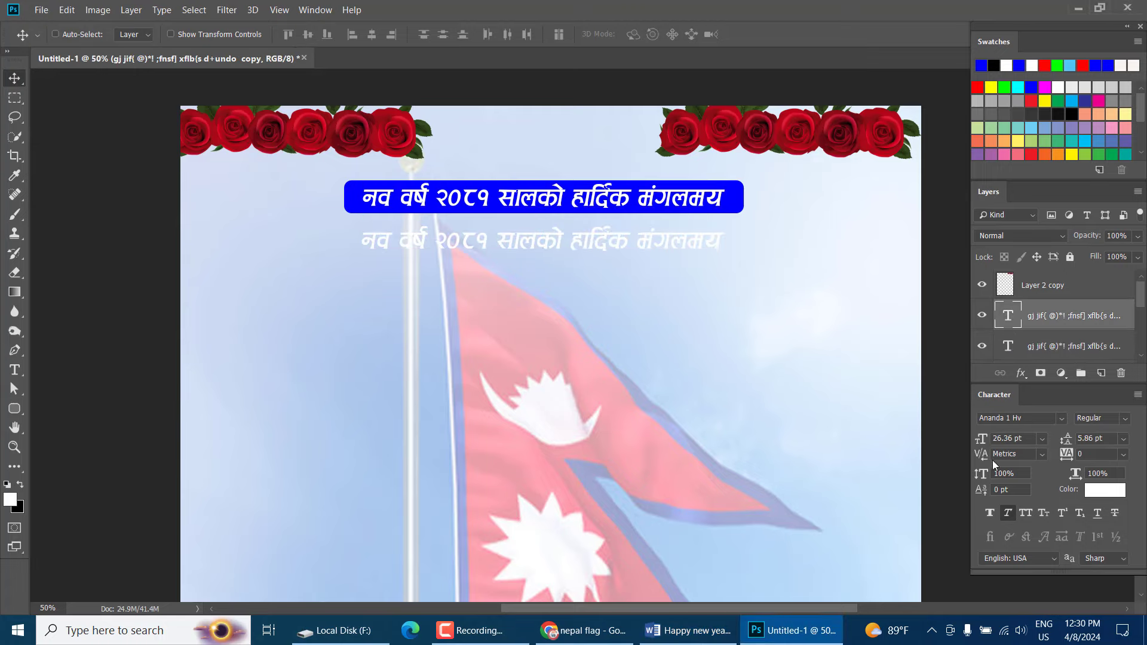
pyautogui.click(1102, 492)
pyautogui.write('ff0000')
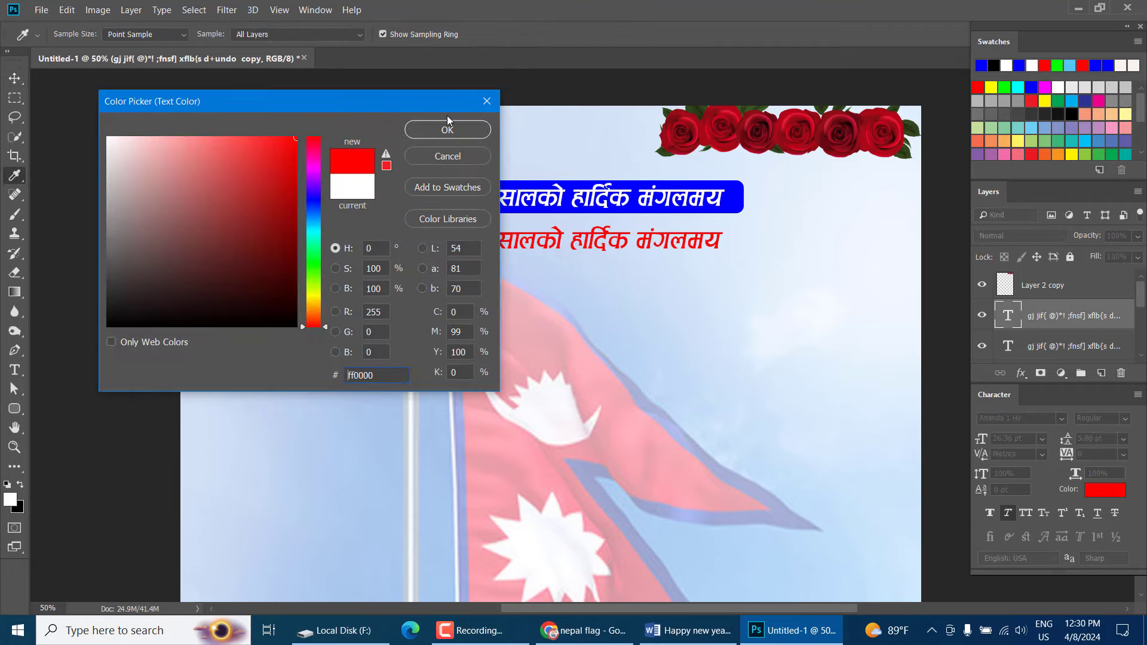
pyautogui.click(448, 128)
# Replace the red copy's text with the pasted शुभकामना
pyautogui.press('t')
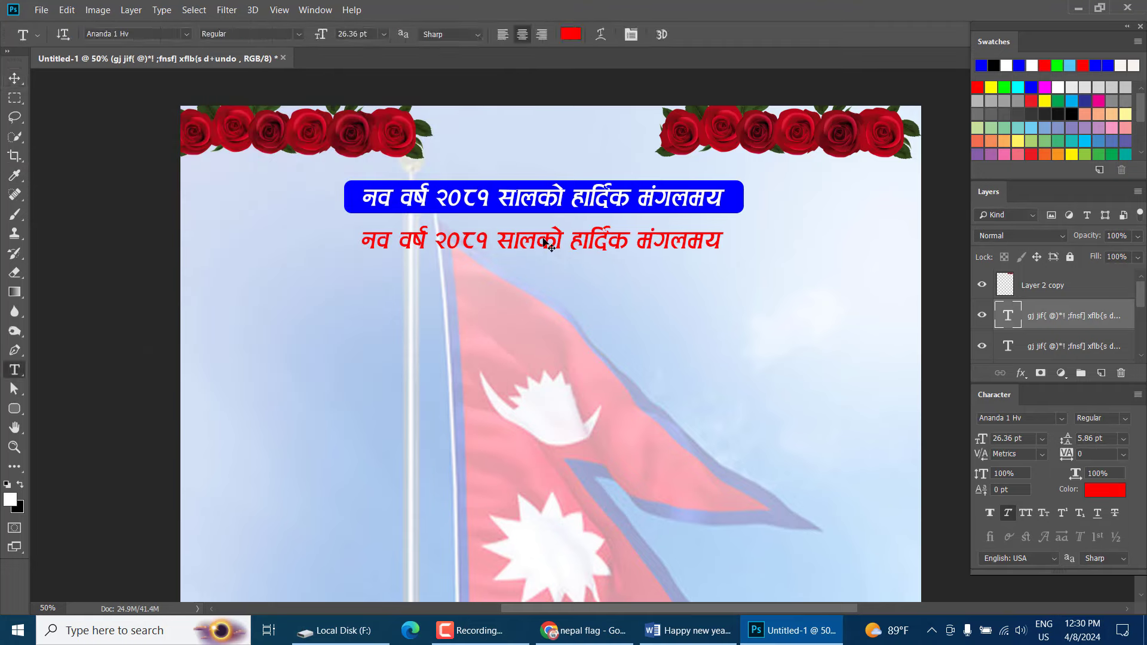
pyautogui.click(545, 242)
pyautogui.hotkey('ctrl', 'a')
pyautogui.click(545, 241)
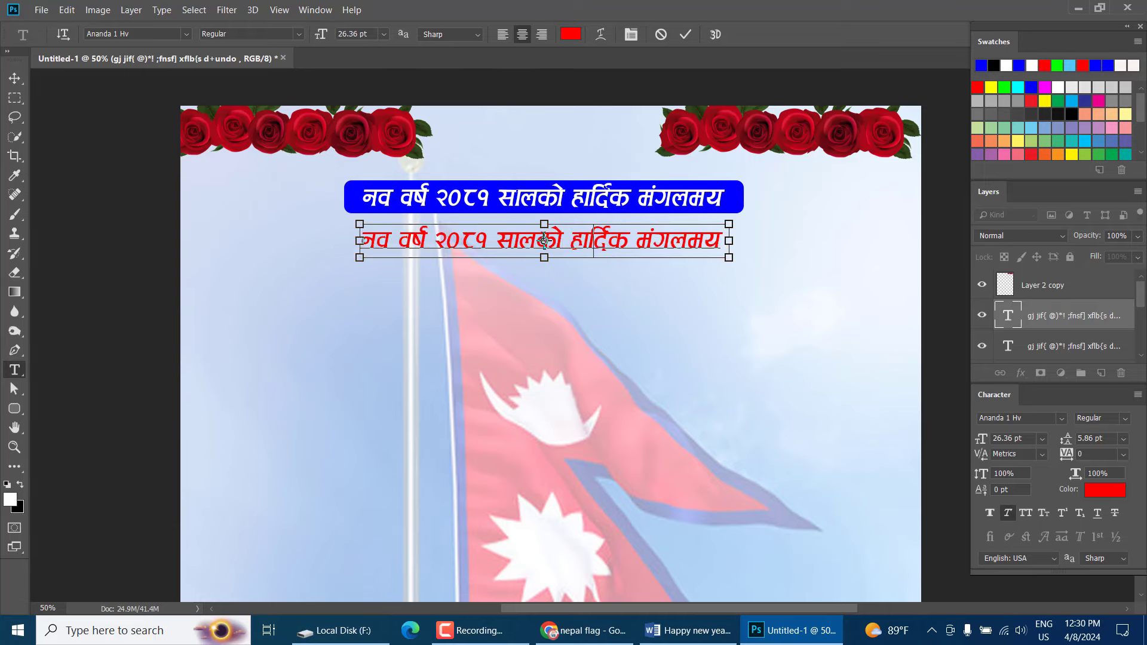
pyautogui.hotkey('ctrl', 'a')
pyautogui.hotkey('ctrl', 'v')
# Enlarge the red शुभकामना to about 372% and centre it below the bar
pyautogui.click(14, 78)
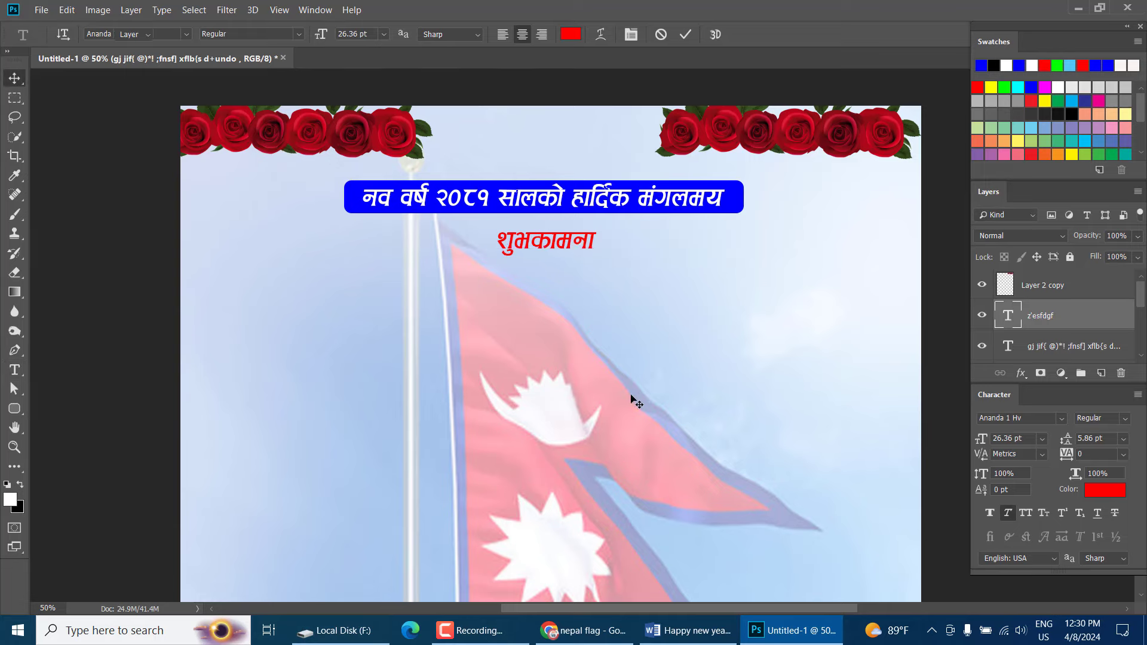
pyautogui.moveTo(636, 397); pyautogui.dragTo(649, 399)
pyautogui.hotkey('ctrl', 't')
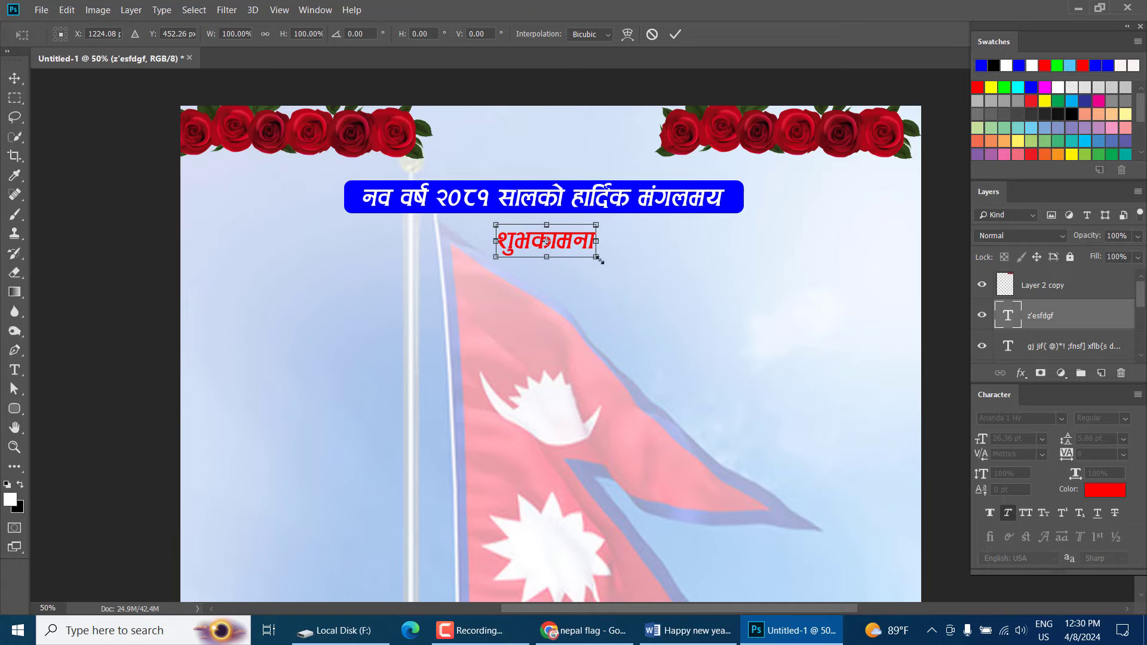
pyautogui.moveTo(599, 260); pyautogui.dragTo(729, 317)
pyautogui.press('Return')
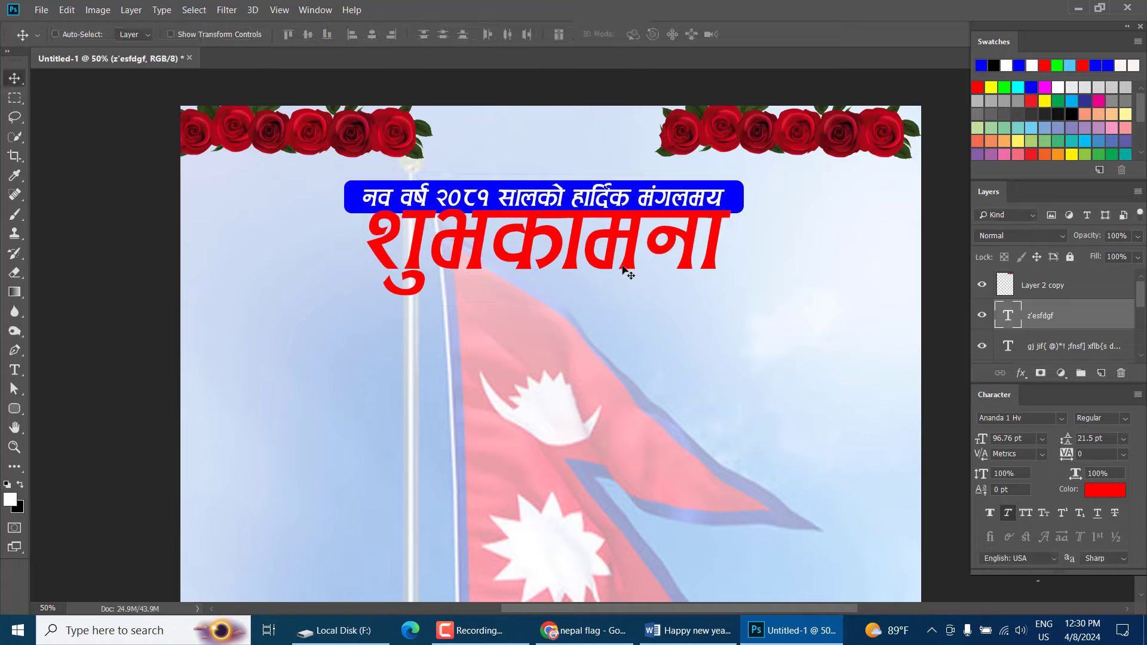
pyautogui.moveTo(627, 276); pyautogui.dragTo(628, 299)
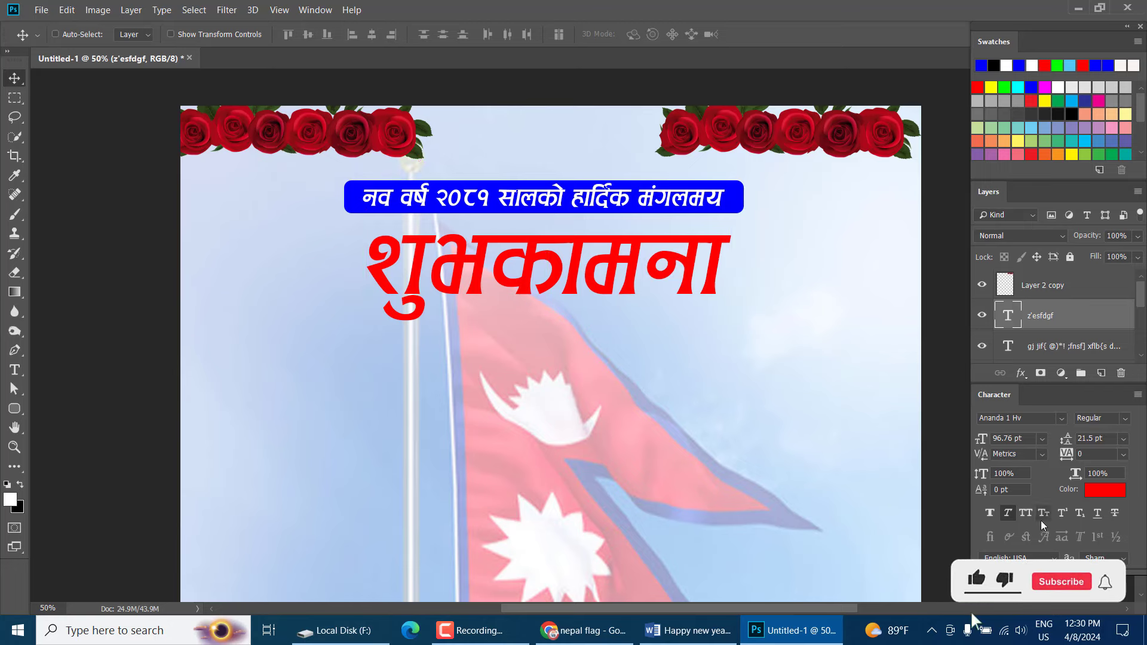
# Remove italic from शुभकामना, set it in 001 Arap Graphic, and narrow it horizontally
pyautogui.click(1008, 514)
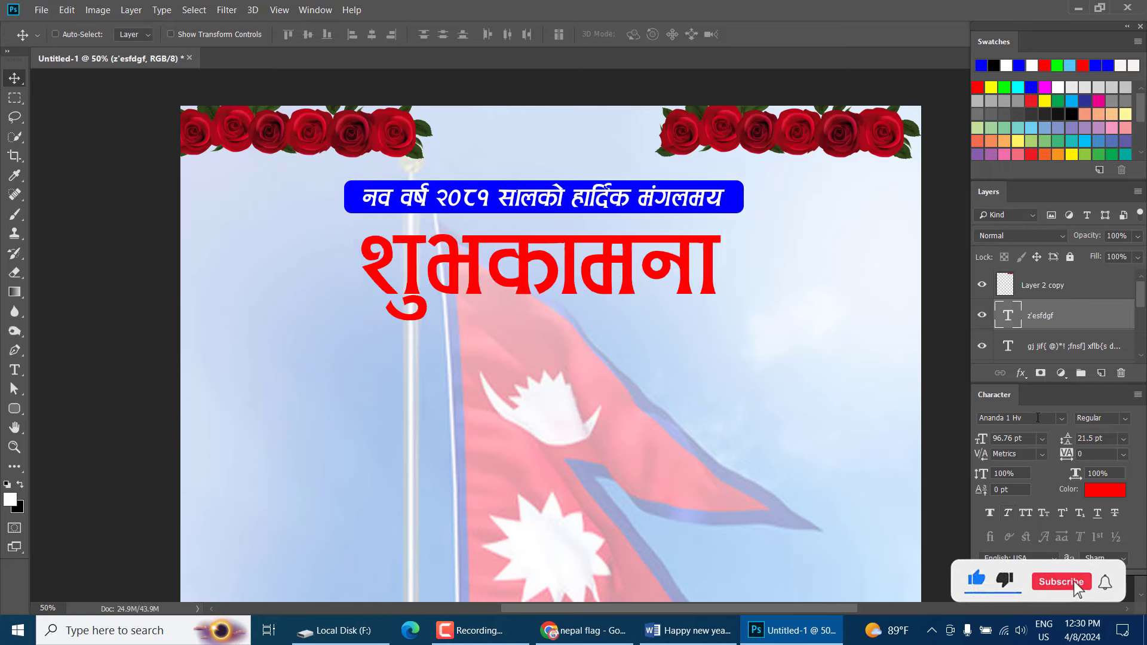
pyautogui.click(1060, 418)
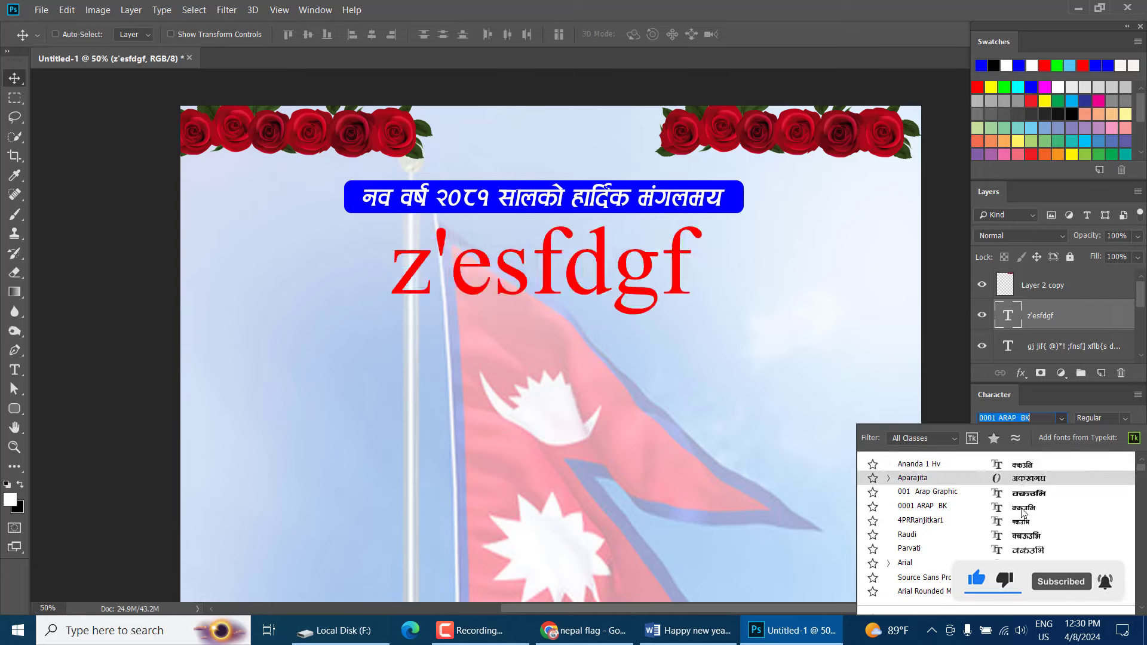
pyautogui.click(1019, 499)
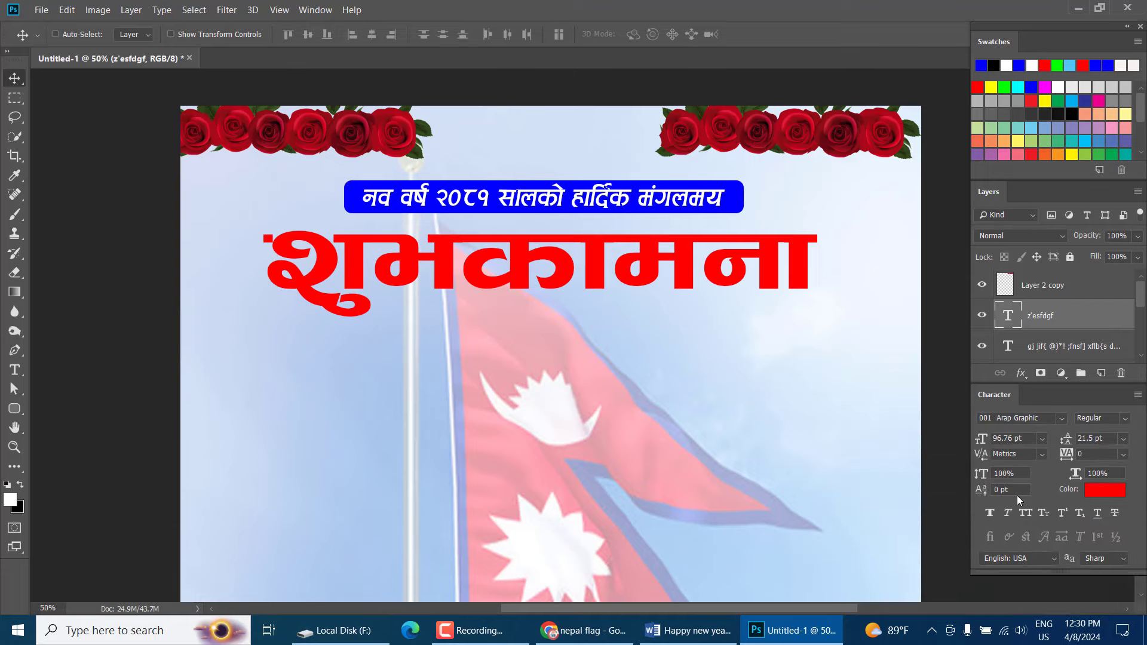
pyautogui.hotkey('ctrl', 't')
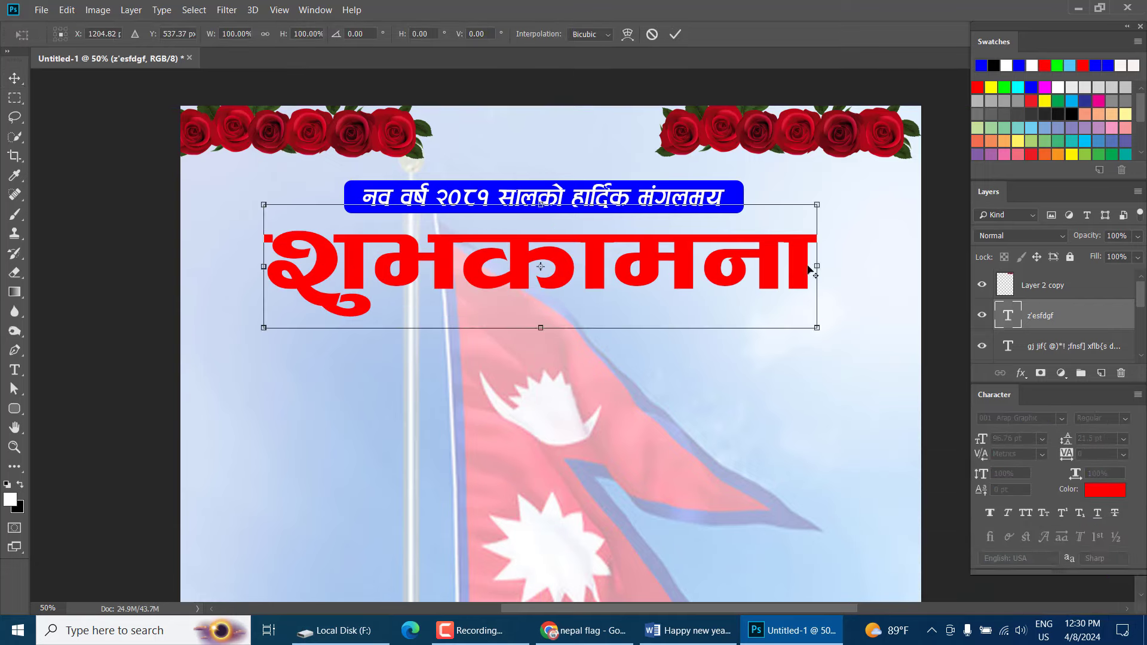
pyautogui.moveTo(813, 265); pyautogui.dragTo(714, 281)
pyautogui.press('Return')
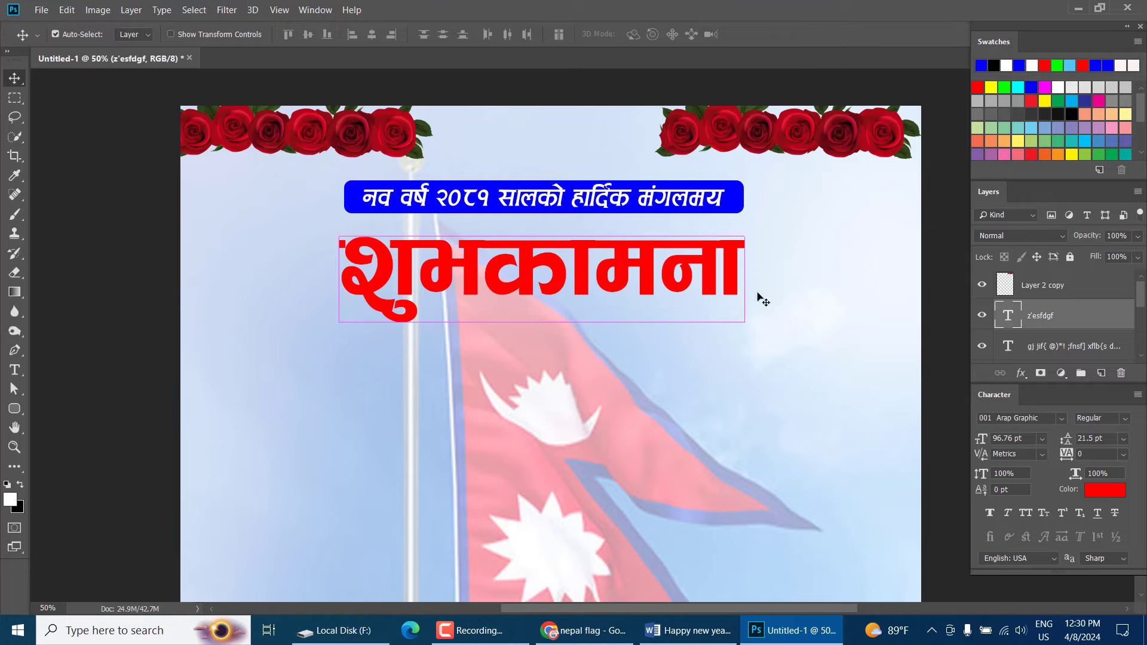
# Enlarge शुभकामना to span most of the card width, about 152.09 pt
pyautogui.hotkey('ctrl', 't')
pyautogui.moveTo(744, 336); pyautogui.dragTo(860, 361)
pyautogui.press('Return')
pyautogui.moveTo(654, 299); pyautogui.dragTo(663, 316)
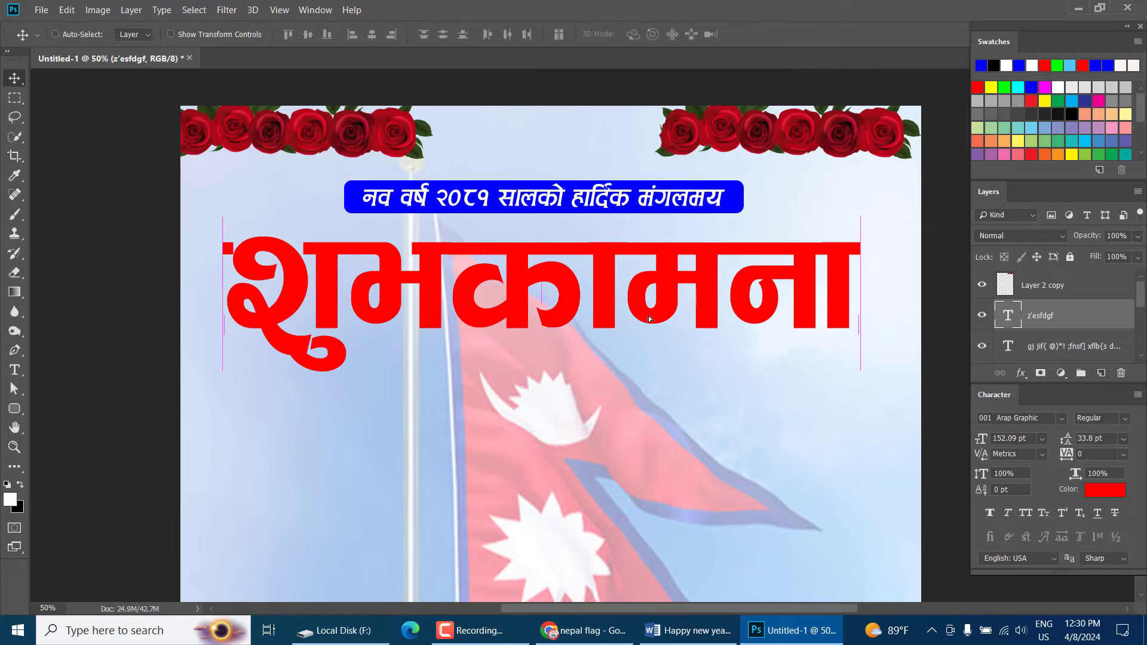
pyautogui.scroll(-2, 653, 322)
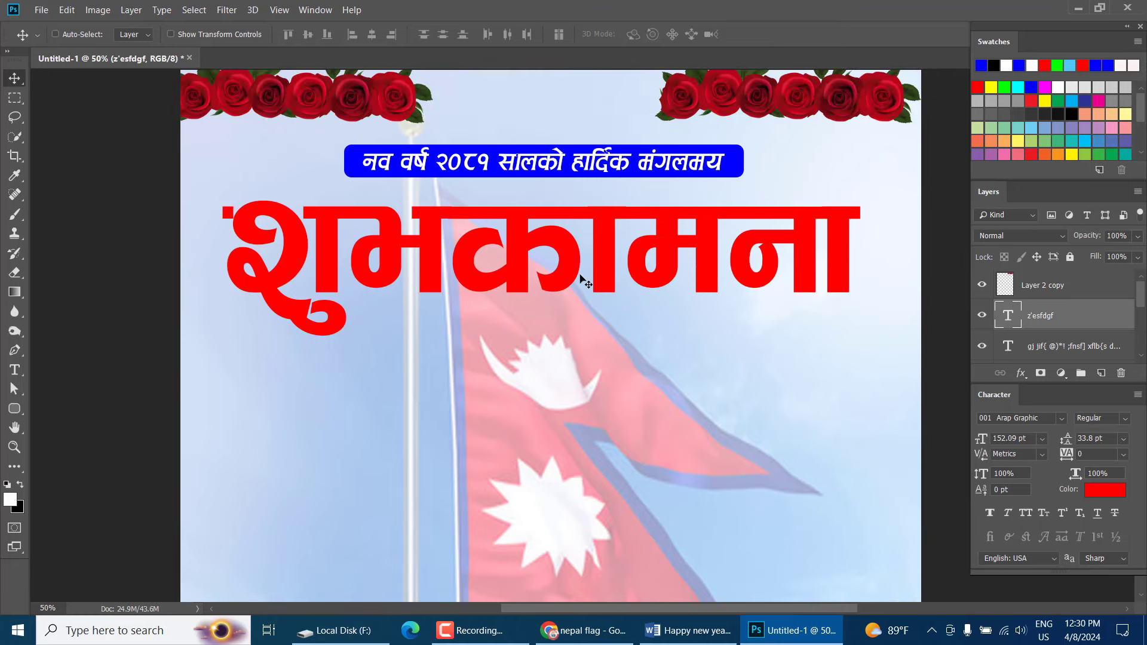
pyautogui.scroll(-5, 593, 281)
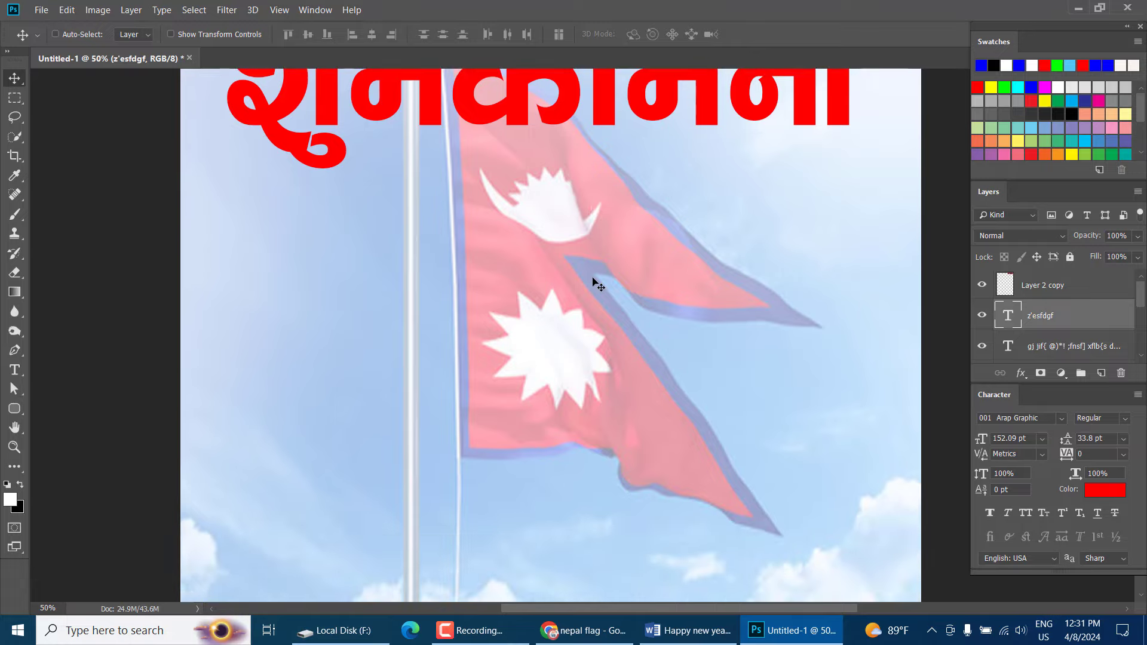
pyautogui.scroll(3, 593, 280)
pyautogui.scroll(-2, 592, 278)
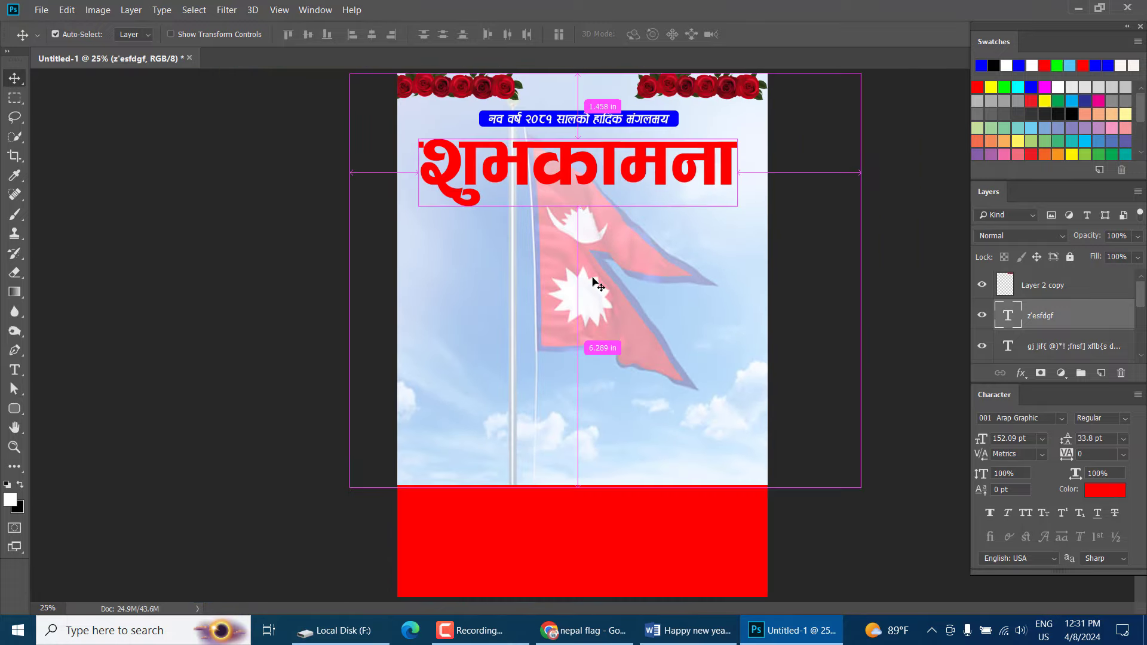
pyautogui.scroll(1, 594, 278)
pyautogui.scroll(2, 578, 294)
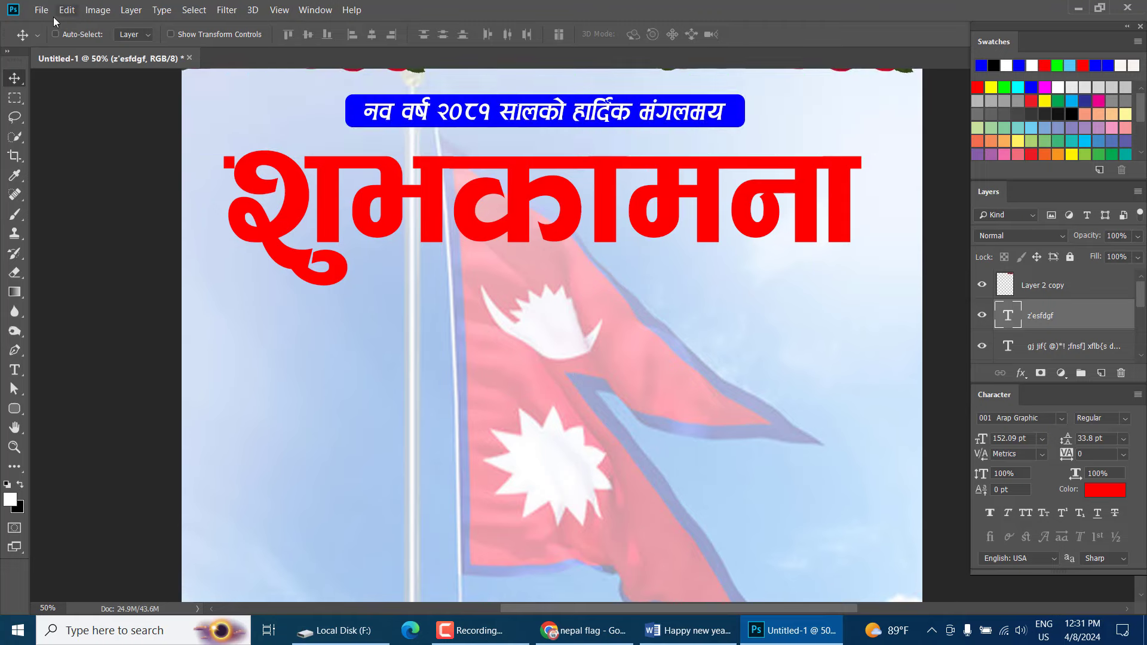
# In Word, select the New Year wishes paragraph below the heading
pyautogui.click(685, 629)
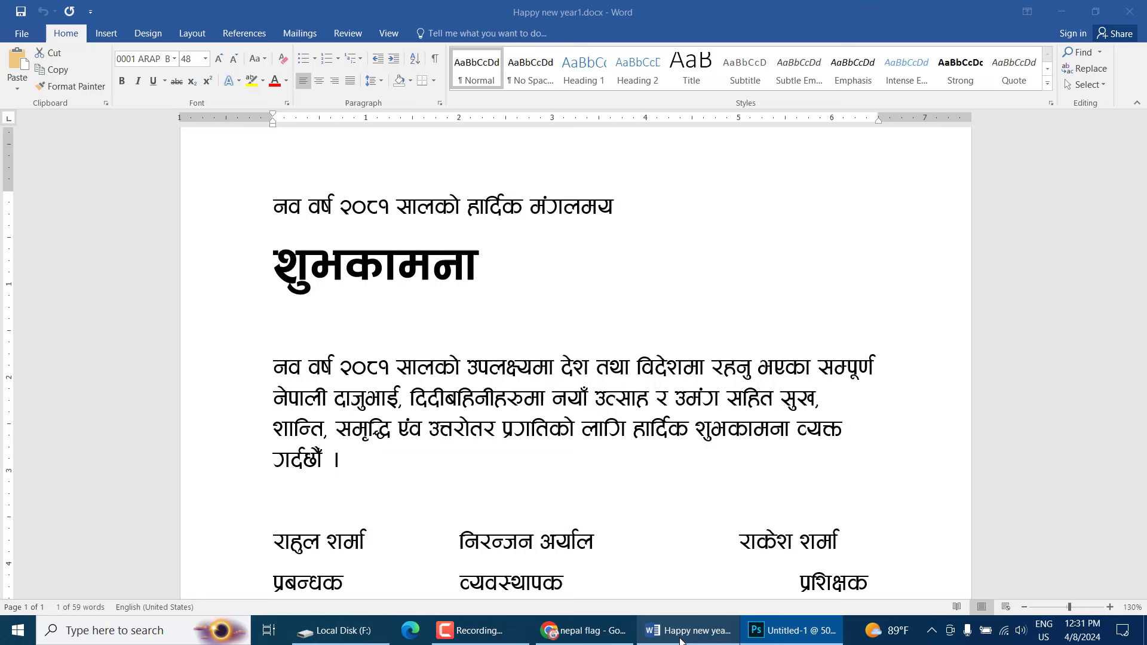
pyautogui.click(299, 314)
pyautogui.scroll(-1, 295, 310)
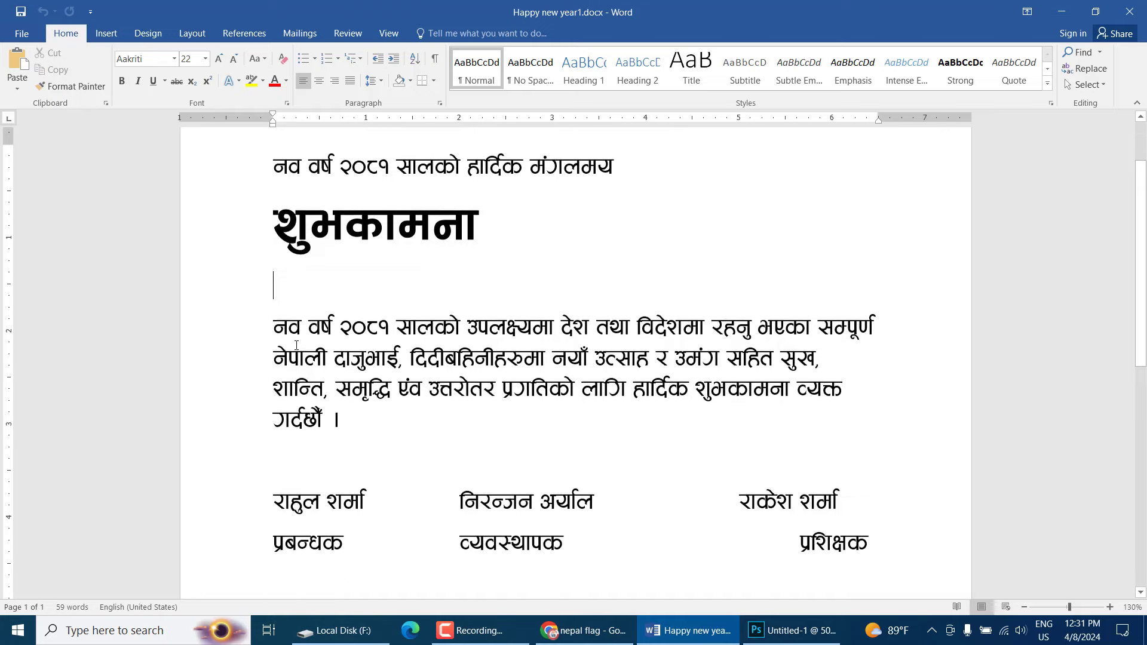
pyautogui.moveTo(274, 318); pyautogui.dragTo(387, 423)
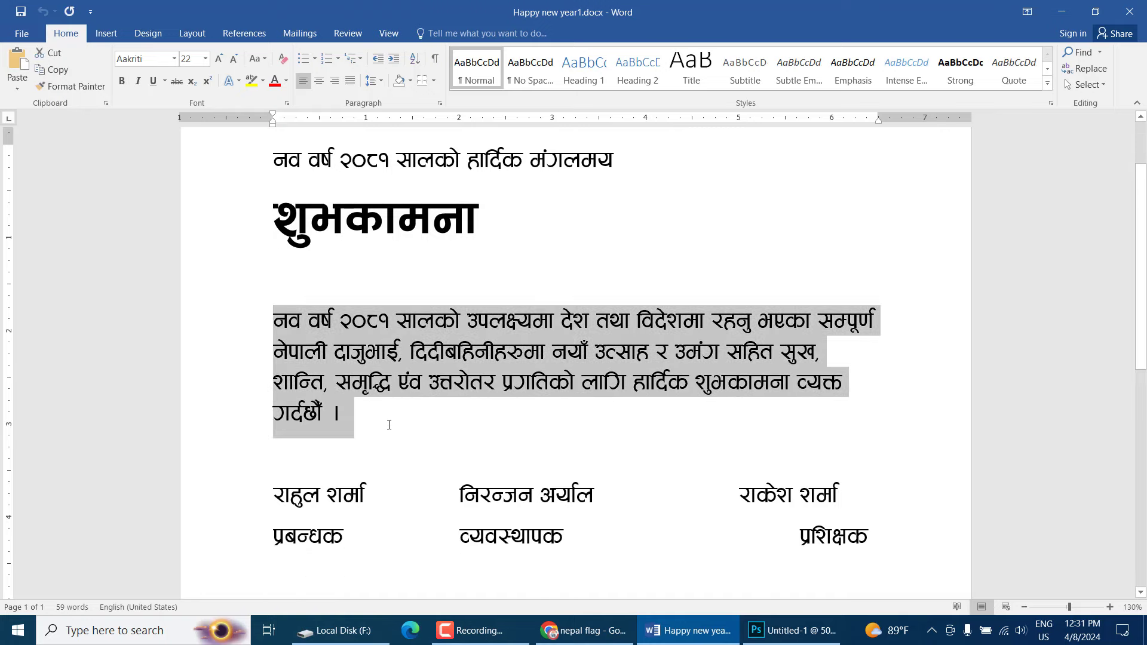
# Paste the wishes paragraph as new text below शुभकामना and set it to 16 pt
pyautogui.click(770, 639)
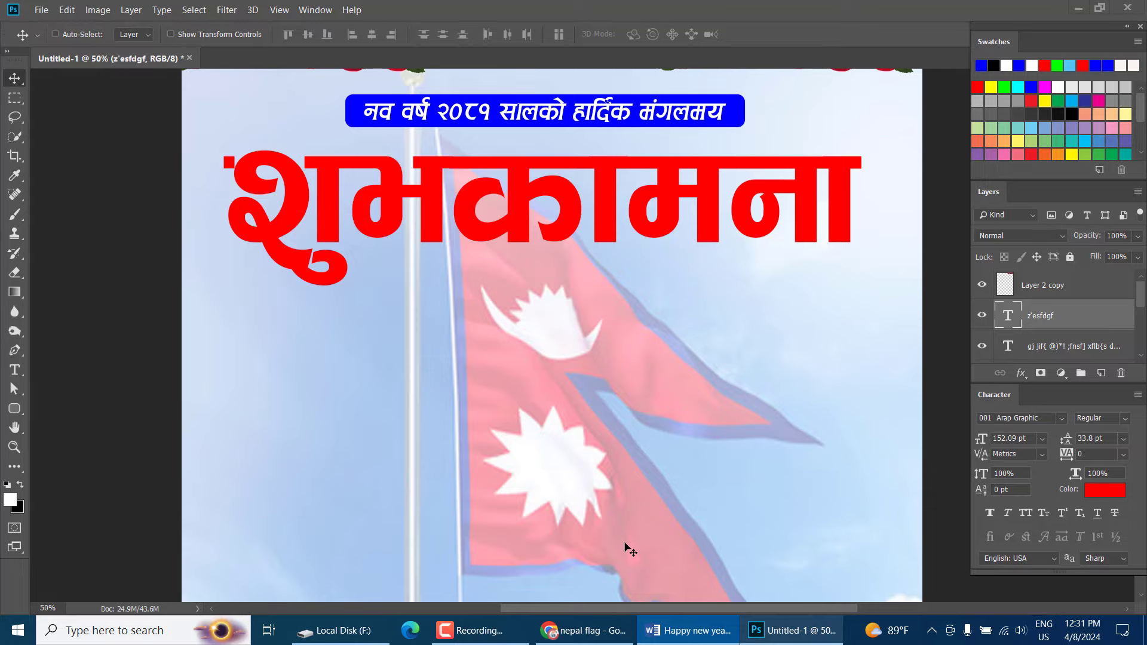
pyautogui.click(10, 370)
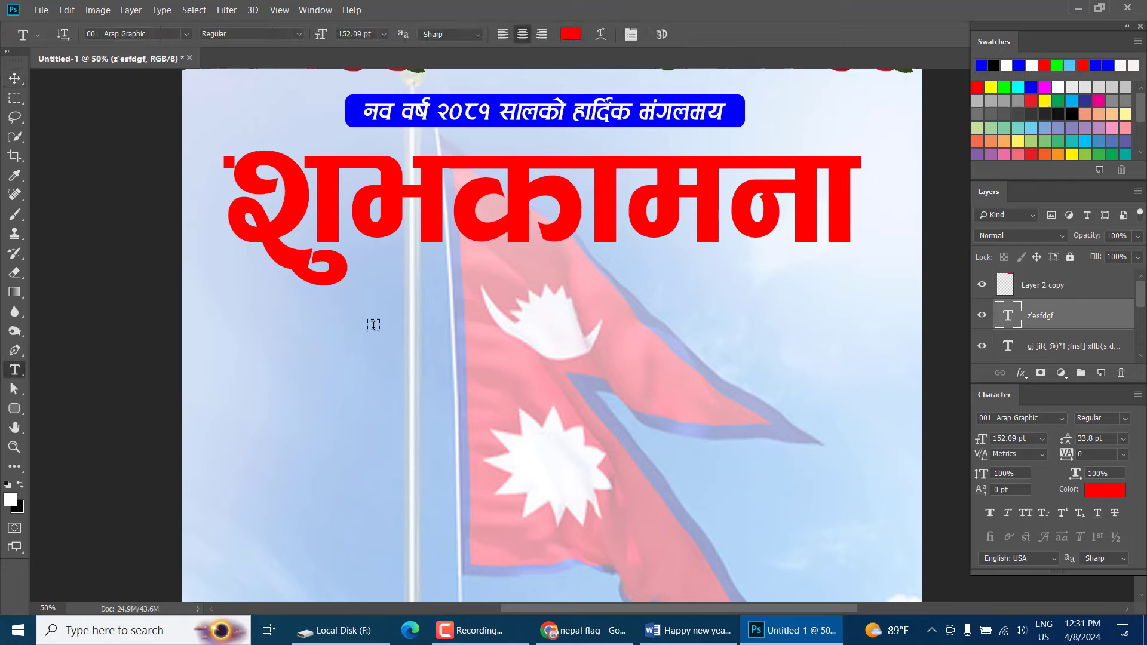
pyautogui.click(238, 389)
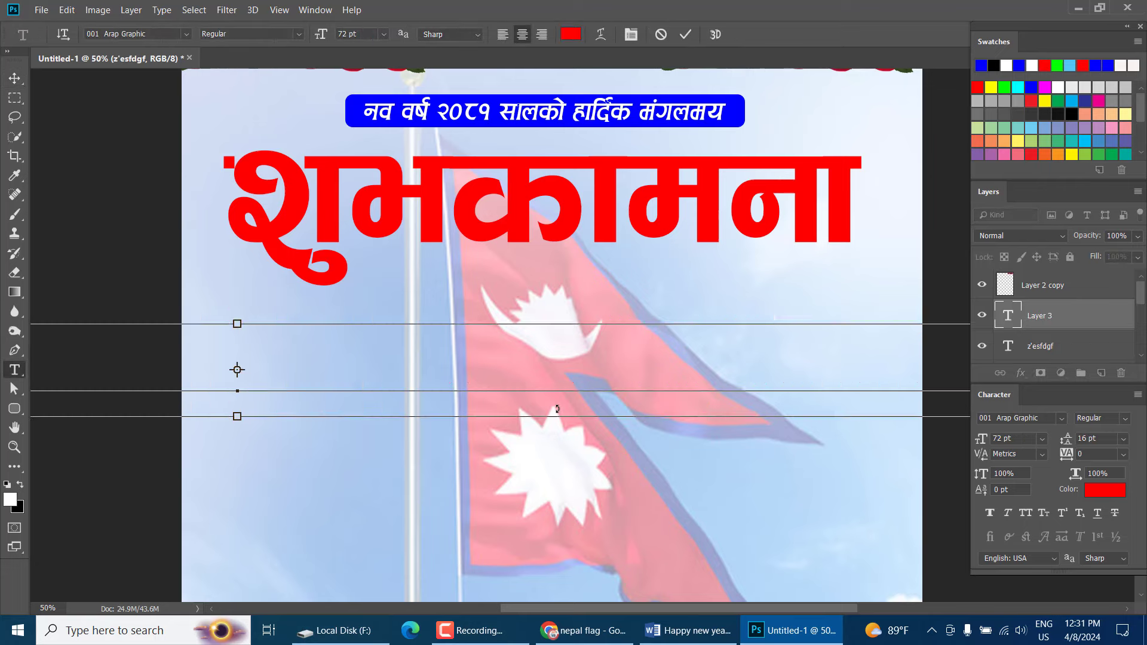
pyautogui.hotkey('ctrl', 'v')
pyautogui.hotkey('ctrl', 'a')
pyautogui.press('BackSpace')
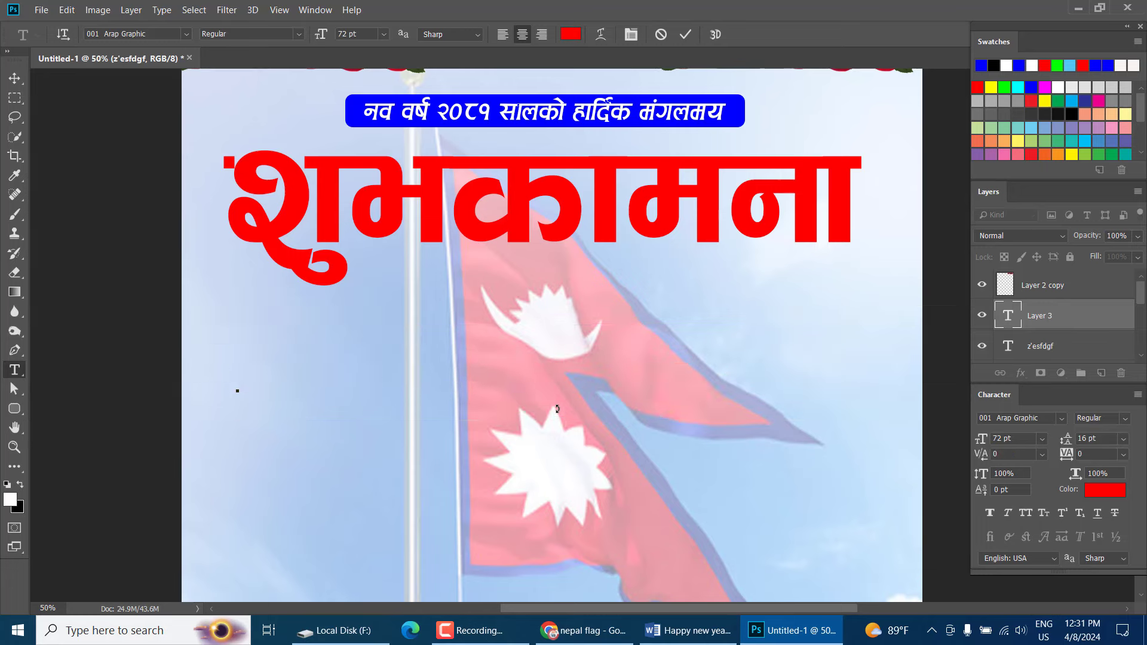
pyautogui.hotkey('ctrl', 'z')
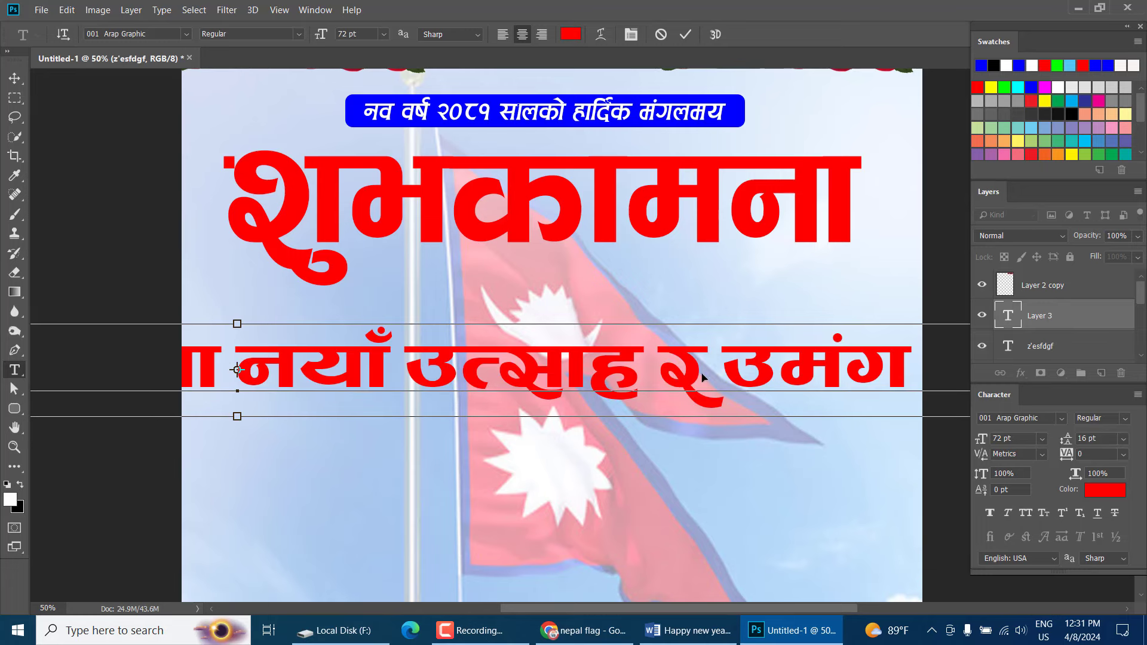
pyautogui.hotkey('ctrl', 'a')
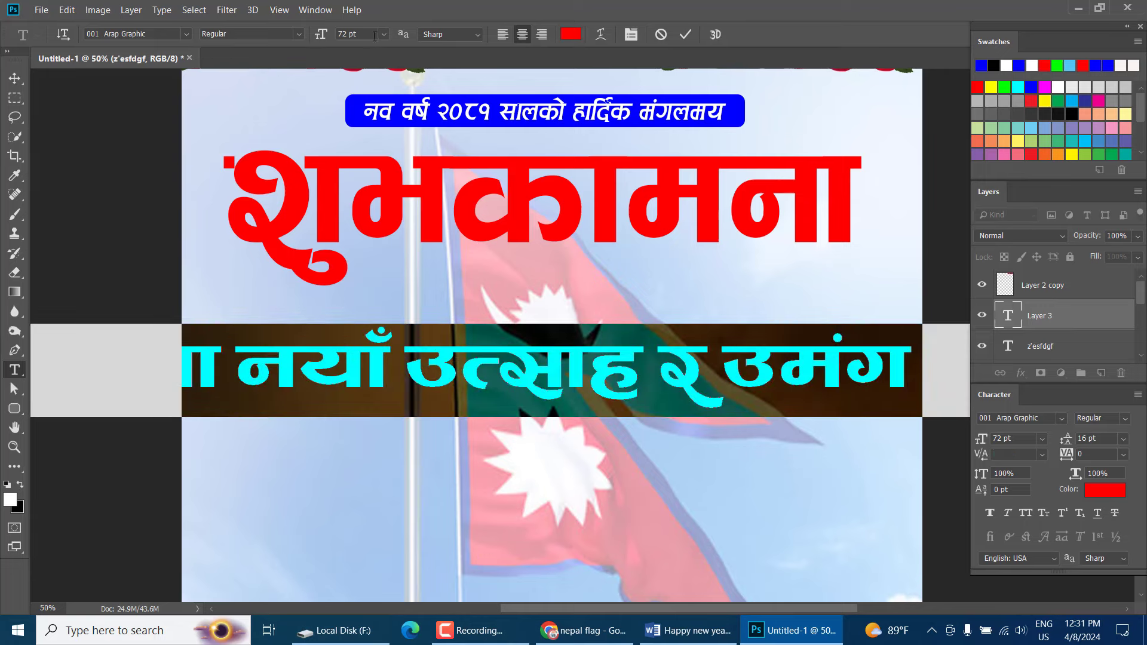
pyautogui.click(382, 35)
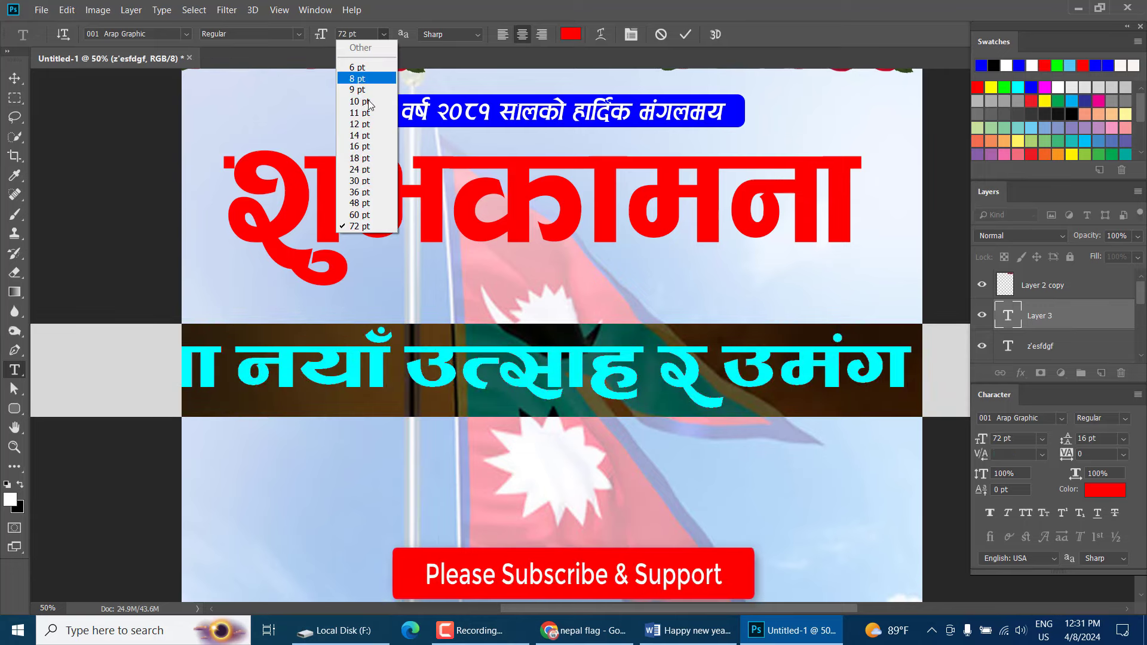
pyautogui.click(366, 148)
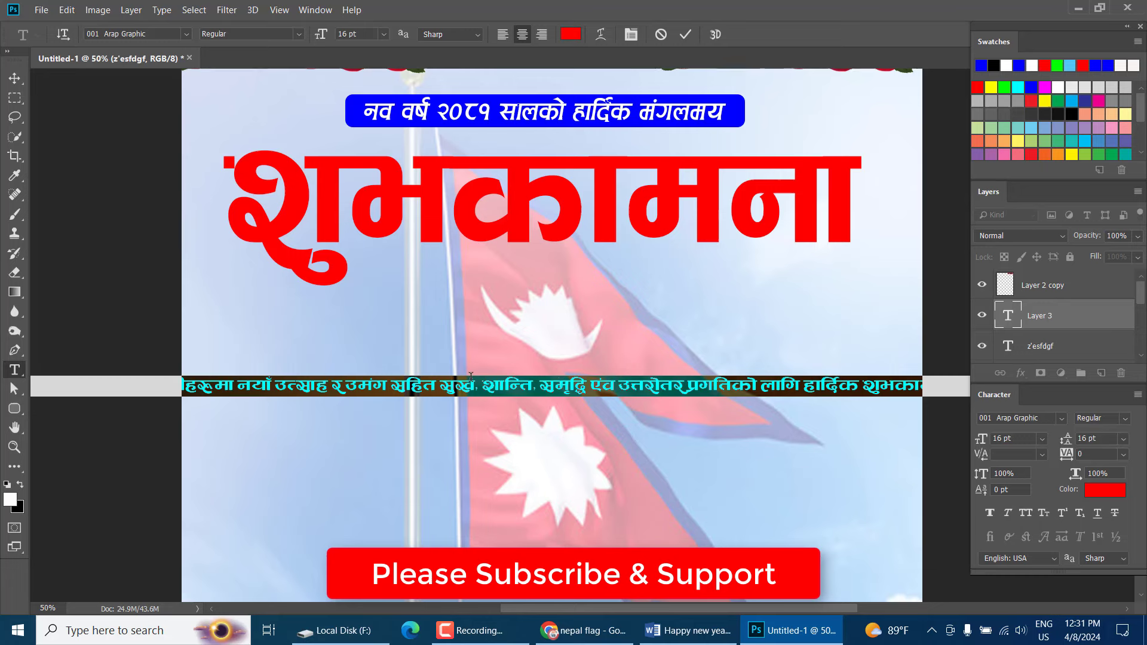
# Break the paragraph into five centred lines at सुख, दाजुभाई and भएका
pyautogui.click(491, 389)
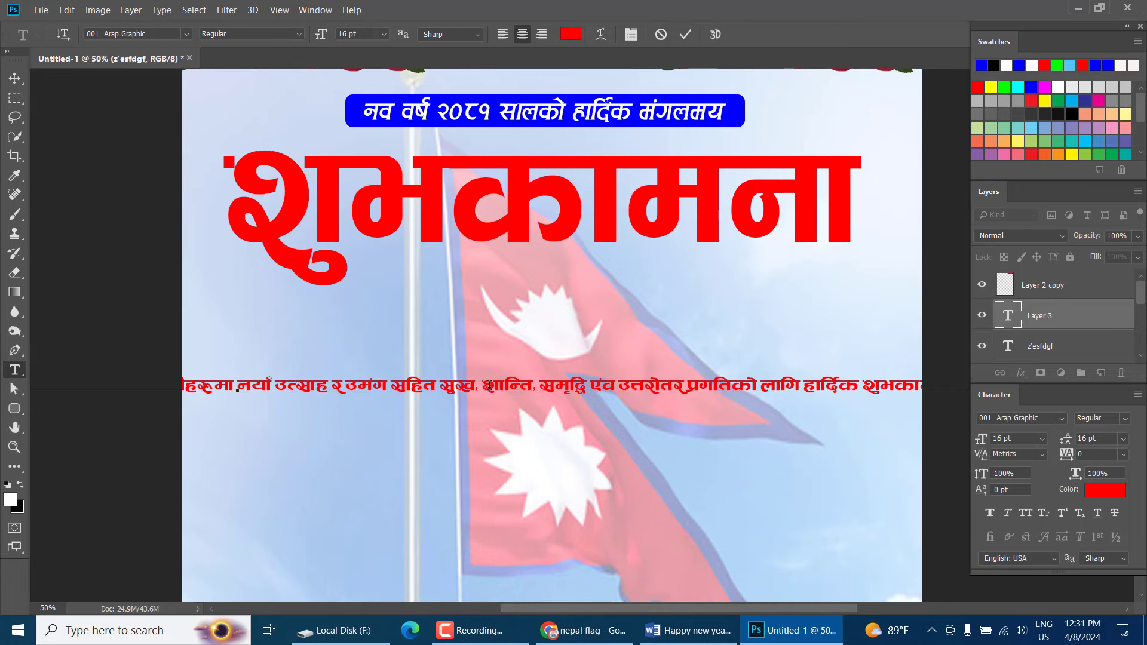
pyautogui.press('Return')
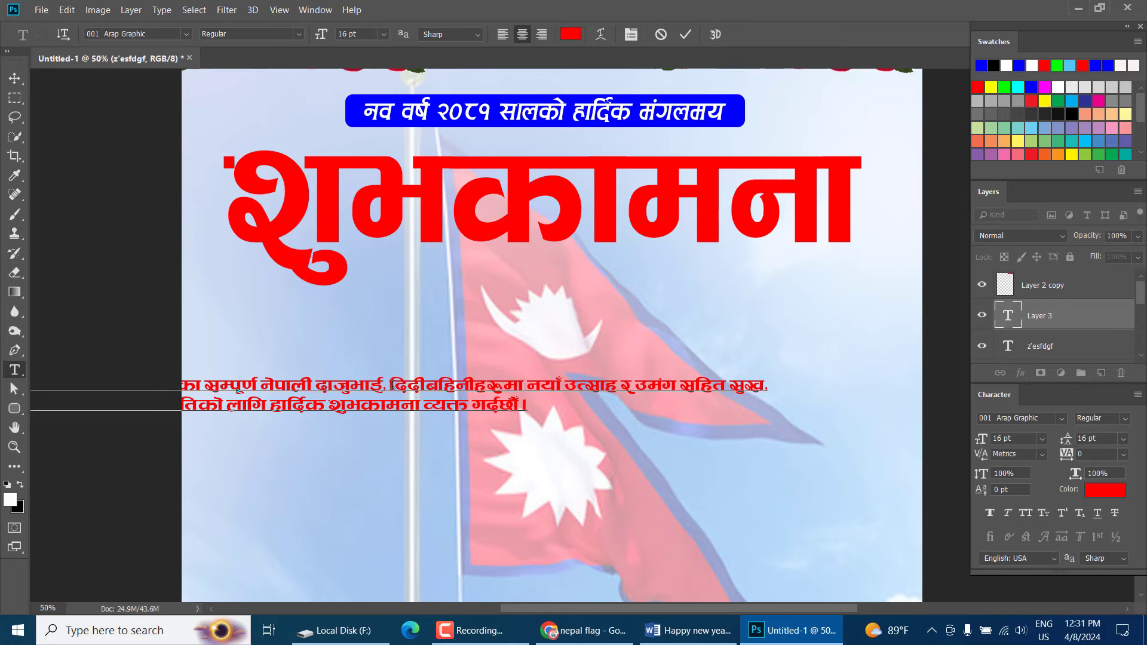
pyautogui.click(392, 385)
pyautogui.press('Return')
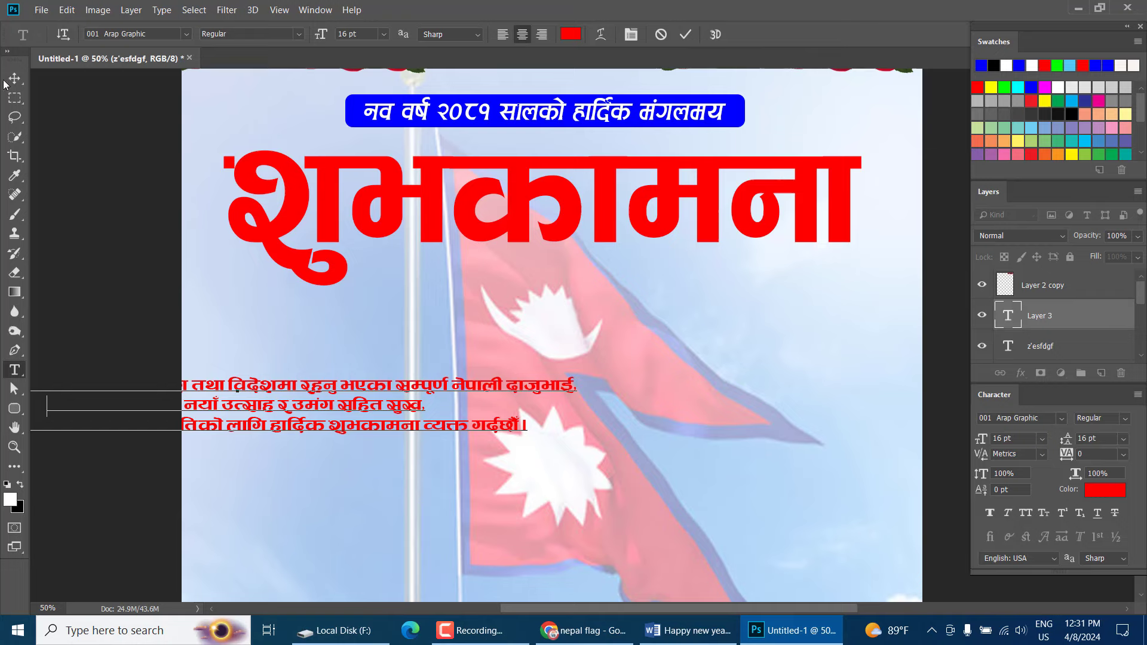
pyautogui.click(14, 78)
pyautogui.moveTo(231, 424); pyautogui.dragTo(550, 390)
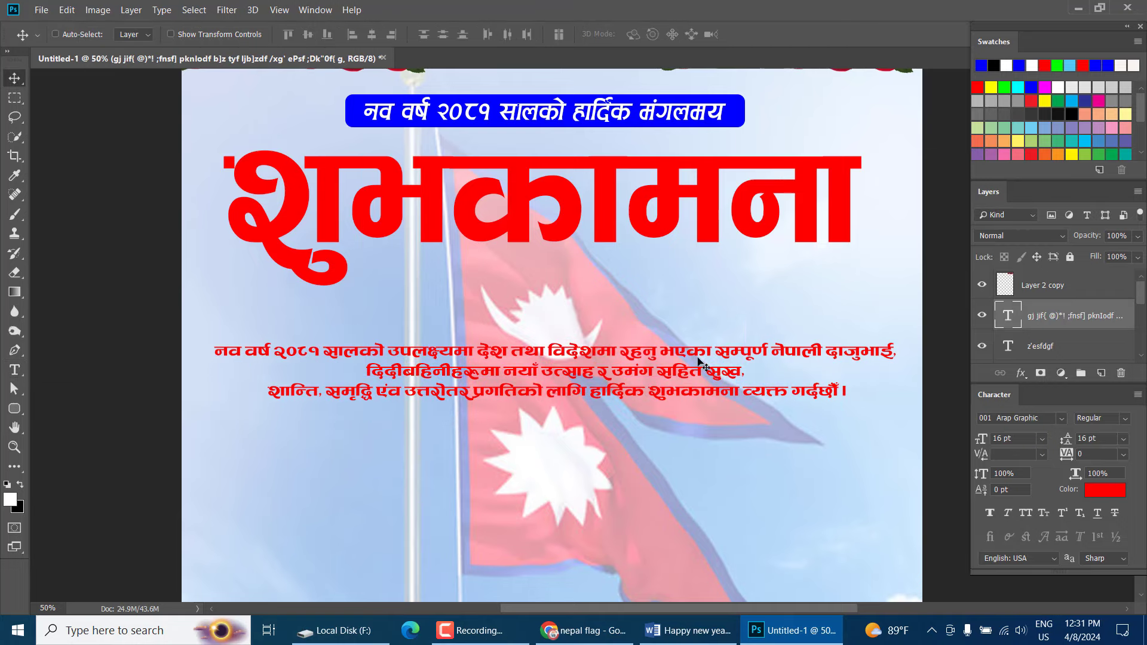
pyautogui.press('t')
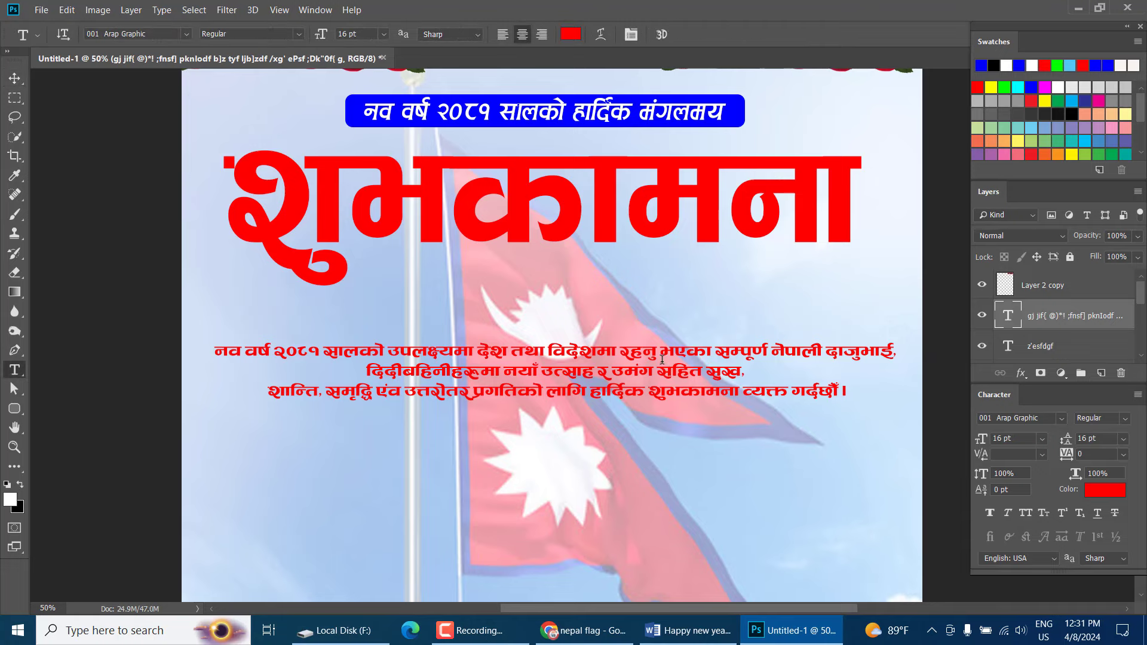
pyautogui.click(661, 360)
pyautogui.press('Return')
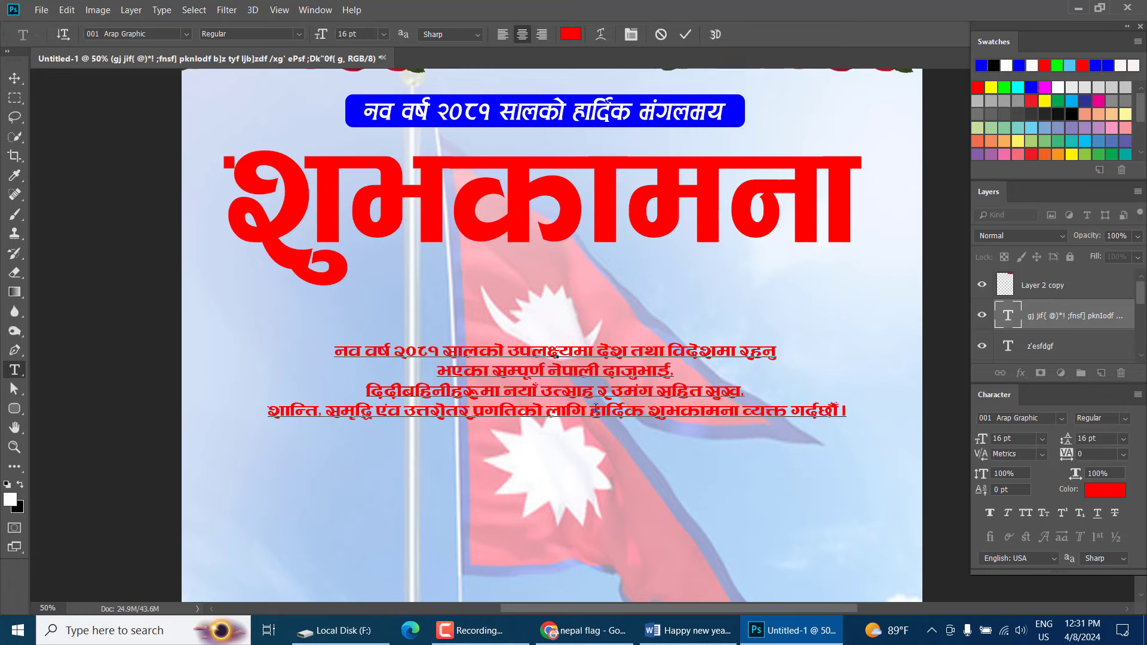
pyautogui.press('Return')
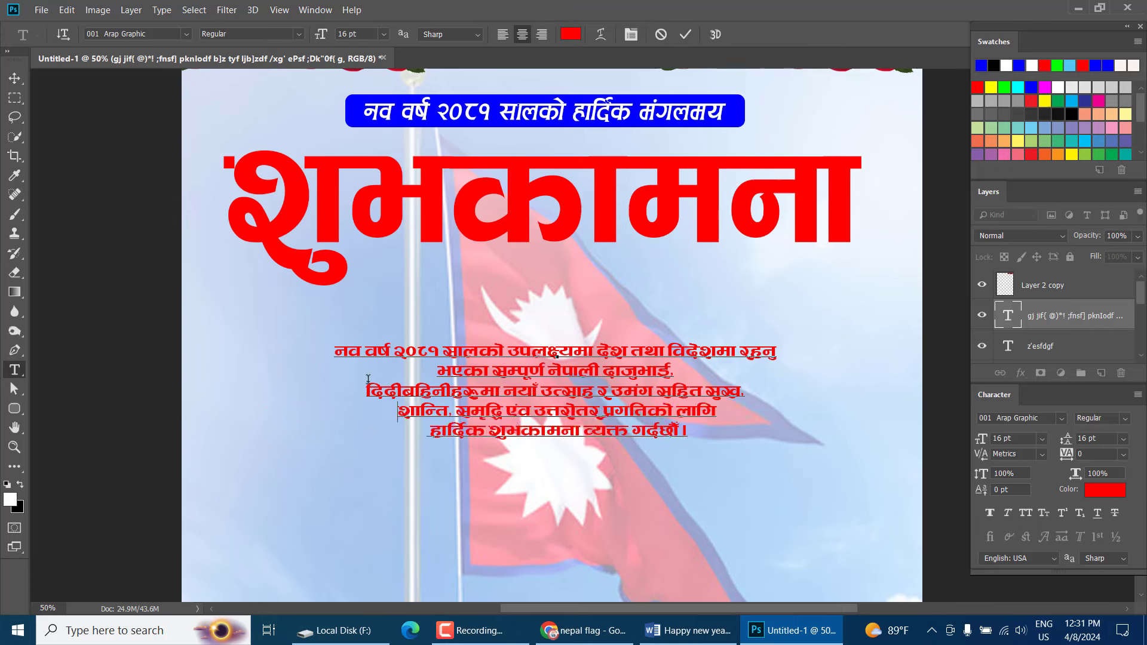
# Scale the paragraph up about 159% to roughly 25.44 pt
pyautogui.click(13, 79)
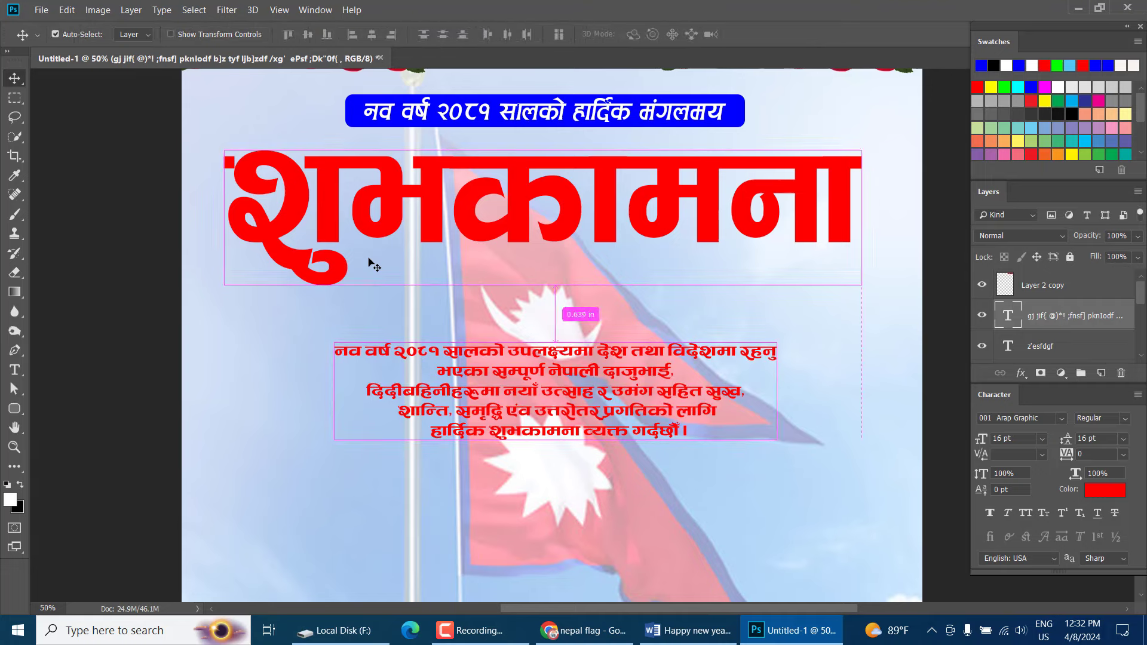
pyautogui.hotkey('ctrl', 't')
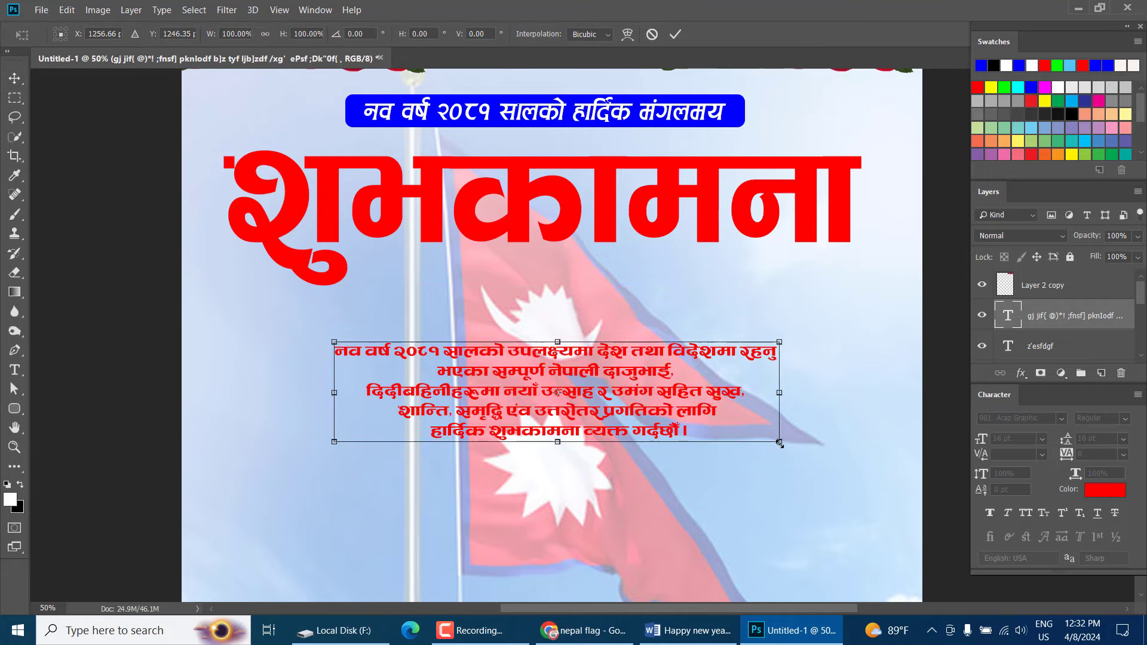
pyautogui.moveTo(778, 442); pyautogui.dragTo(899, 529)
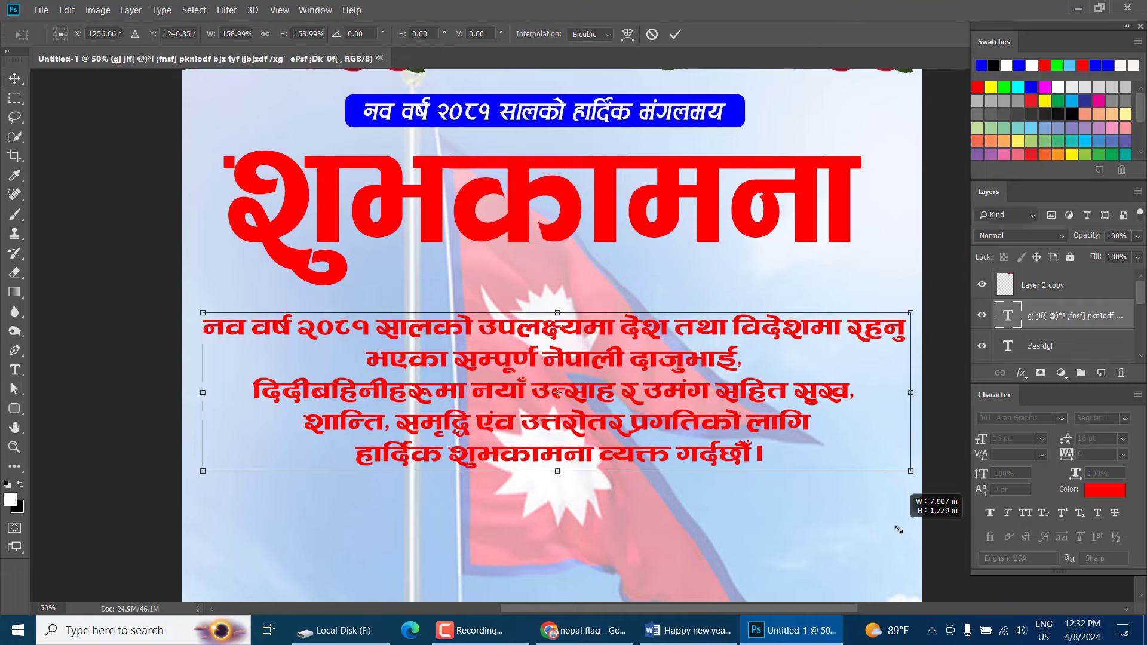
pyautogui.press('Return')
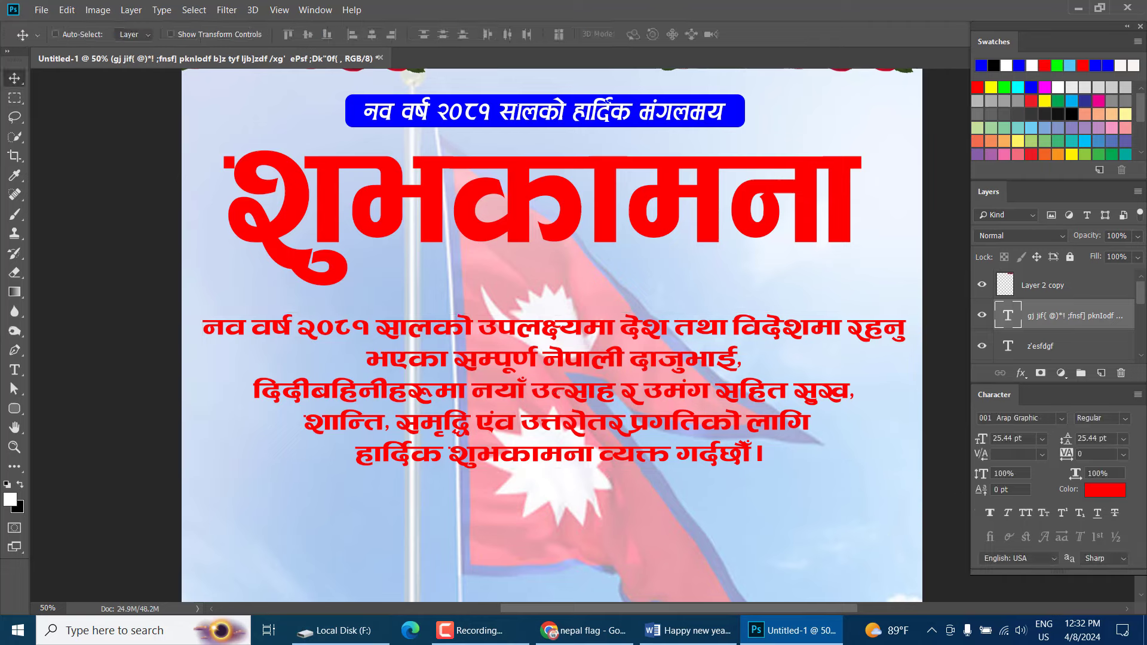
# Change the wishes paragraph text colour to dark navy 02168f
pyautogui.click(1104, 490)
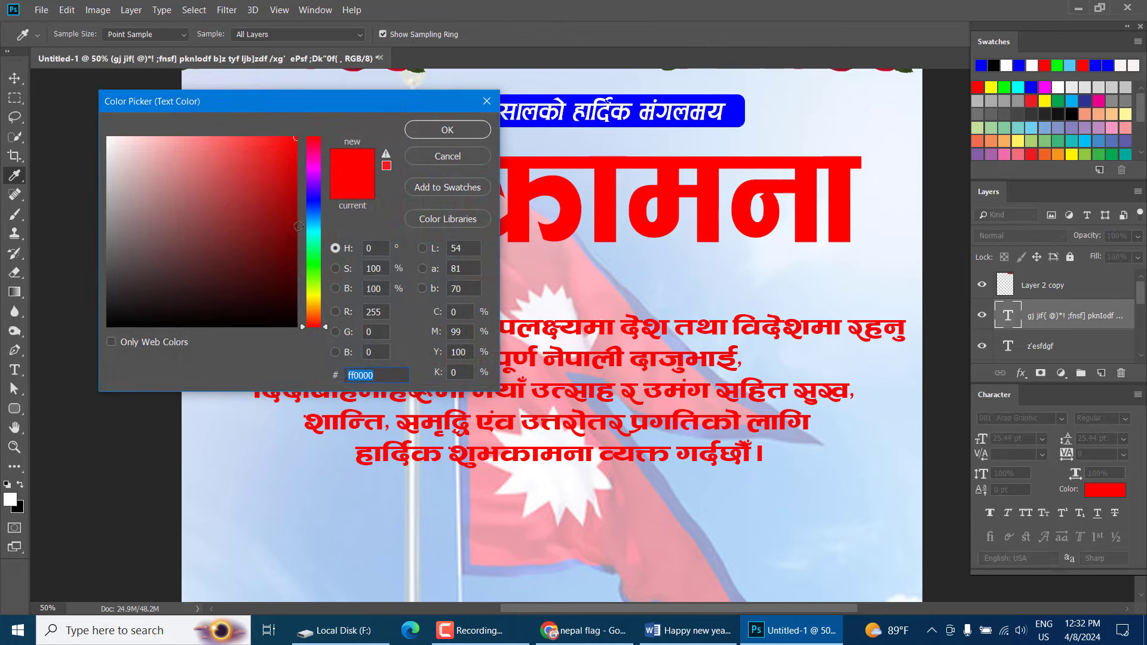
pyautogui.click(314, 214)
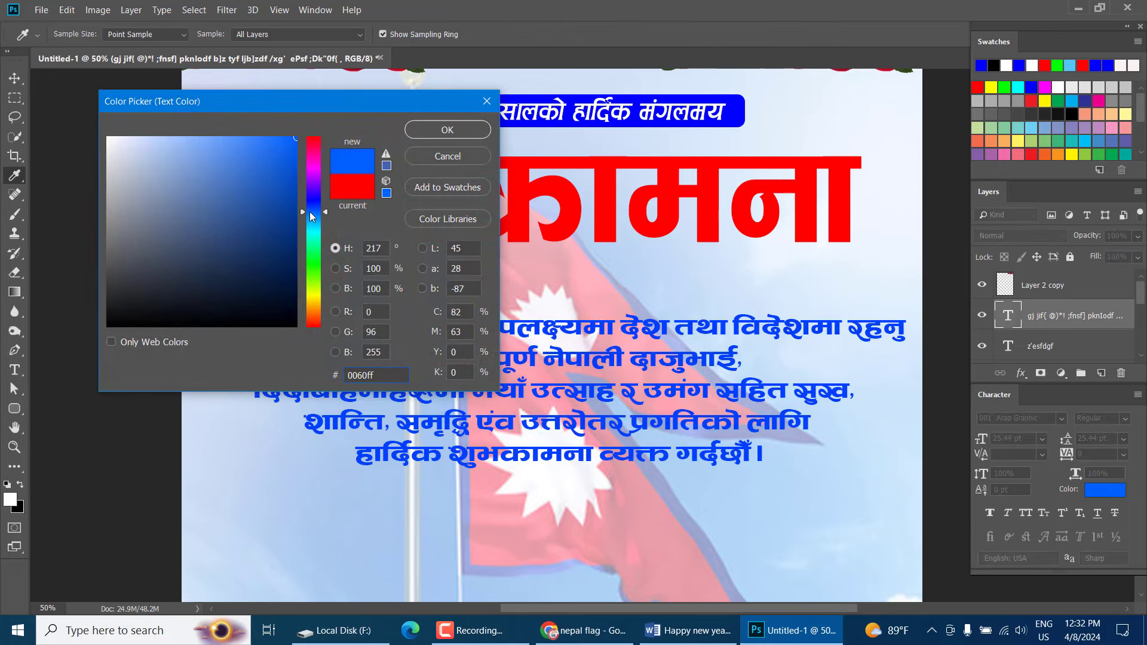
pyautogui.moveTo(314, 215); pyautogui.dragTo(316, 206)
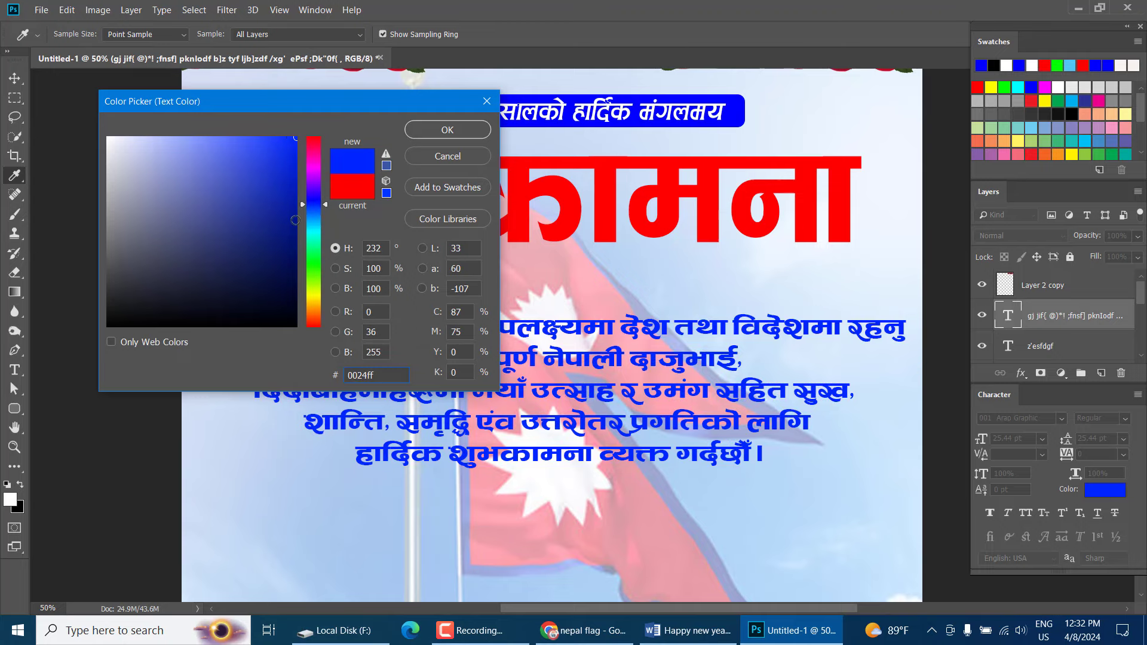
pyautogui.click(295, 221)
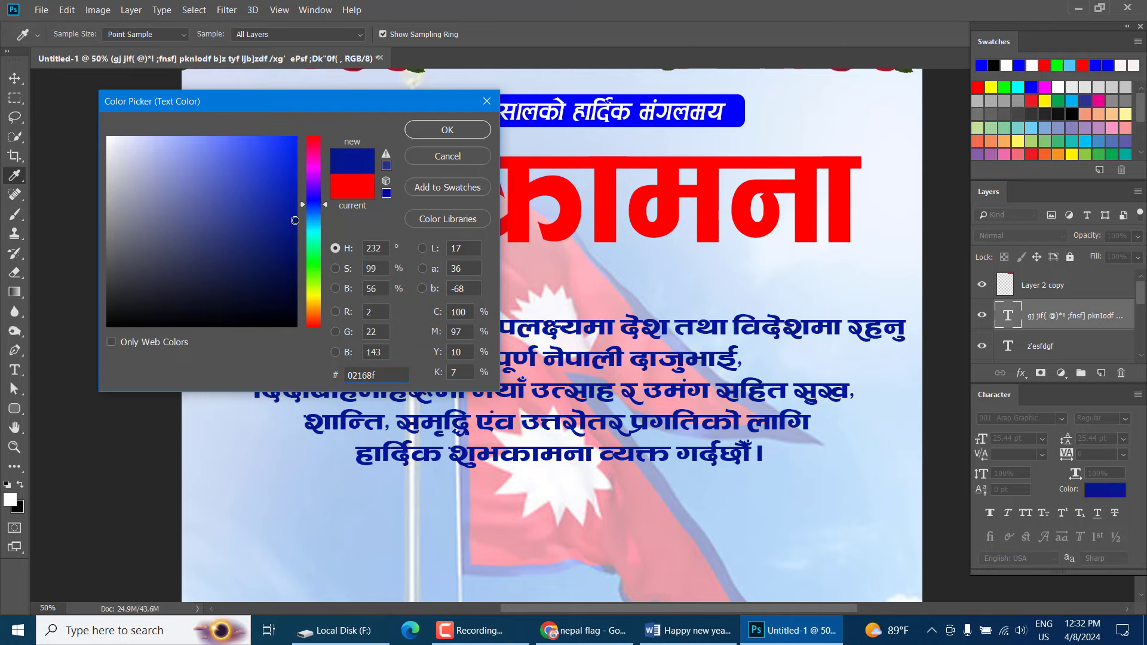
pyautogui.click(445, 130)
# Nudge the navy paragraph slightly lower and select the big red headline layer
pyautogui.moveTo(520, 346); pyautogui.dragTo(519, 367)
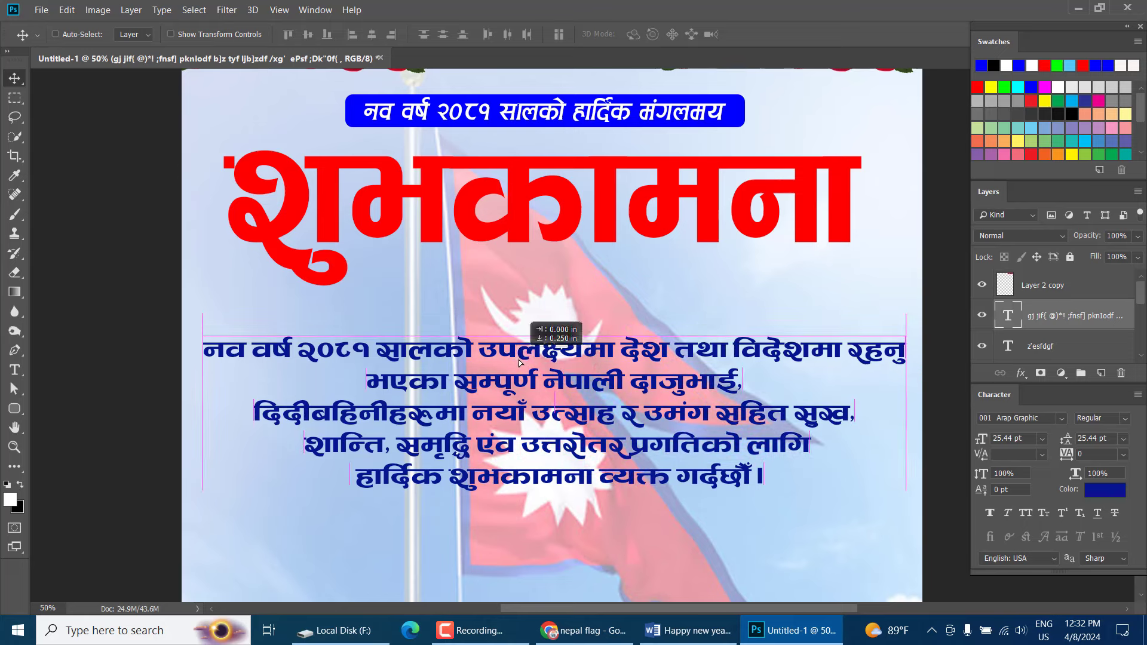
pyautogui.rightClick(567, 233)
pyautogui.click(568, 233)
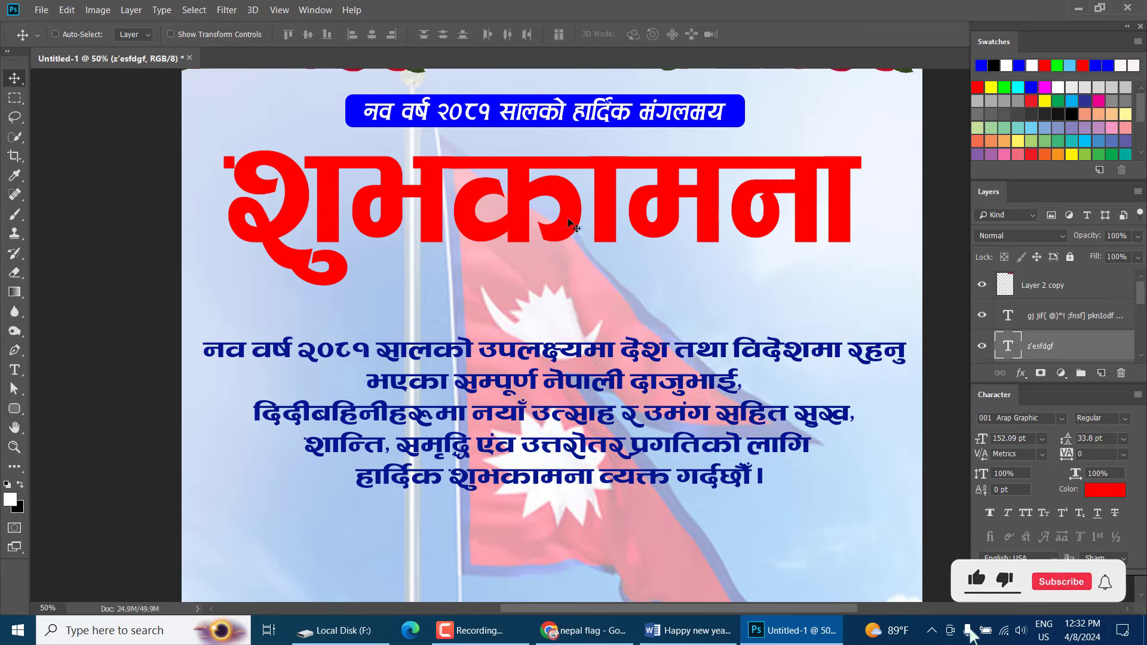
# Zoom out to review the whole card, then zoom back in and scroll to the red footer band
pyautogui.scroll(-5, 604, 311)
pyautogui.scroll(-2, 643, 390)
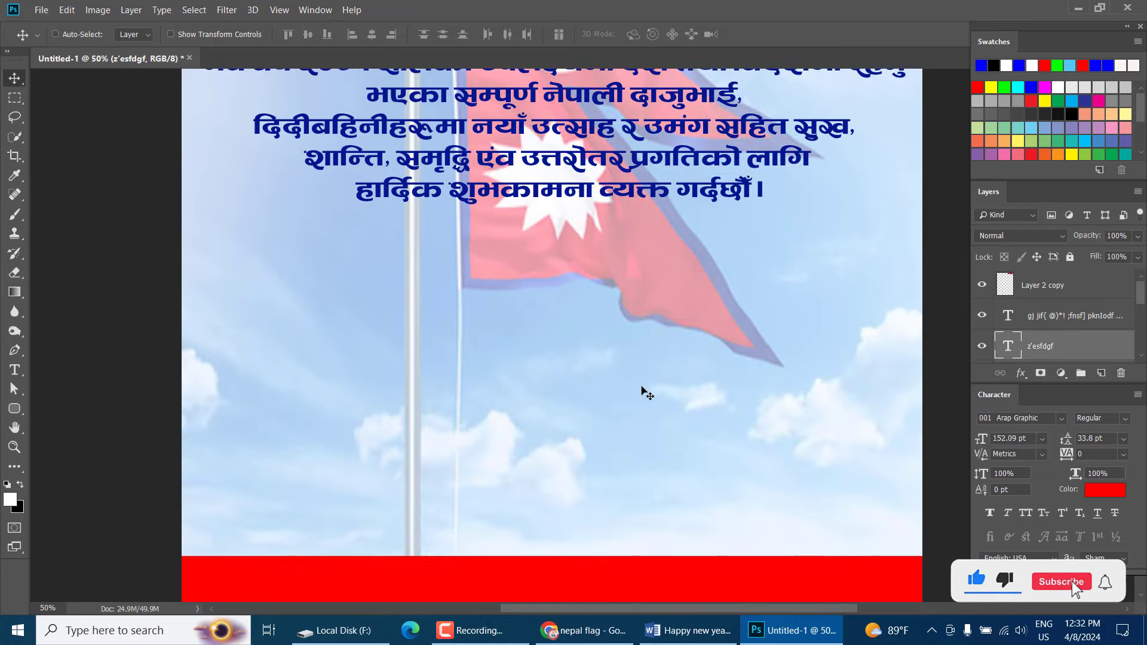
pyautogui.scroll(2, 644, 390)
pyautogui.scroll(2, 643, 389)
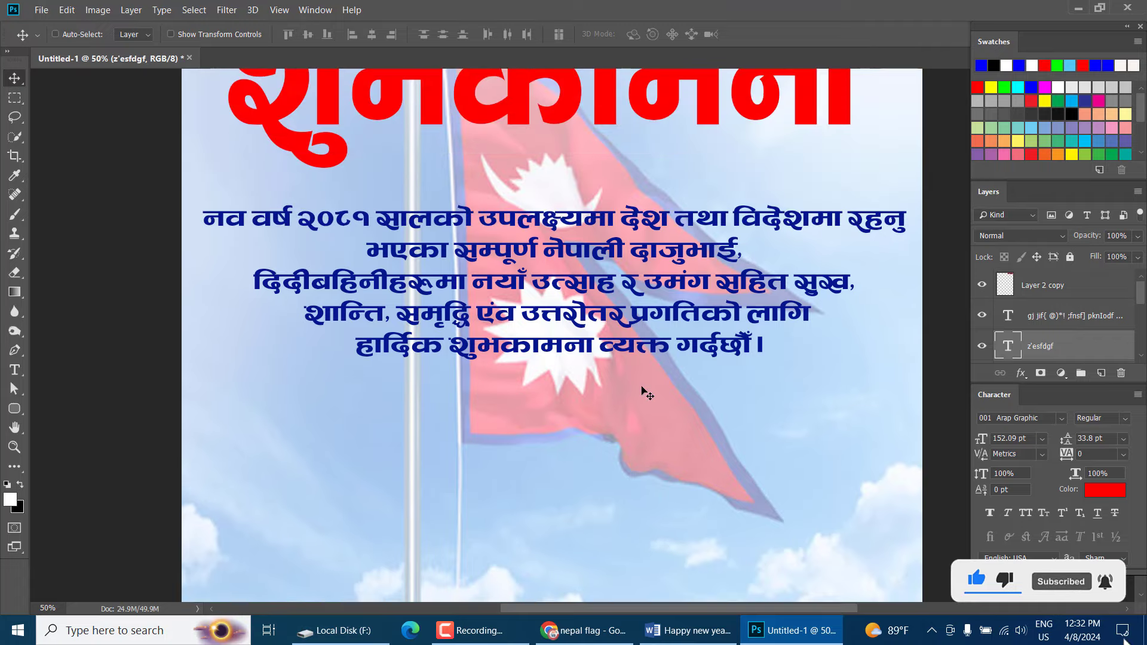
pyautogui.hotkey('ctrl', '-')
pyautogui.hotkey('ctrl', '-')
pyautogui.hotkey('ctrl', '-')
pyautogui.hotkey('ctrl', '+')
pyautogui.hotkey('ctrl', '+')
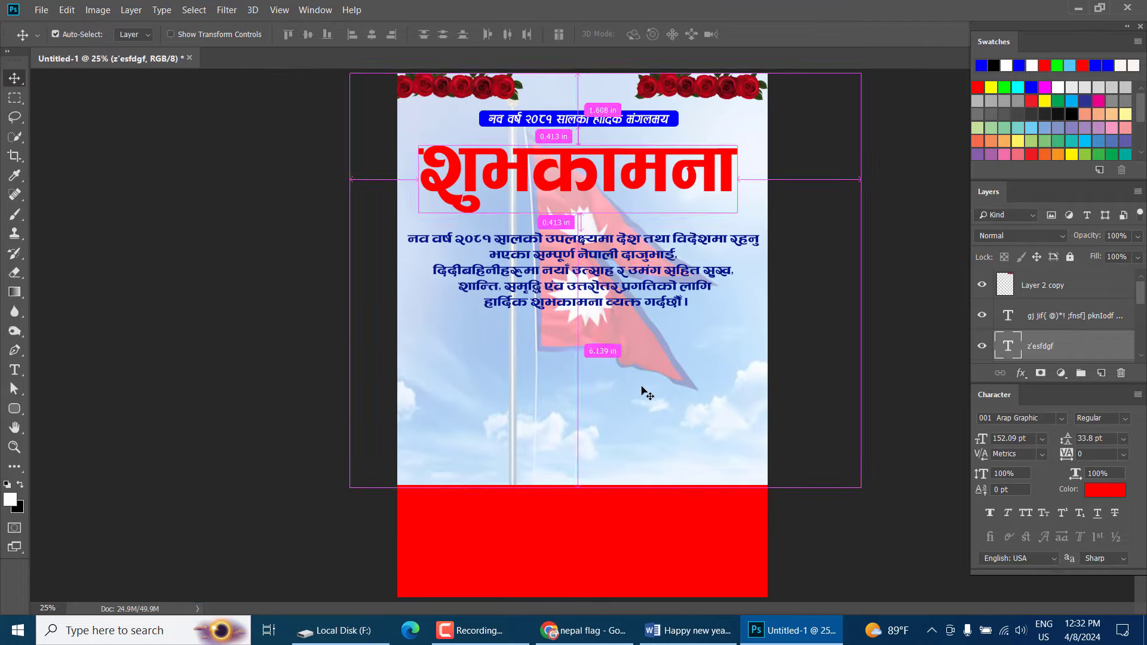
pyautogui.hotkey('ctrl', '+')
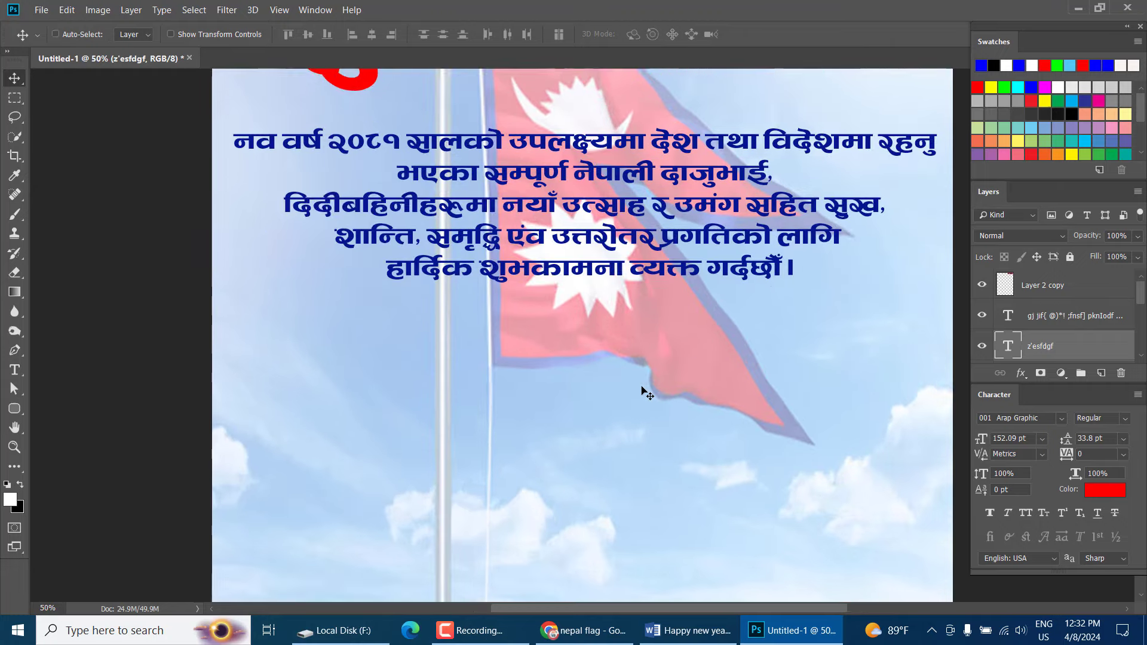
pyautogui.scroll(2, 644, 389)
pyautogui.scroll(-5, 621, 376)
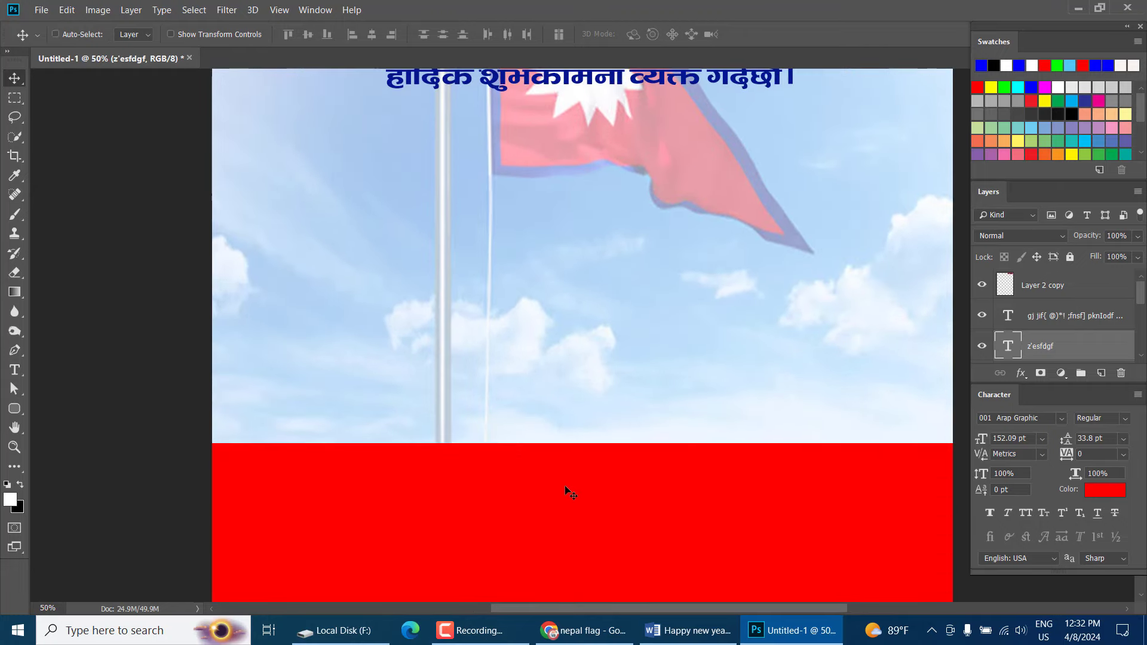
pyautogui.scroll(-3, 567, 487)
# In Word's Happy new year1.docx, select the heading 'एन्जल्स कम्प्युटर ट्रेनिङ्ग इन्स्टिच्युट' to copy it
pyautogui.moveTo(612, 344); pyautogui.dragTo(581, 443)
pyautogui.click(675, 642)
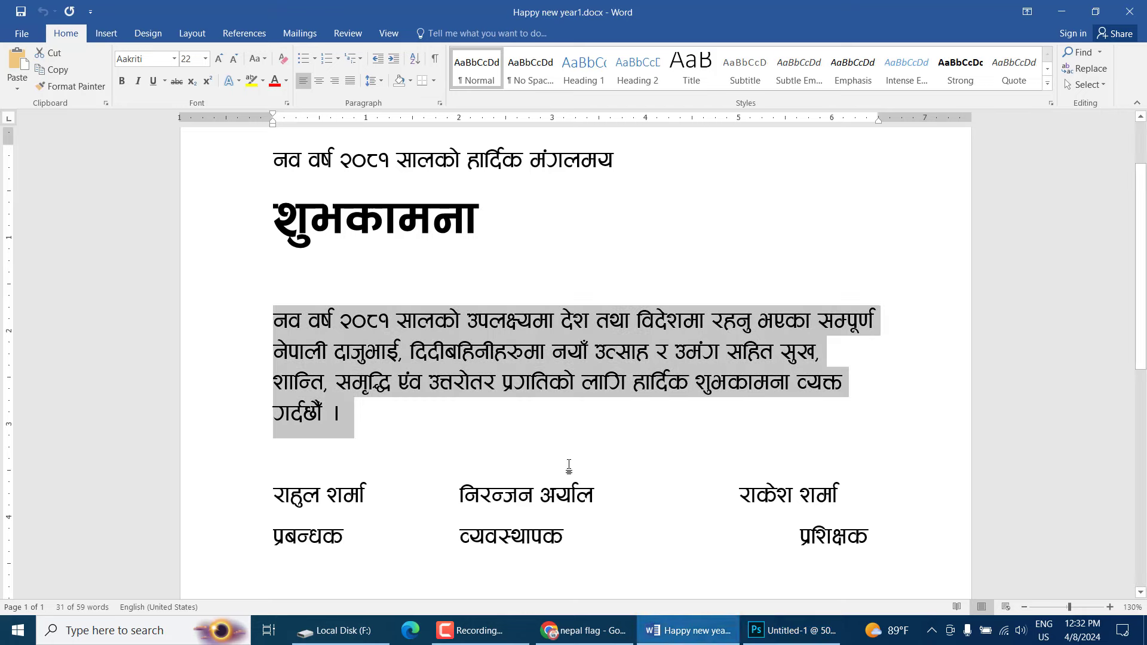
pyautogui.scroll(-6, 484, 370)
pyautogui.scroll(3, 472, 366)
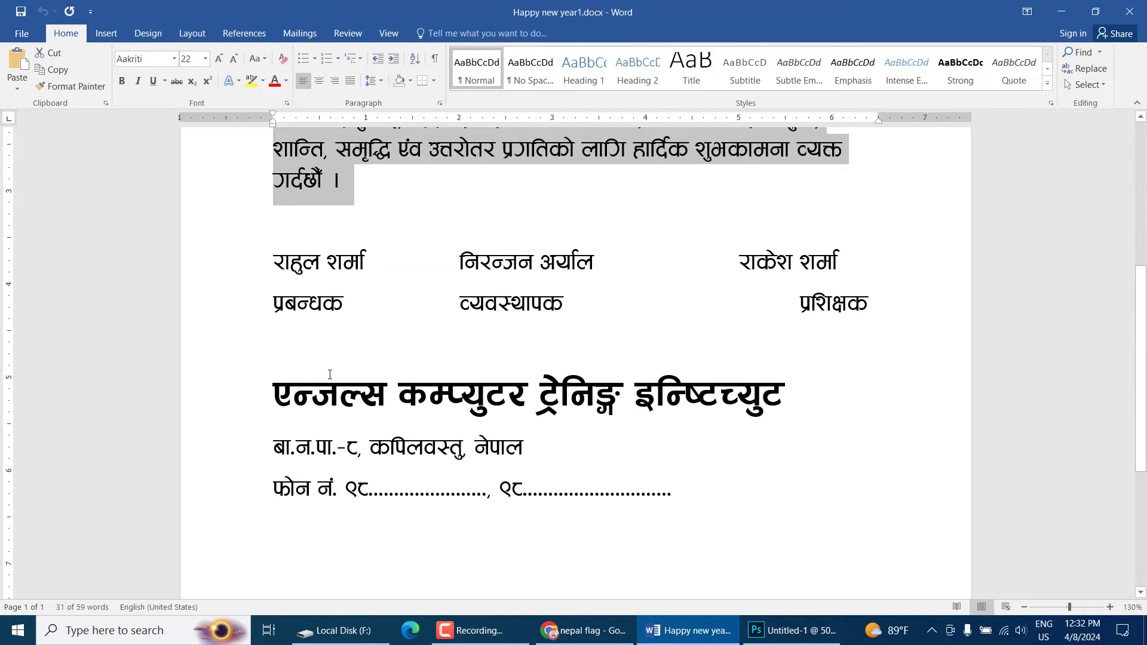
pyautogui.click(339, 395)
pyautogui.moveTo(293, 394); pyautogui.dragTo(958, 393)
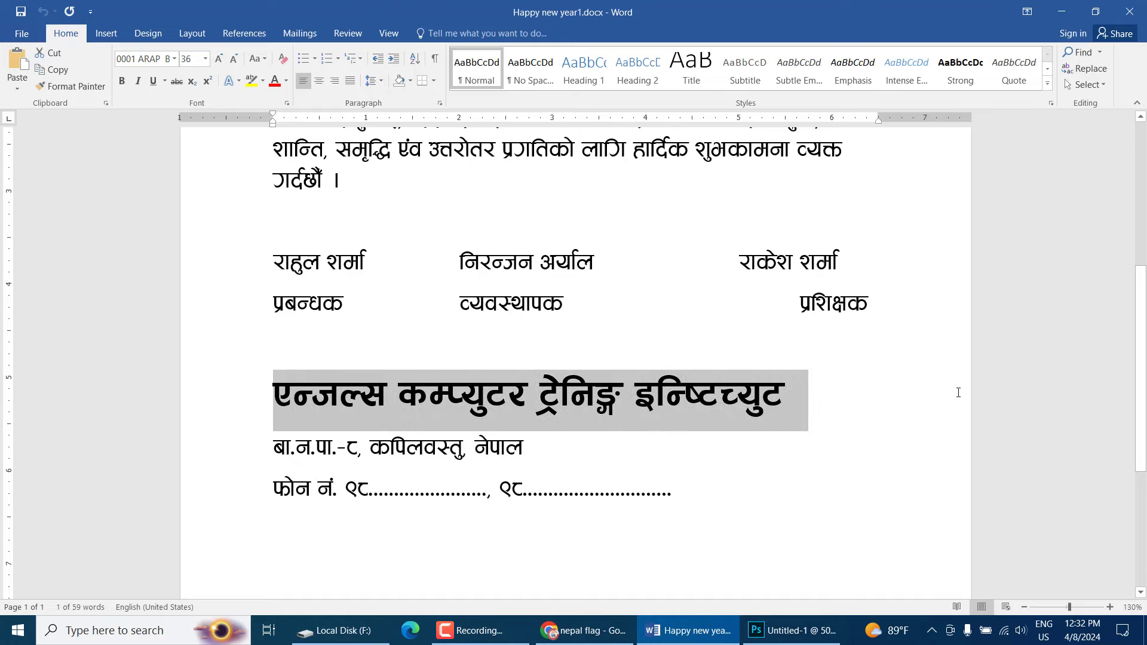
# Duplicate the blue greeting paragraph layer and move the copy into the red footer band
pyautogui.click(780, 627)
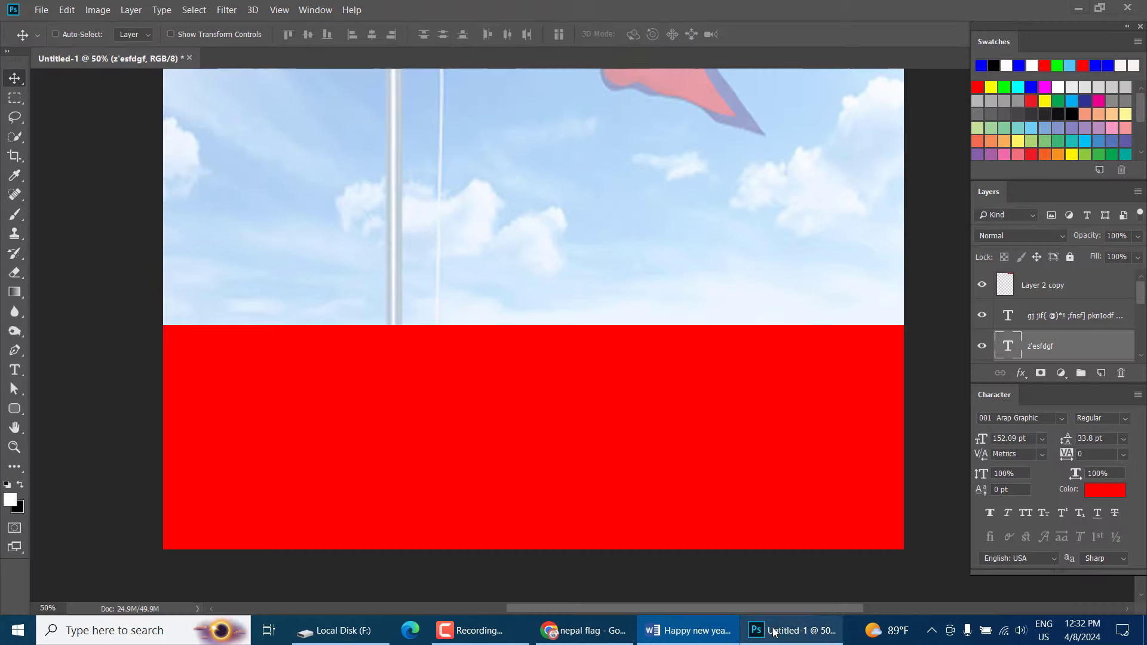
pyautogui.scroll(5, 484, 296)
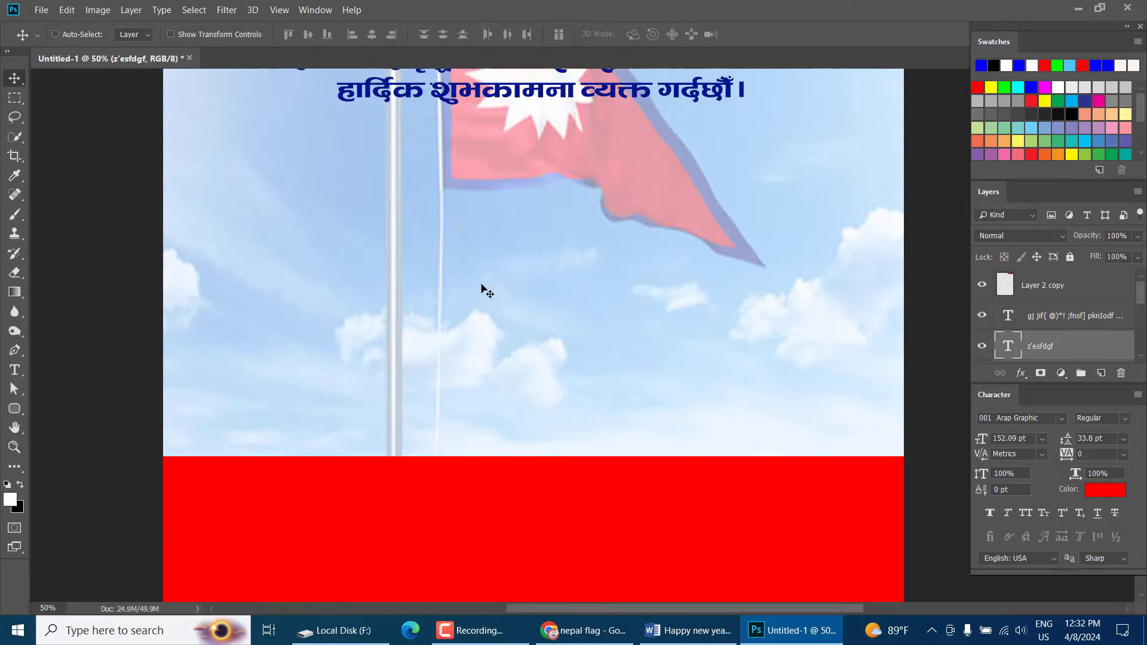
pyautogui.rightClick(501, 119)
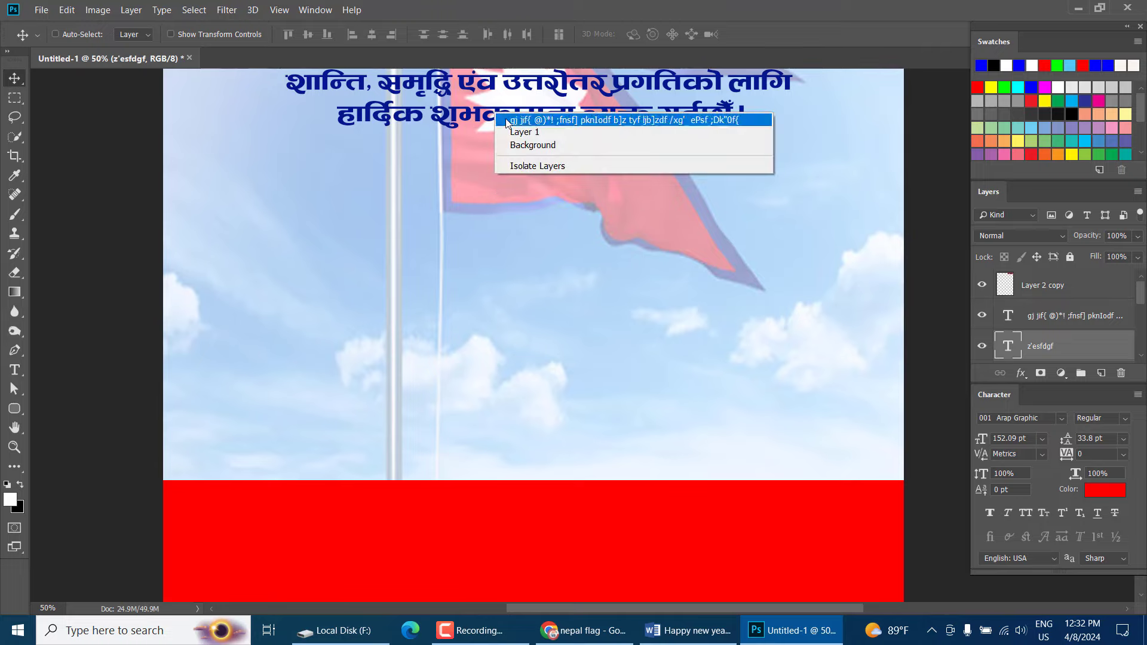
pyautogui.click(507, 122)
pyautogui.moveTo(506, 122); pyautogui.dragTo(523, 558)
pyautogui.moveTo(543, 458); pyautogui.dragTo(540, 525)
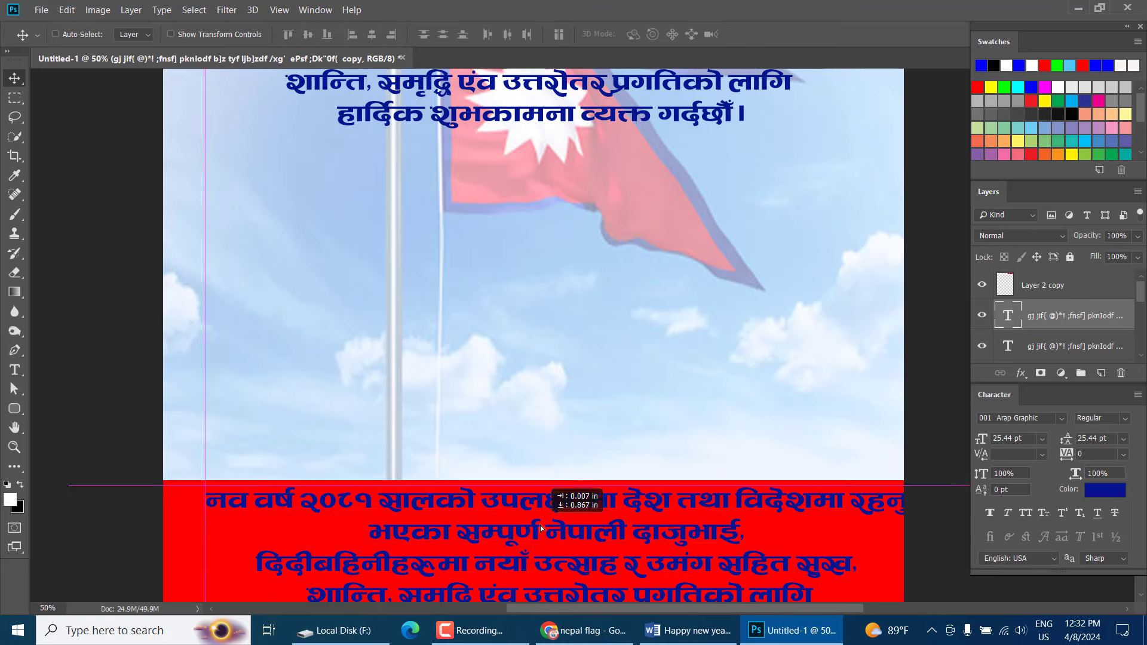
# Replace the copy's text with the pasted institute name and move it to the band's left
pyautogui.press('t')
pyautogui.click(538, 514)
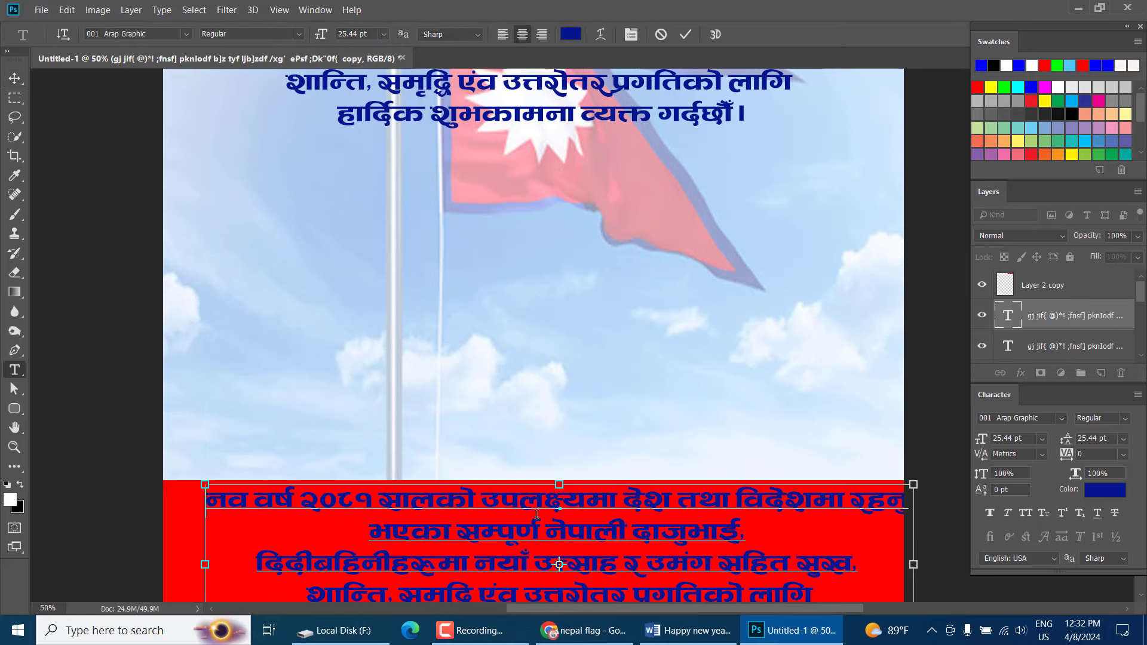
pyautogui.hotkey('ctrl', 'a')
pyautogui.write('एन्जल्स कम्प्युटर ट्रेनिङ इन्स्टिच्युट')
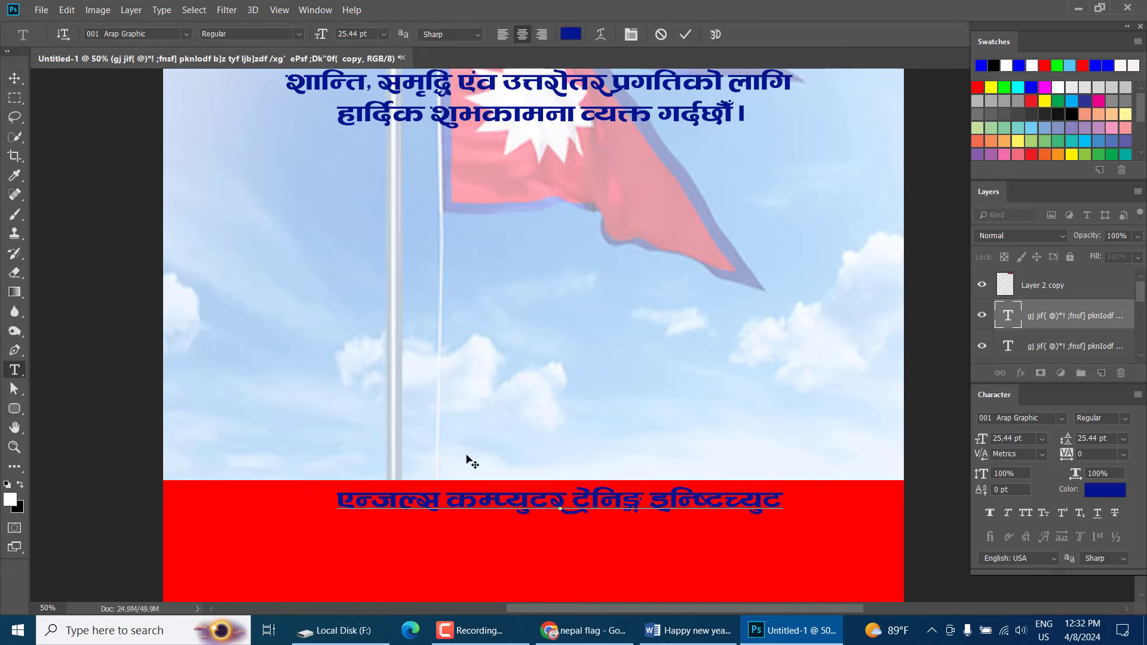
pyautogui.click(18, 78)
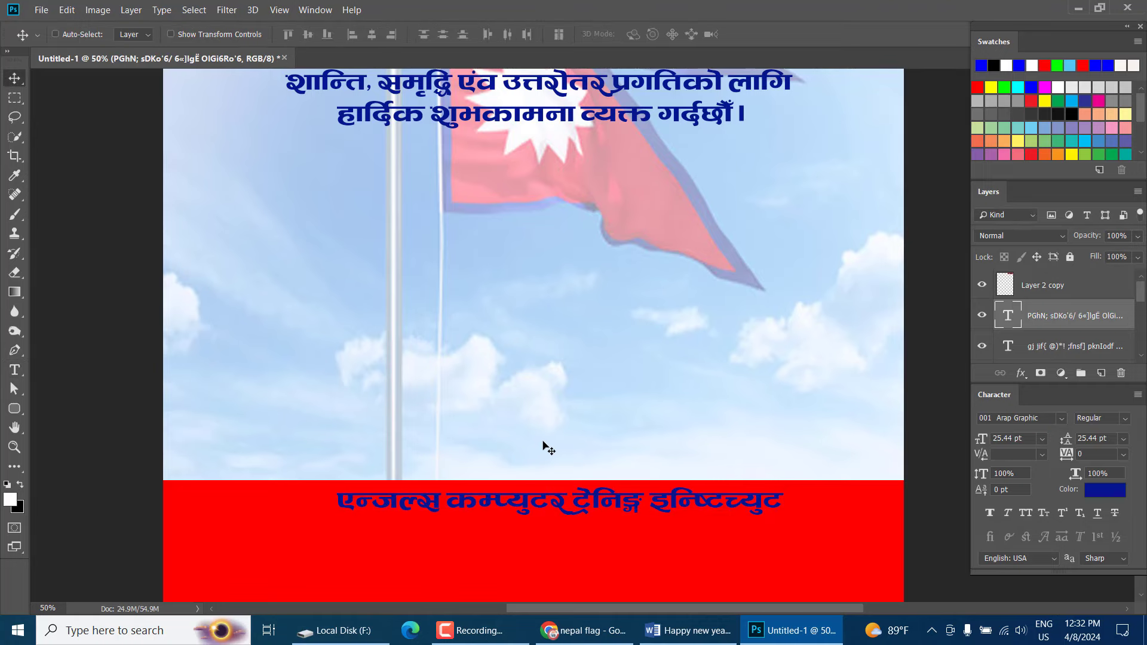
pyautogui.moveTo(580, 486); pyautogui.dragTo(442, 503)
# Enlarge the institute name so it stretches wide and taller across the red band
pyautogui.hotkey('ctrl', 't')
pyautogui.scroll(-3, 679, 491)
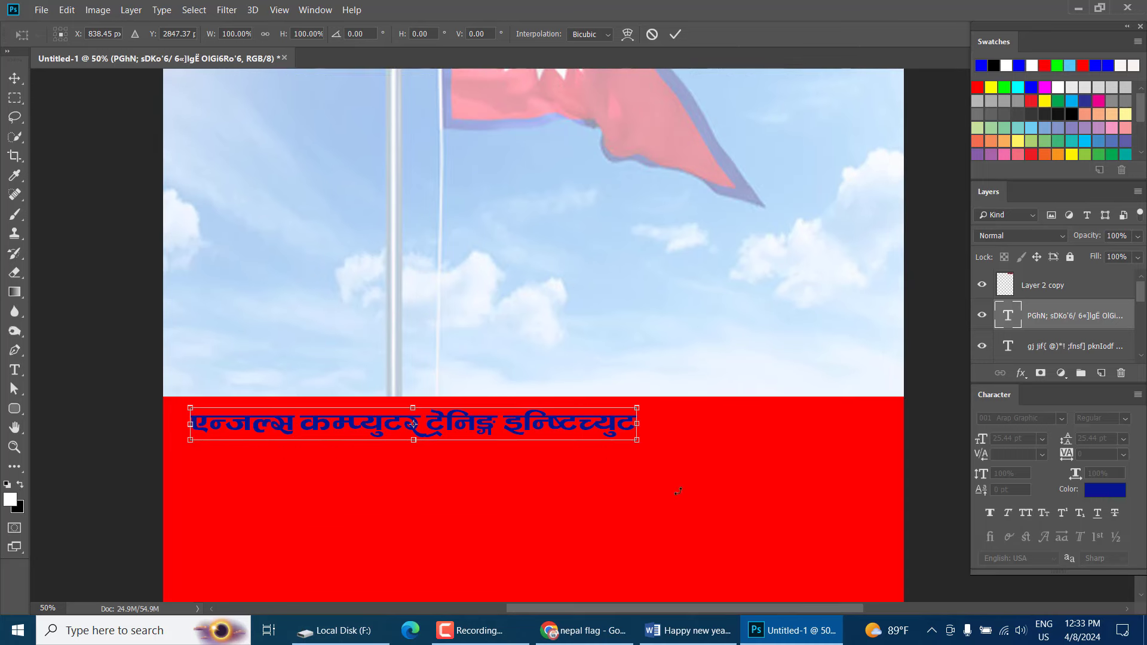
pyautogui.moveTo(638, 442); pyautogui.dragTo(893, 491)
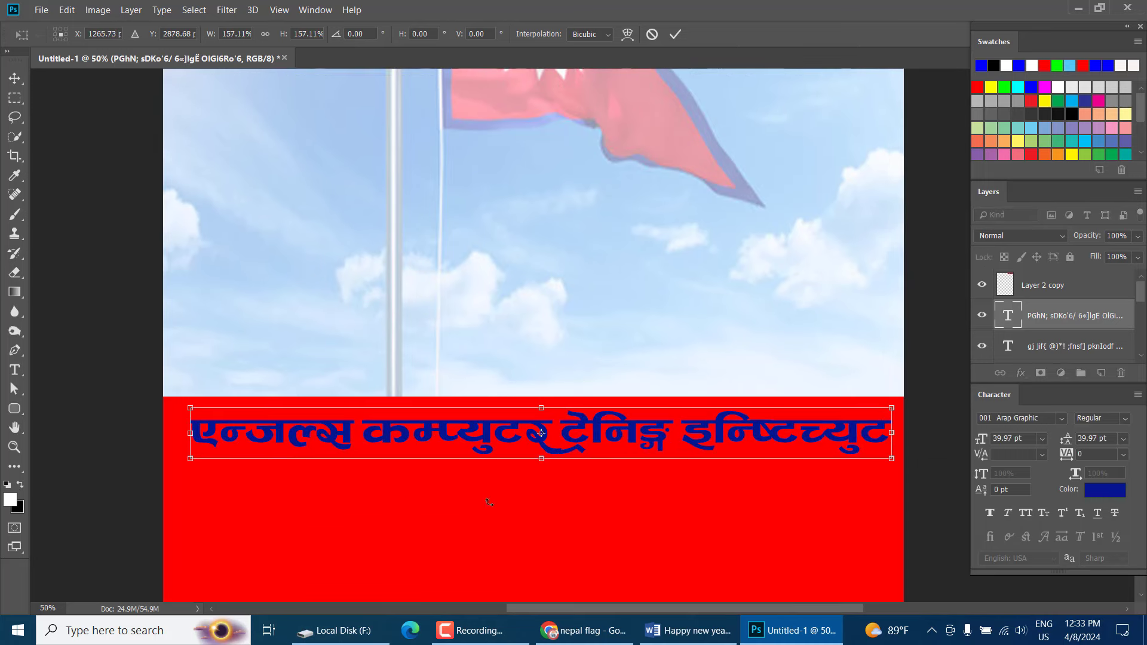
pyautogui.moveTo(195, 459); pyautogui.dragTo(181, 459)
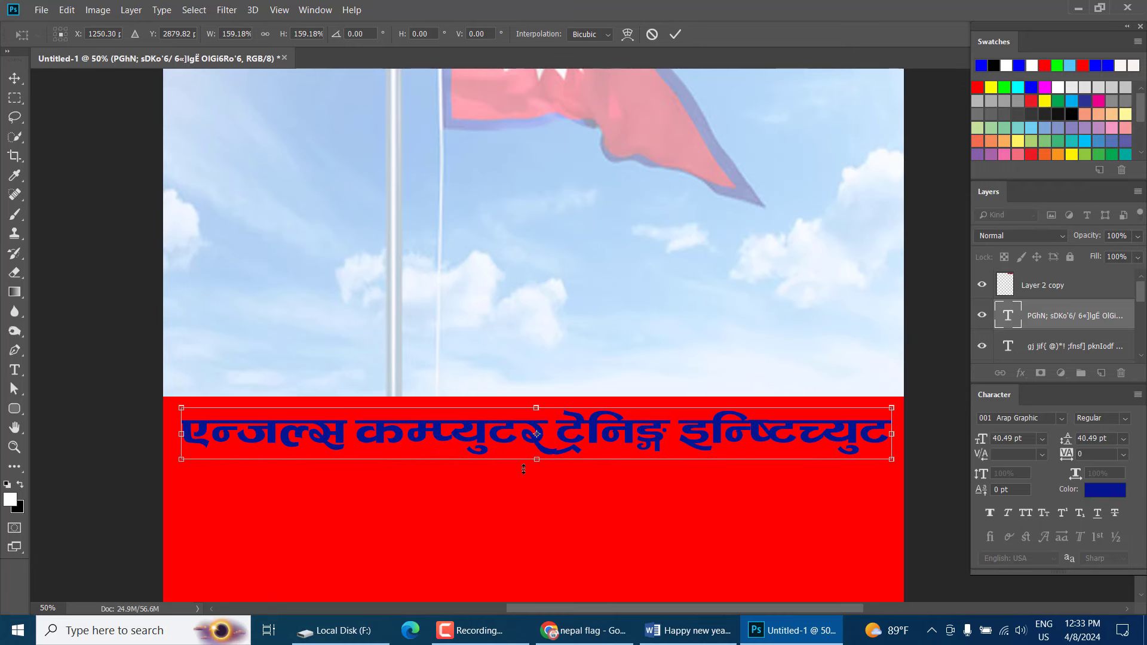
pyautogui.moveTo(524, 462); pyautogui.dragTo(524, 471)
pyautogui.press('Return')
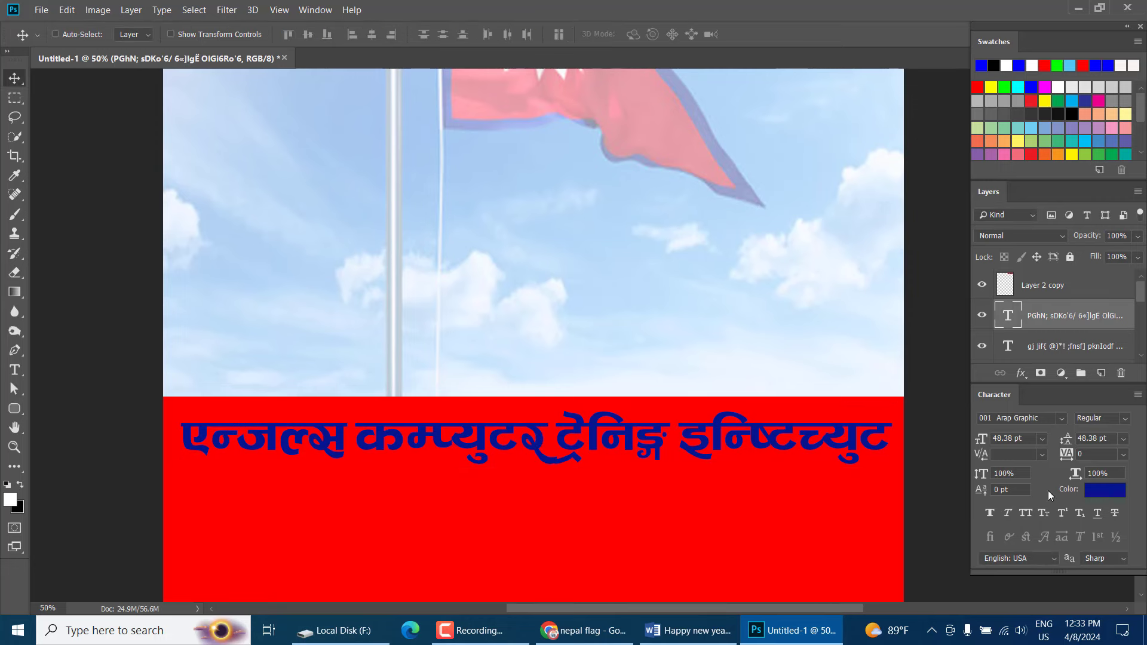
# Set the institute name's text colour to white
pyautogui.click(1098, 497)
pyautogui.moveTo(179, 156); pyautogui.dragTo(108, 138)
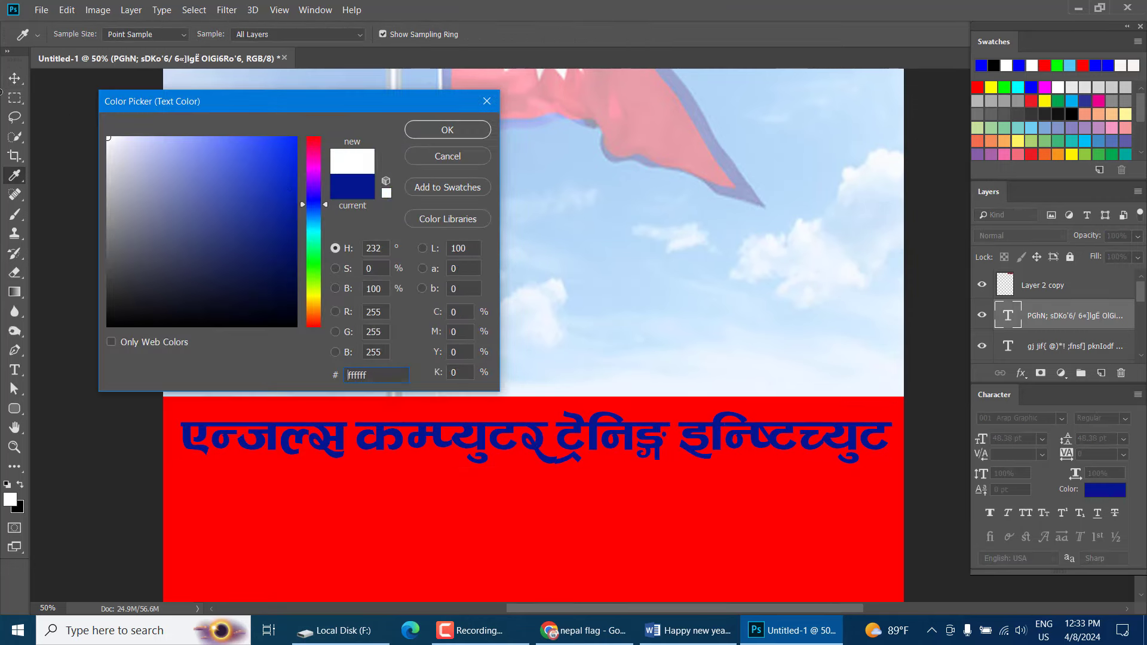
pyautogui.click(469, 135)
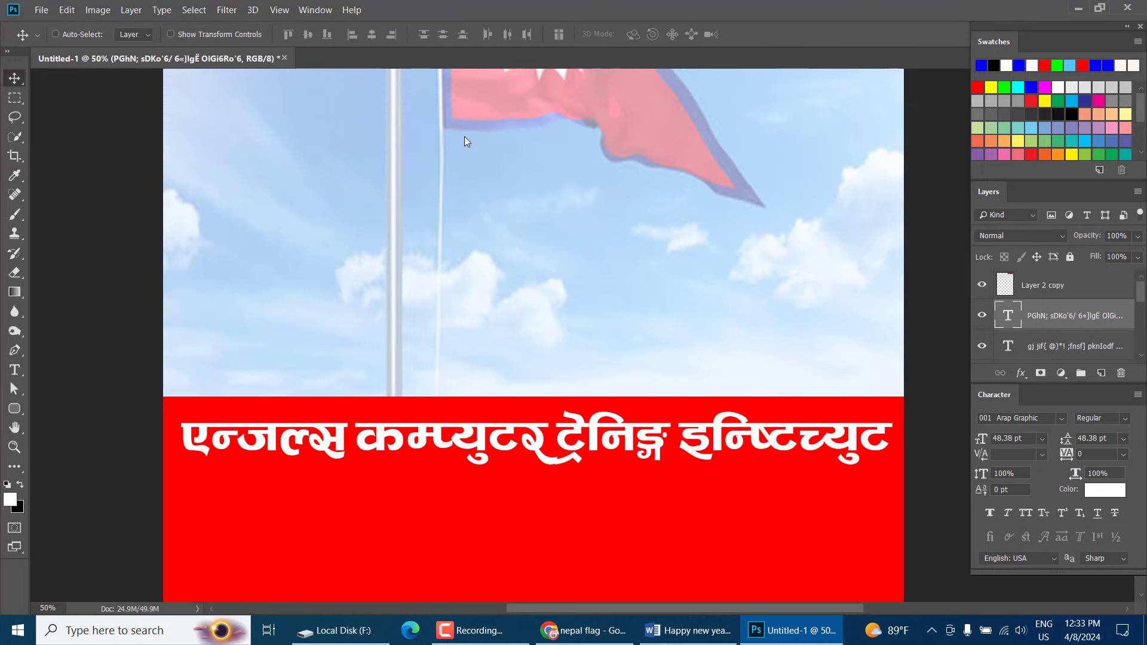
pyautogui.scroll(-2, 609, 375)
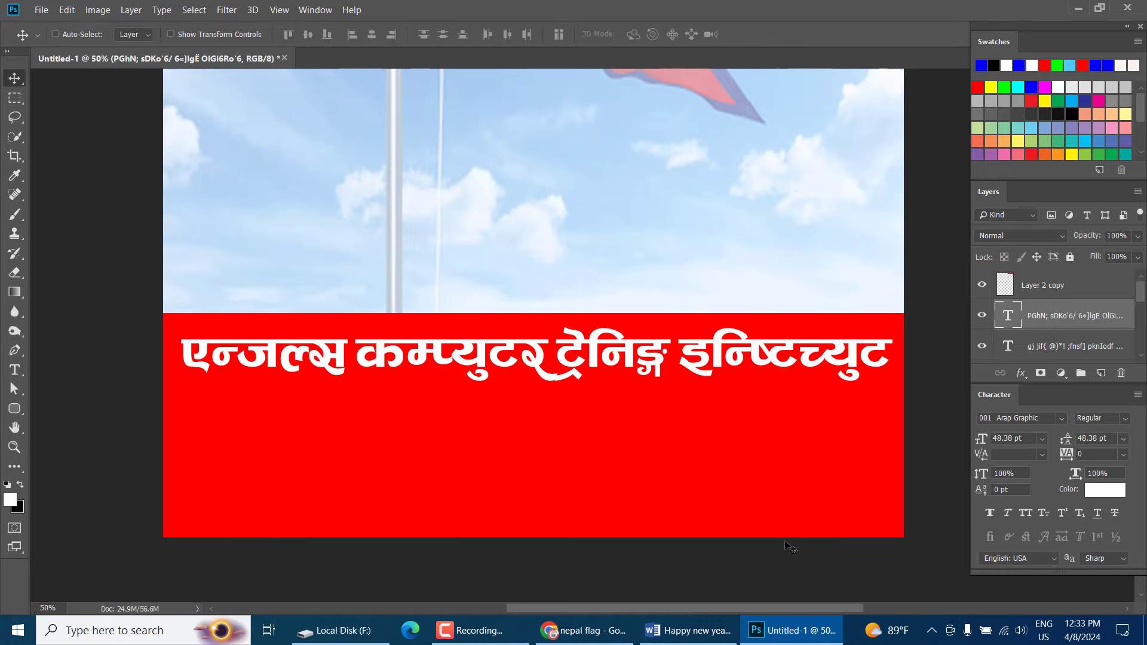
# Select the address and phone number lines in the Word document to copy them
pyautogui.click(714, 631)
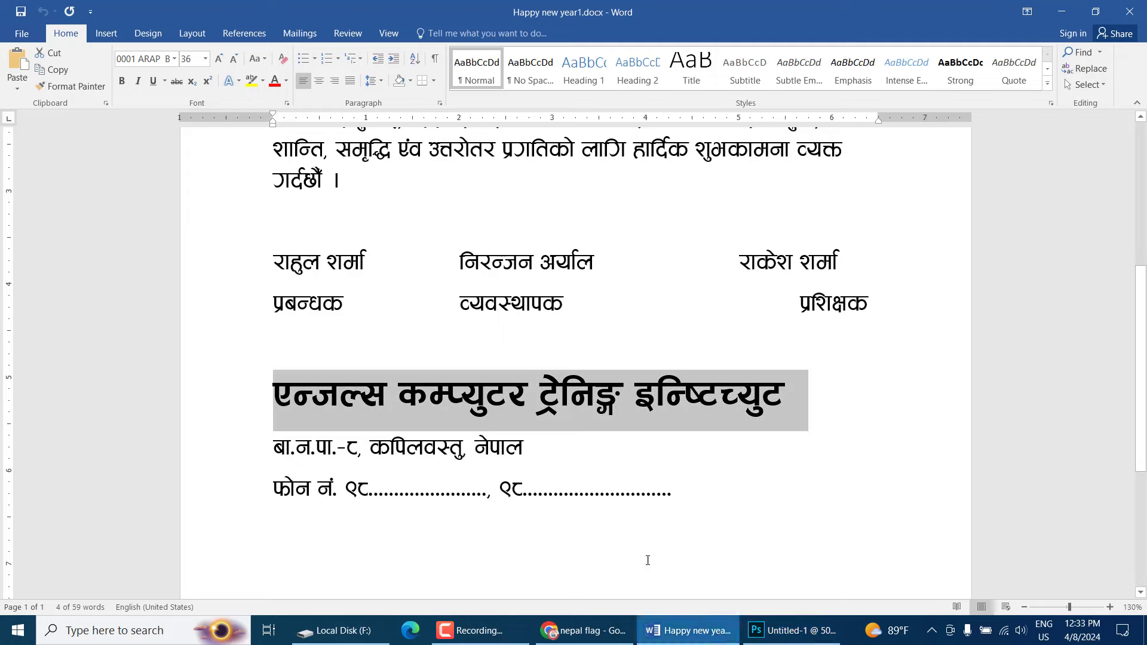
pyautogui.moveTo(712, 502); pyautogui.dragTo(256, 455)
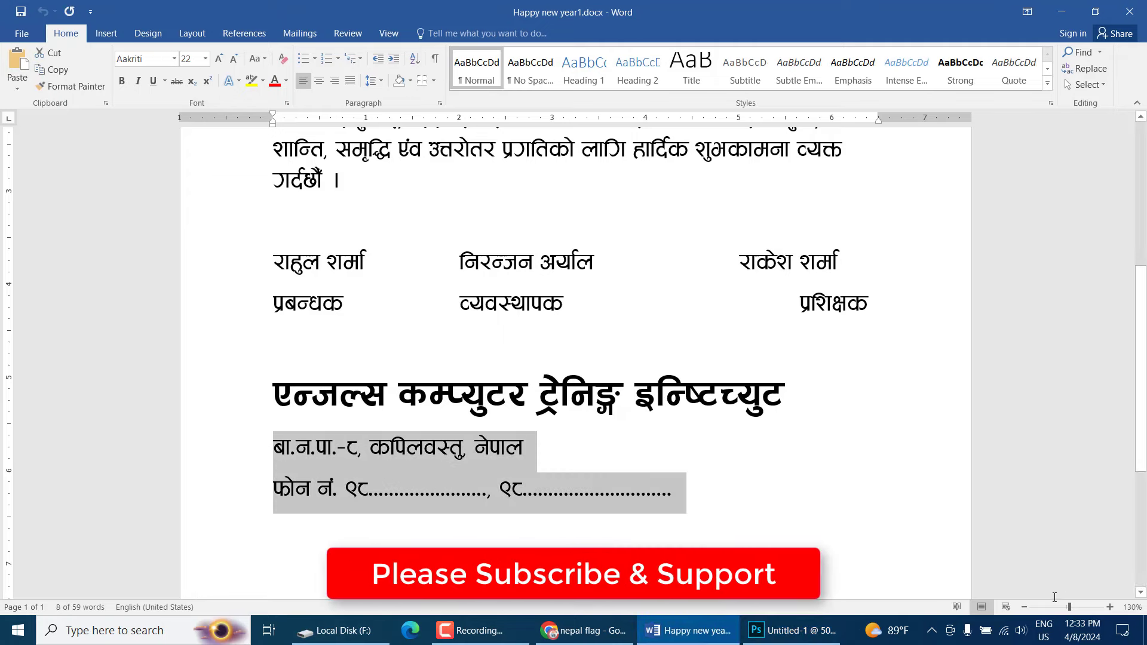
pyautogui.click(804, 632)
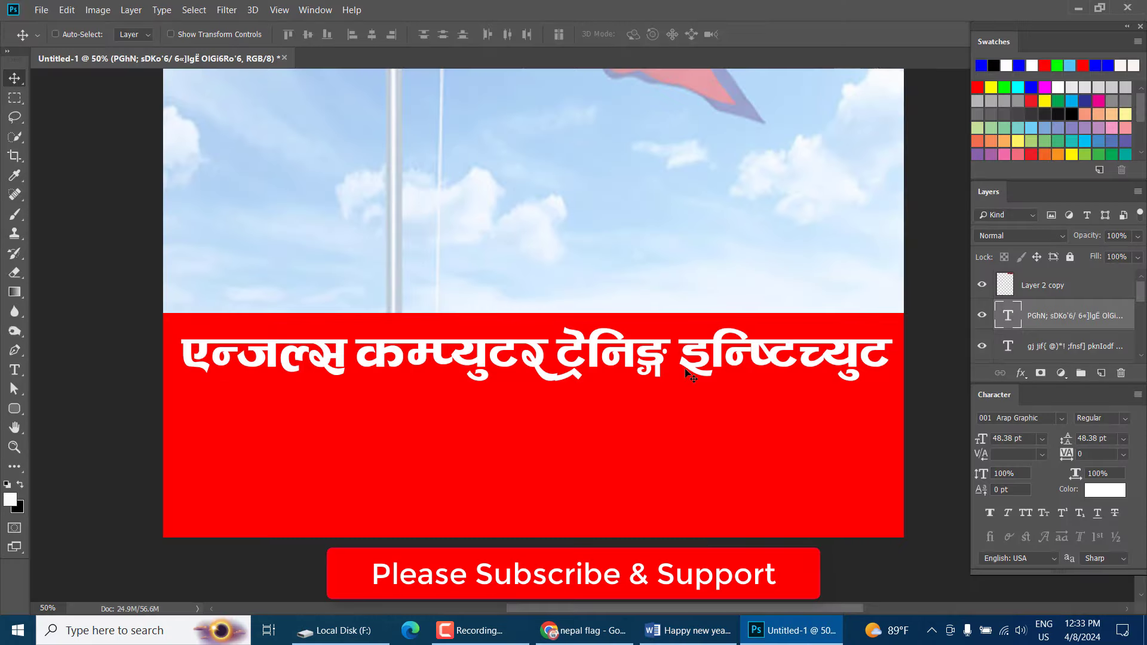
# Duplicate the institute name line and replace the copy's text with the pasted address and phone lines
pyautogui.moveTo(686, 374); pyautogui.dragTo(681, 447)
pyautogui.press('t')
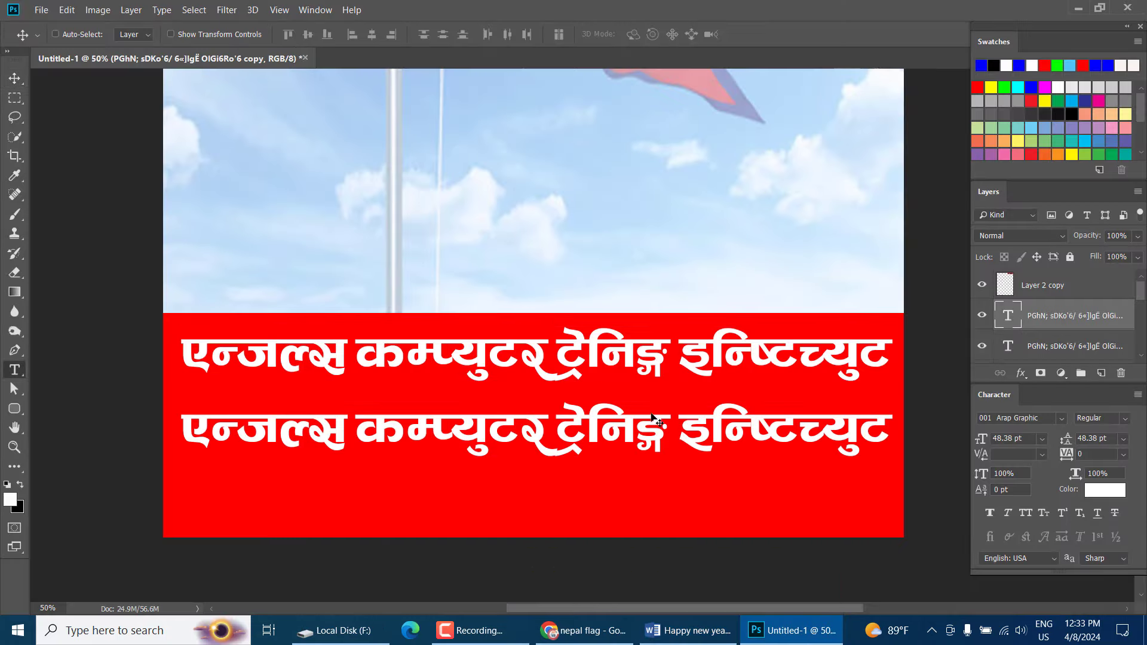
pyautogui.click(652, 417)
pyautogui.hotkey('ctrl', 'a')
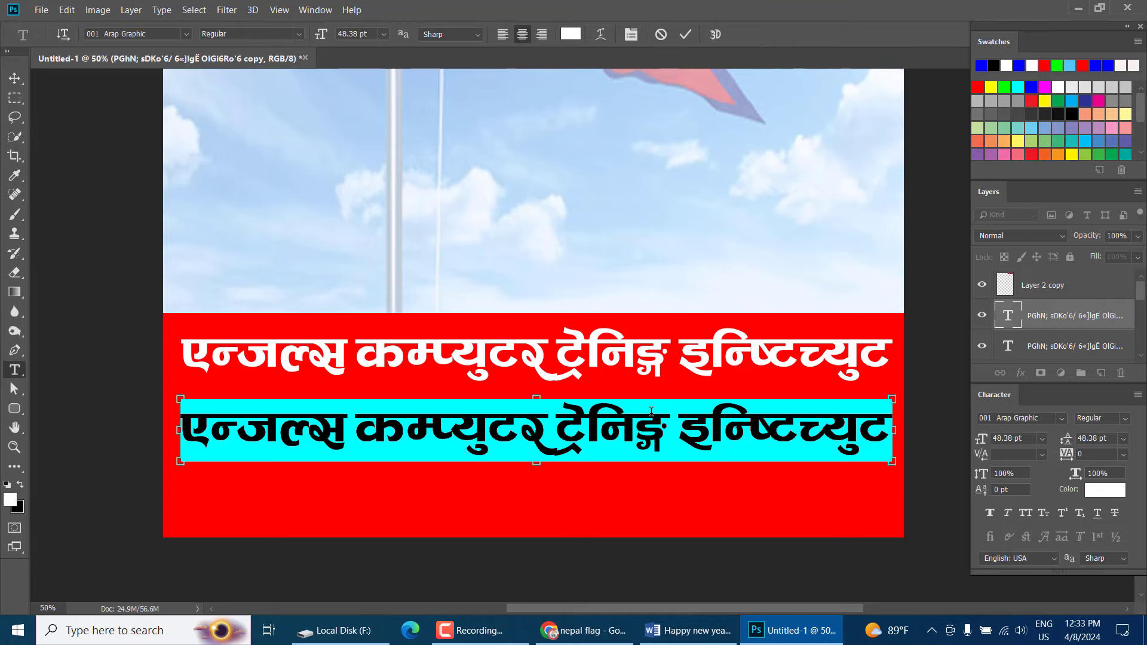
pyautogui.hotkey('ctrl', 'v')
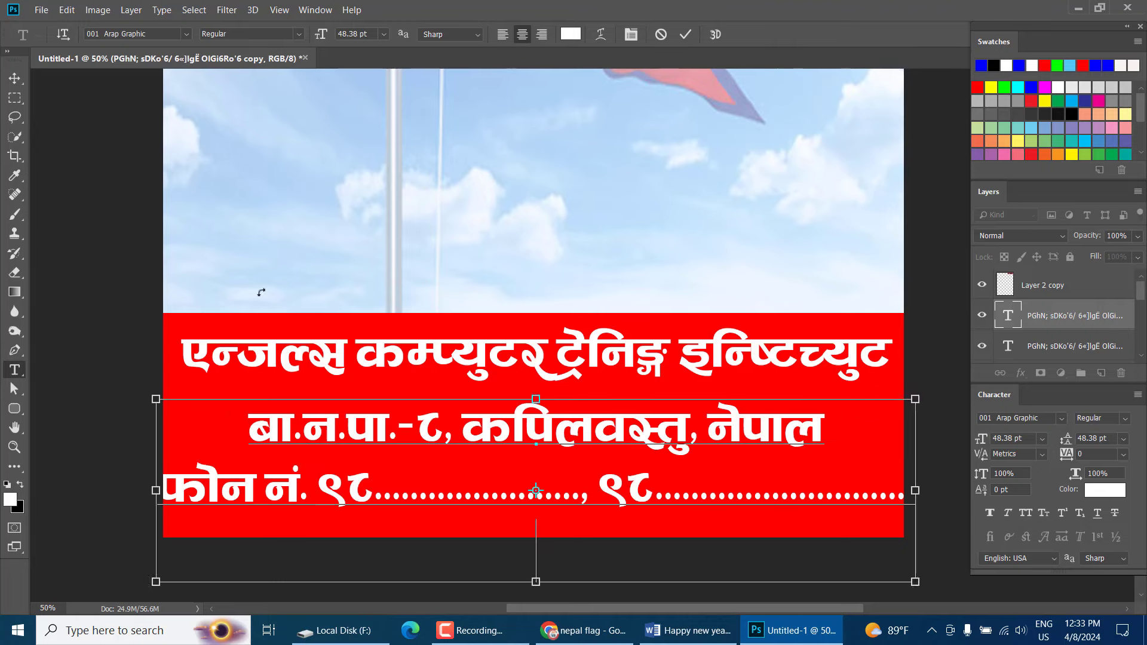
pyautogui.click(12, 75)
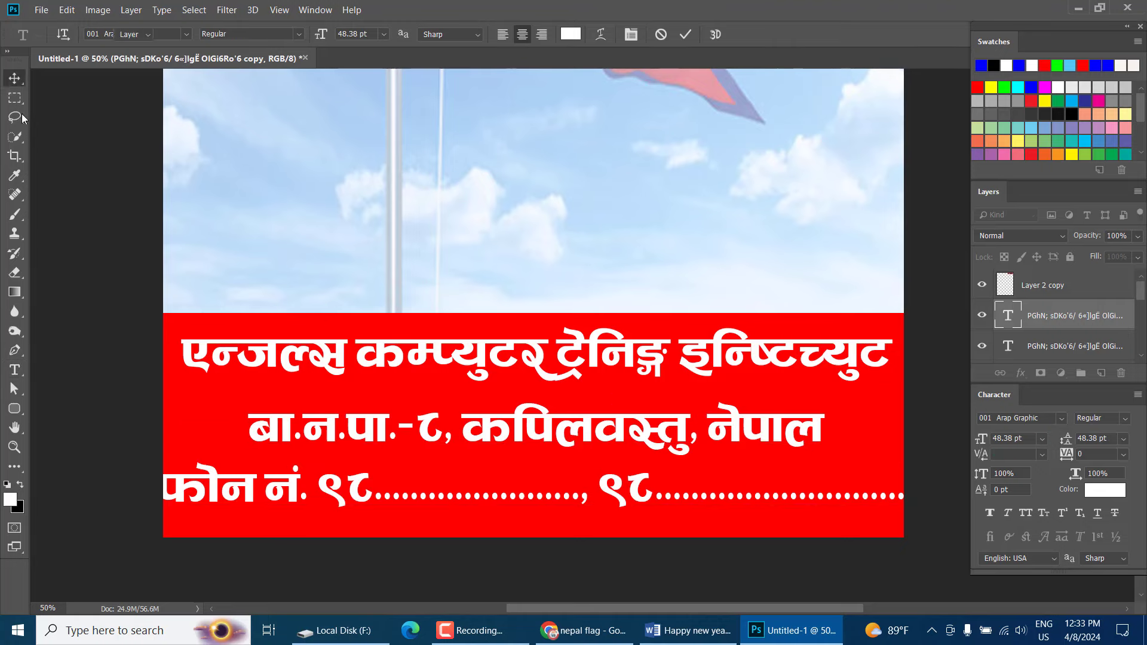
# Shrink the address lines to about half size and move them up under the name
pyautogui.hotkey('ctrl', 't')
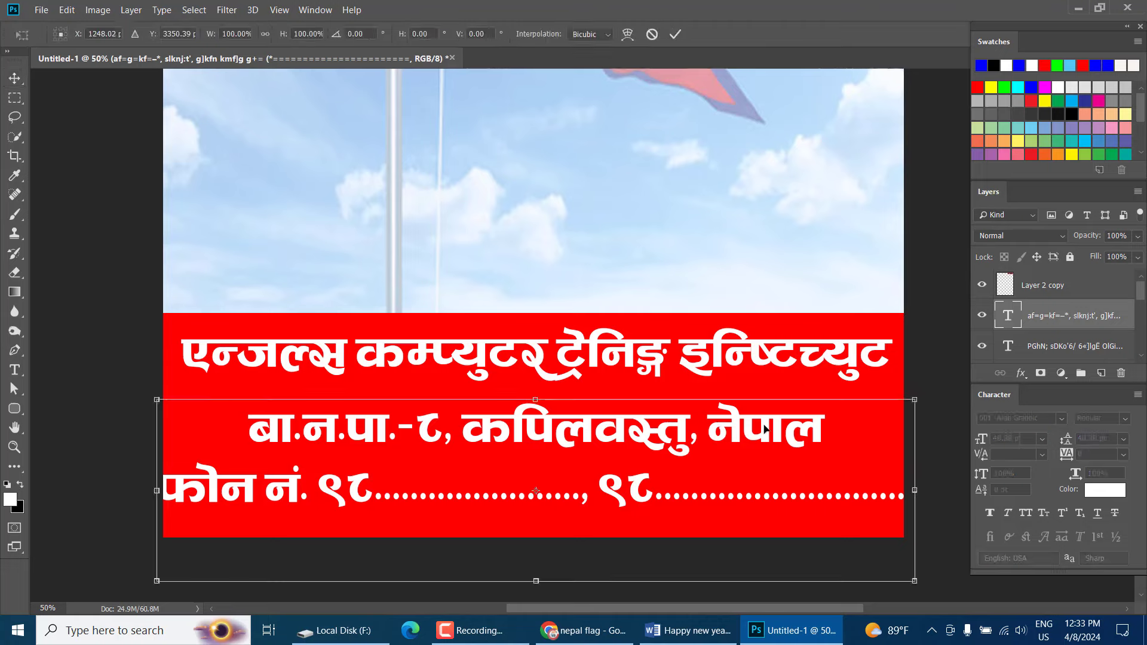
pyautogui.moveTo(914, 397); pyautogui.dragTo(743, 440)
pyautogui.moveTo(638, 464)
pyautogui.mouseDown()
pyautogui.moveTo(637, 427)
pyautogui.moveTo(611, 465)
pyautogui.moveTo(623, 470)
pyautogui.mouseUp()
pyautogui.press('Return')
# Move the institute title text layer lower within the red band
pyautogui.scroll(1, 637, 428)
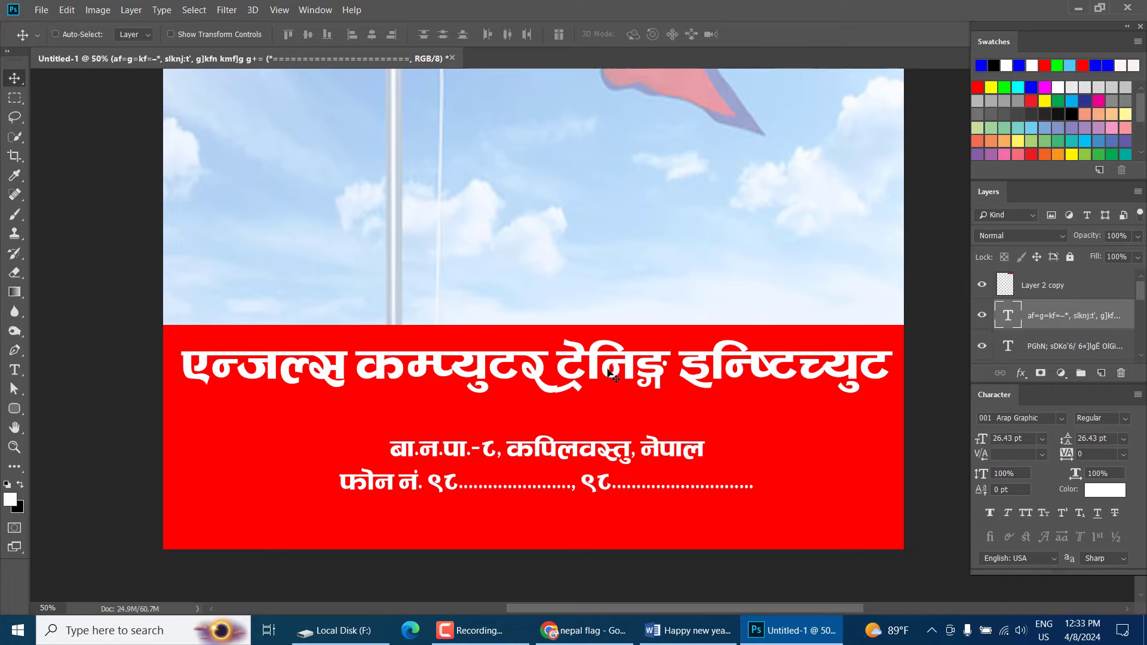
pyautogui.rightClick(609, 373)
pyautogui.click(621, 378)
pyautogui.moveTo(612, 375); pyautogui.dragTo(610, 407)
# Drag Rectangle 1's top edge down so a white strip shows above the red band
pyautogui.rightClick(619, 341)
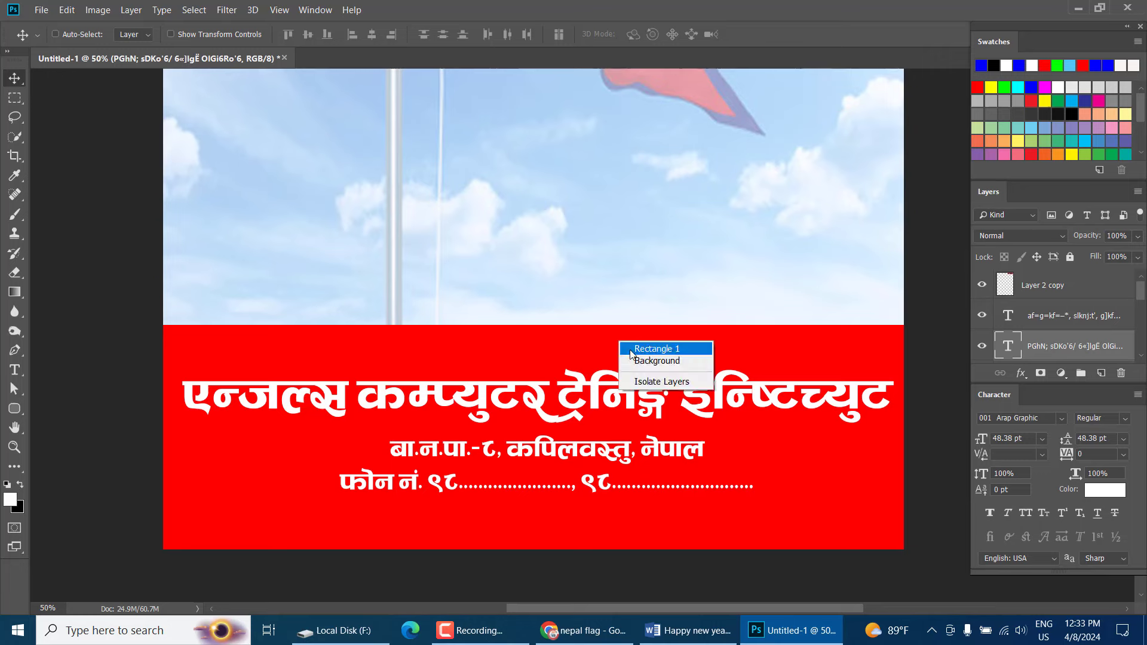
pyautogui.click(631, 350)
pyautogui.hotkey('ctrl', 't')
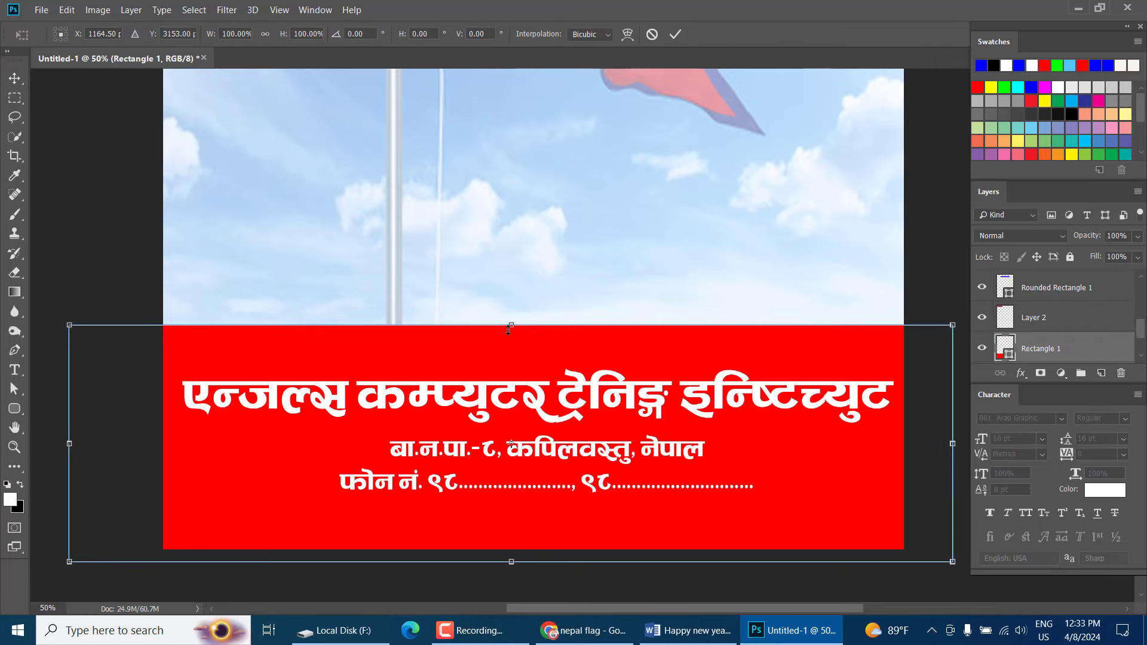
pyautogui.moveTo(509, 332); pyautogui.dragTo(516, 359)
pyautogui.press('Return')
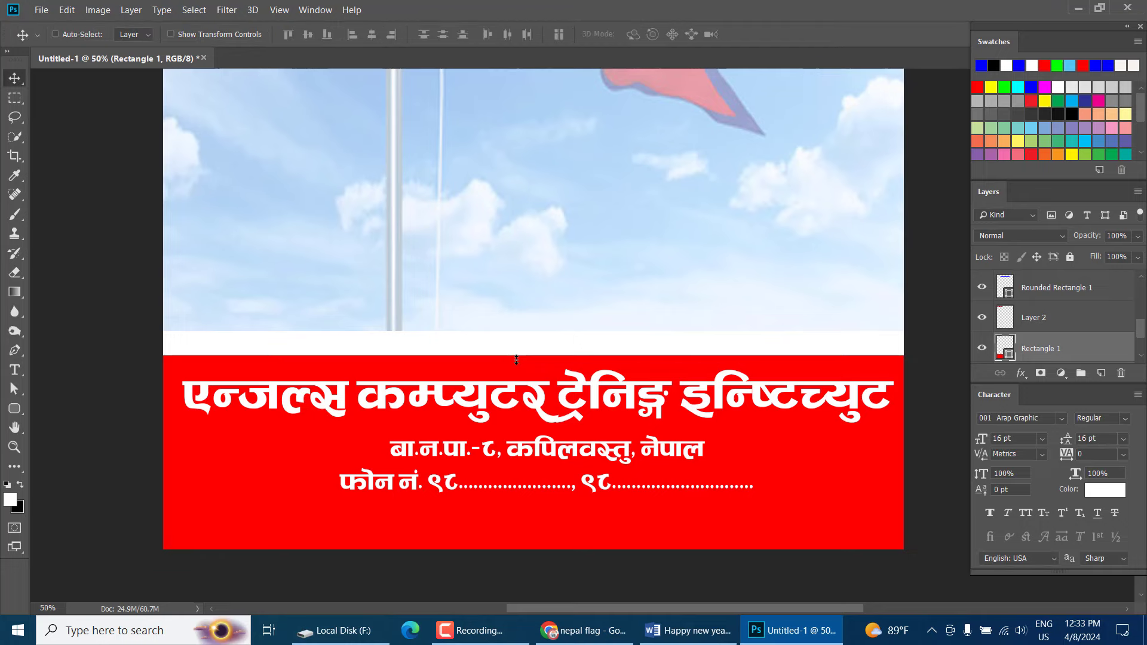
pyautogui.scroll(10, 498, 433)
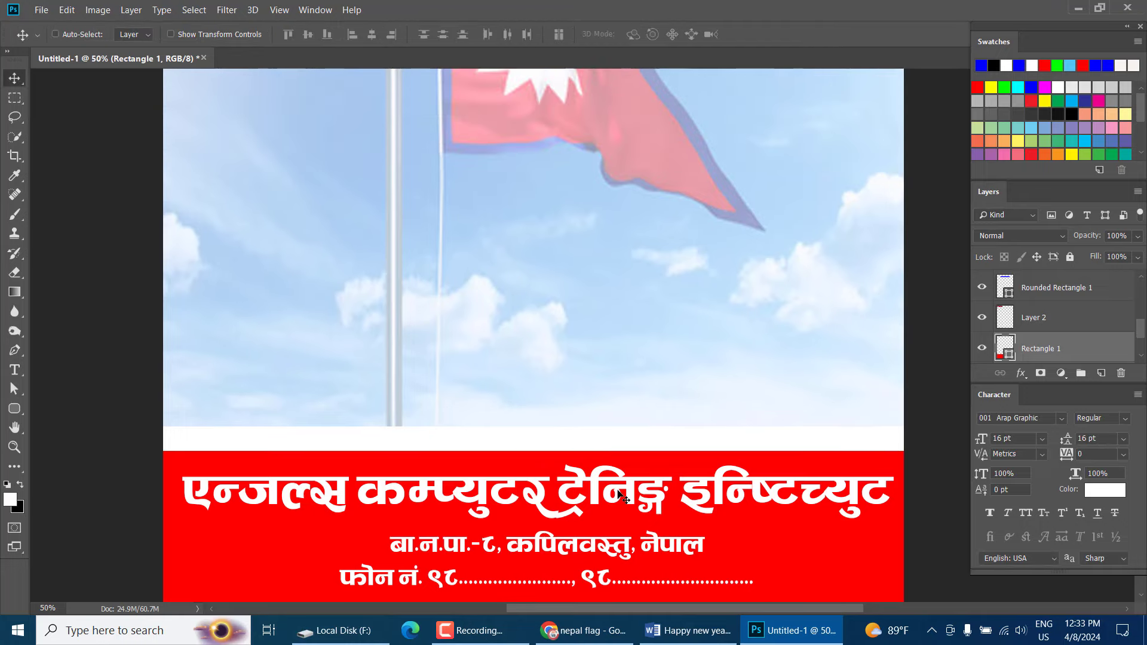
pyautogui.scroll(-6, 618, 490)
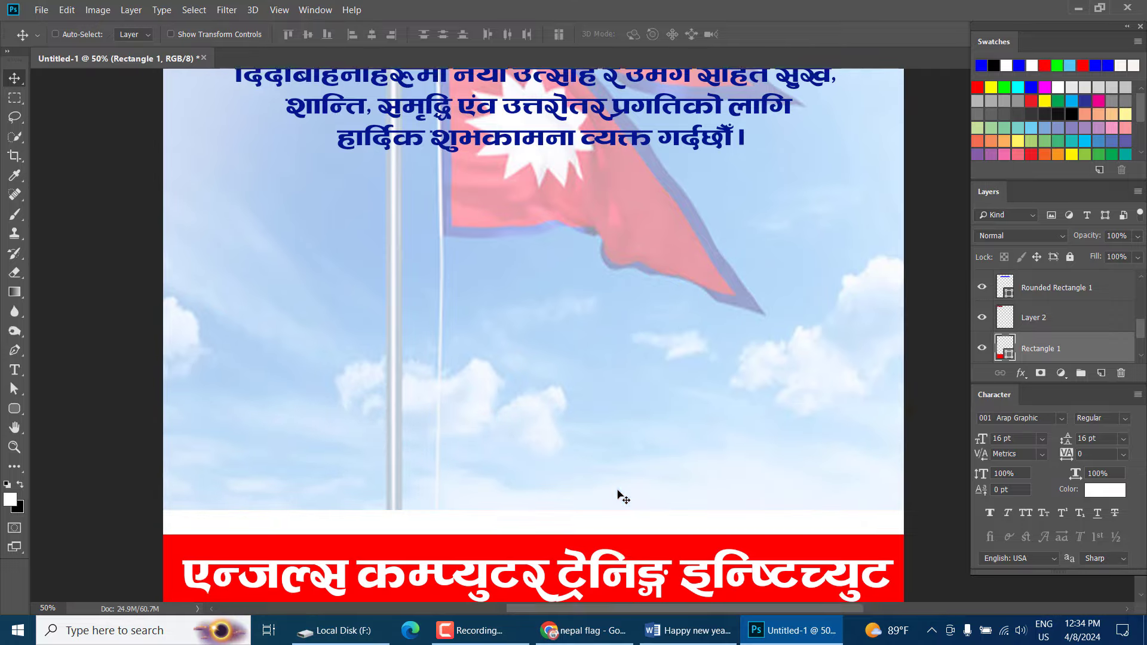
pyautogui.scroll(3, 618, 491)
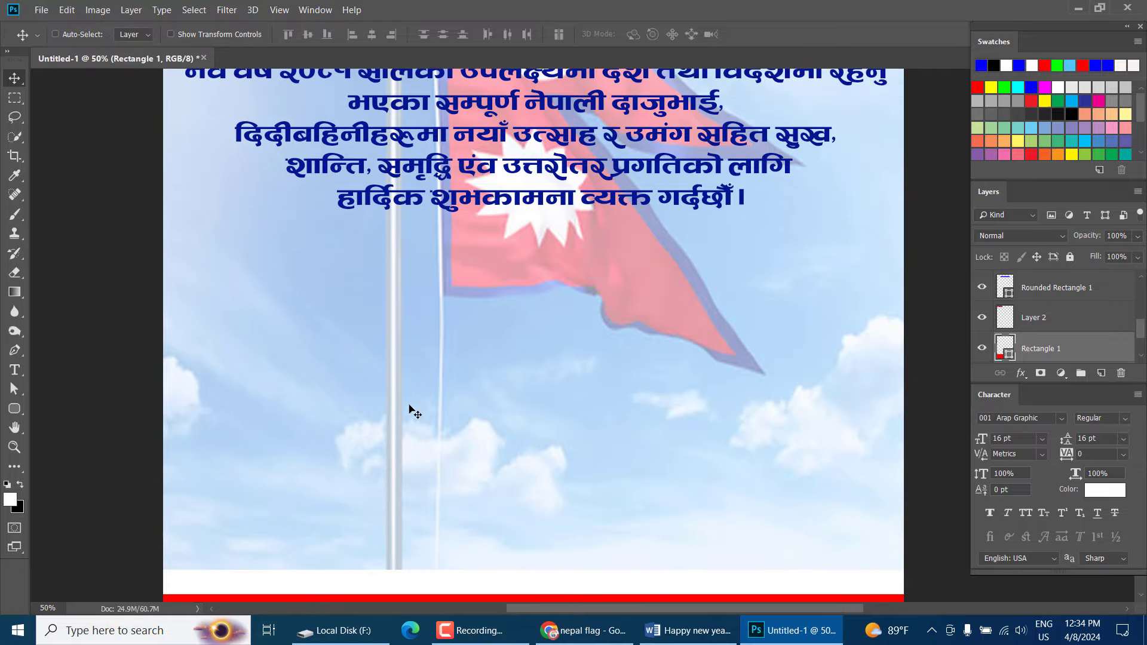
pyautogui.scroll(3, 313, 133)
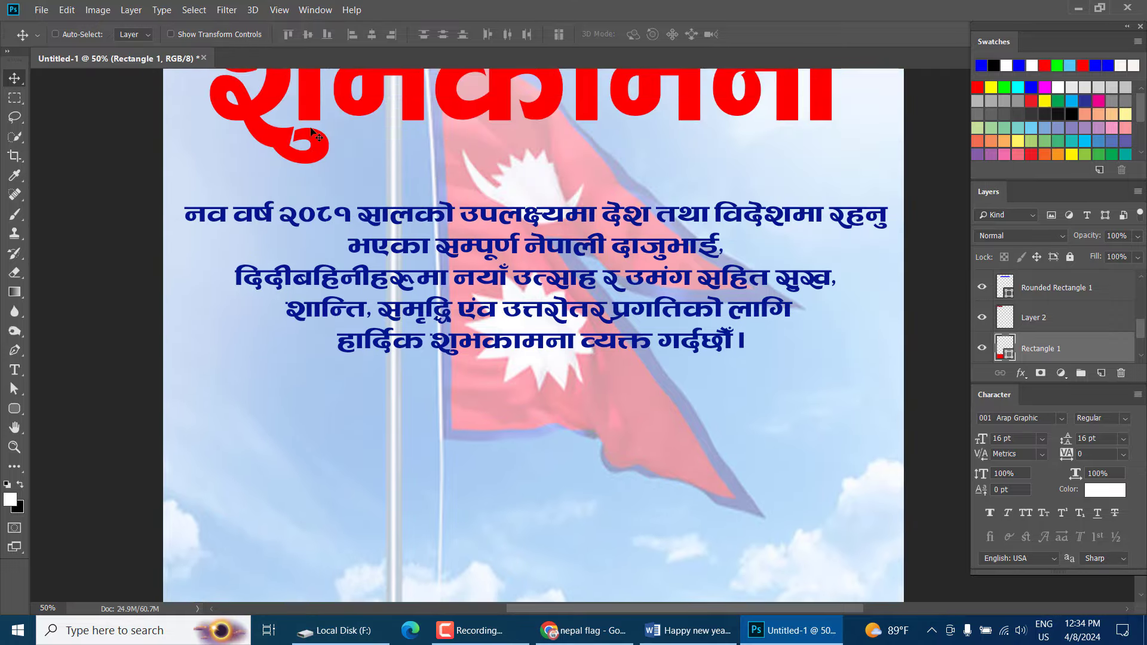
pyautogui.rightClick(560, 295)
# Set the blue greeting paragraph's leading to 36 pt and nudge it slightly down
pyautogui.click(603, 292)
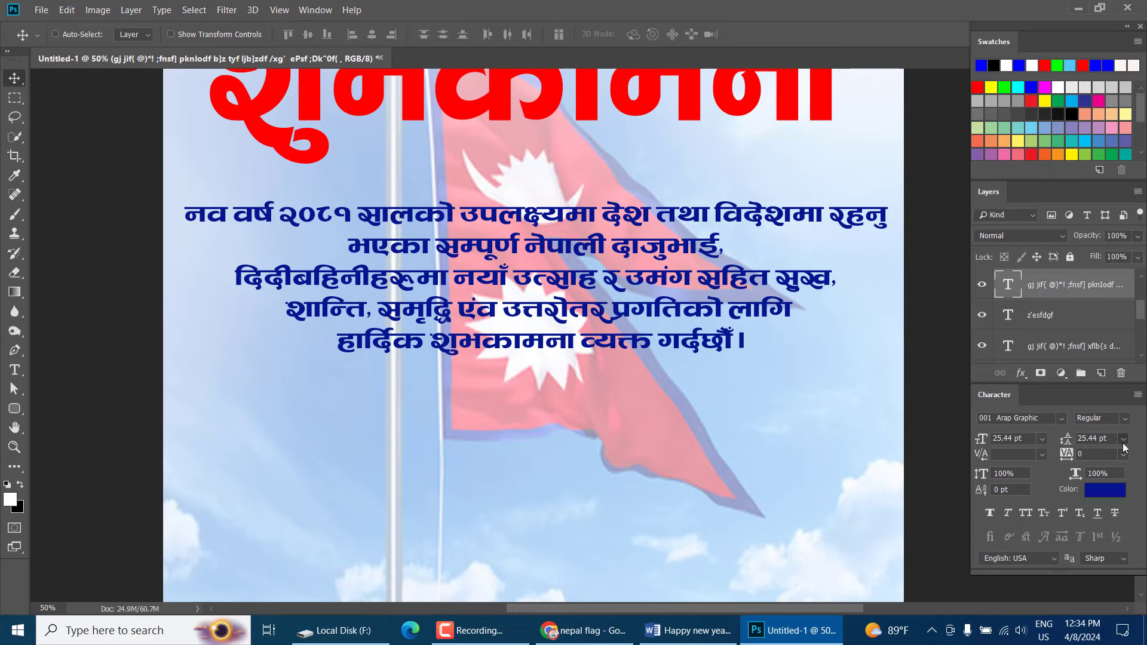
pyautogui.click(1123, 447)
pyautogui.click(1106, 412)
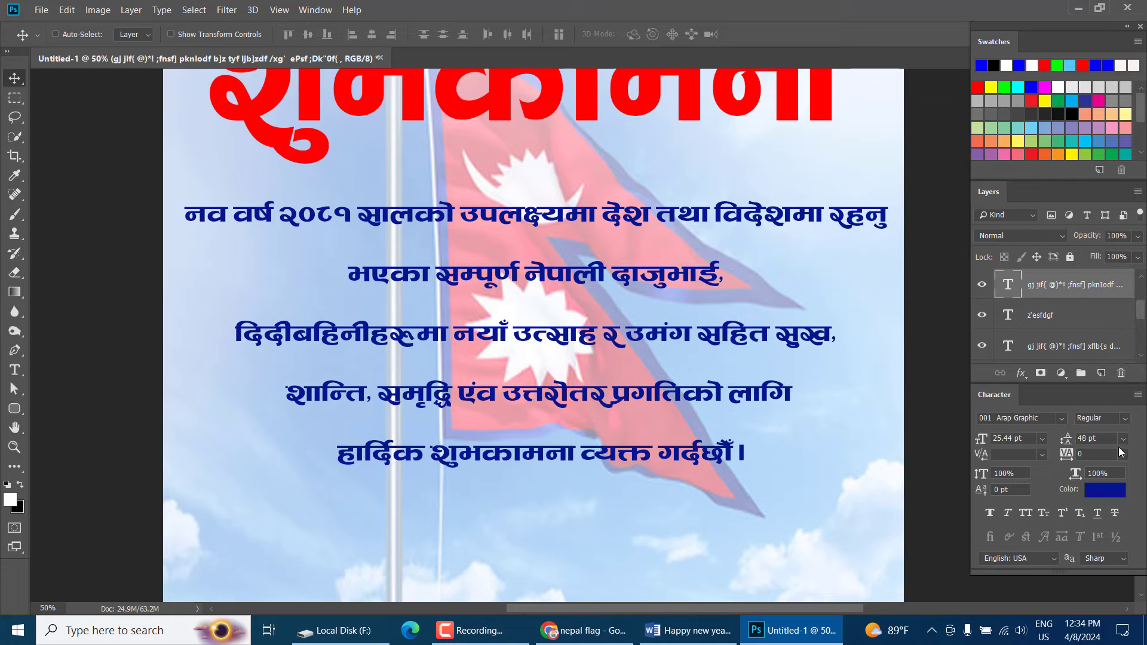
pyautogui.click(1123, 440)
pyautogui.click(1108, 400)
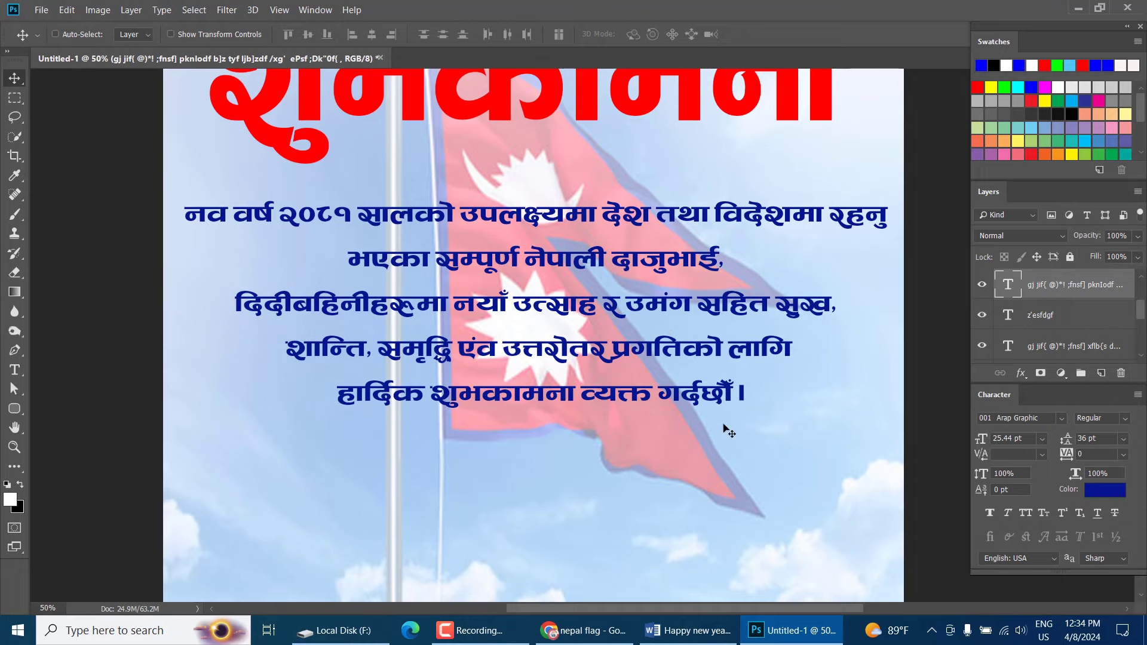
pyautogui.moveTo(644, 350); pyautogui.dragTo(644, 356)
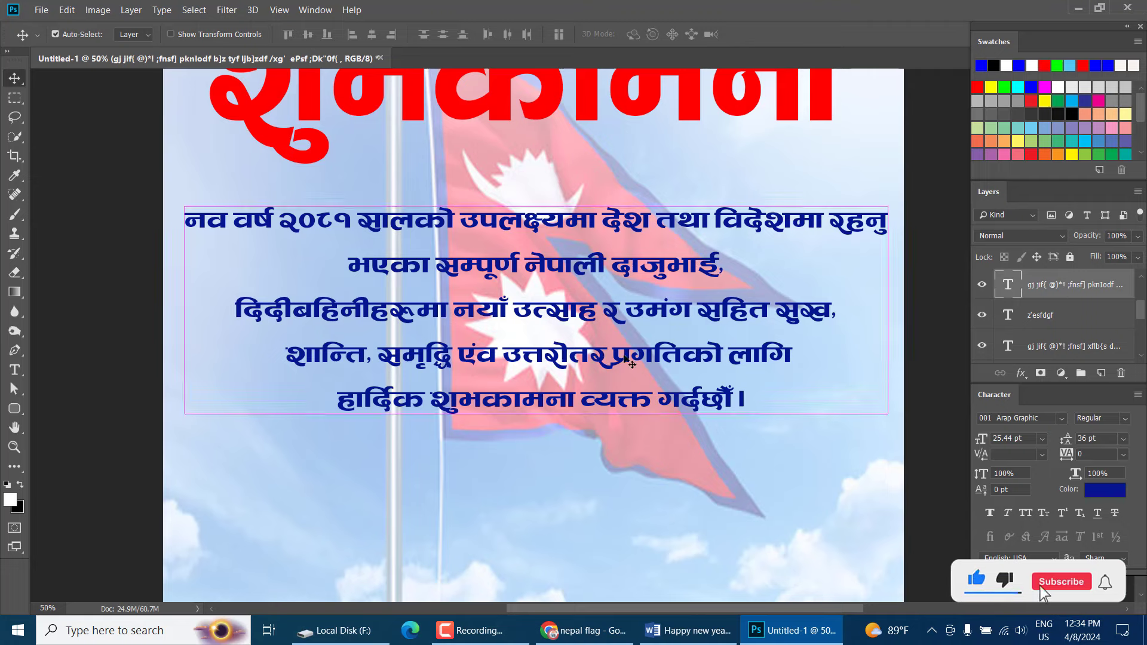
# Stretch the greeting paragraph to 130% of its height
pyautogui.hotkey('ctrl', 't')
pyautogui.moveTo(543, 434); pyautogui.dragTo(543, 485)
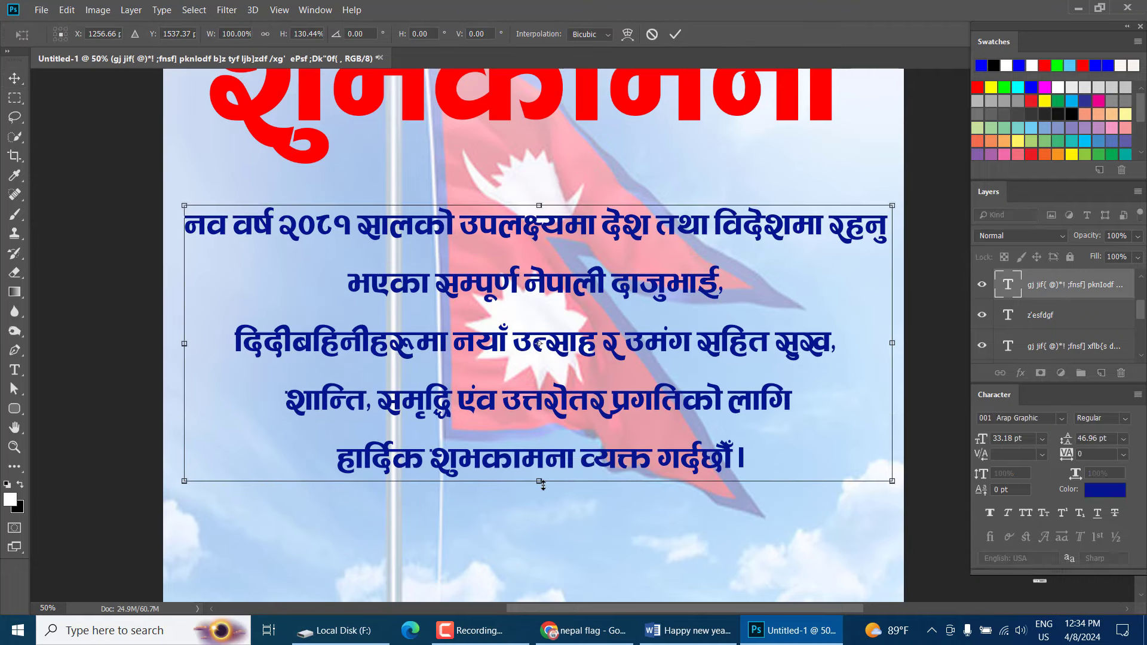
pyautogui.press('Return')
pyautogui.scroll(-3, 543, 489)
pyautogui.scroll(2, 548, 491)
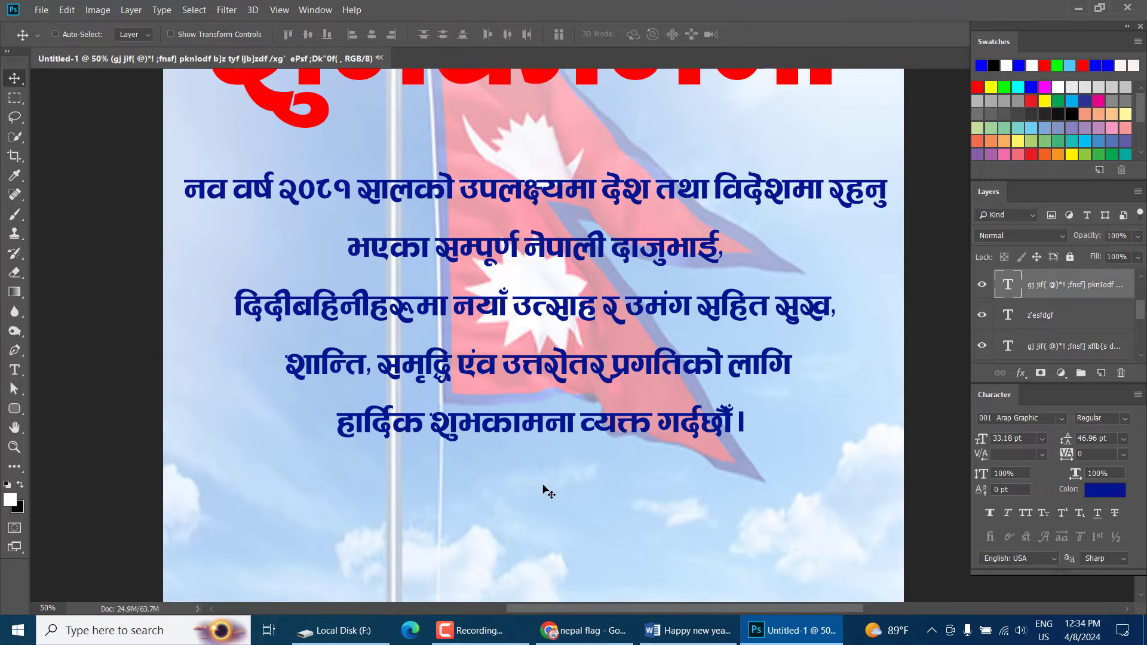
# Stretch the flag photo (Layer 1) downward until it touches the red footer band
pyautogui.hotkey('ctrl', '-')
pyautogui.hotkey('ctrl', '-')
pyautogui.hotkey('ctrl', '-')
pyautogui.hotkey('ctrl', '+')
pyautogui.hotkey('ctrl', '+')
pyautogui.hotkey('ctrl', '+')
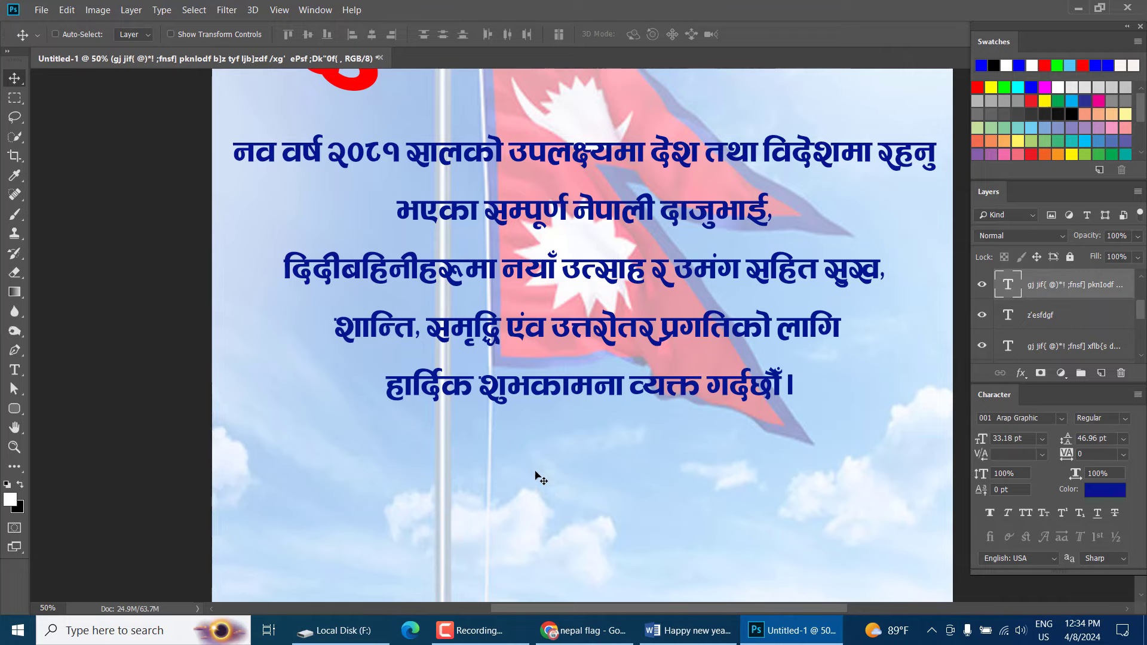
pyautogui.moveTo(521, 258); pyautogui.dragTo(591, 224)
pyautogui.moveTo(514, 361); pyautogui.dragTo(488, 340)
pyautogui.scroll(-2, 538, 446)
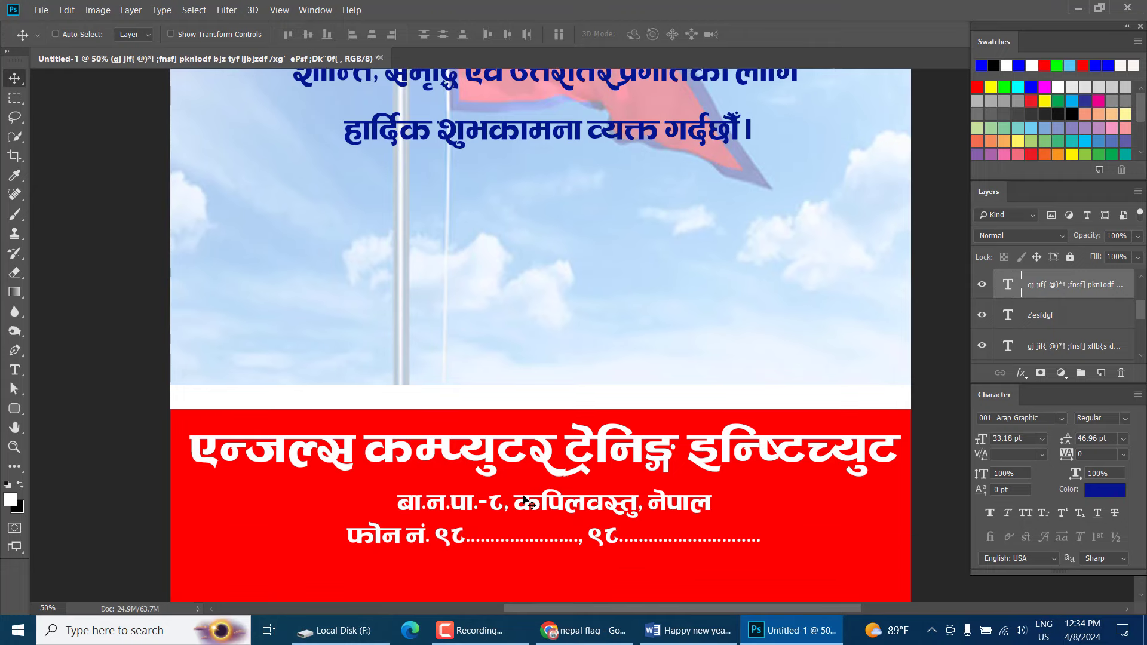
pyautogui.scroll(-2, 505, 445)
pyautogui.scroll(1, 729, 441)
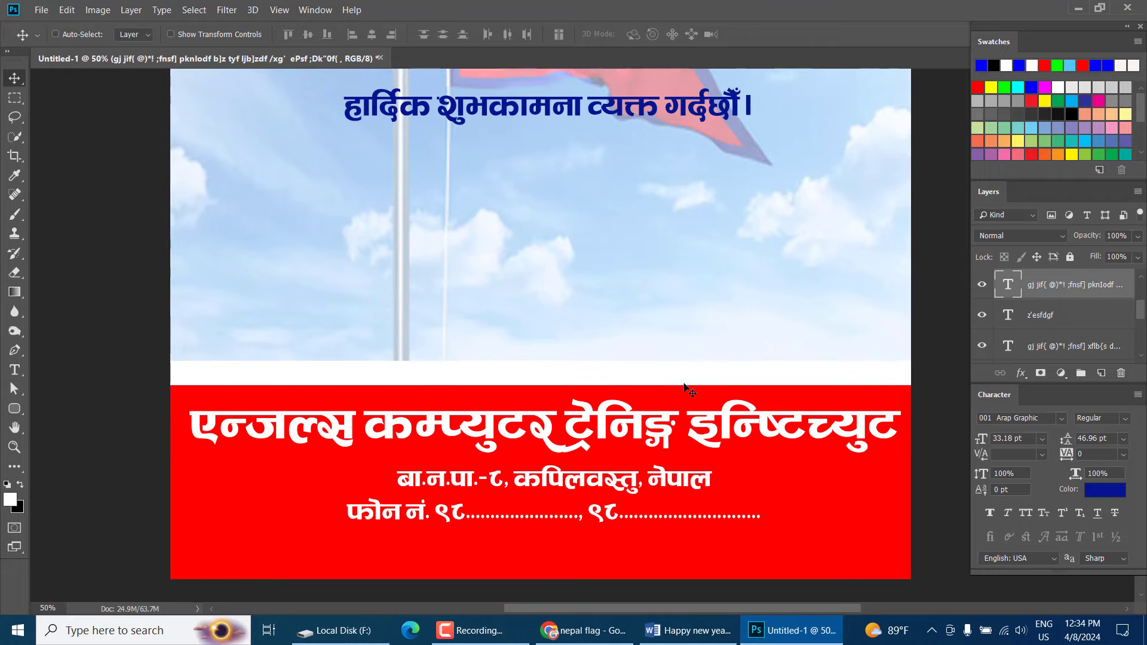
pyautogui.rightClick(557, 237)
pyautogui.click(567, 242)
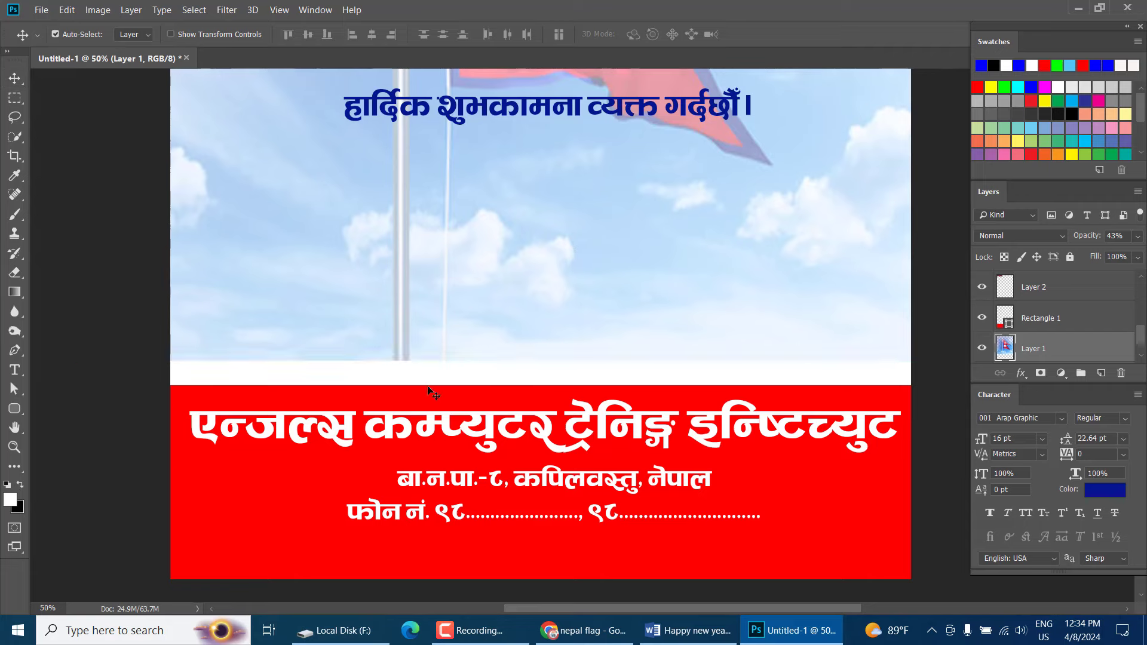
pyautogui.hotkey('ctrl', 't')
pyautogui.moveTo(544, 362); pyautogui.dragTo(544, 385)
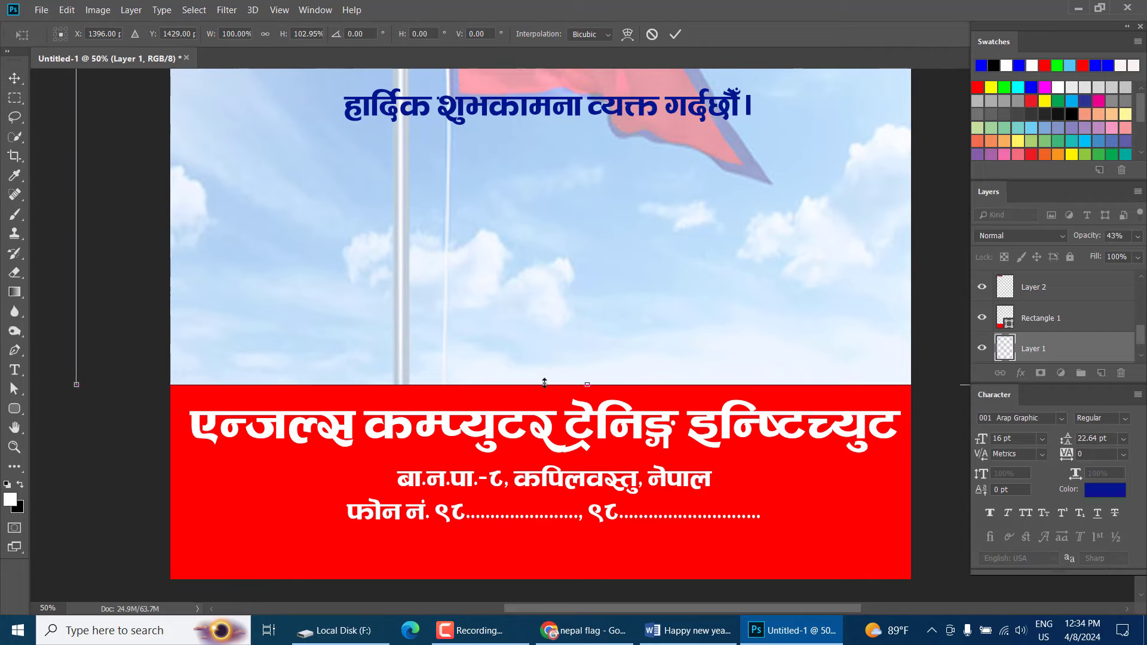
pyautogui.press('Return')
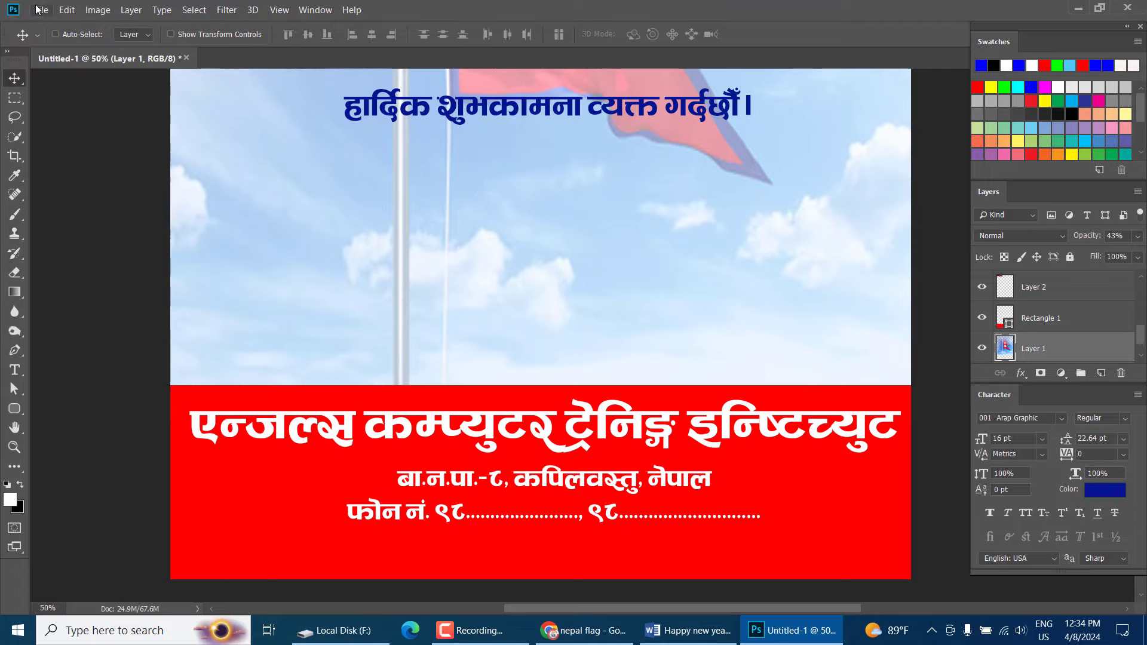
# Bring up File > Open and browse into the EDV portrait folder
pyautogui.click(40, 9)
pyautogui.click(60, 35)
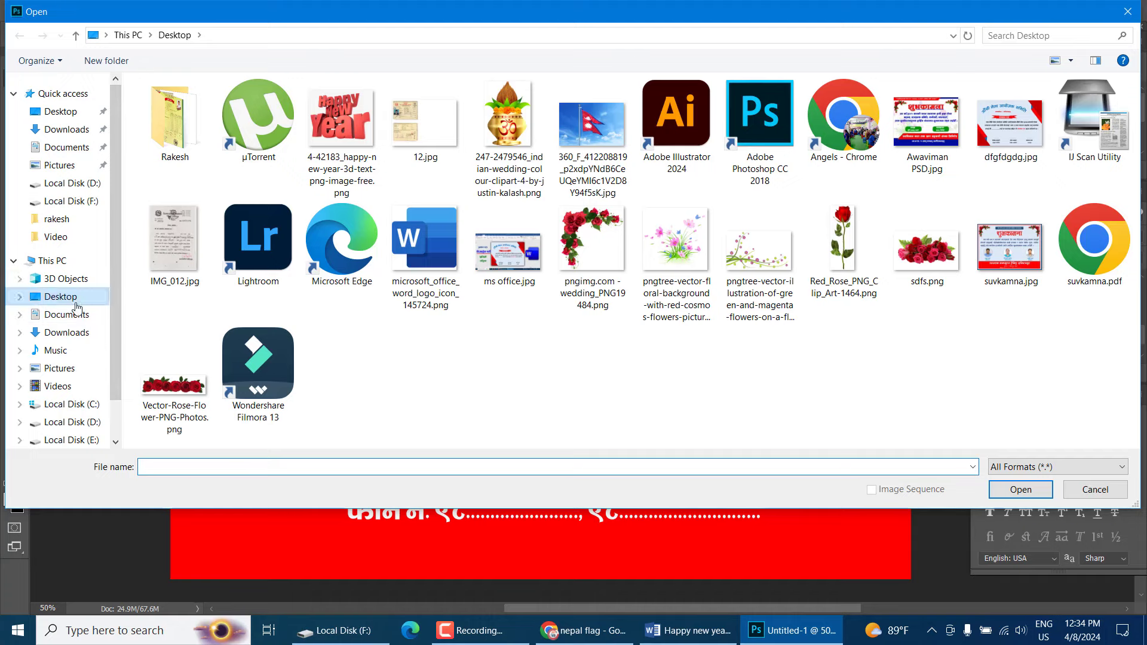
pyautogui.scroll(-1, 72, 239)
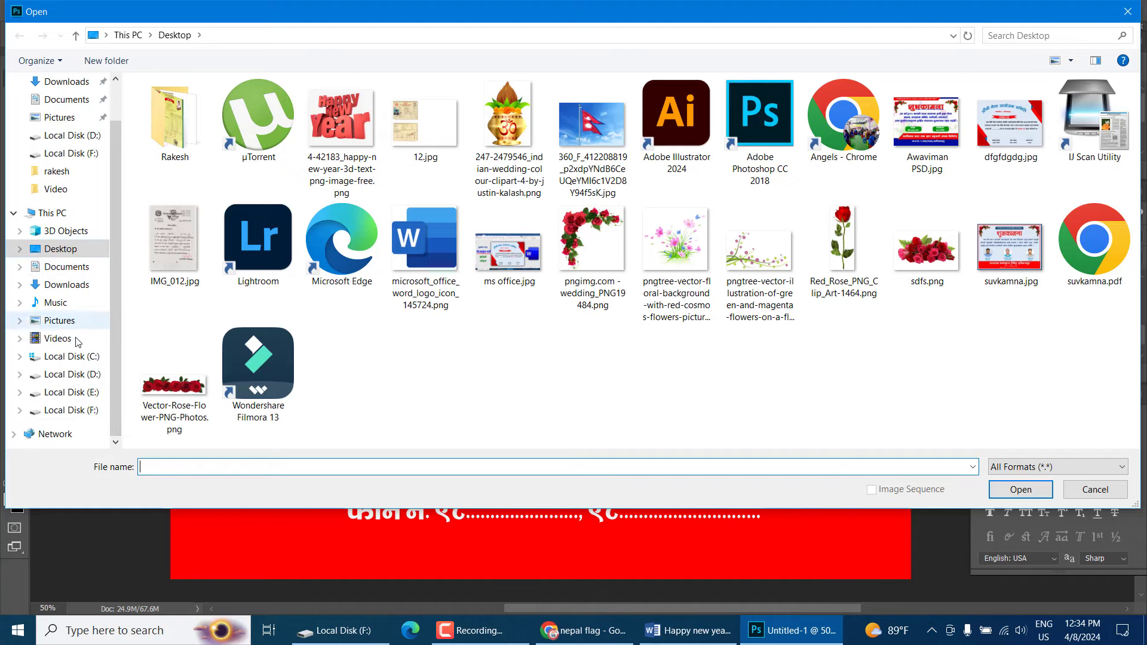
pyautogui.click(81, 375)
pyautogui.click(81, 393)
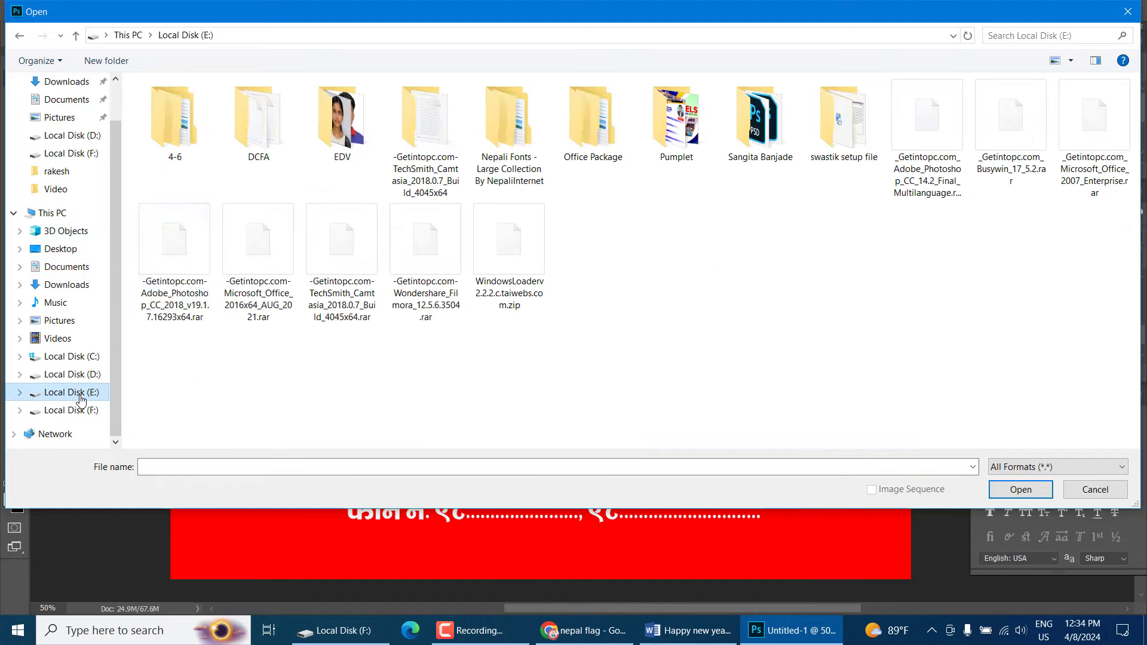
pyautogui.doubleClick(339, 120)
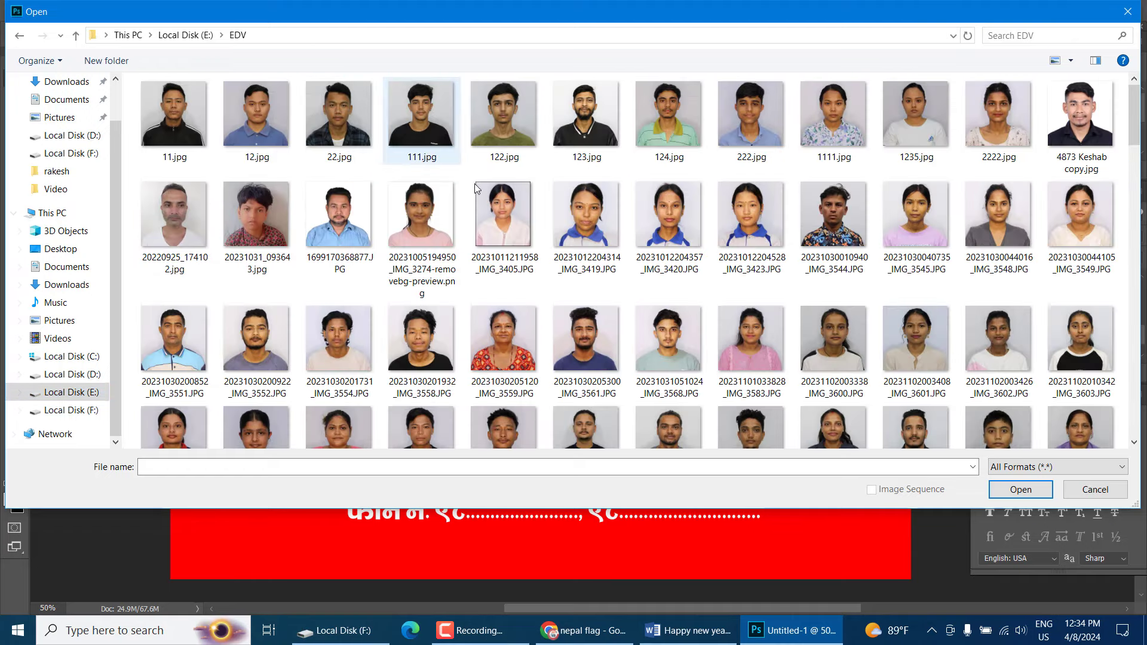
# Find the blue-shirt portrait JPG among the thumbnails and open it
pyautogui.click(819, 119)
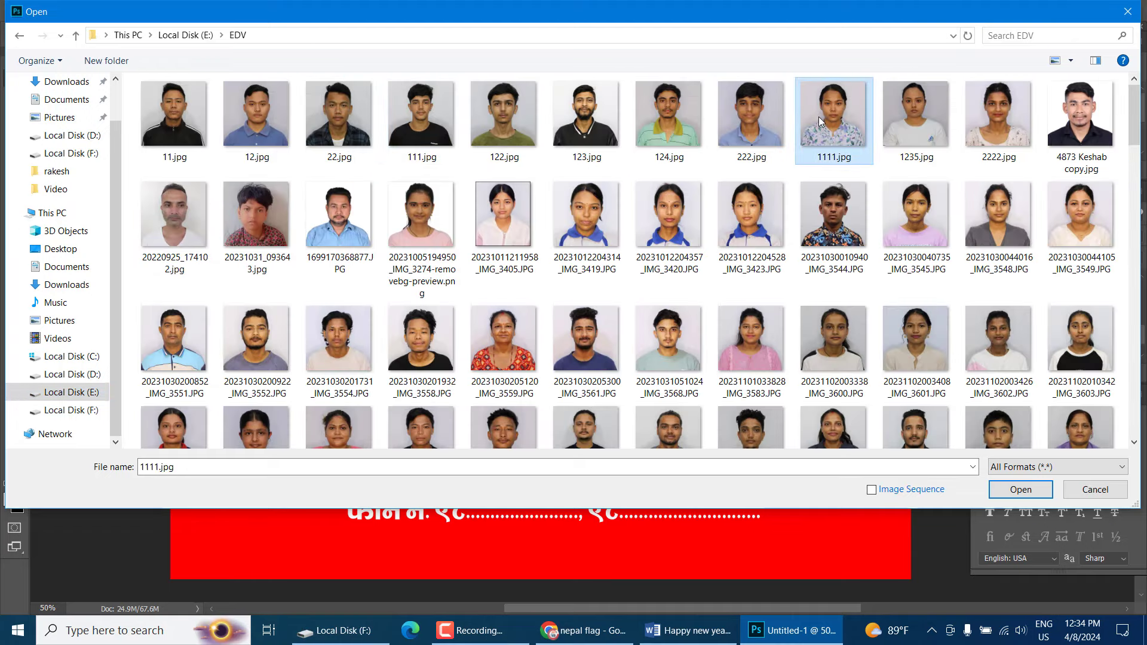
pyautogui.press('r')
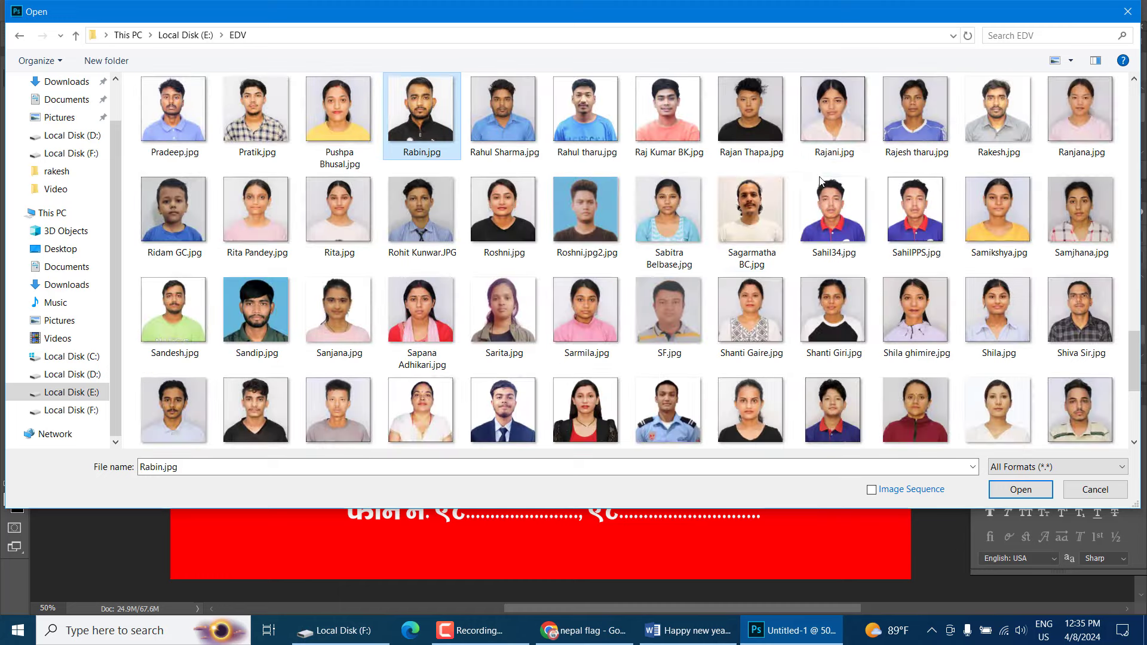
pyautogui.click(529, 131)
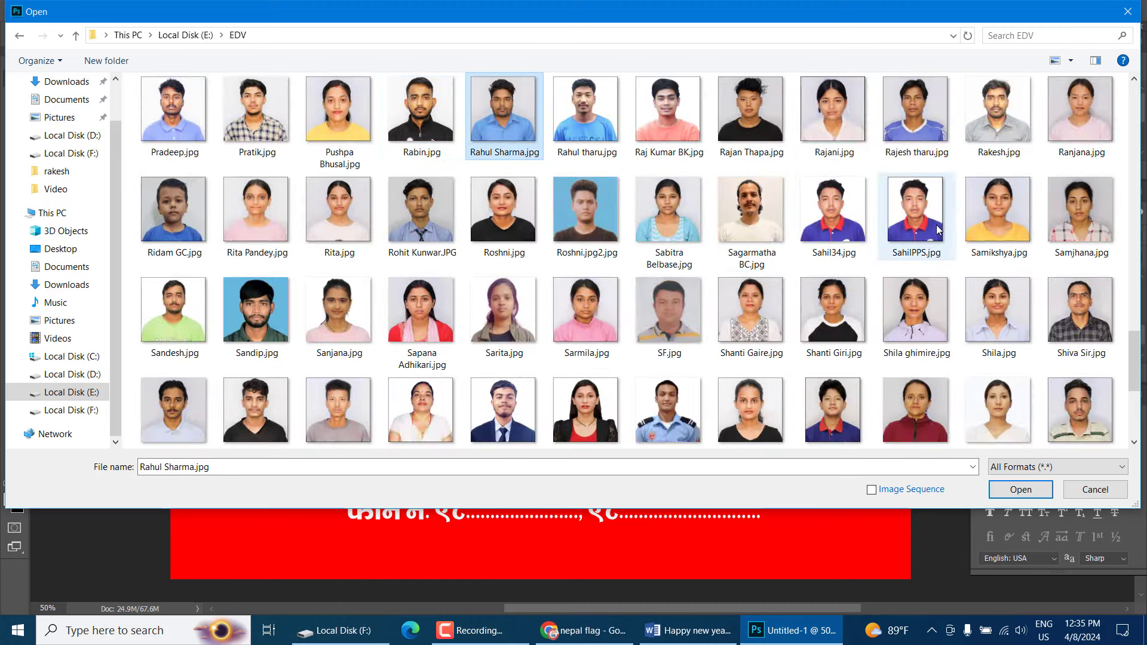
pyautogui.scroll(2, 938, 230)
pyautogui.scroll(8, 936, 227)
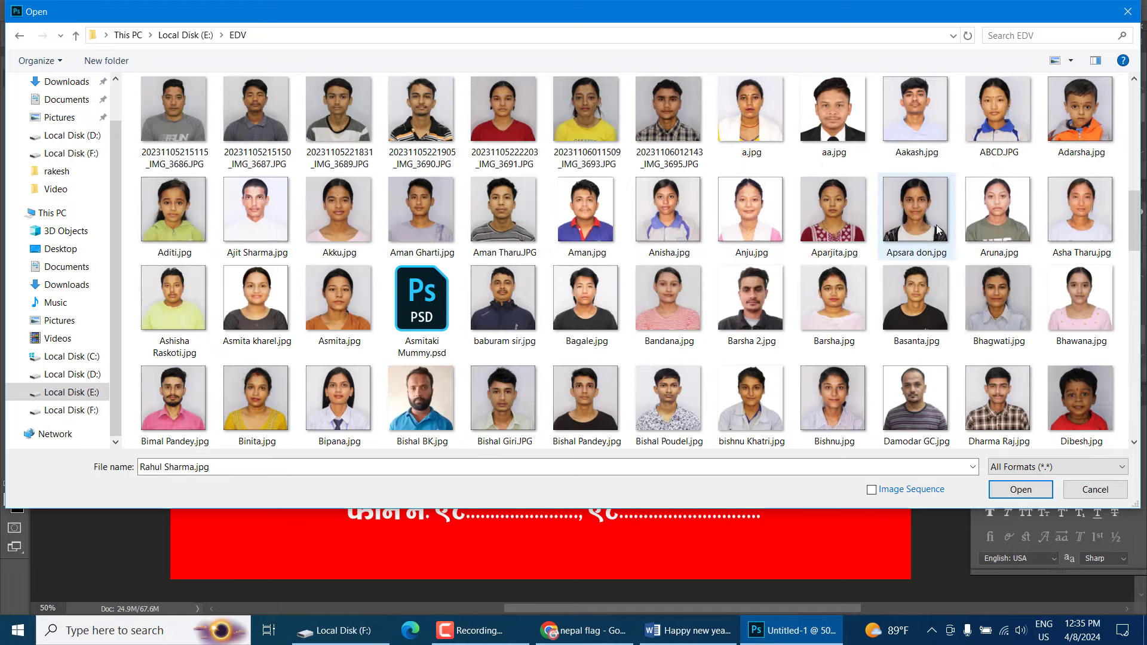
pyautogui.scroll(2, 937, 229)
pyautogui.scroll(2, 937, 225)
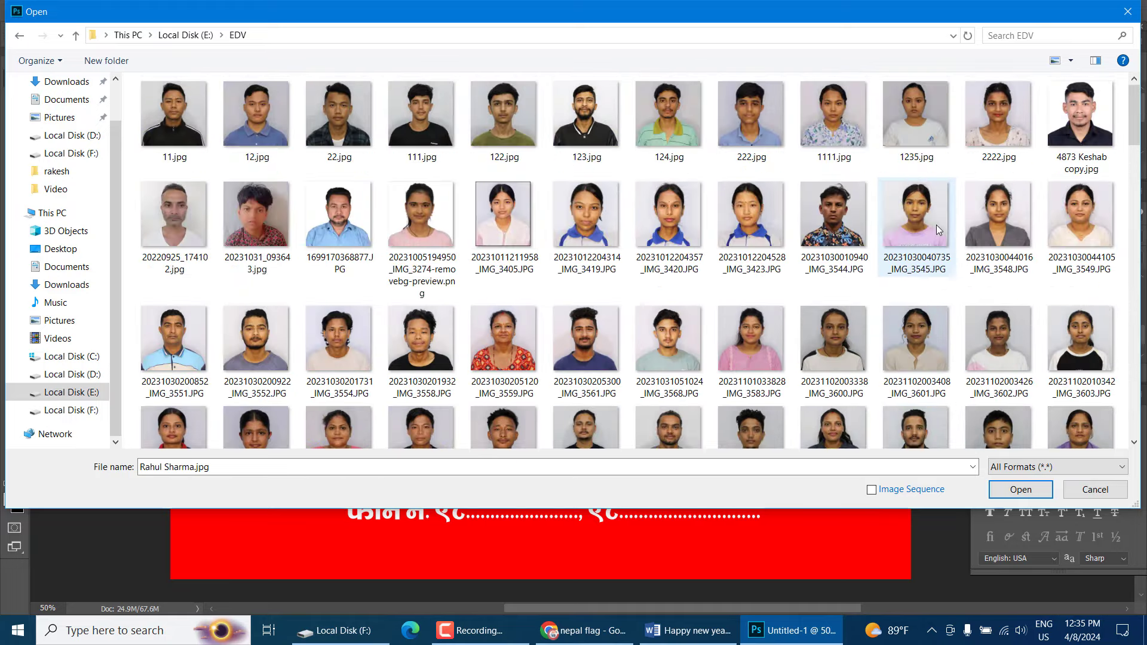
pyautogui.scroll(-10, 936, 224)
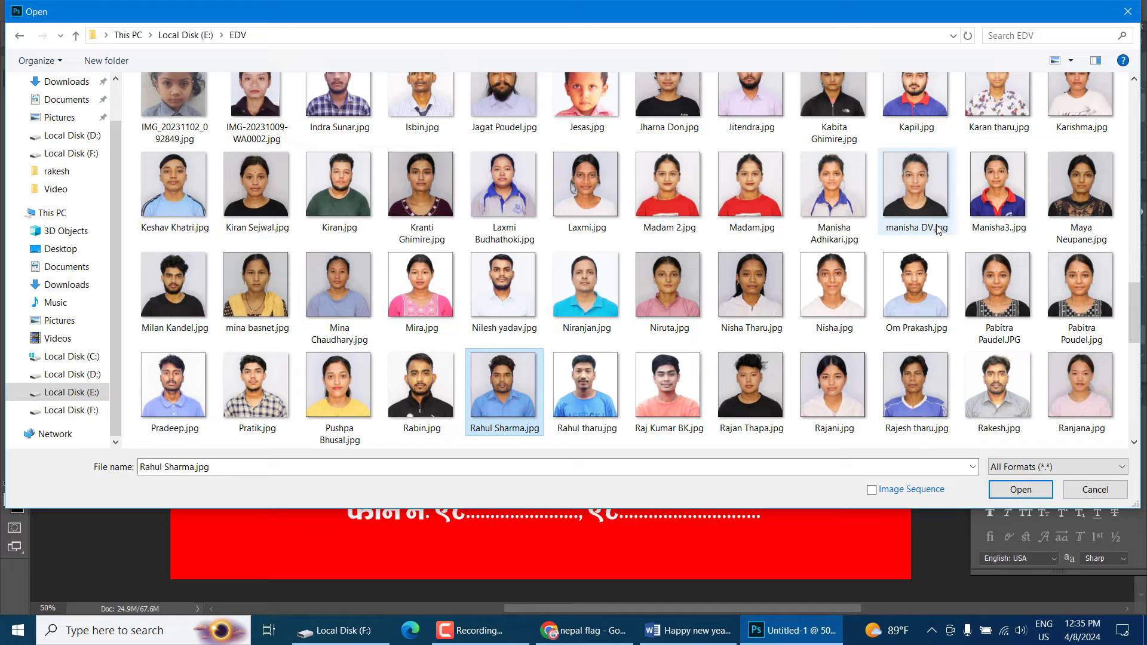
pyautogui.scroll(-4, 936, 228)
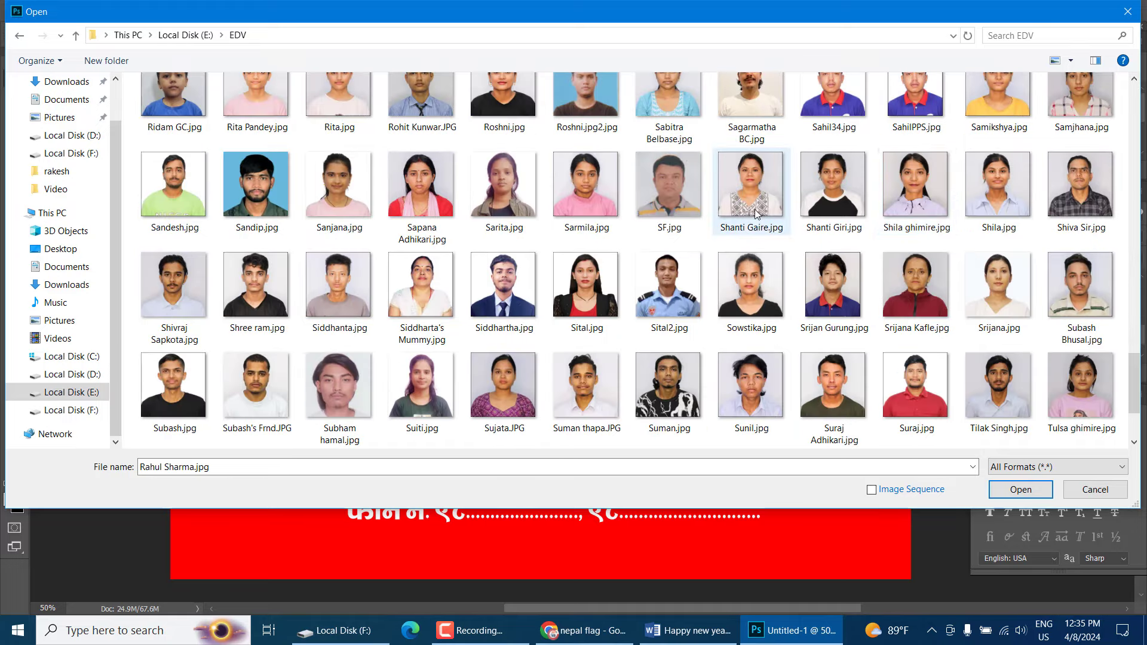
pyautogui.scroll(1, 842, 240)
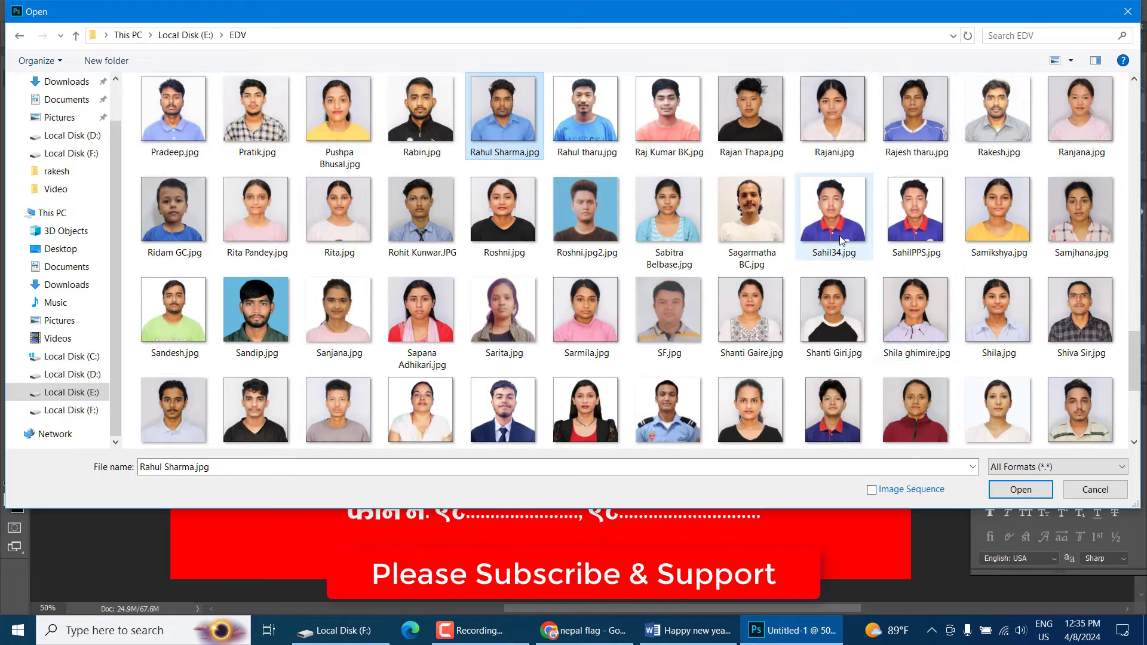
pyautogui.scroll(2, 841, 240)
pyautogui.scroll(2, 840, 240)
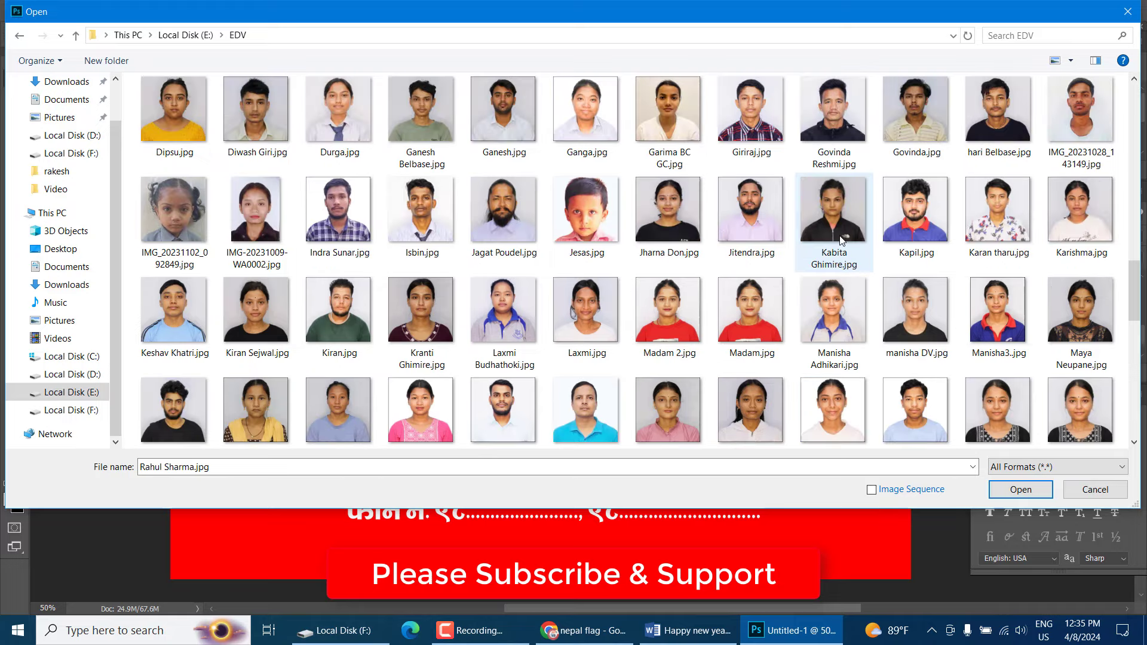
pyautogui.scroll(3, 839, 240)
pyautogui.scroll(2, 839, 240)
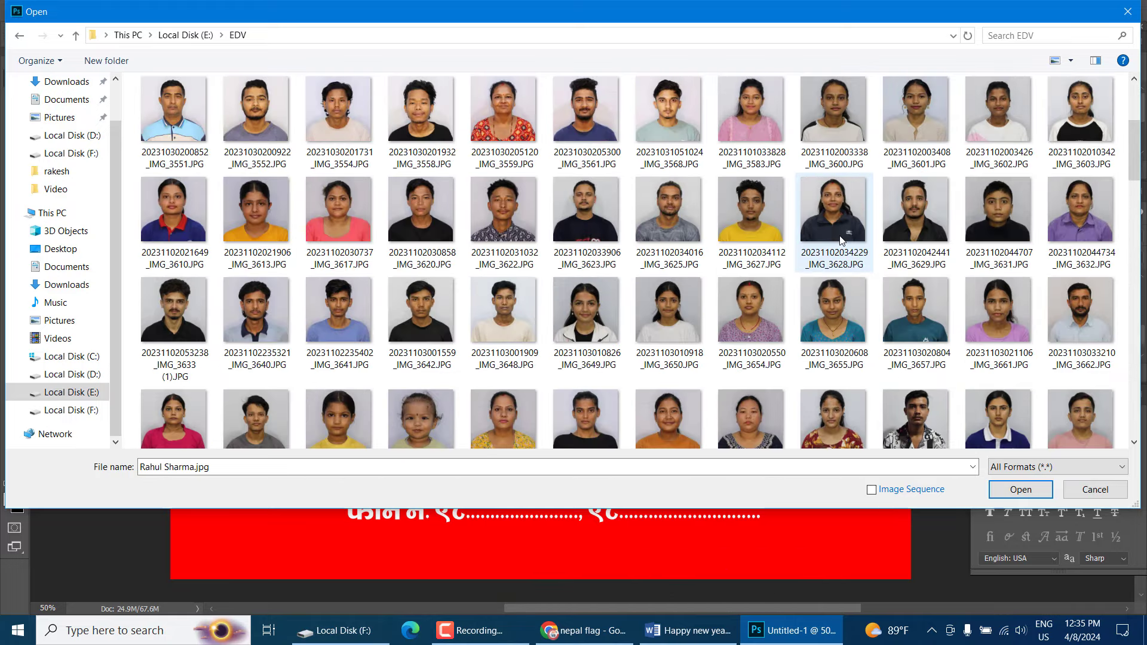
pyautogui.scroll(2, 840, 240)
pyautogui.scroll(-5, 840, 240)
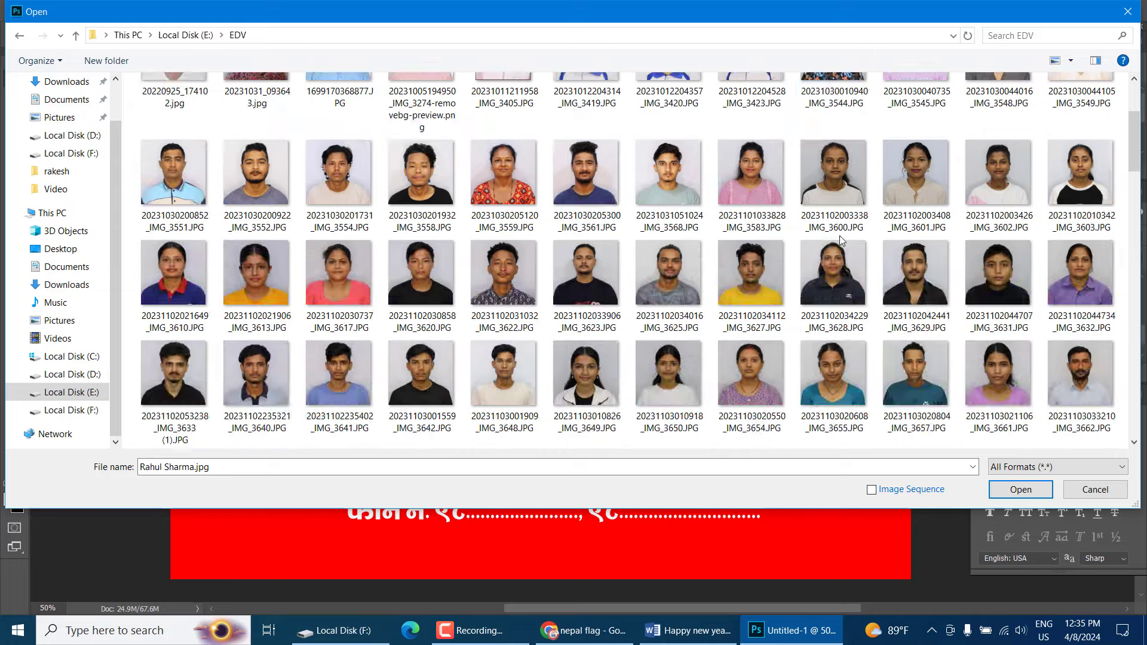
pyautogui.press('Return')
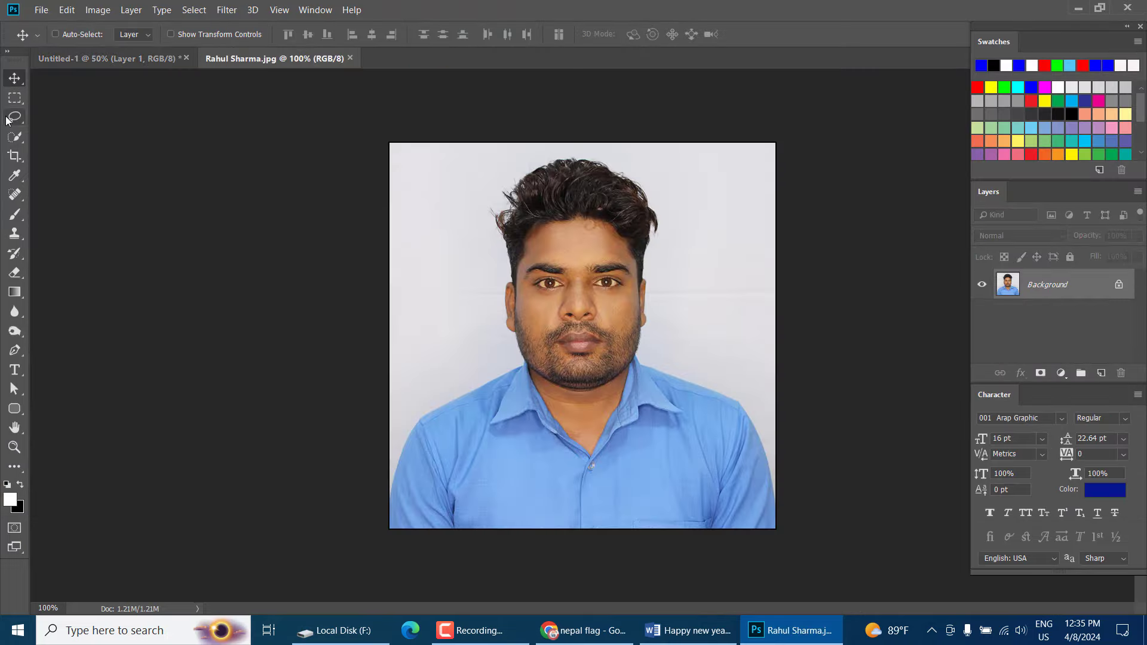
# Draw an elliptical selection circling the man's head and shoulders
pyautogui.click(15, 98)
pyautogui.click(45, 112)
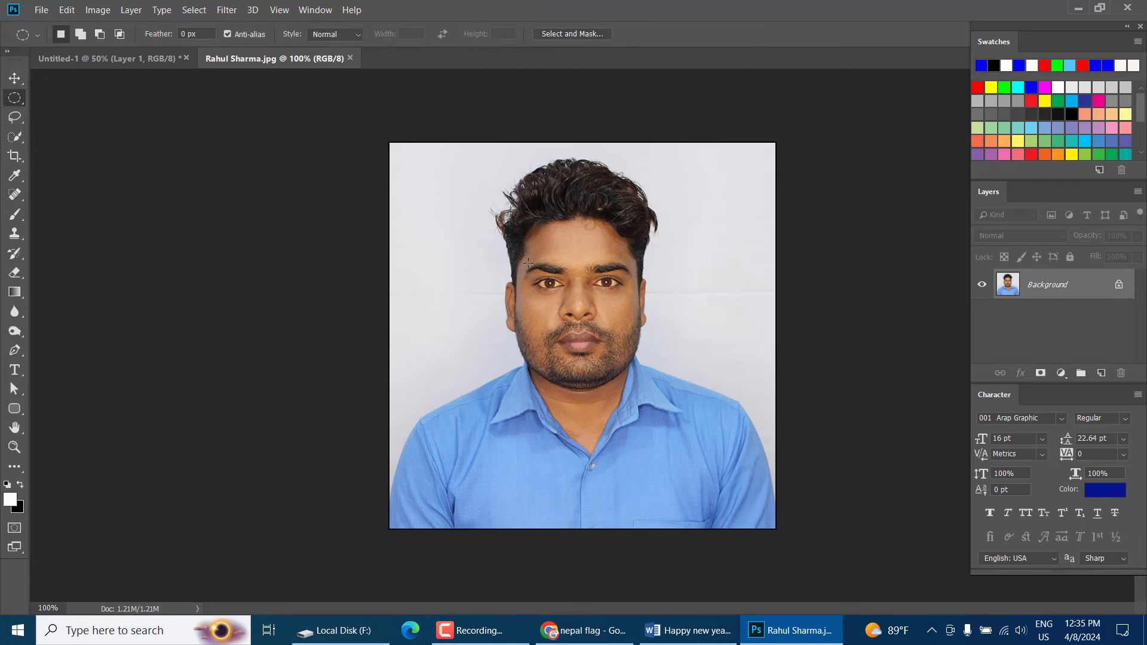
pyautogui.moveTo(416, 135); pyautogui.dragTo(765, 478)
pyautogui.moveTo(662, 315); pyautogui.dragTo(661, 326)
# Move the circled portrait into the card and place it on the left below the greeting
pyautogui.click(14, 78)
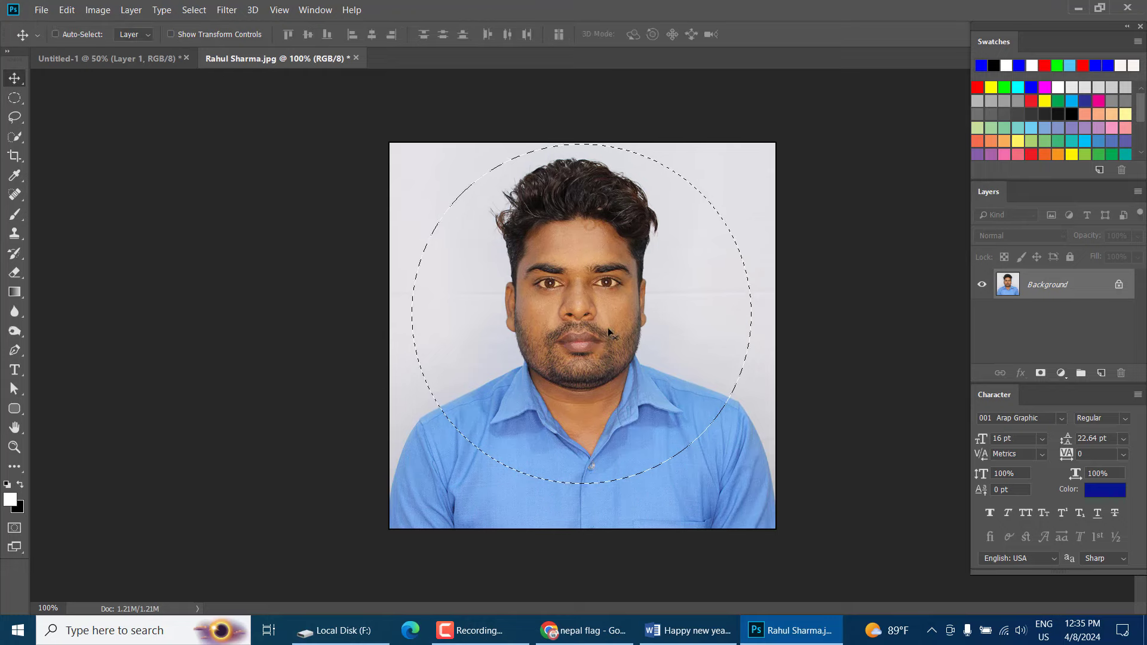
pyautogui.hotkey('ctrl', 'BackSpace')
pyautogui.moveTo(275, 65); pyautogui.dragTo(378, 340)
pyautogui.moveTo(385, 297); pyautogui.dragTo(298, 196)
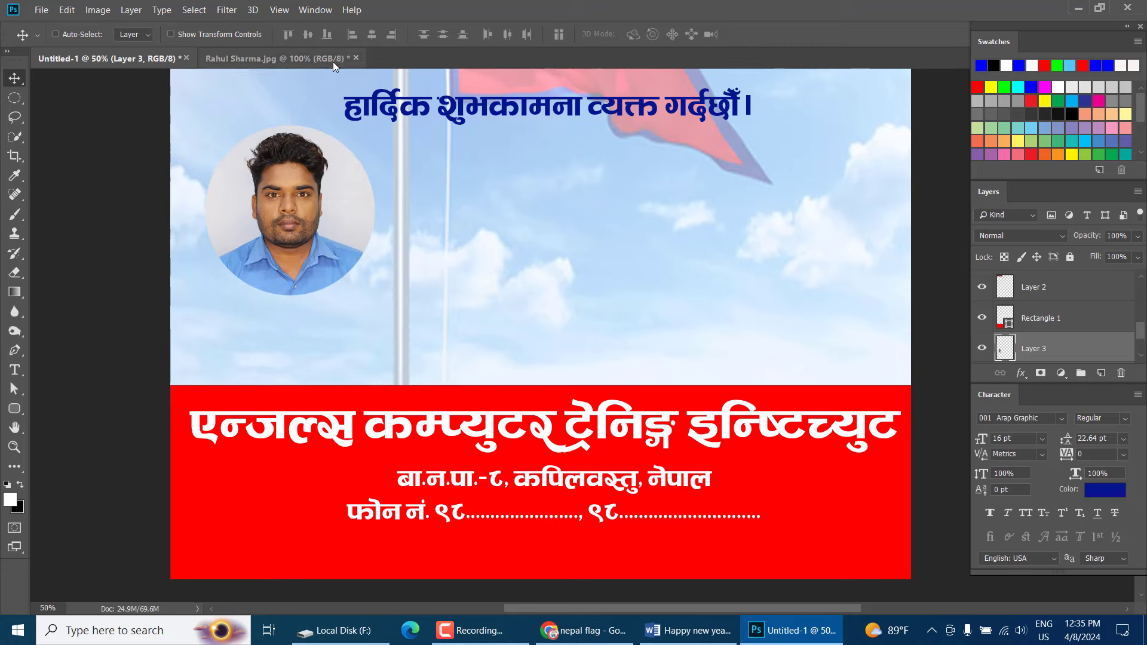
pyautogui.click(356, 58)
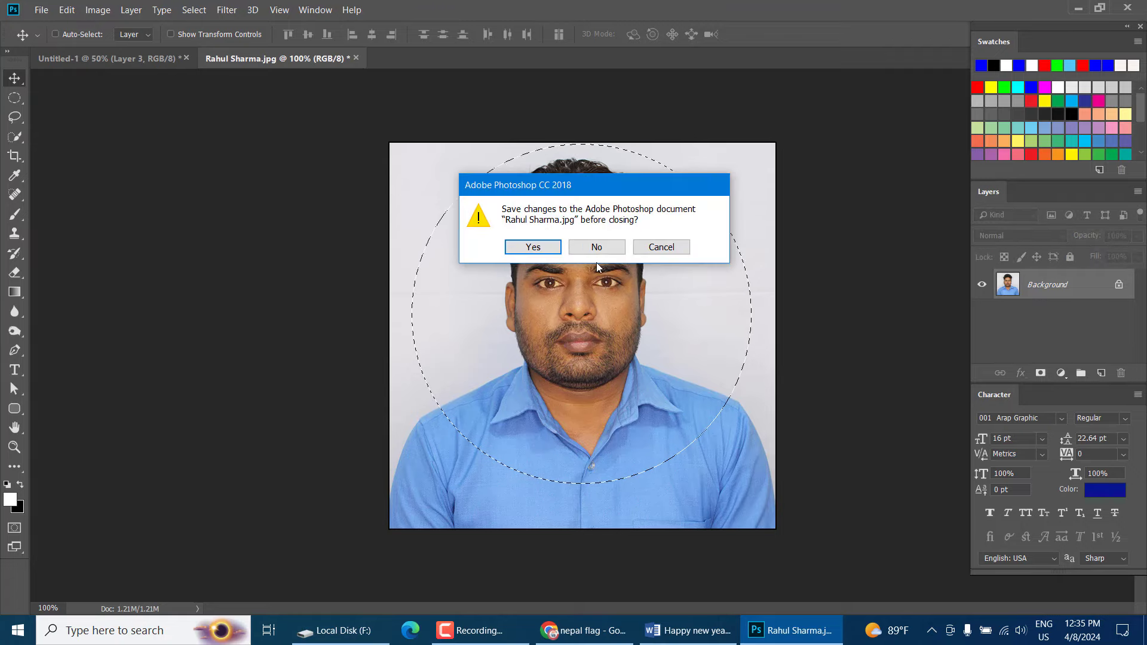
# Close the first photo without saving and open the cyan-polo portrait from EDV
pyautogui.click(589, 246)
pyautogui.click(42, 10)
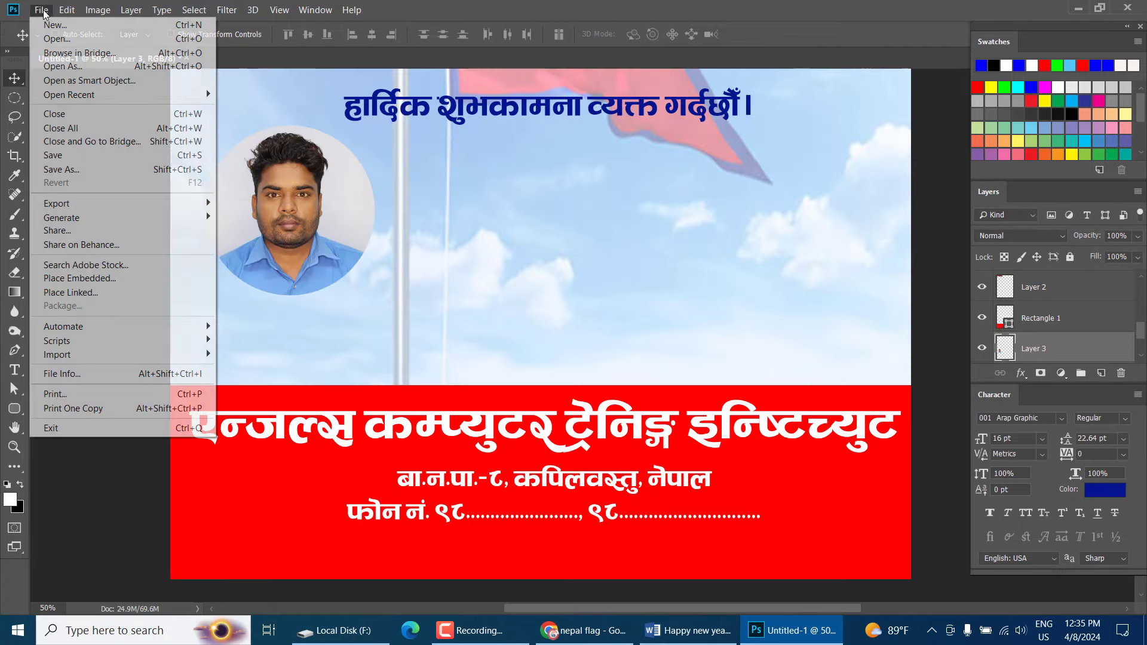
pyautogui.click(48, 36)
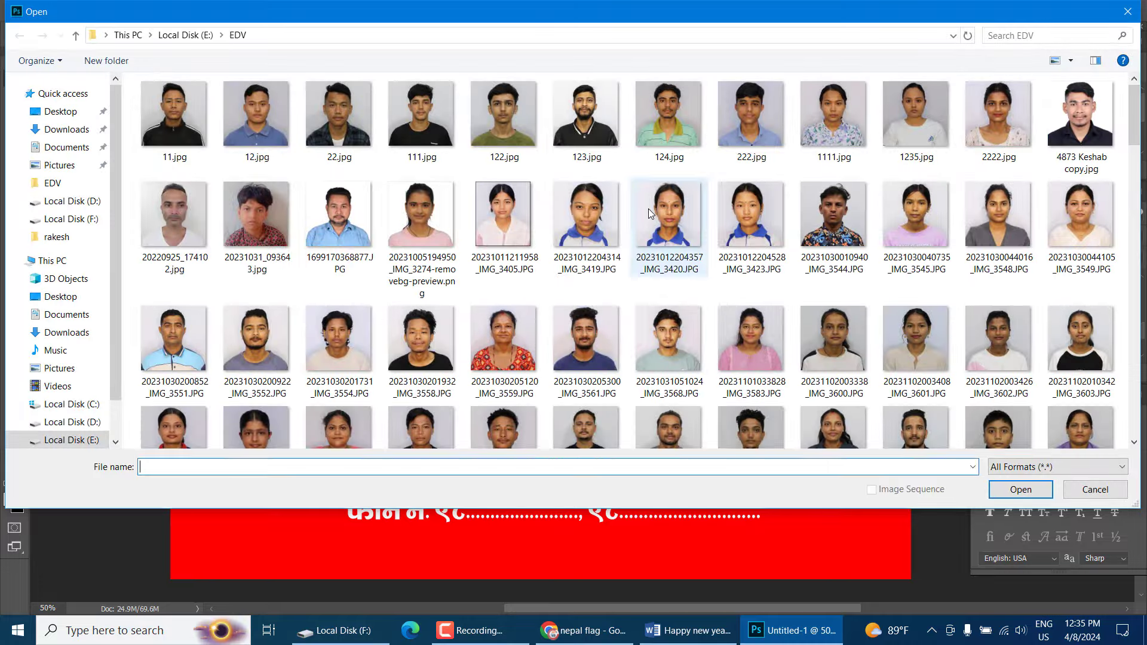
pyautogui.click(648, 209)
pyautogui.press('n')
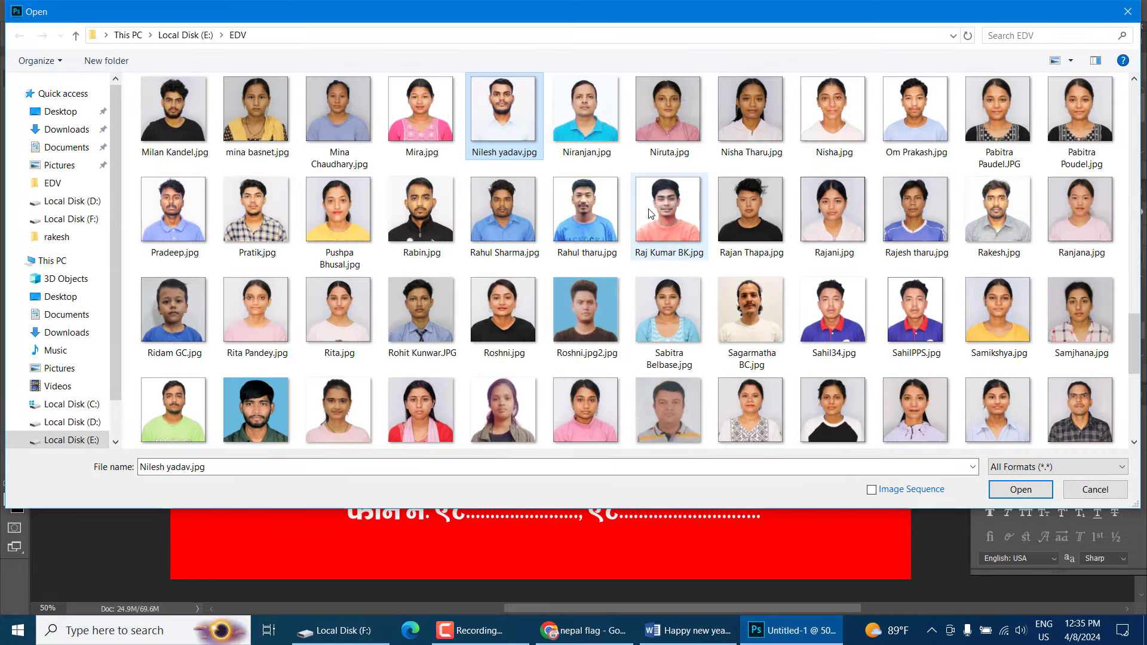
pyautogui.doubleClick(609, 139)
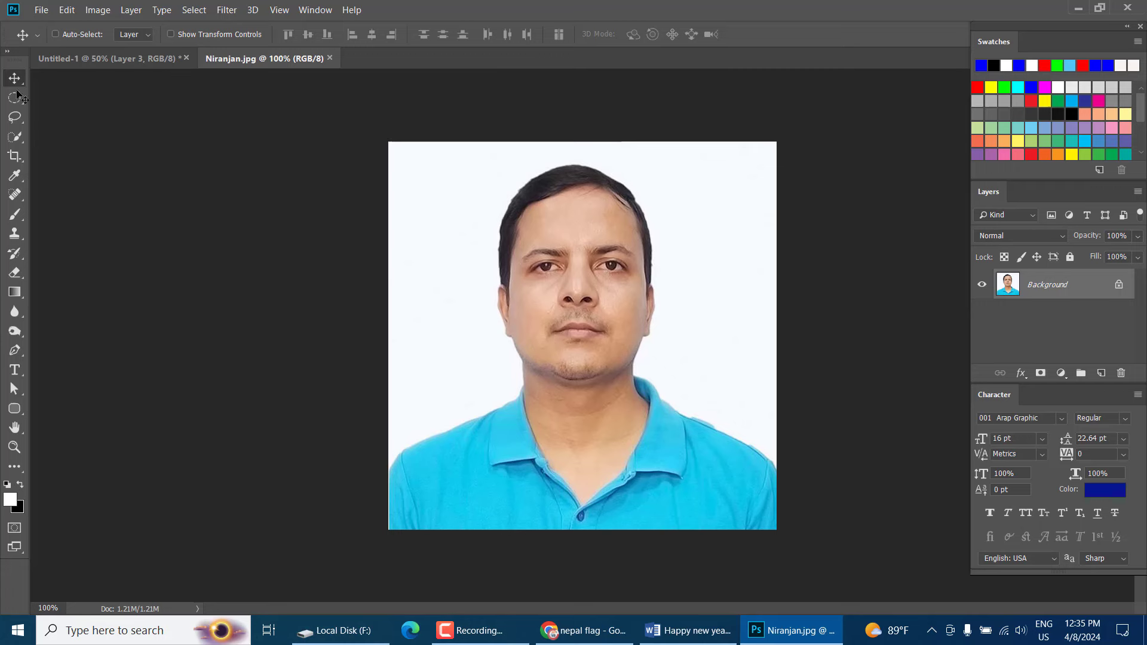
# Circle the man's head and shoulders and move the cutout onto the card beside the first
pyautogui.click(14, 97)
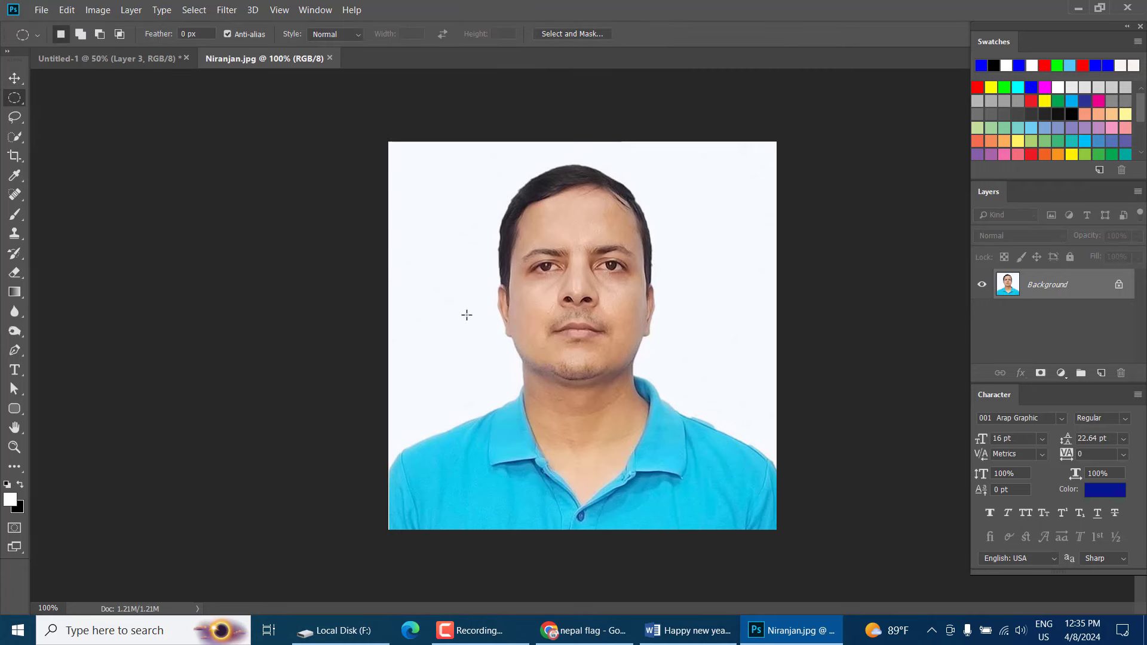
pyautogui.moveTo(412, 154); pyautogui.dragTo(775, 497)
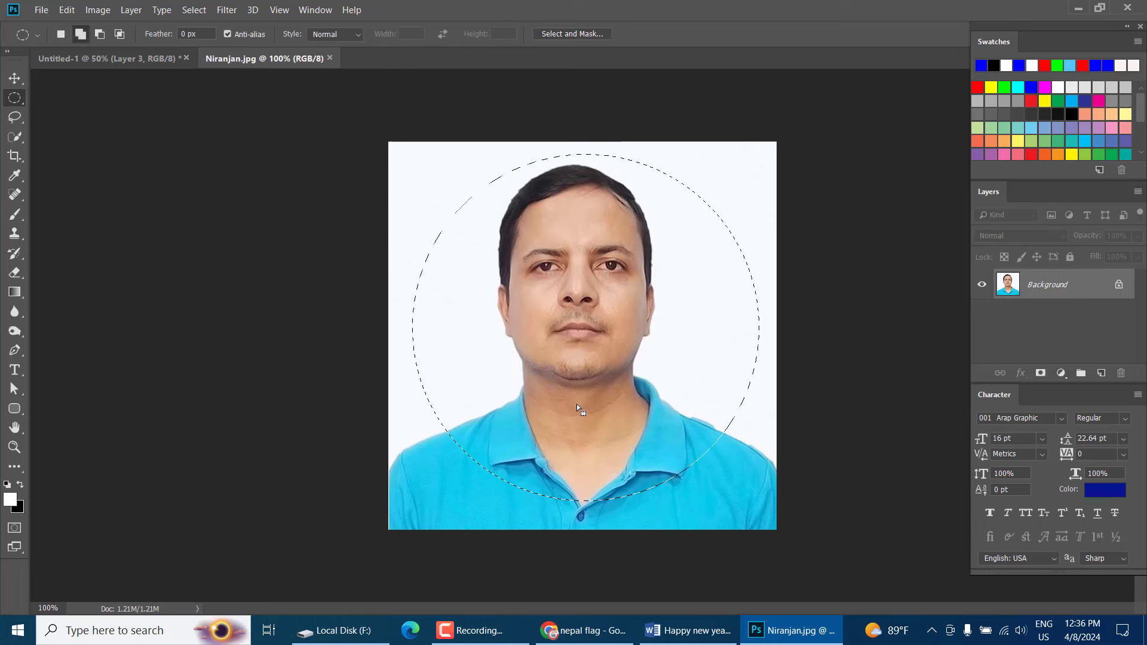
pyautogui.moveTo(559, 331); pyautogui.dragTo(553, 329)
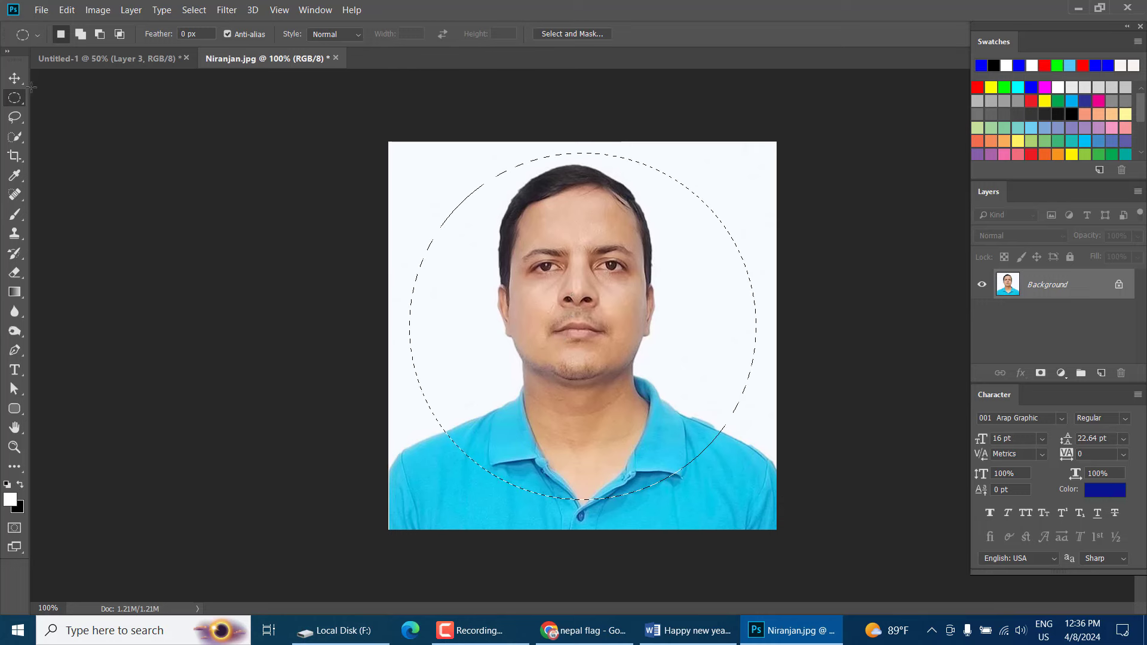
pyautogui.press('v')
pyautogui.press('BackSpace')
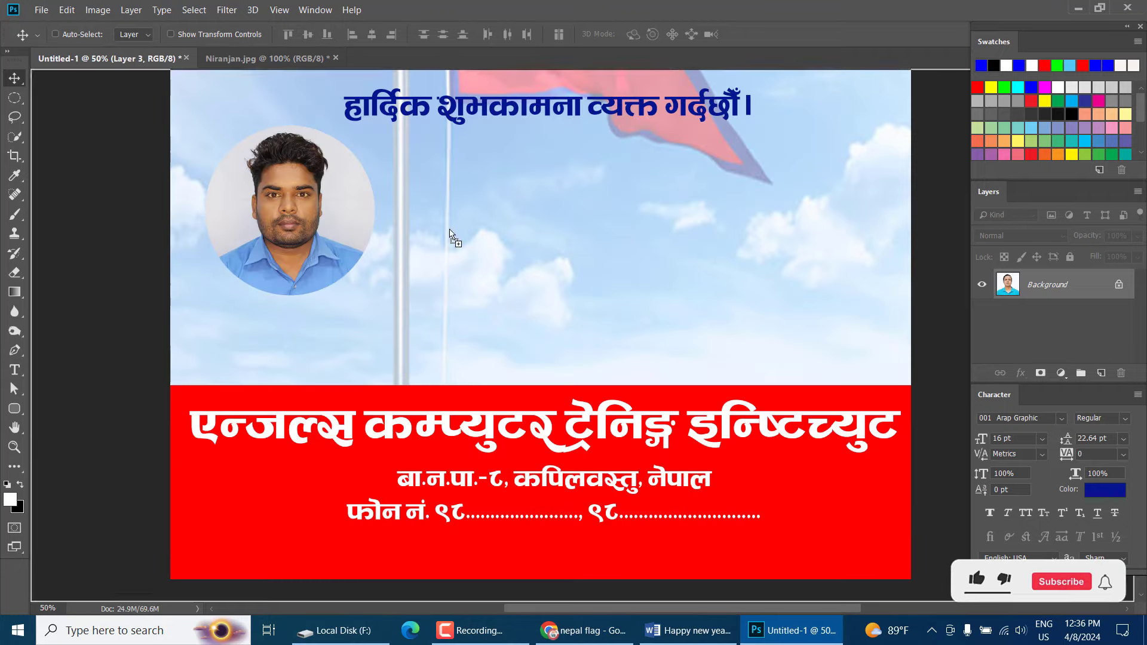
pyautogui.moveTo(450, 233); pyautogui.dragTo(575, 209)
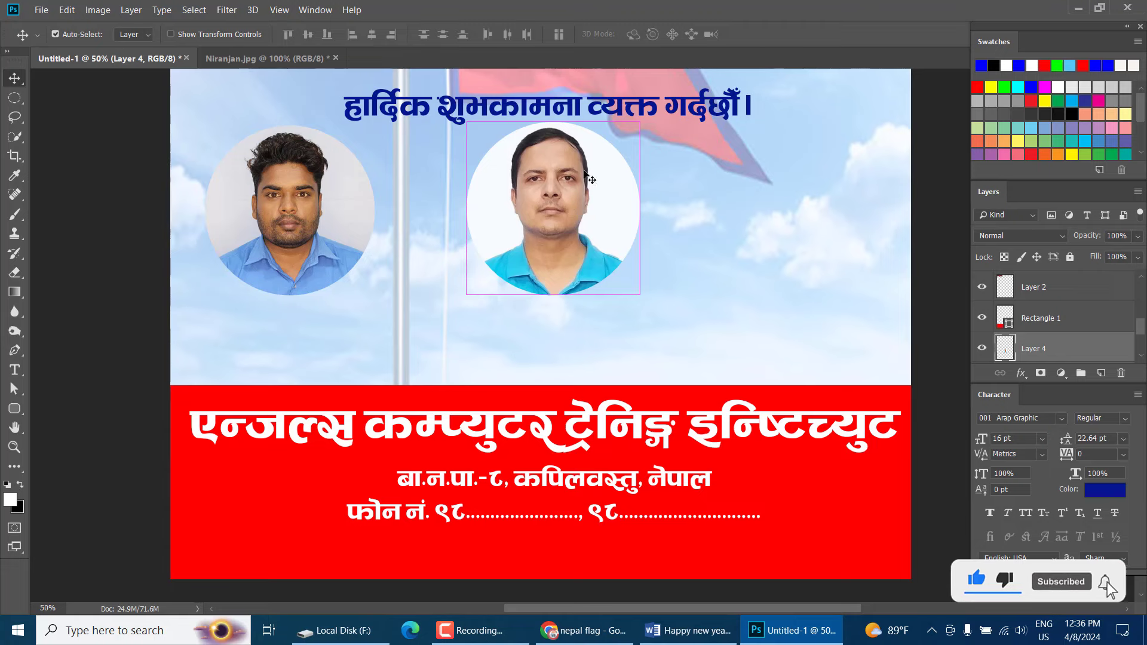
# Scale the second portrait to about 94% and shift it slightly right
pyautogui.hotkey('ctrl', 't')
pyautogui.moveTo(640, 122); pyautogui.dragTo(626, 130)
pyautogui.press('Return')
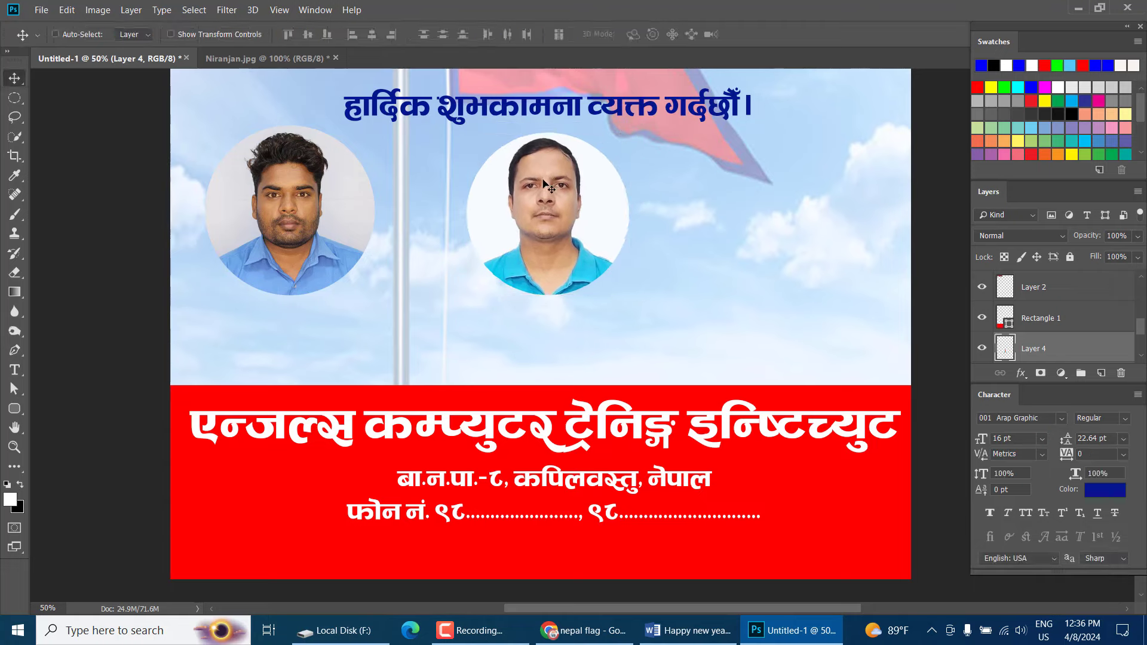
pyautogui.moveTo(543, 180); pyautogui.dragTo(548, 181)
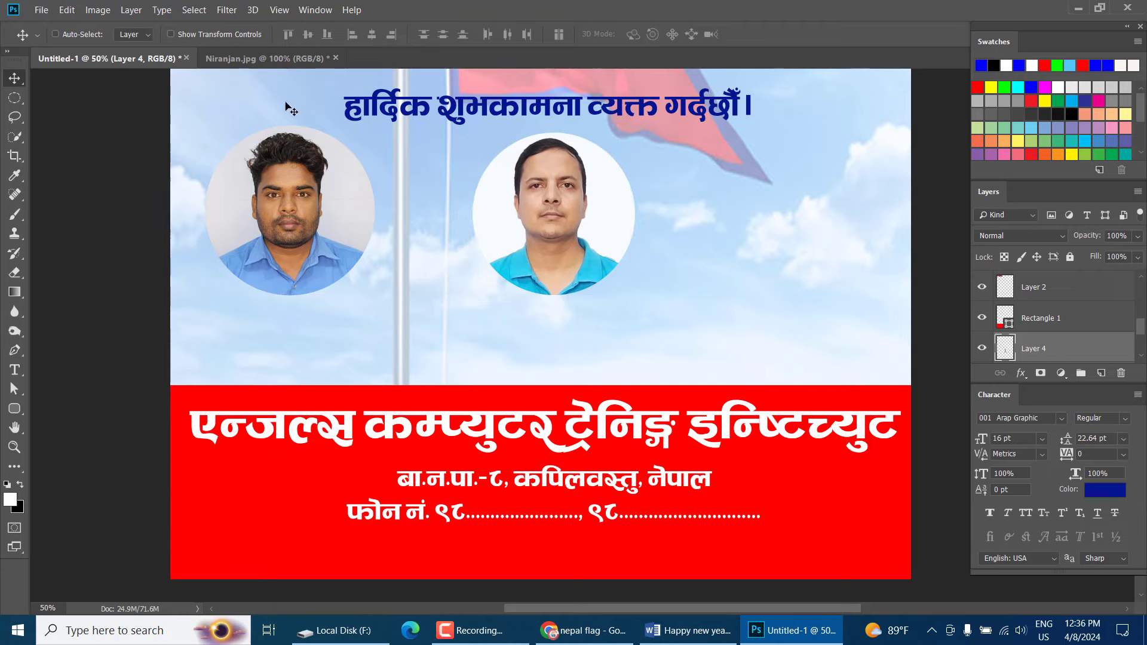
pyautogui.click(316, 60)
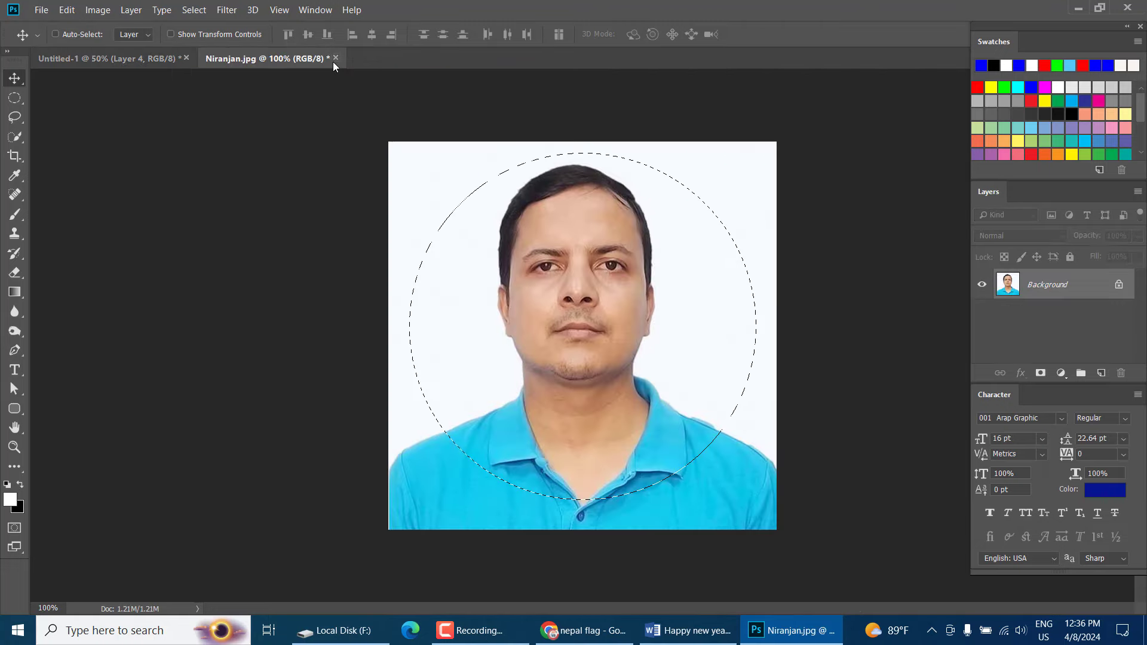
# Keep the cyan-polo photo open and jump to the R files in the File > Open dialog
pyautogui.click(335, 59)
pyautogui.press('Escape')
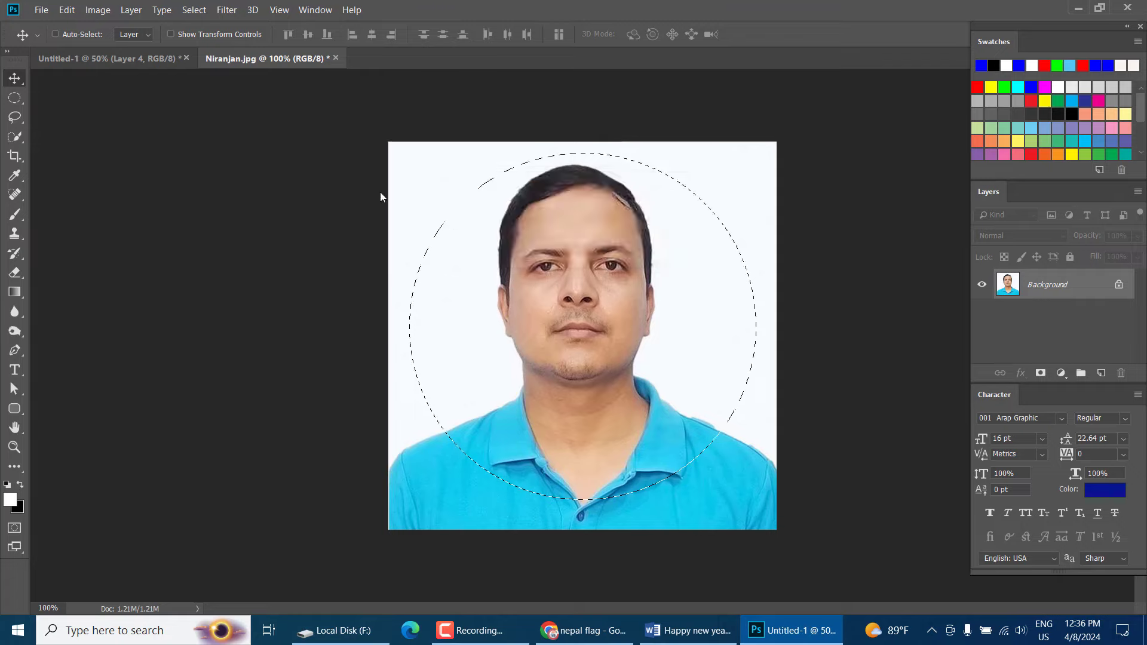
pyautogui.click(42, 11)
pyautogui.click(51, 37)
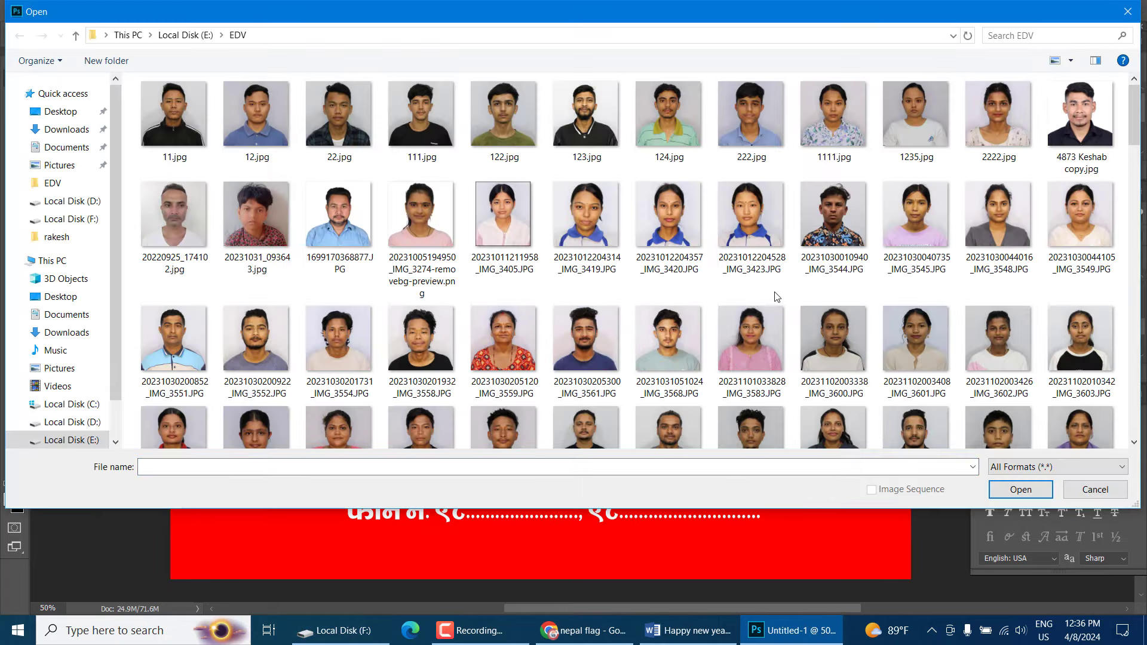
pyautogui.press('r')
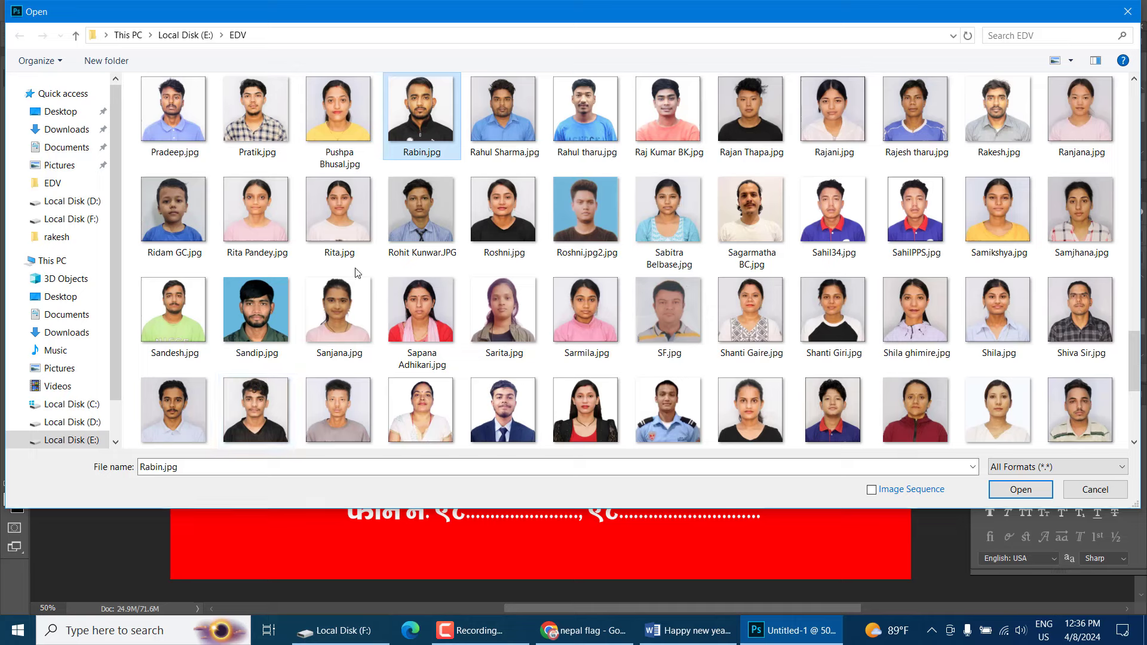
pyautogui.click(345, 219)
# Locate the grey-shirt portrait photo in the EDV folder and open it
pyautogui.press('Right')
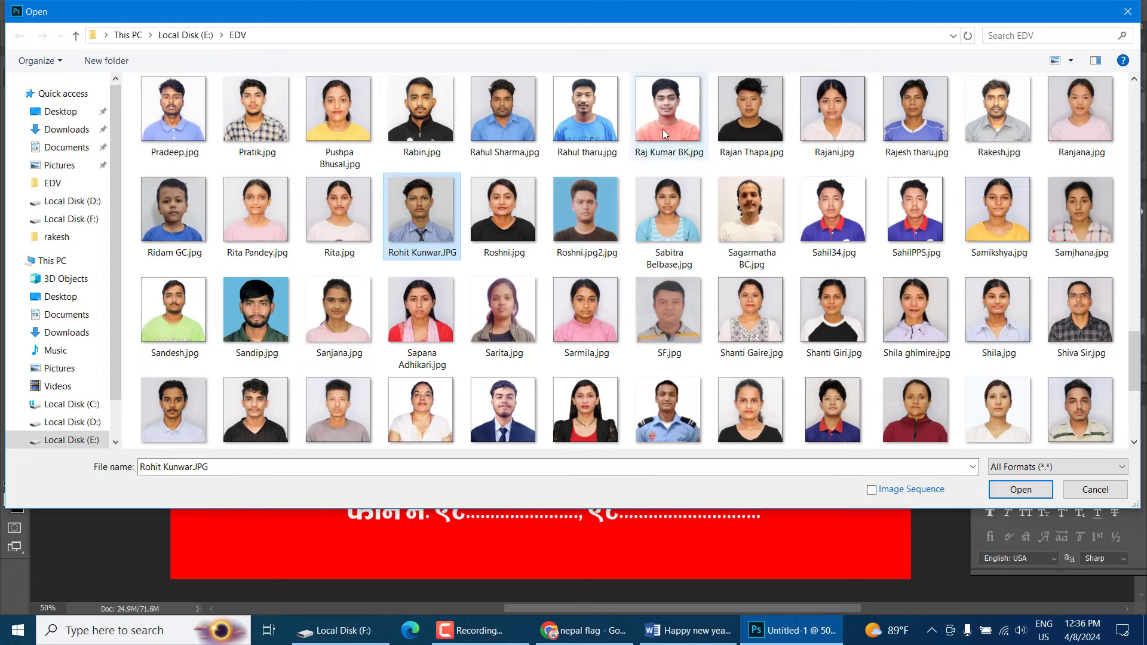
pyautogui.scroll(-2, 816, 245)
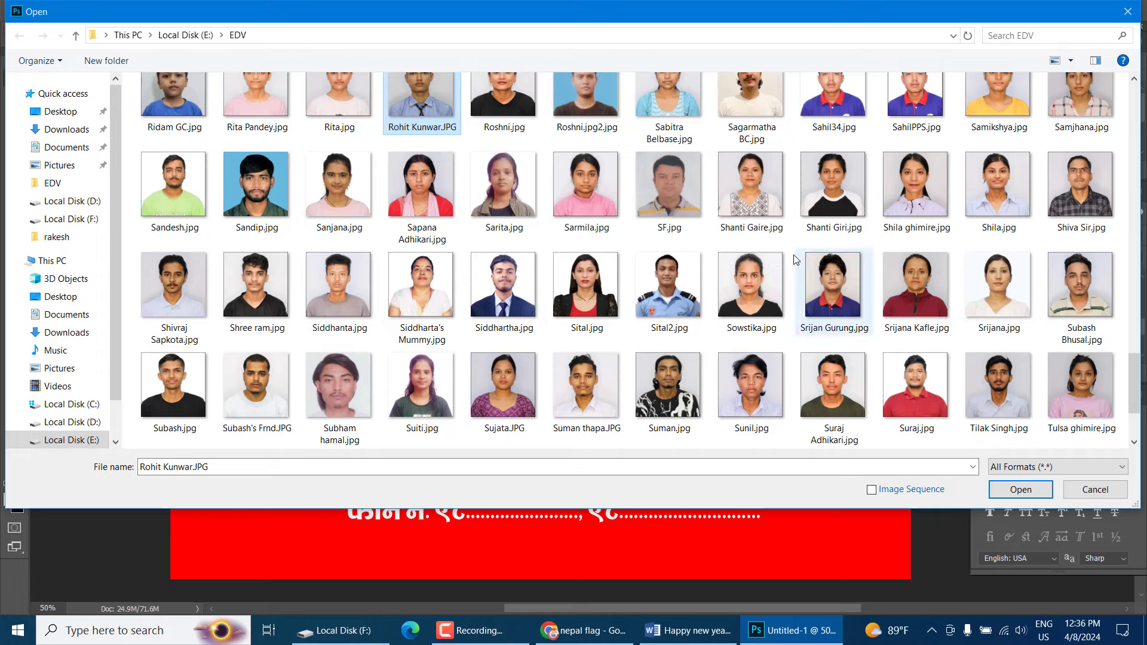
pyautogui.click(663, 249)
pyautogui.press('Right')
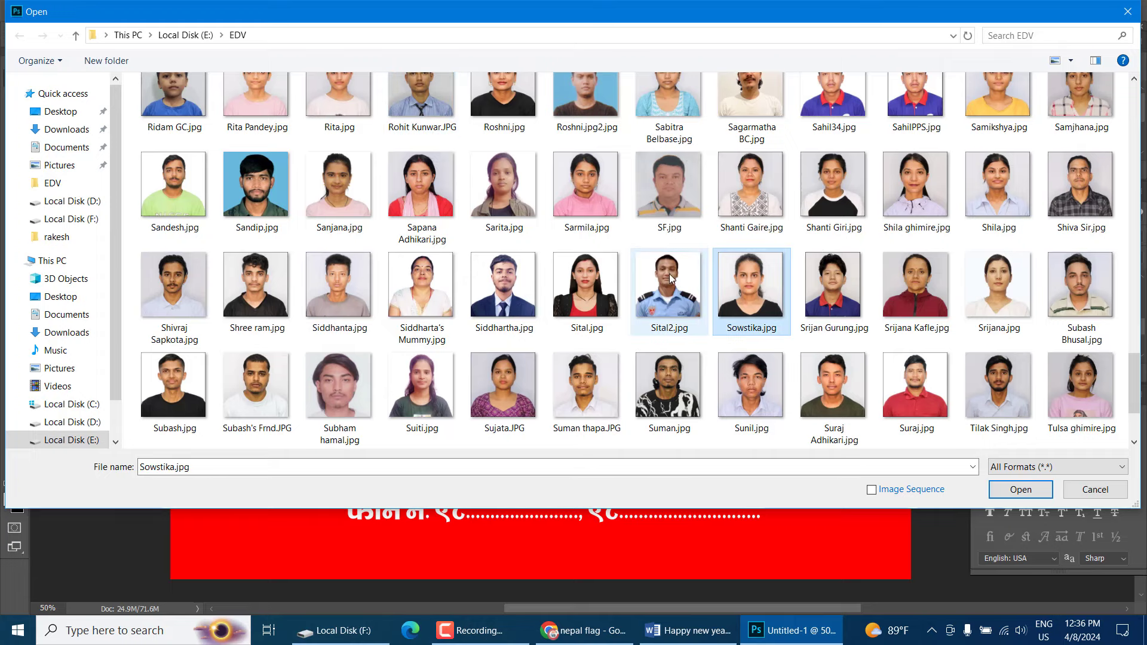
pyautogui.scroll(-1, 863, 315)
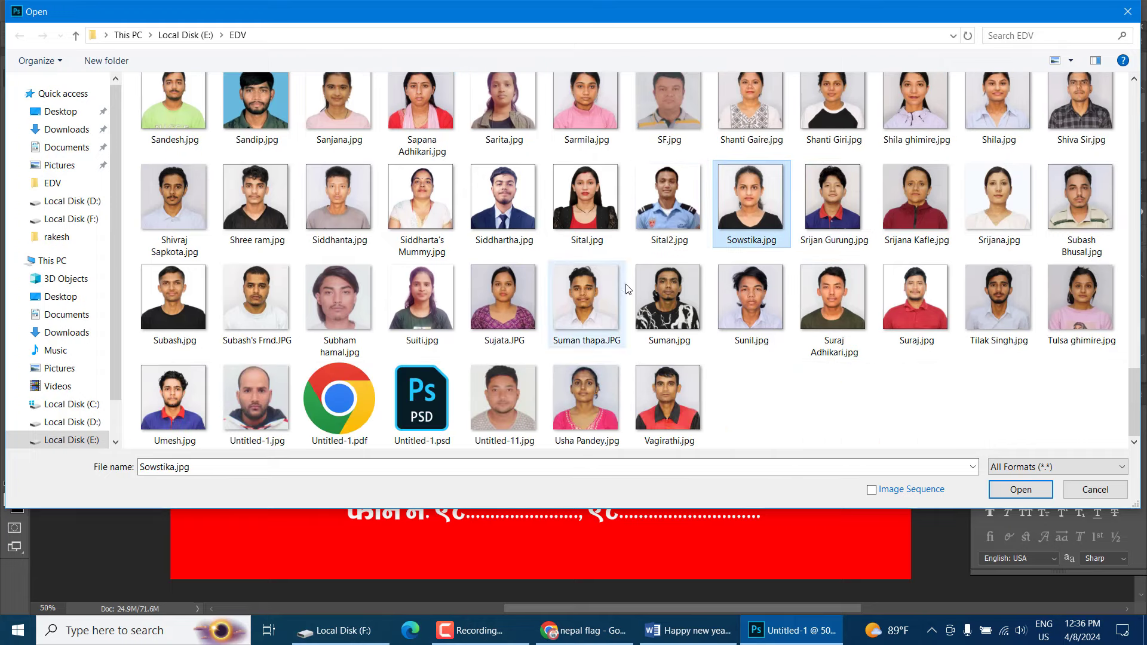
pyautogui.scroll(3, 770, 278)
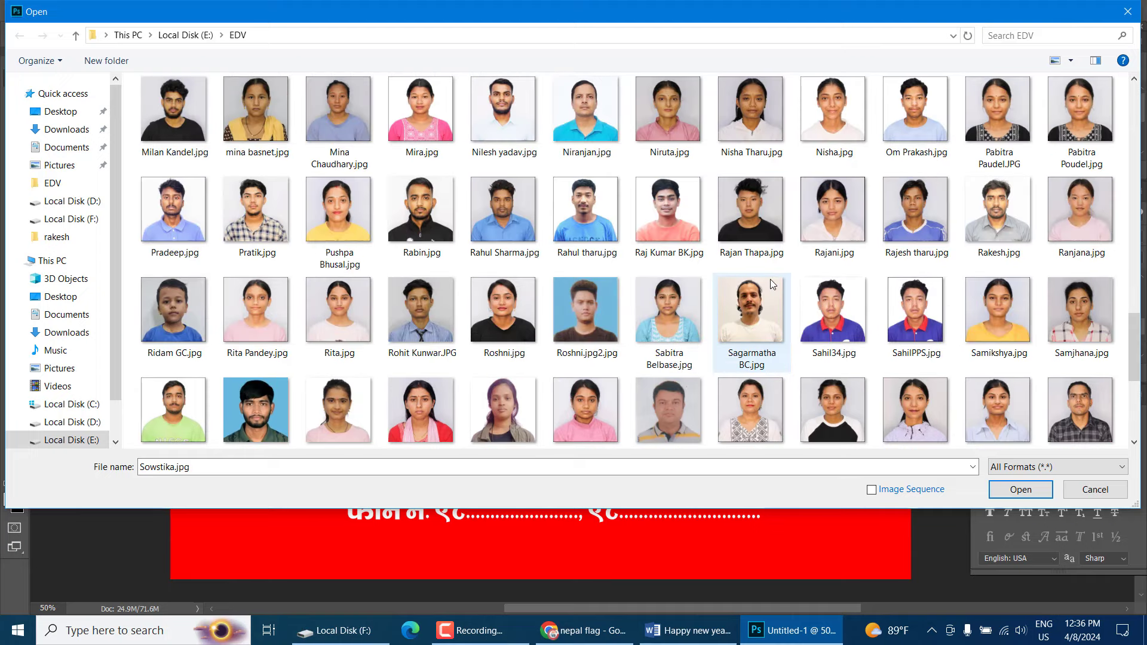
pyautogui.doubleClick(976, 213)
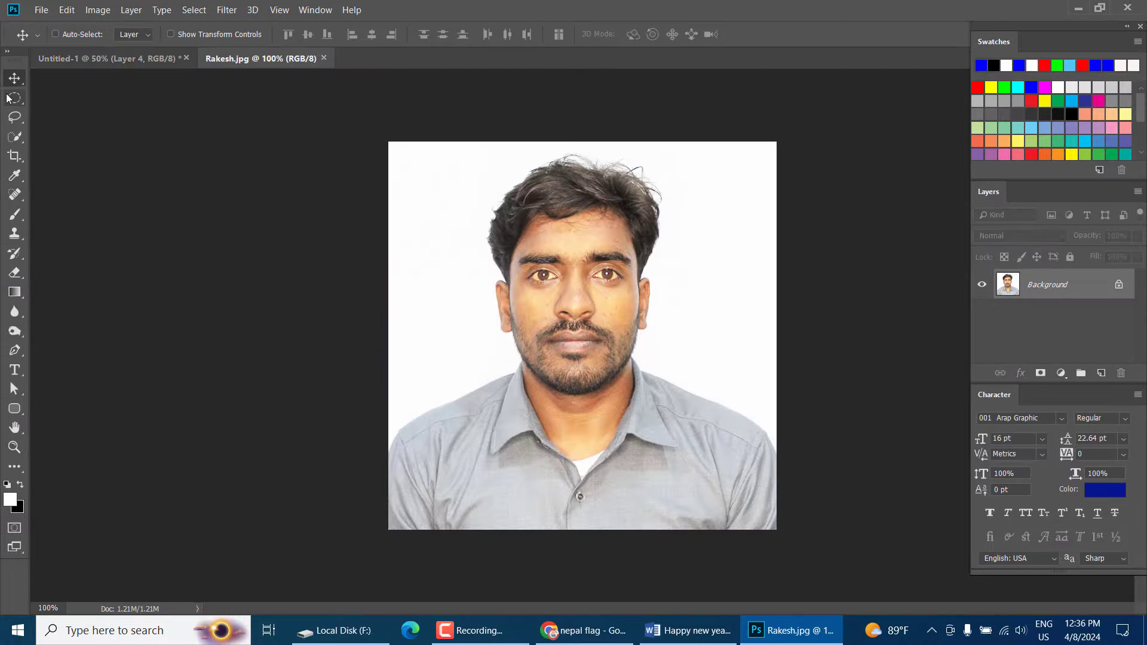
# Cut a circular selection around the man's face in the Rakesh photo and move it into the card
pyautogui.click(14, 97)
pyautogui.moveTo(391, 146); pyautogui.dragTo(784, 506)
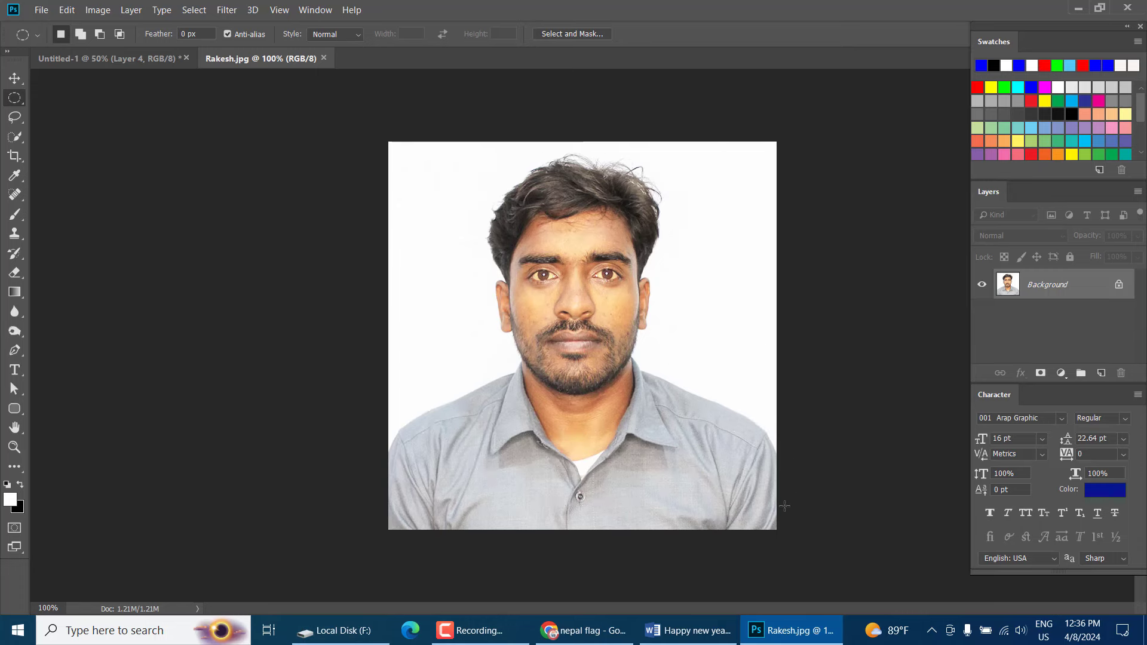
pyautogui.moveTo(705, 377); pyautogui.dragTo(700, 380)
pyautogui.click(21, 84)
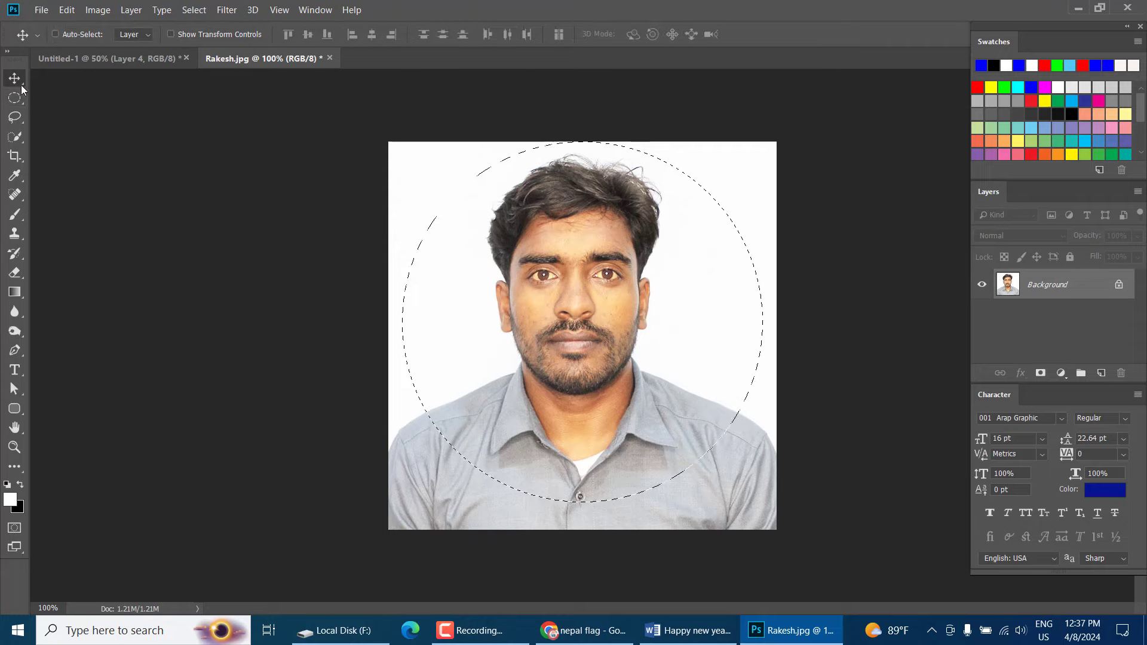
pyautogui.moveTo(608, 294); pyautogui.dragTo(808, 206)
# Scale the new portrait to about 93% and place it at the card's right side
pyautogui.hotkey('ctrl', 't')
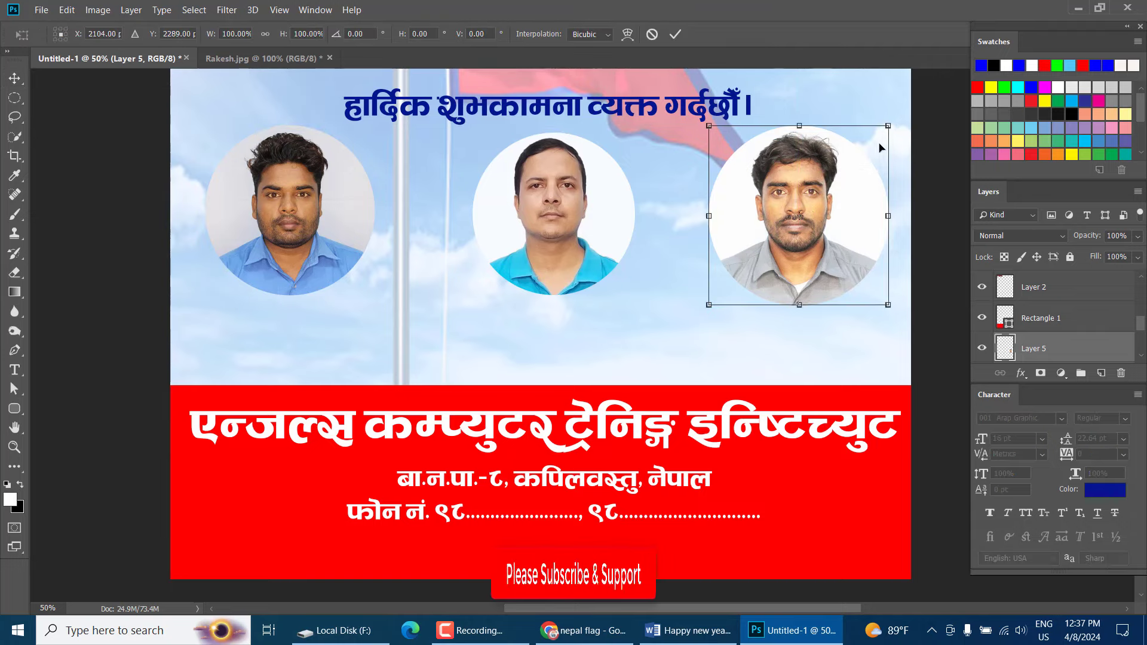
pyautogui.moveTo(888, 127); pyautogui.dragTo(873, 138)
pyautogui.press('Return')
pyautogui.moveTo(767, 246); pyautogui.dragTo(772, 237)
pyautogui.rightClick(342, 213)
pyautogui.click(355, 216)
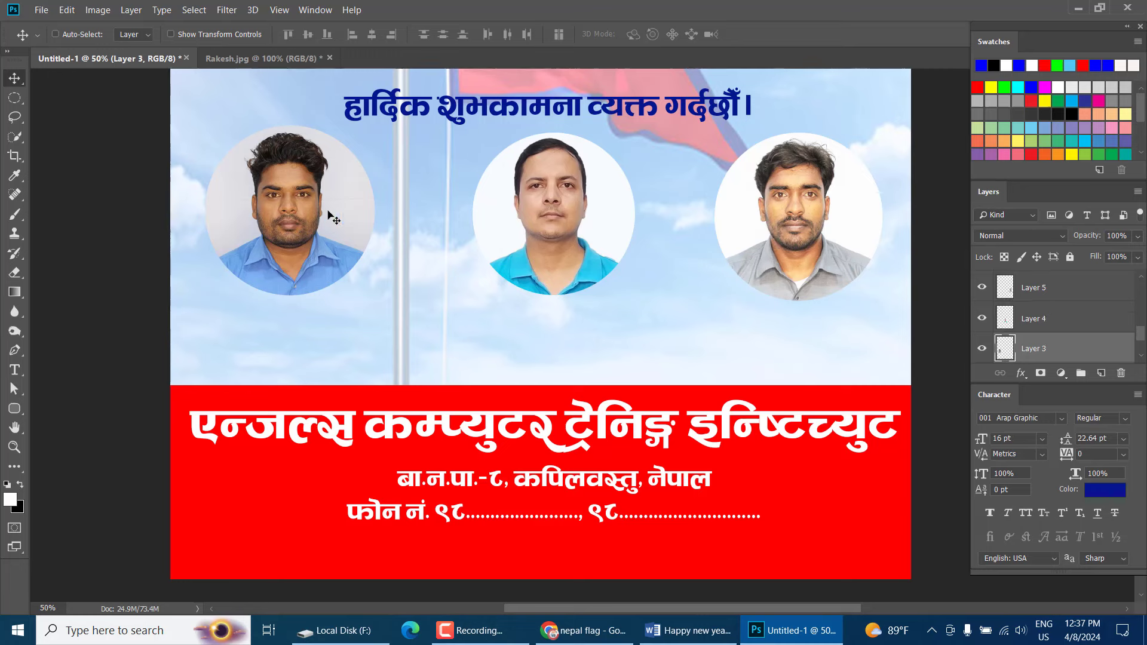
pyautogui.moveTo(328, 212); pyautogui.dragTo(328, 214)
pyautogui.scroll(5, 585, 281)
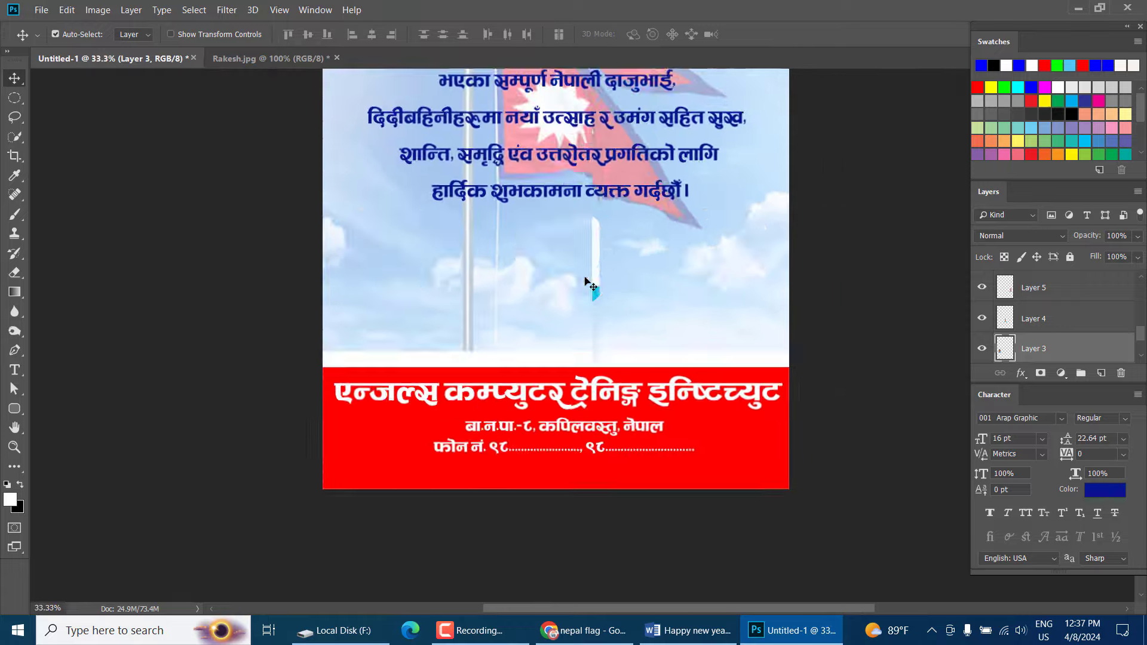
pyautogui.hotkey('ctrl', '-')
pyautogui.hotkey('ctrl', '+')
pyautogui.hotkey('ctrl', '+')
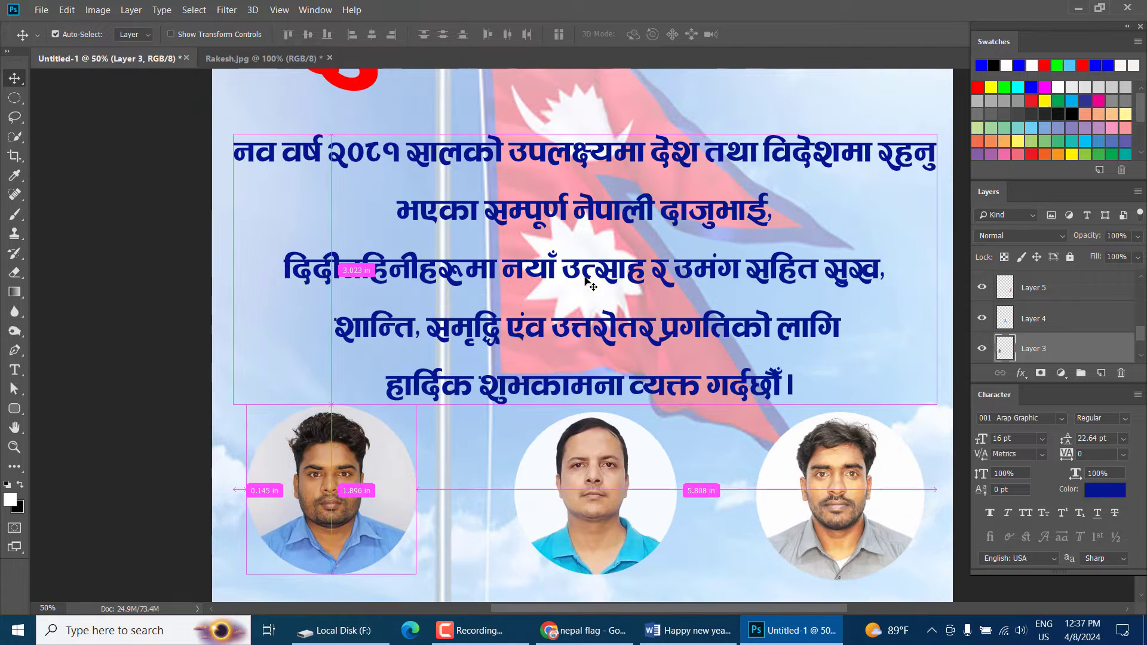
pyautogui.scroll(-2, 586, 280)
pyautogui.scroll(-5, 590, 286)
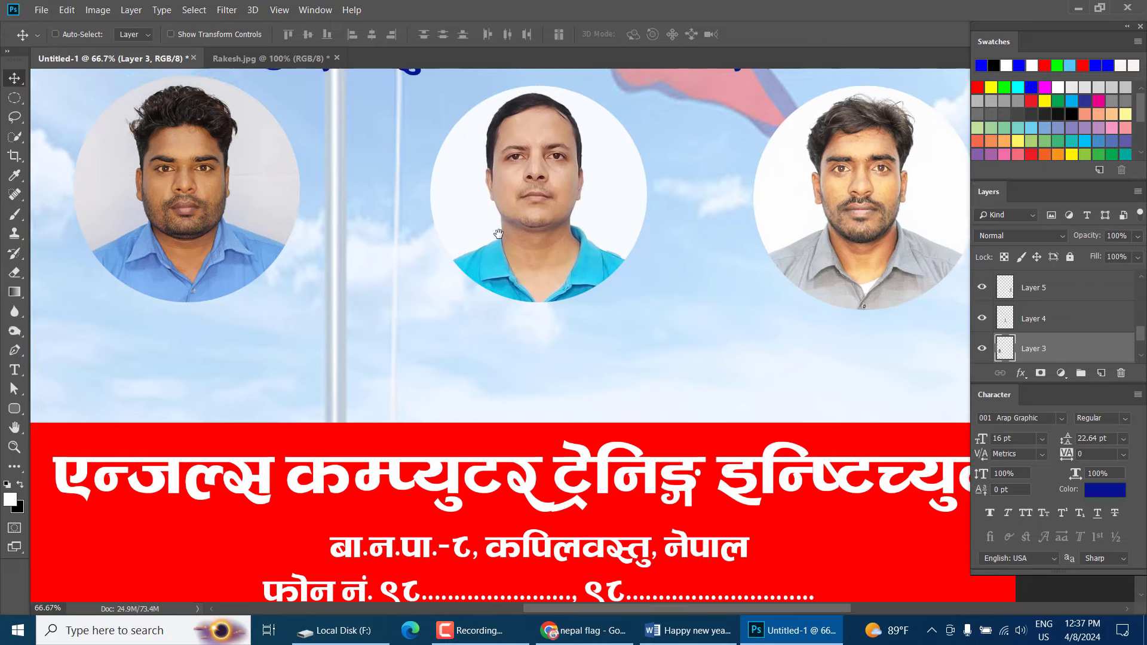
pyautogui.moveTo(498, 233); pyautogui.dragTo(530, 258)
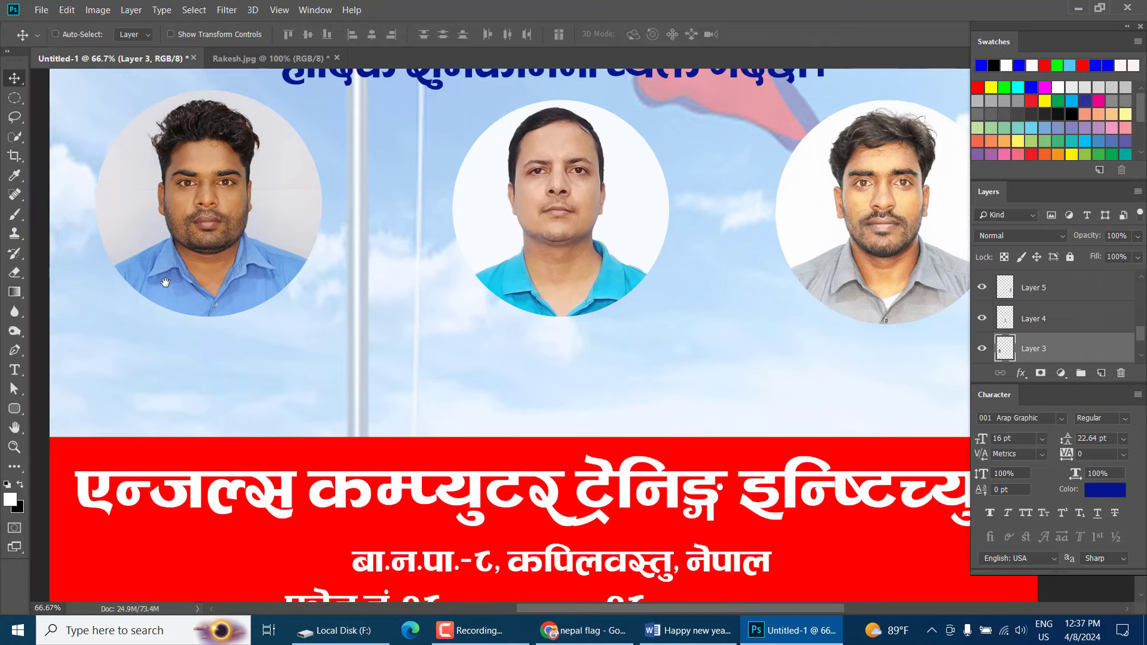
pyautogui.click(23, 406)
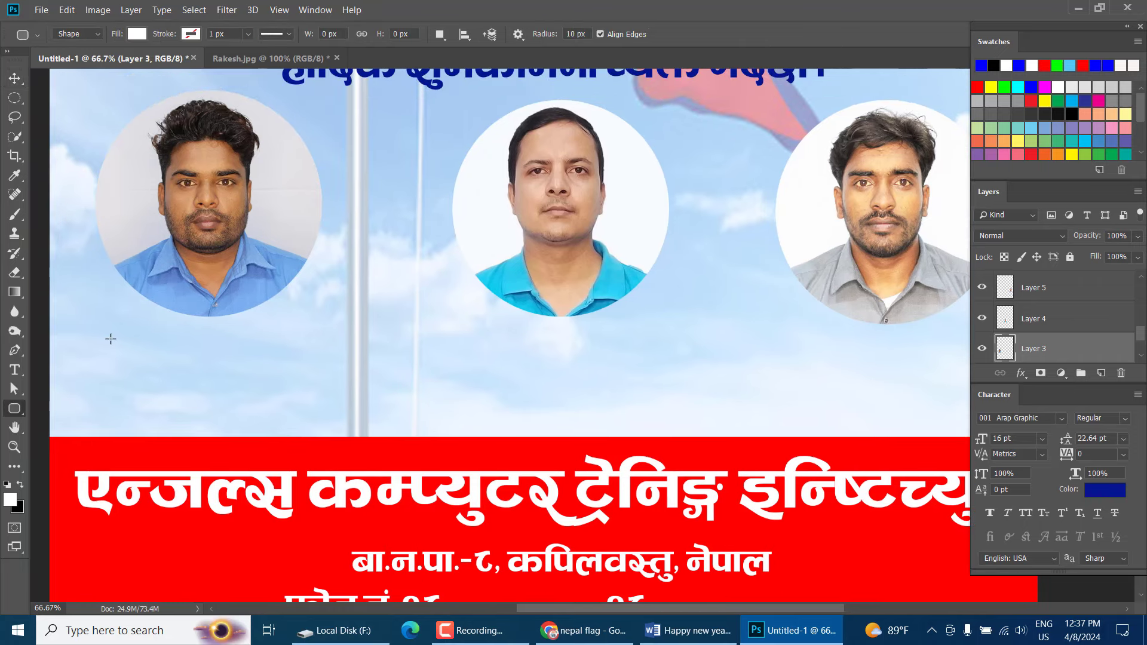
# Draw a rounded rectangle with 40 px corners below the first portrait
pyautogui.moveTo(89, 330); pyautogui.dragTo(354, 411)
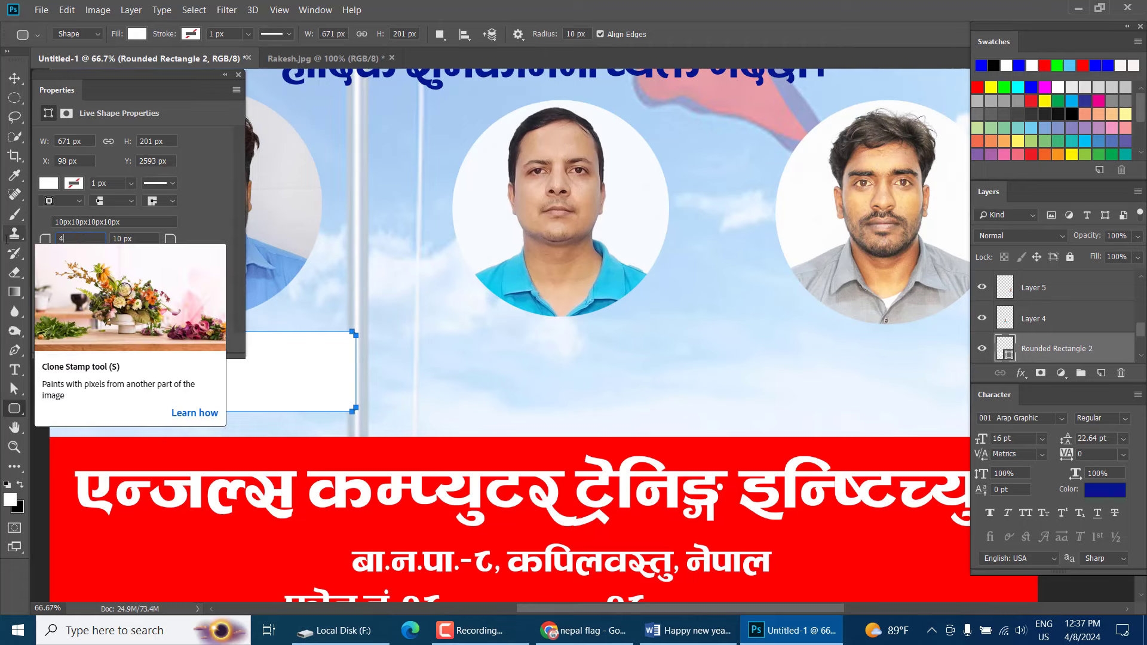
pyautogui.press('Return')
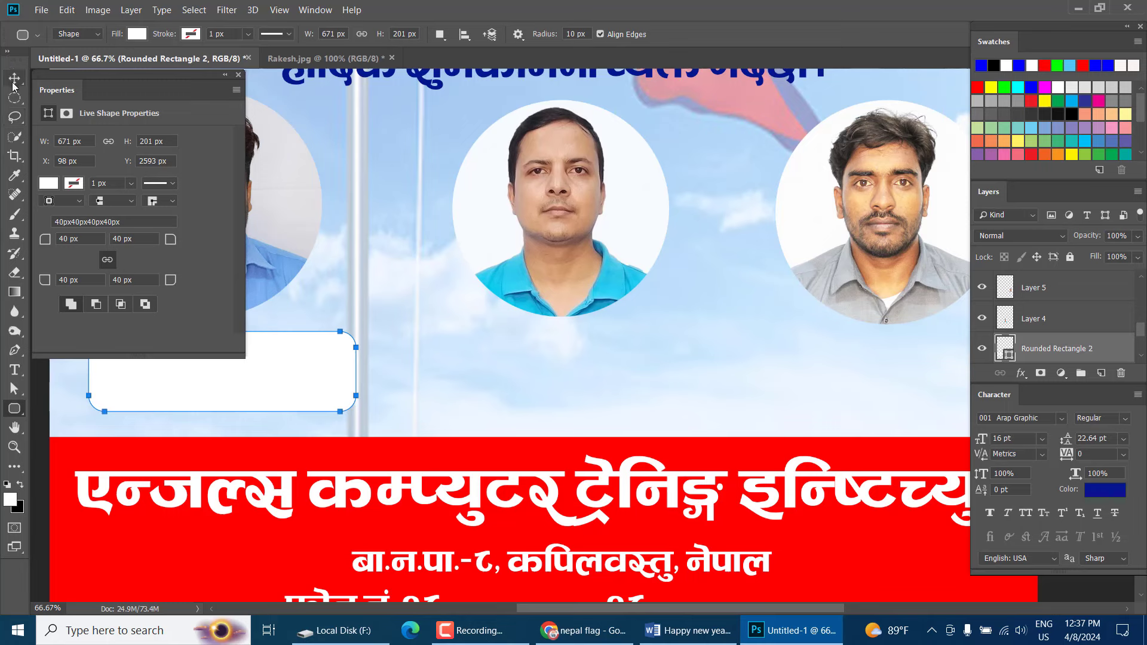
pyautogui.click(13, 81)
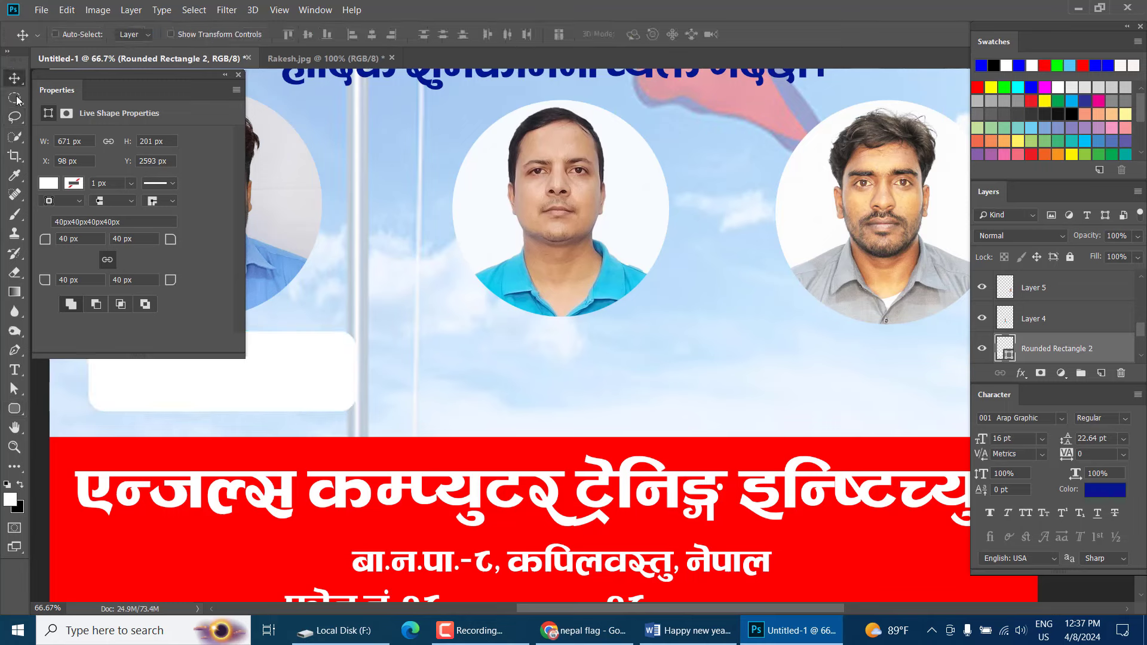
pyautogui.click(238, 74)
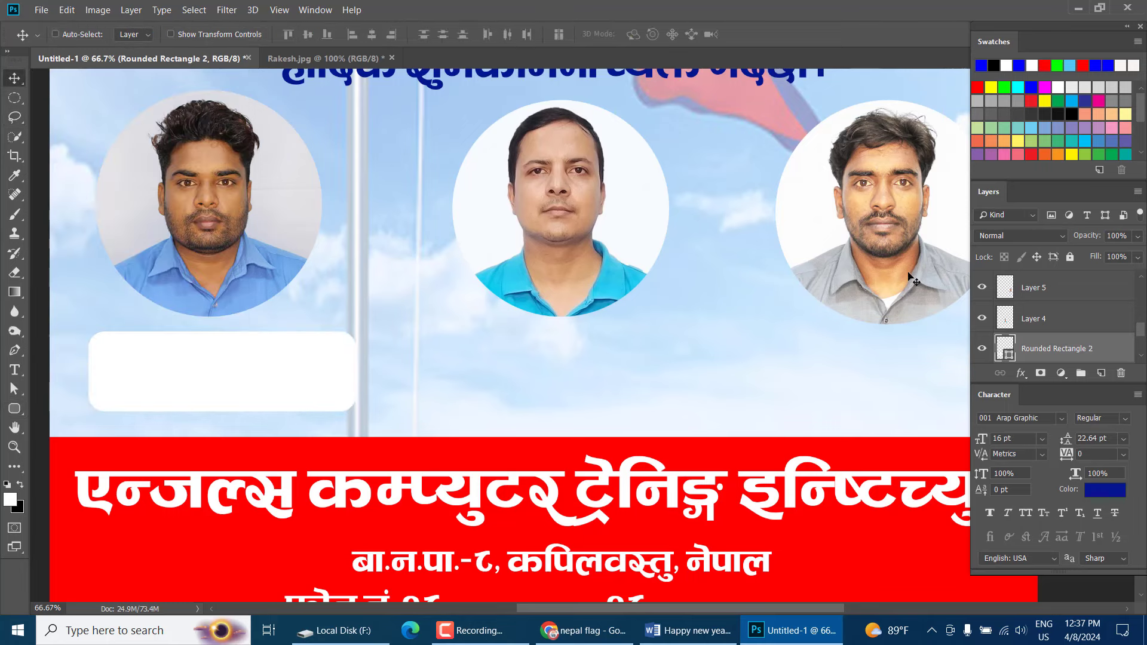
# Fill the rounded box with dark blue 020f93
pyautogui.doubleClick(1005, 346)
pyautogui.click(313, 203)
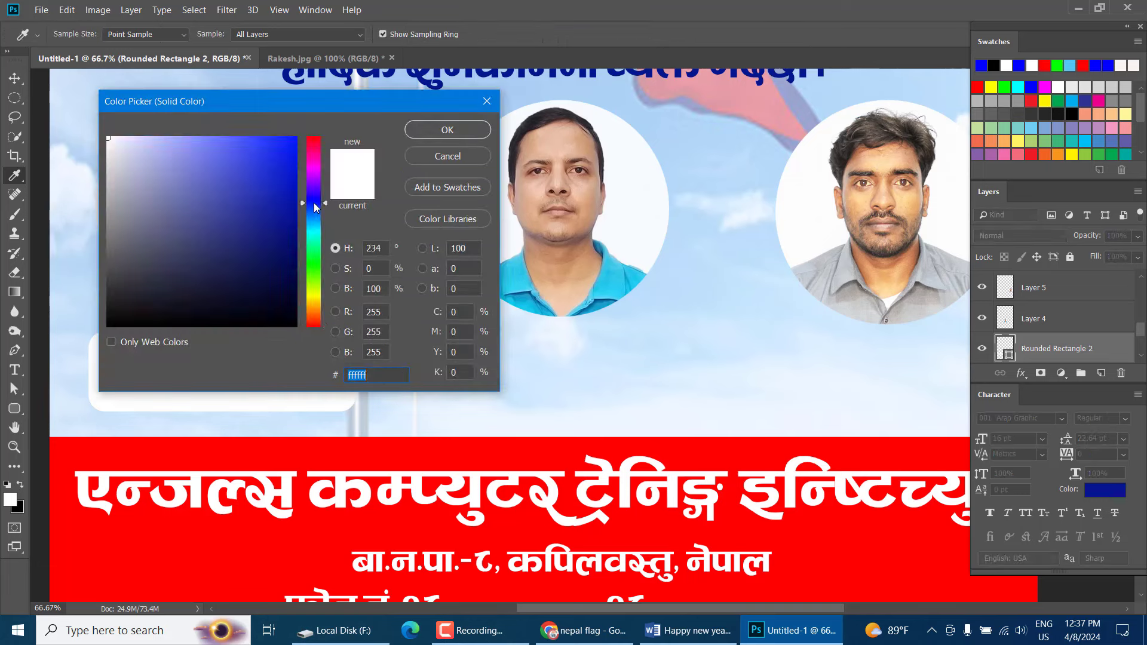
pyautogui.click(294, 216)
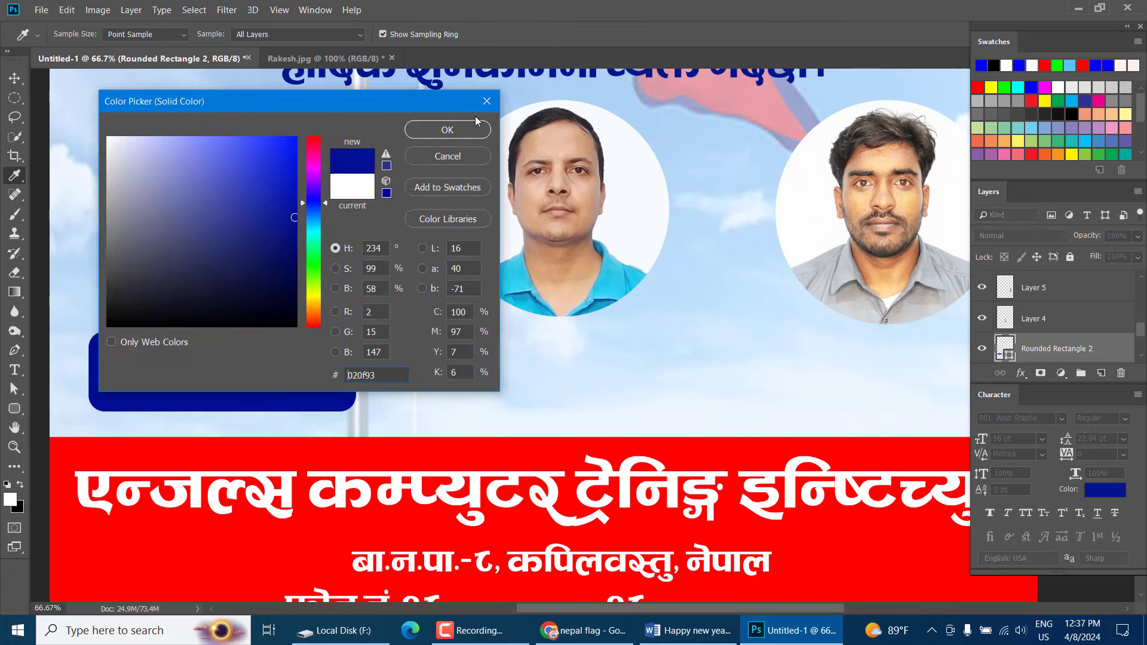
pyautogui.click(447, 129)
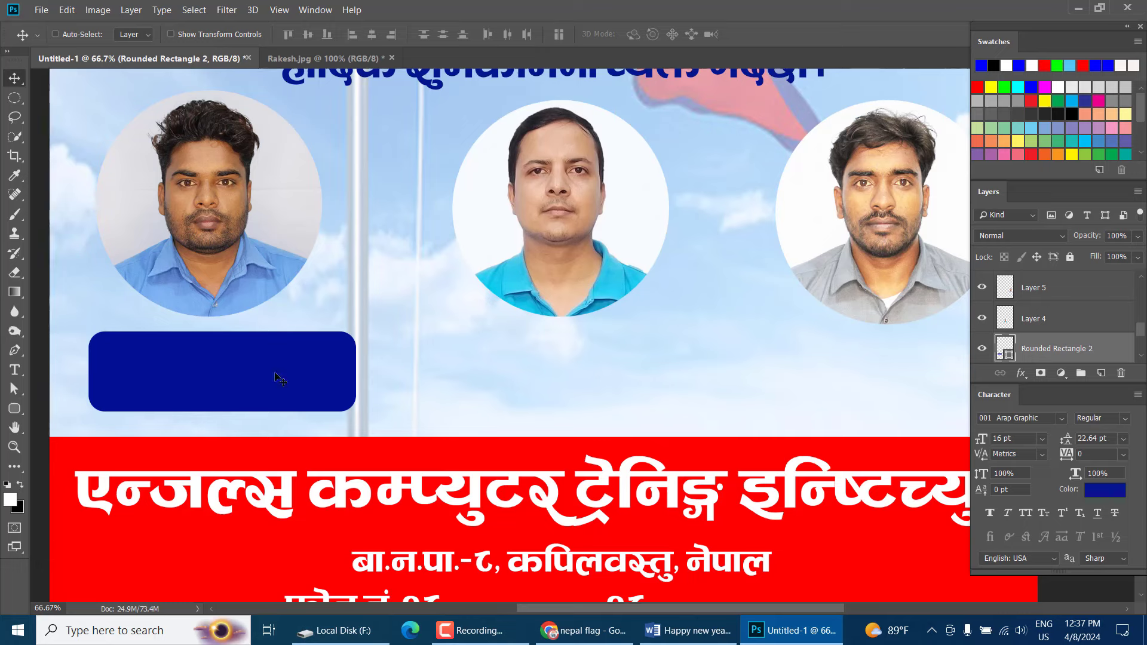
# Nudge the first navy box left and duplicate it under the other portraits
pyautogui.moveTo(274, 376); pyautogui.dragTo(270, 377)
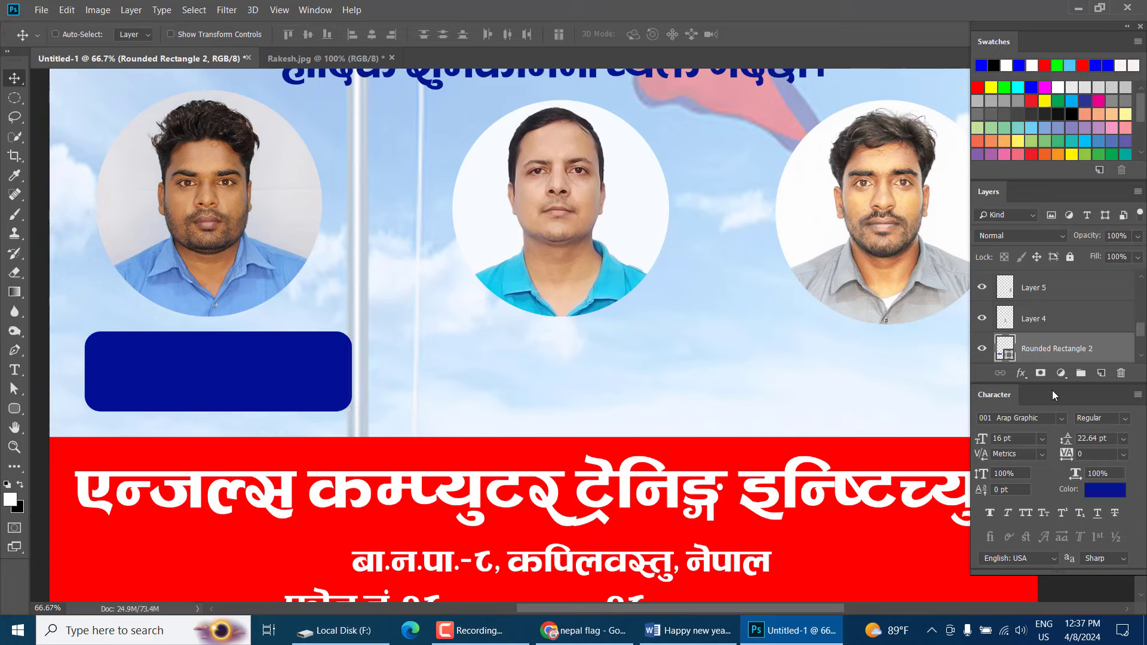
pyautogui.moveTo(199, 386); pyautogui.dragTo(542, 387)
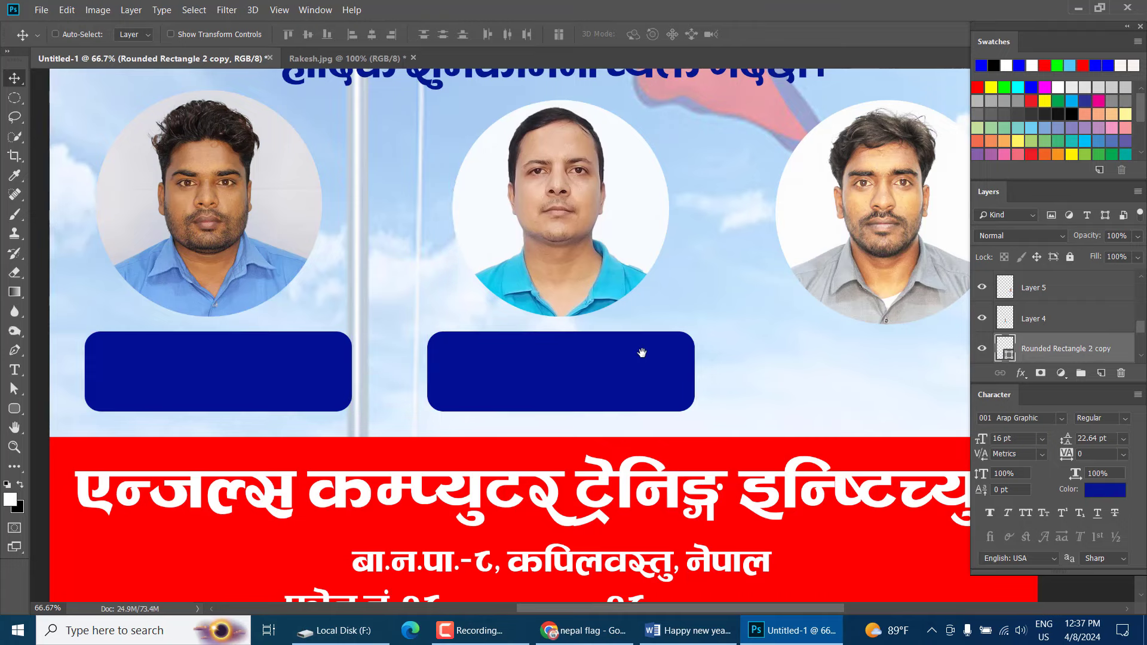
pyautogui.moveTo(664, 353); pyautogui.dragTo(856, 357)
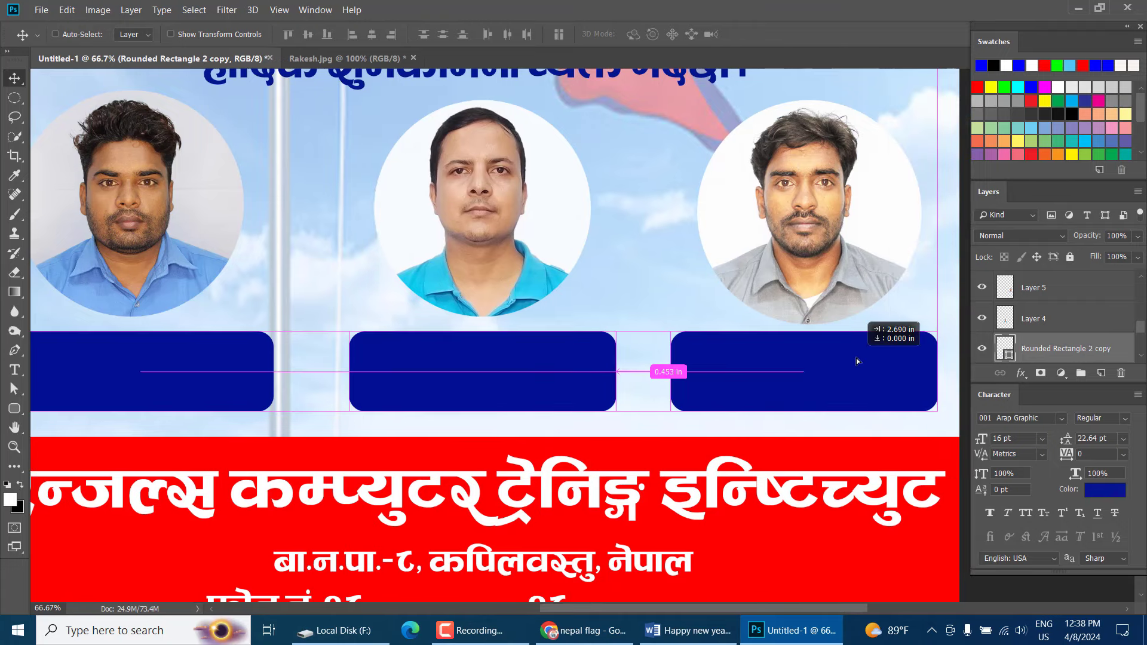
pyautogui.rightClick(550, 359)
pyautogui.click(556, 364)
pyautogui.scroll(1, 543, 363)
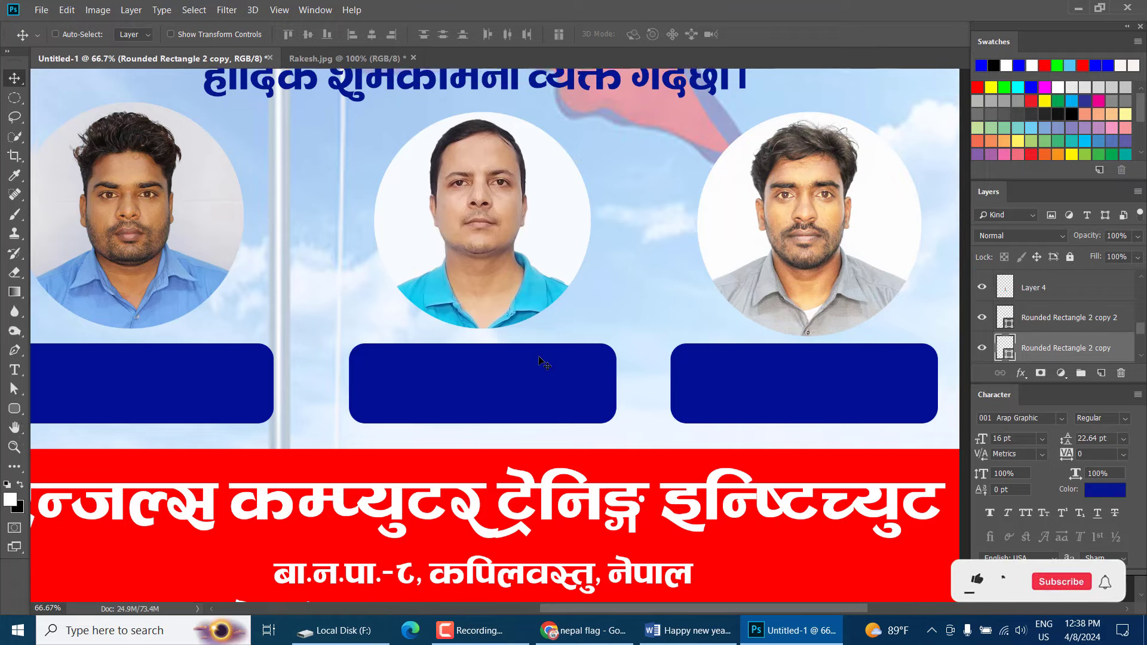
pyautogui.scroll(1, 539, 358)
pyautogui.hotkey('ctrl', '-')
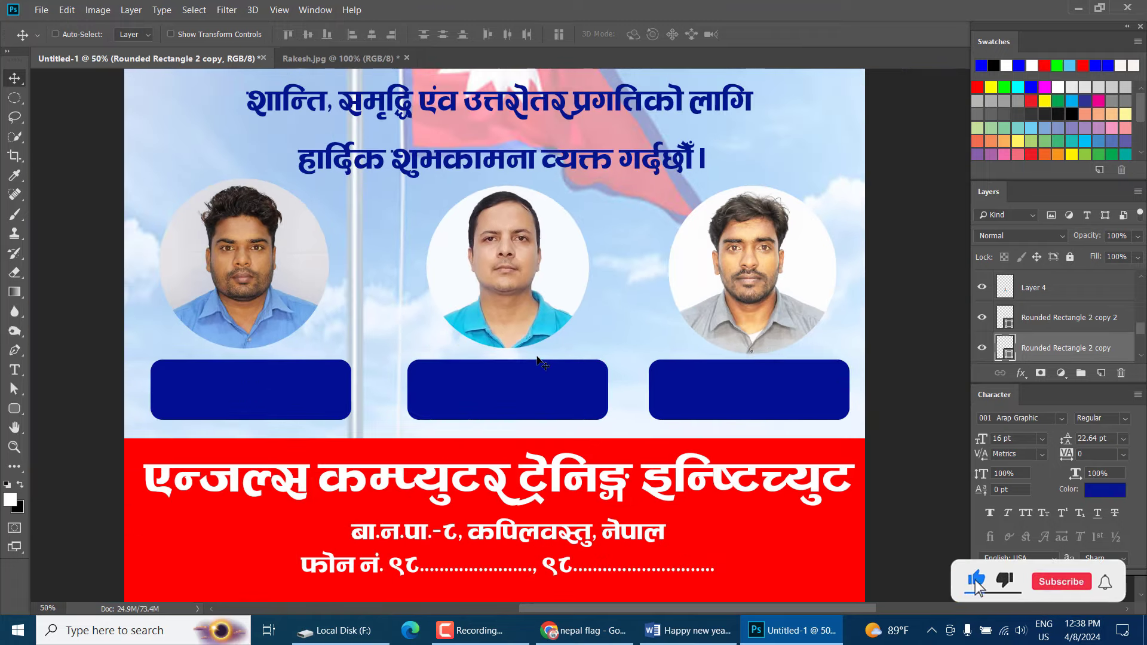
# Nudge the middle box into line, then select the address text layer
pyautogui.rightClick(501, 408)
pyautogui.click(511, 415)
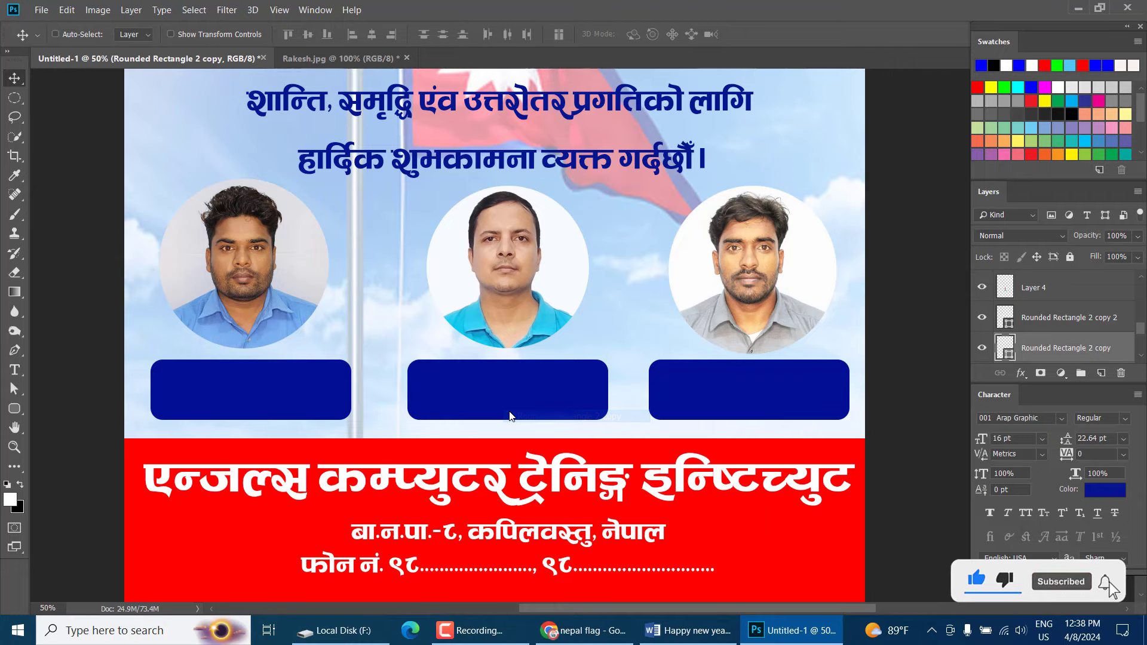
pyautogui.moveTo(512, 416); pyautogui.dragTo(511, 416)
pyautogui.press('Left')
pyautogui.press('Left')
pyautogui.press('Left')
pyautogui.press('Left')
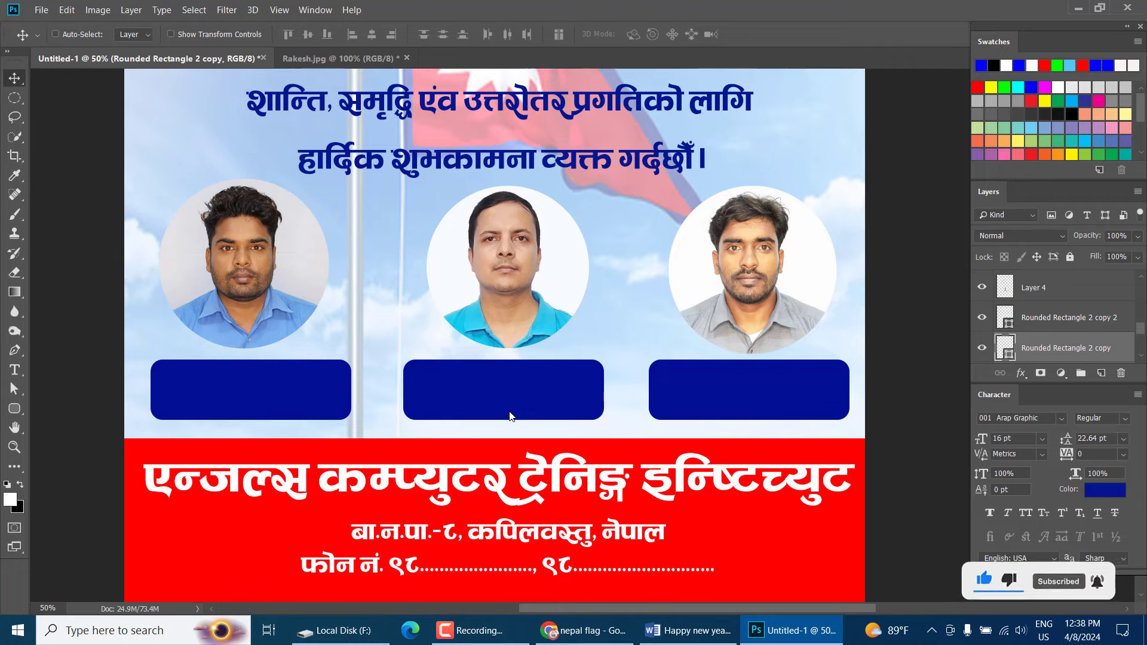
pyautogui.hotkey('ctrl', '+')
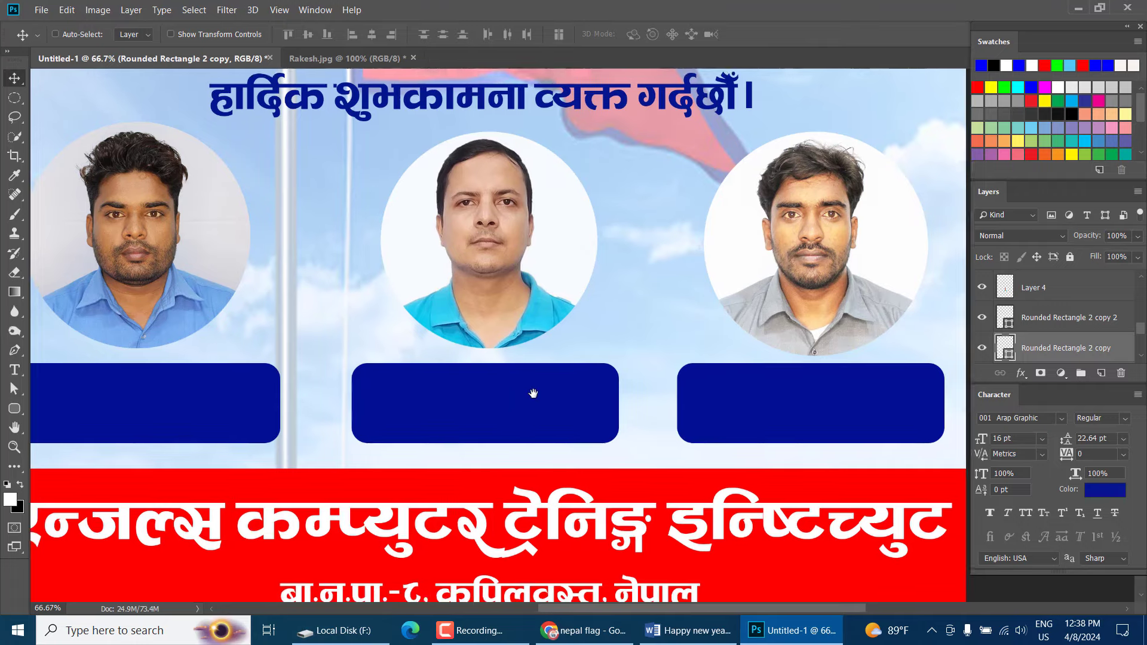
pyautogui.moveTo(509, 411); pyautogui.dragTo(533, 393)
pyautogui.rightClick(555, 583)
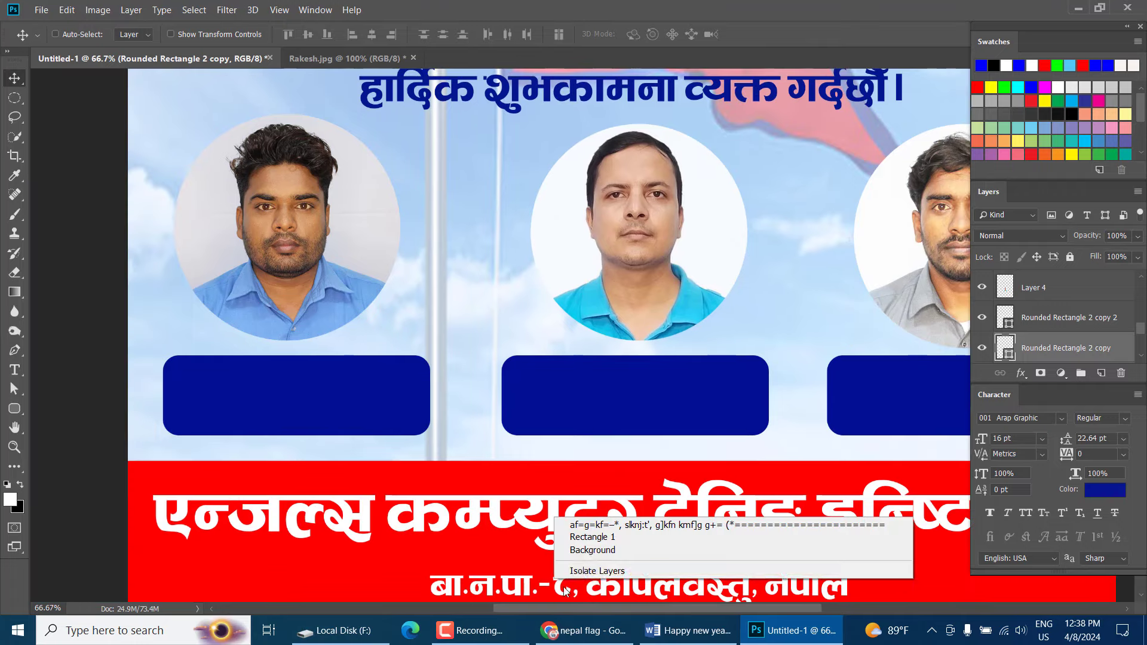
pyautogui.click(597, 526)
# Copy the address text into the first blue box and clear its contents
pyautogui.moveTo(551, 563); pyautogui.dragTo(384, 383)
pyautogui.press('t')
pyautogui.click(364, 391)
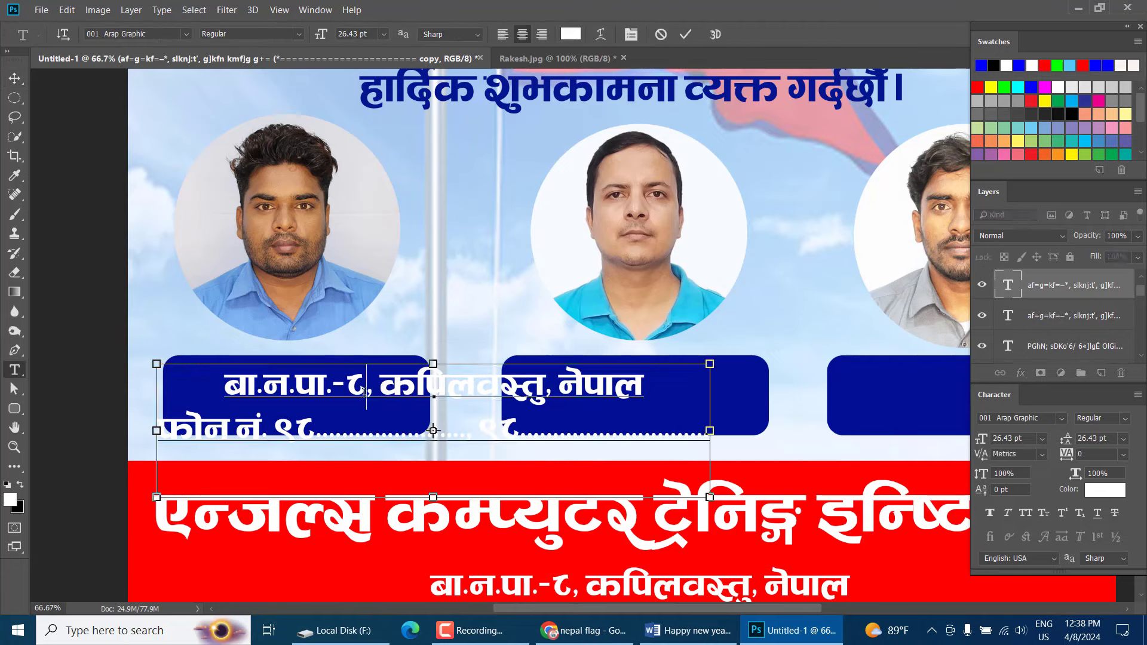
pyautogui.hotkey('ctrl', 'a')
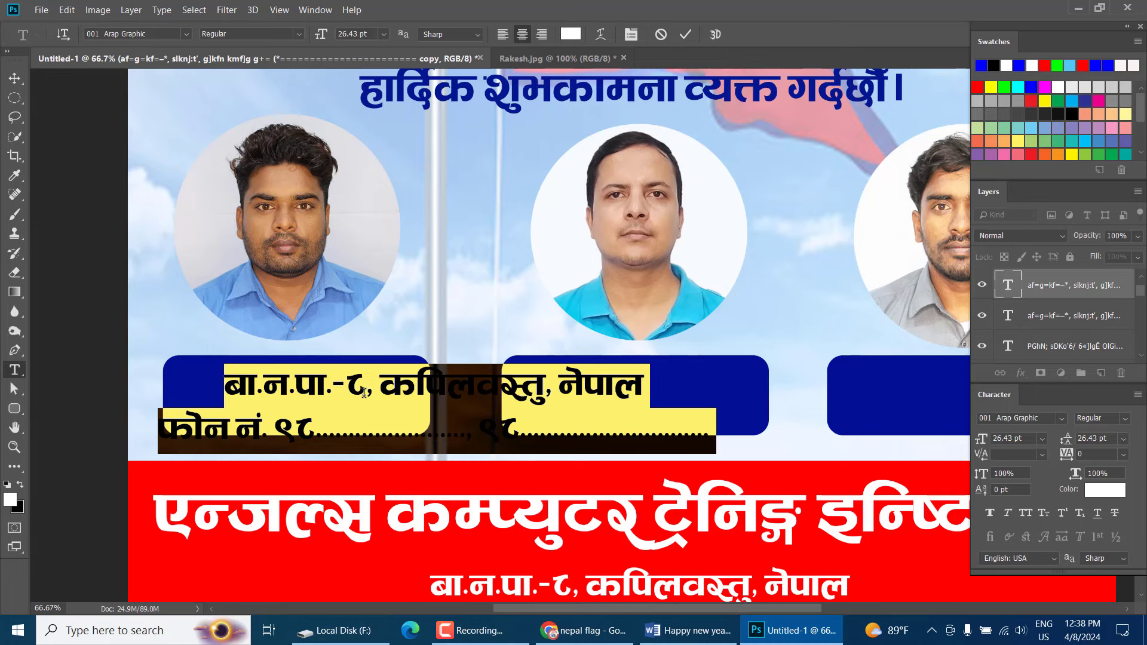
pyautogui.write("z'e")
pyautogui.press('BackSpace')
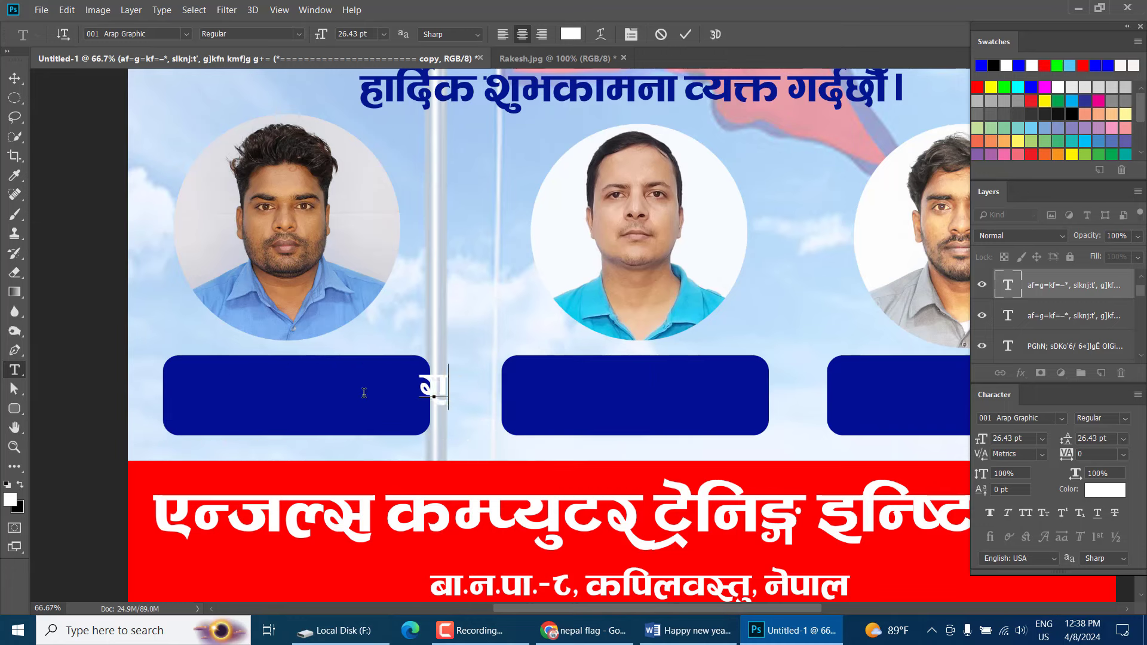
pyautogui.write('x\\')
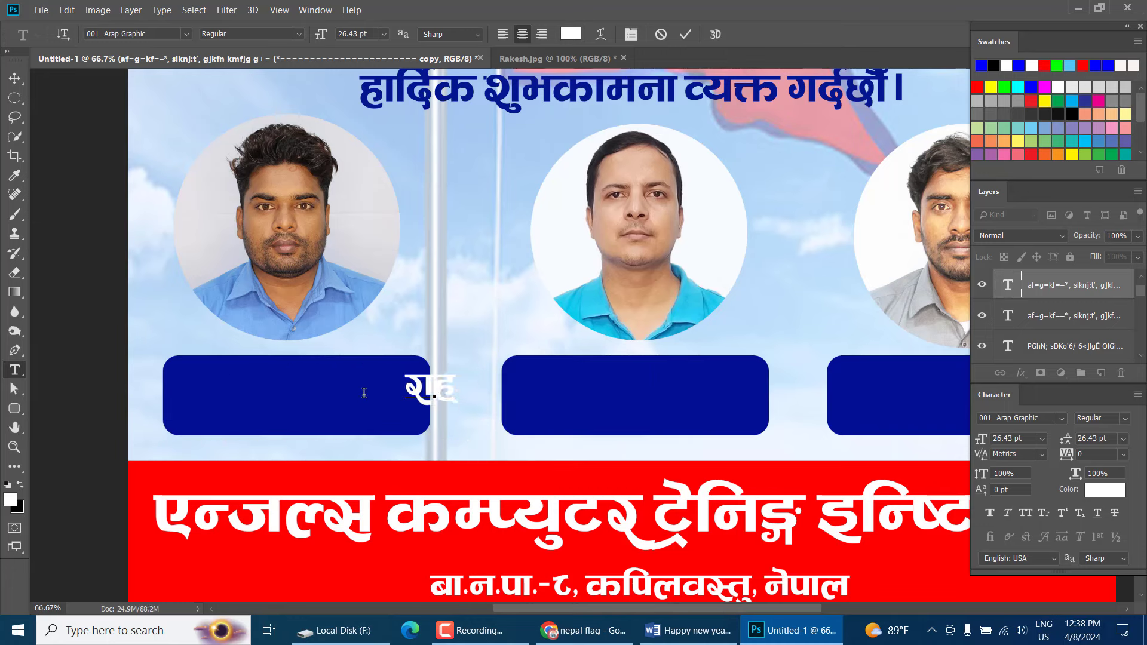
pyautogui.press('BackSpace')
pyautogui.write('\\')
pyautogui.press('BackSpace')
pyautogui.press('BackSpace')
pyautogui.press('BackSpace')
pyautogui.press('BackSpace')
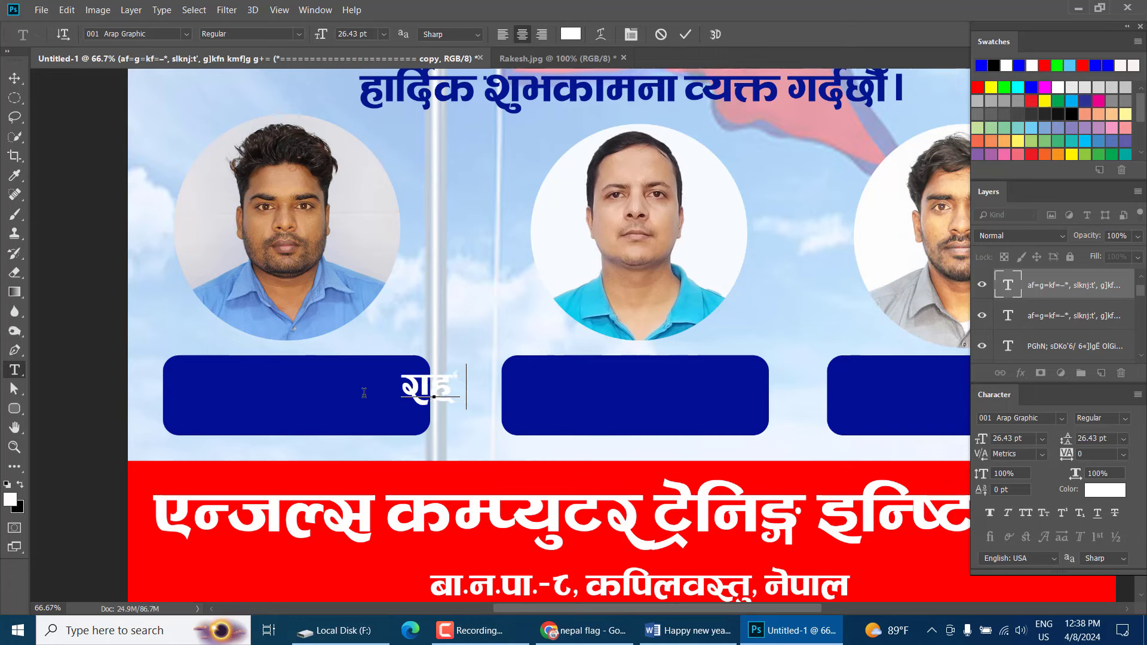
pyautogui.hotkey('ctrl', 'a')
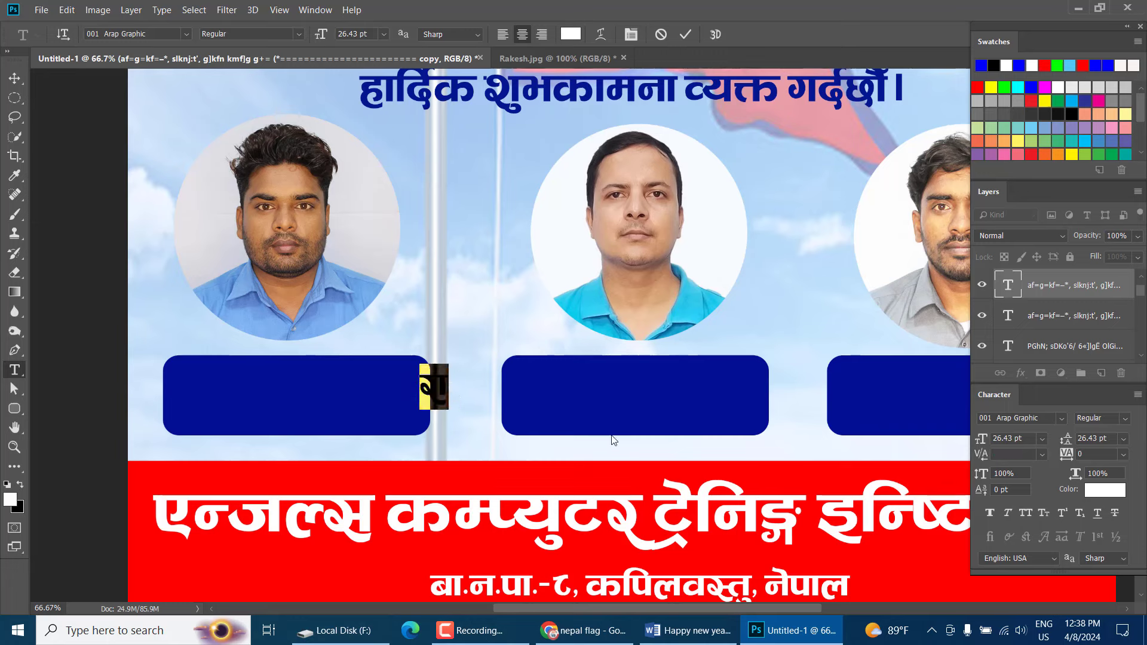
# Set the font to Preeti and type the first person's name
pyautogui.click(1038, 418)
pyautogui.write('pre')
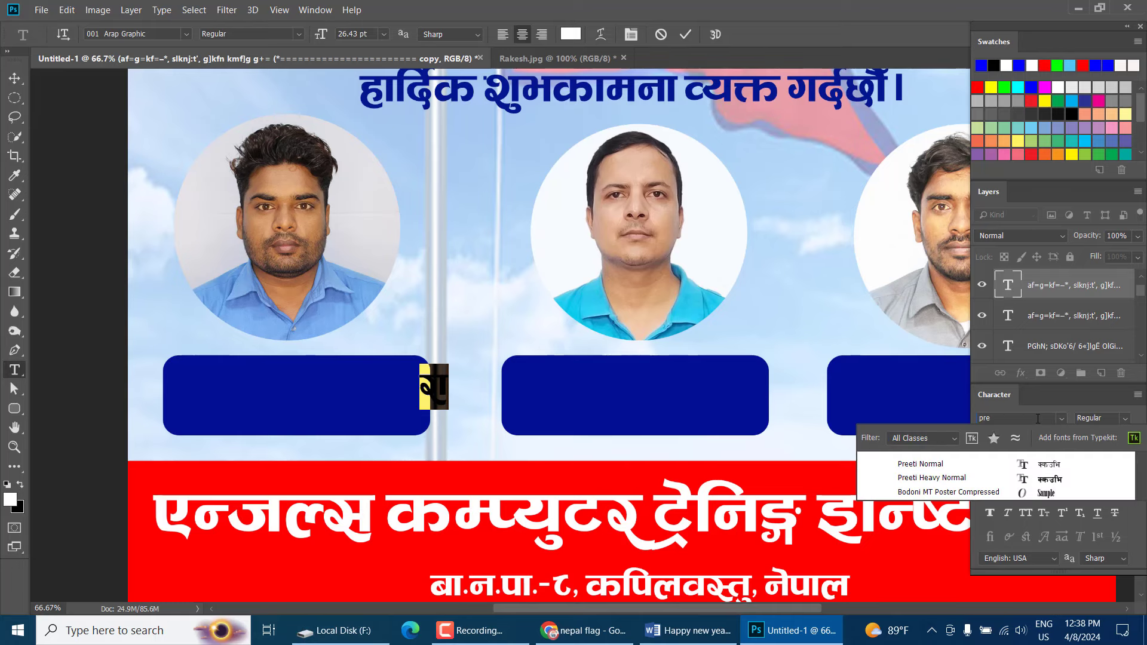
pyautogui.press('Return')
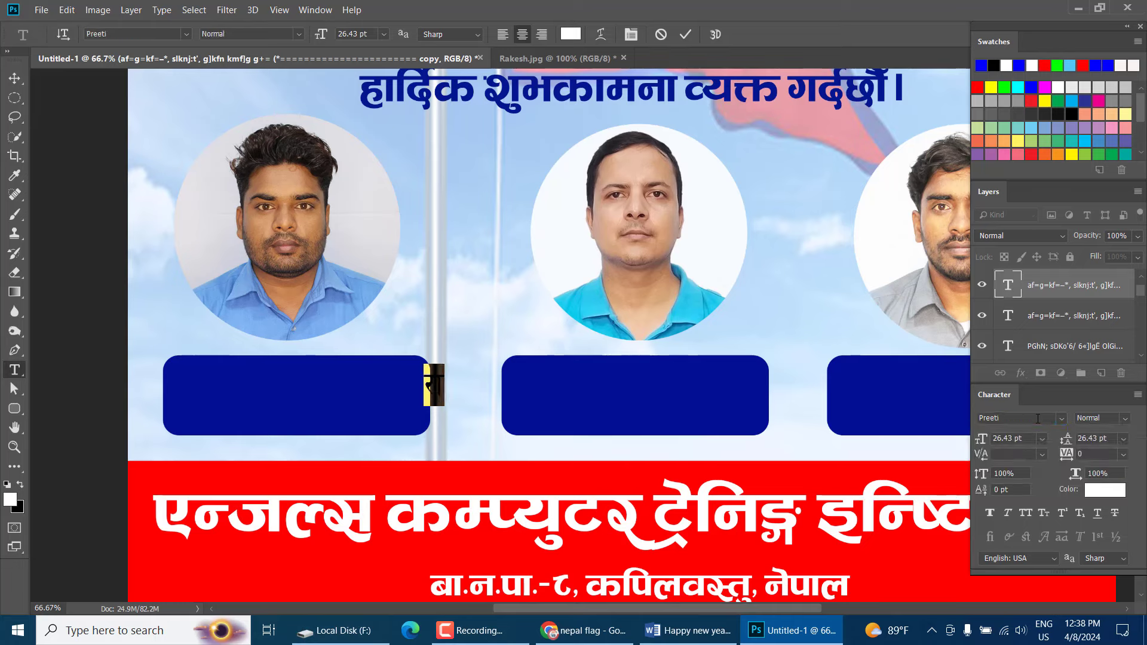
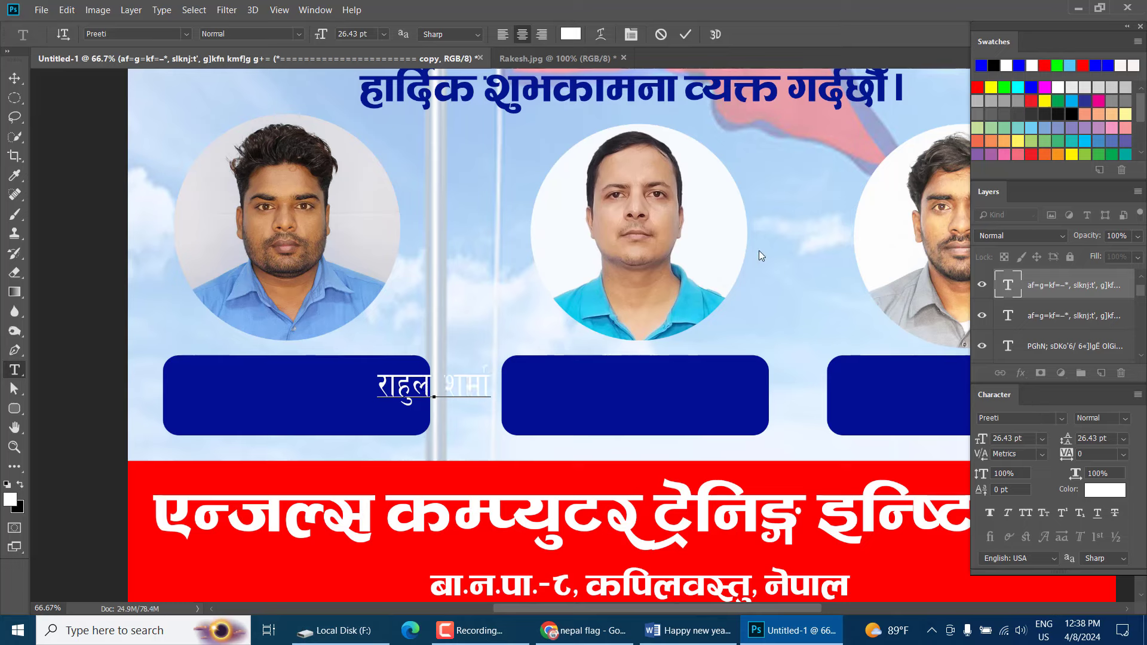
# Move and scale the name text down so it fits inside the first blue box
pyautogui.click(14, 78)
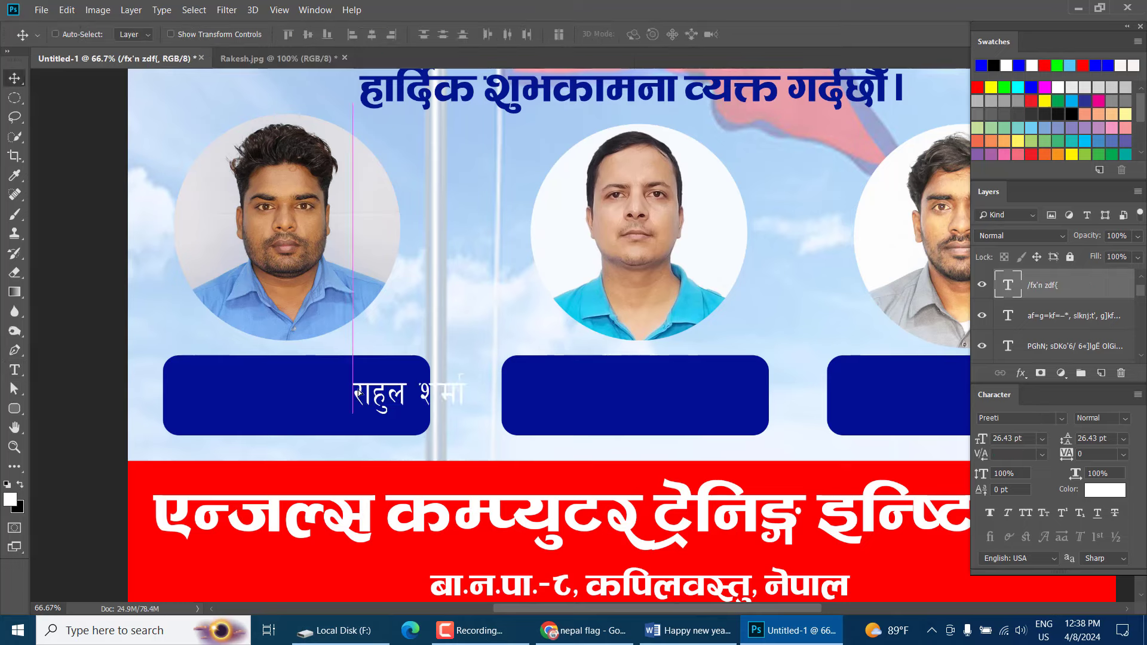
pyautogui.moveTo(433, 387); pyautogui.dragTo(397, 396)
pyautogui.hotkey('ctrl', 't')
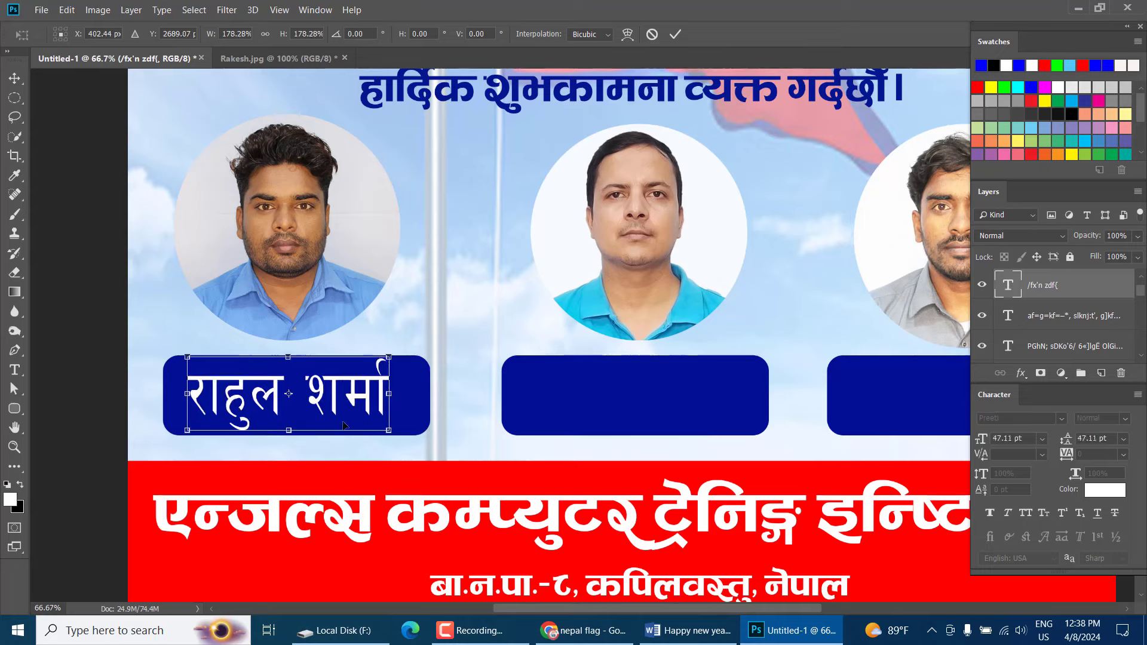
pyautogui.moveTo(290, 430)
pyautogui.mouseDown()
pyautogui.moveTo(293, 406)
pyautogui.moveTo(297, 417)
pyautogui.mouseUp()
pyautogui.press('Return')
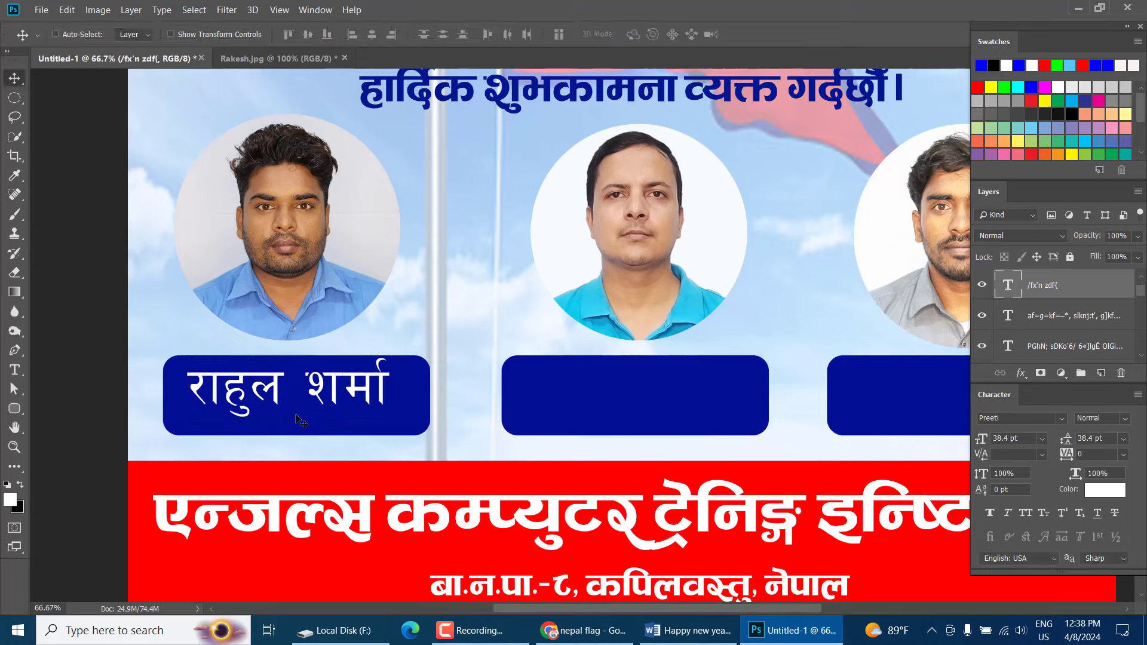
pyautogui.hotkey('ctrl', 't')
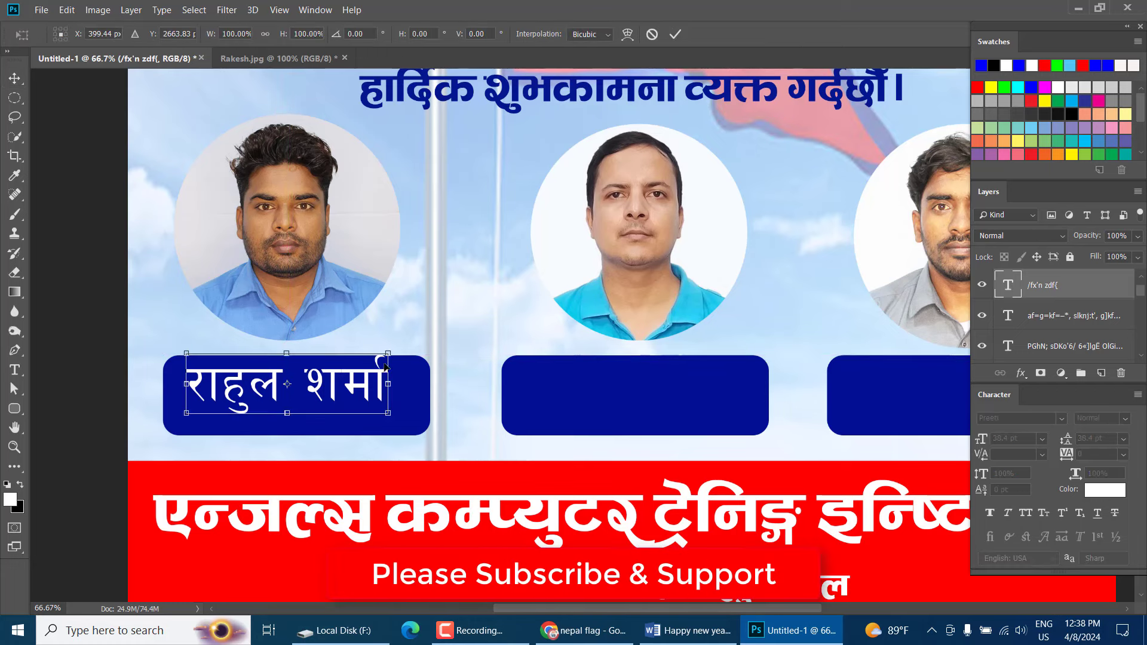
pyautogui.moveTo(388, 355); pyautogui.dragTo(356, 359)
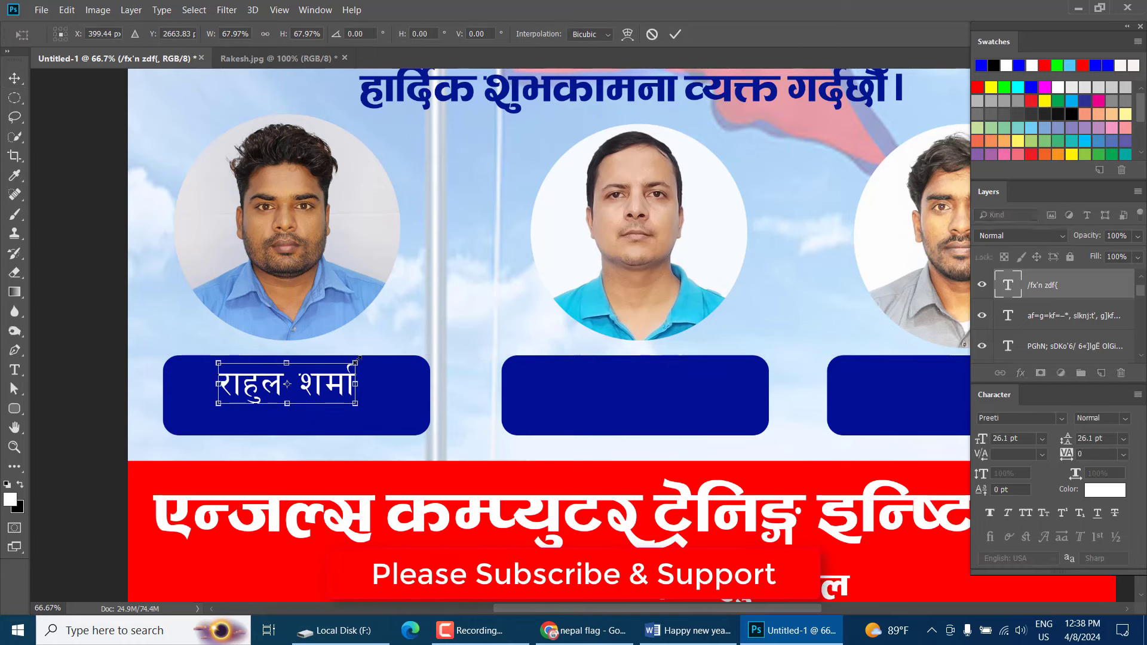
pyautogui.press('Return')
# Add the designation प्रबन्धक on a new line below the name
pyautogui.press('t')
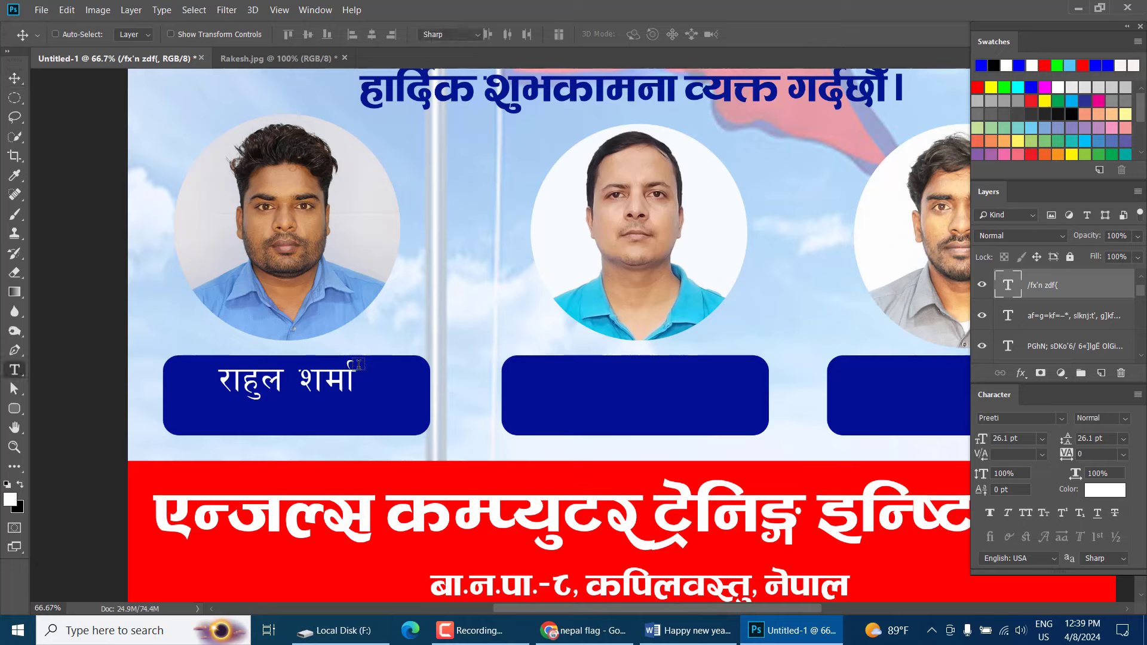
pyautogui.click(358, 371)
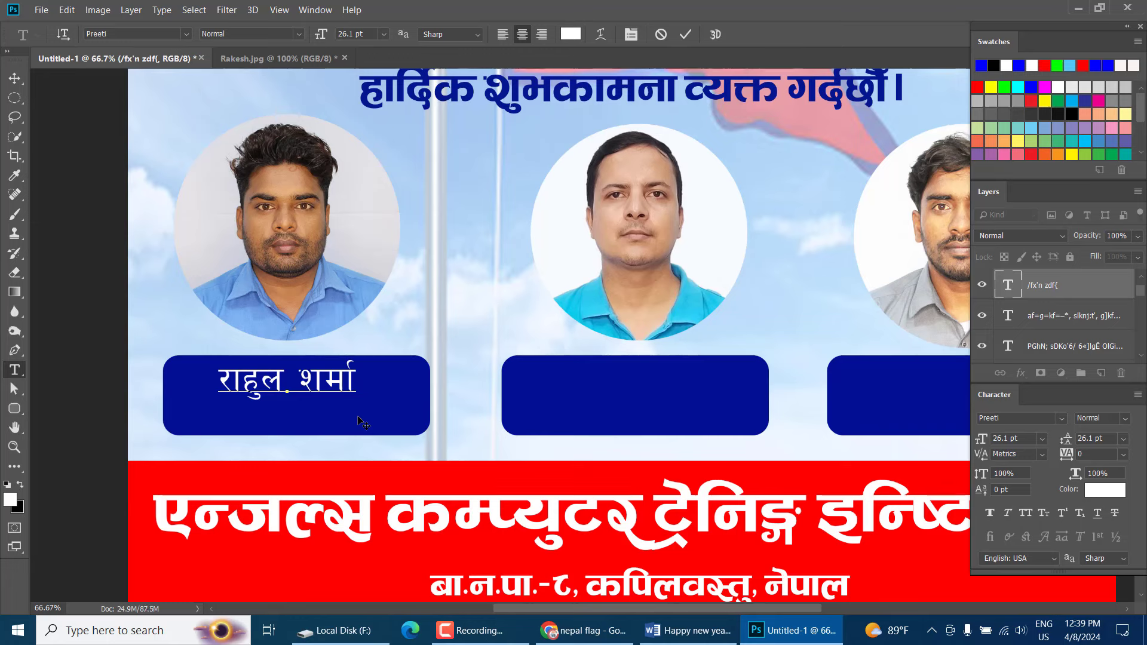
pyautogui.press('Return')
pyautogui.write('d')
pyautogui.press('BackSpace')
pyautogui.write('k|aGws')
pyautogui.hotkey('ctrl', 'Return')
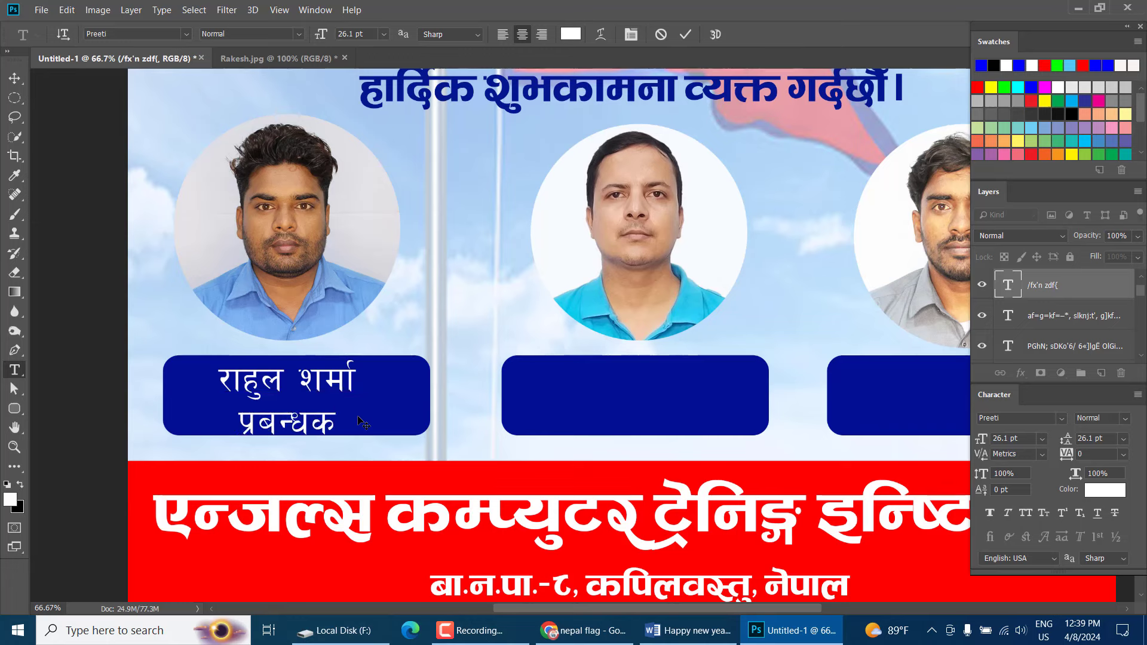
# Shrink and centre the name and designation block in the first box
pyautogui.click(12, 80)
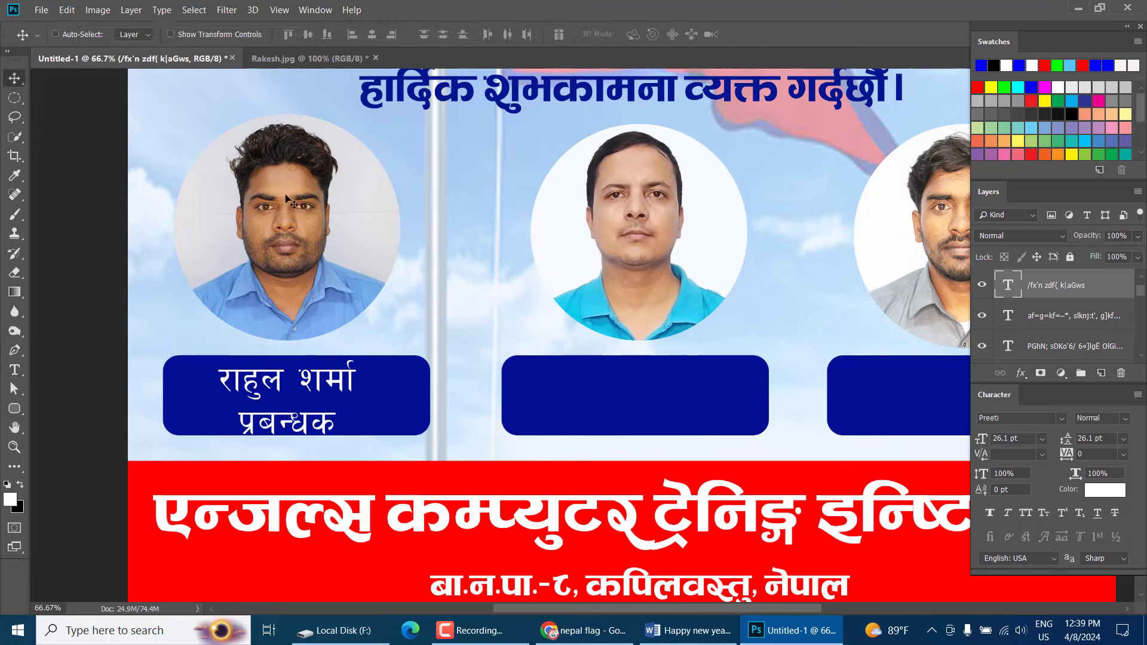
pyautogui.hotkey('ctrl', 't')
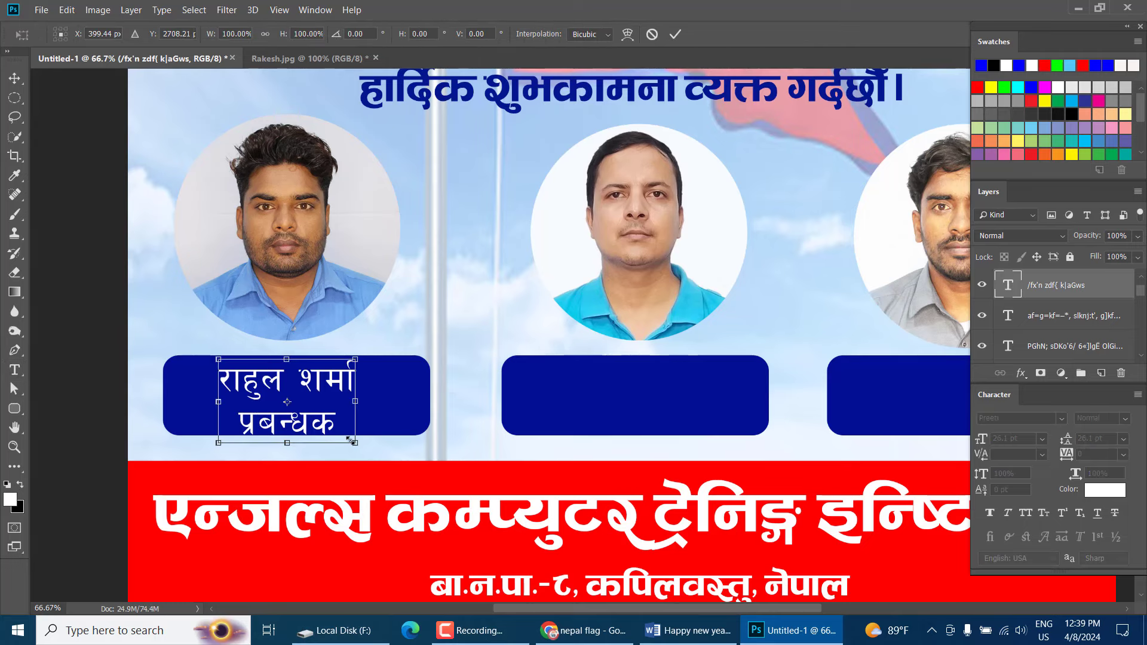
pyautogui.moveTo(351, 440); pyautogui.dragTo(327, 416)
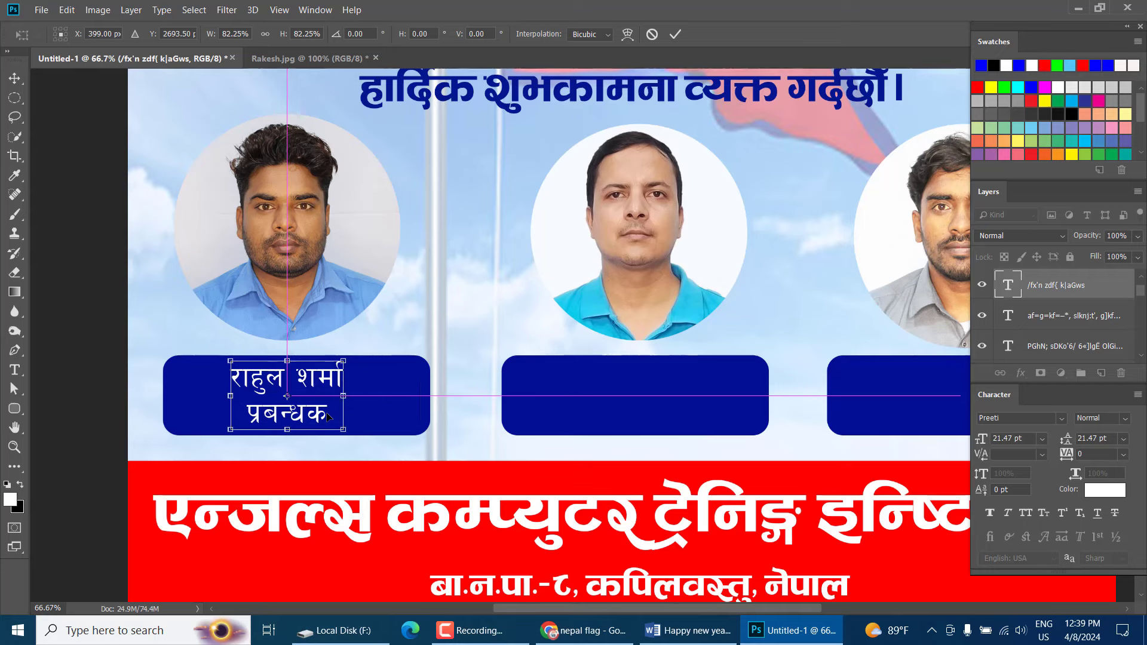
pyautogui.press('Return')
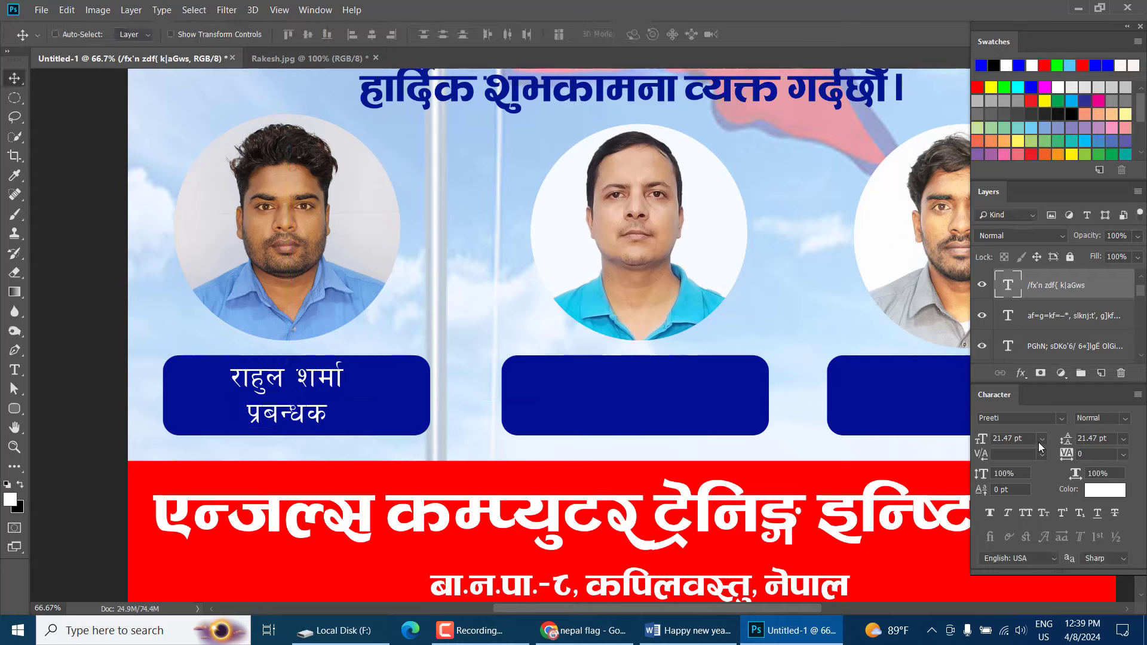
# Copy the label text into the middle box and retype the name as the second person's
pyautogui.moveTo(354, 415); pyautogui.dragTo(692, 384)
pyautogui.press('t')
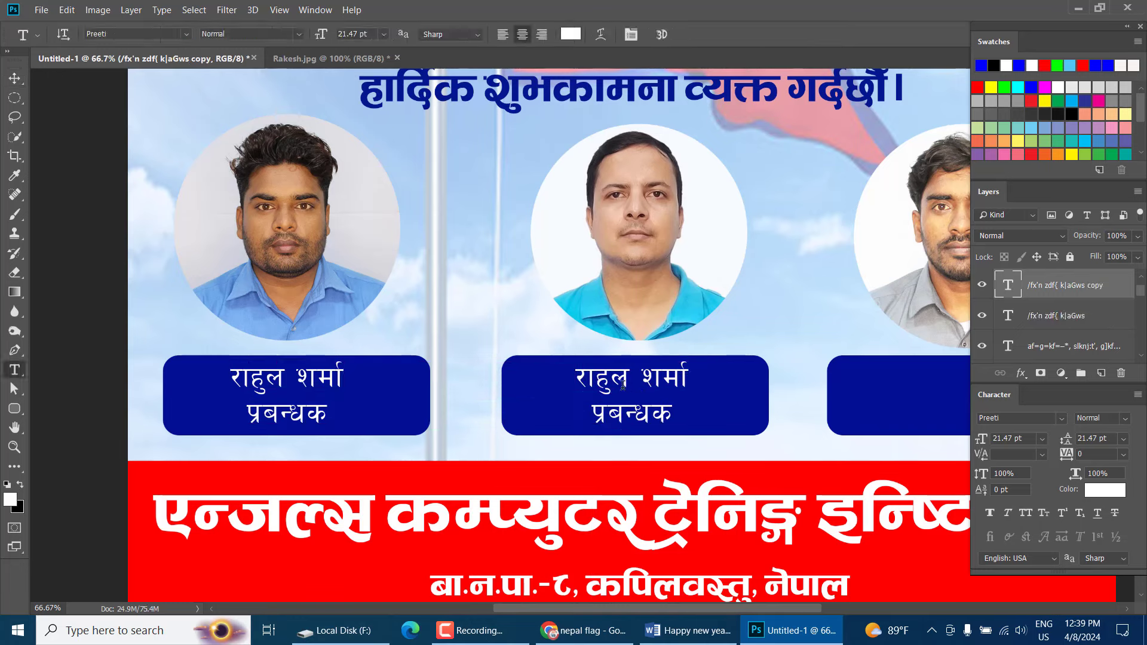
pyautogui.click(623, 385)
pyautogui.moveTo(575, 377); pyautogui.dragTo(715, 366)
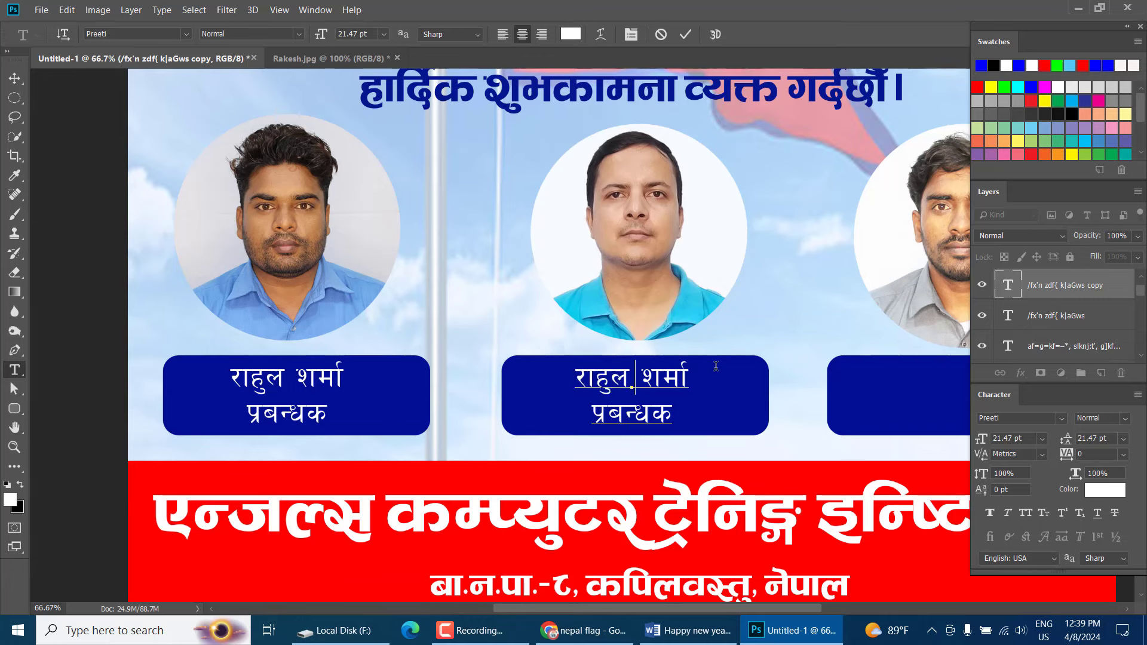
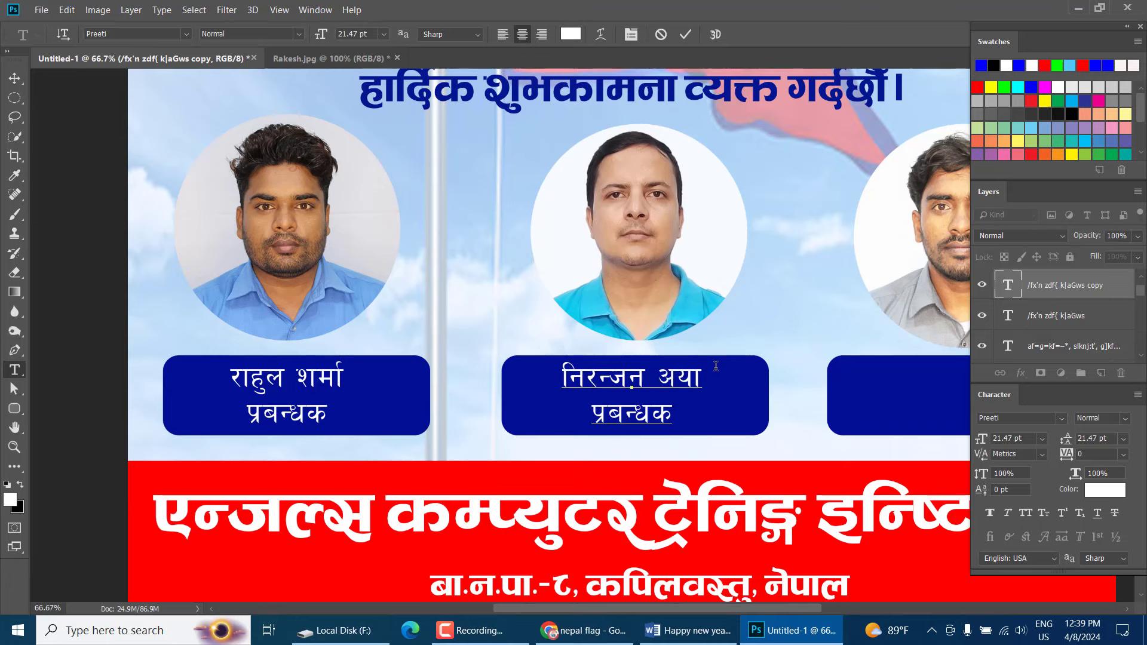
pyautogui.write('fn')
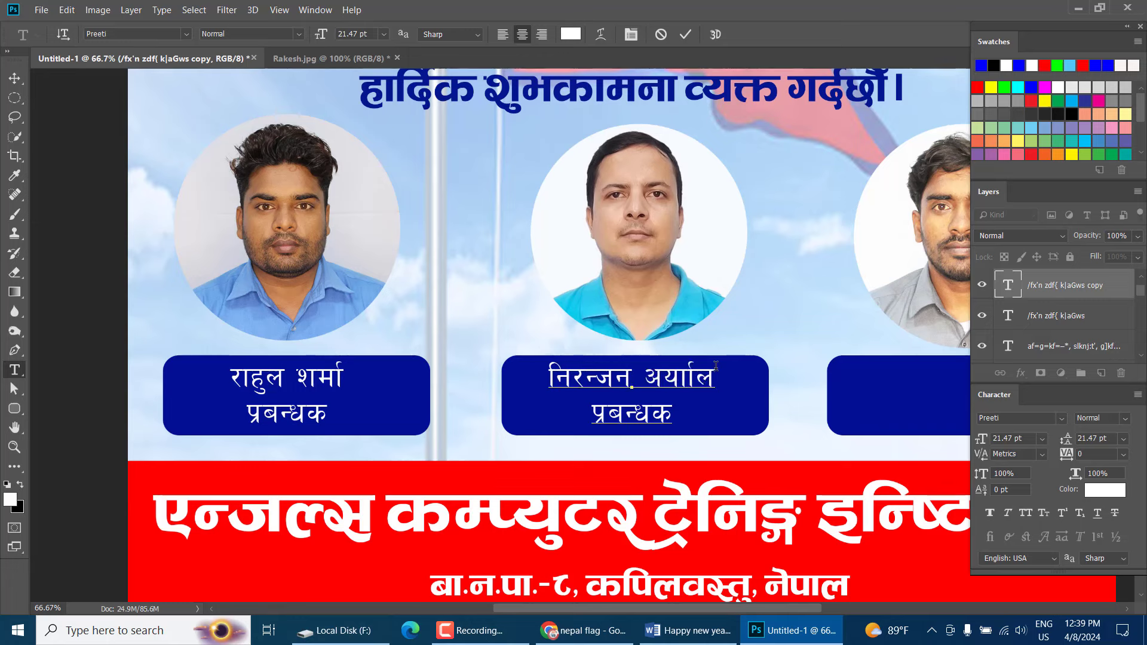
pyautogui.press('BackSpace')
pyautogui.press('BackSpace')
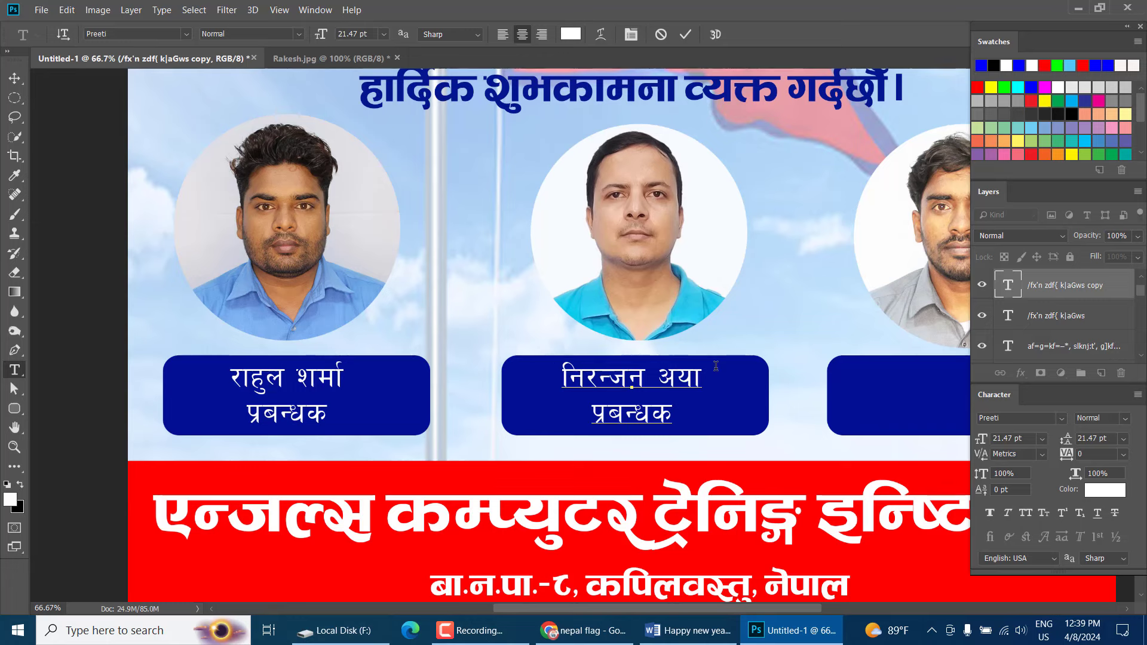
pyautogui.write('n')
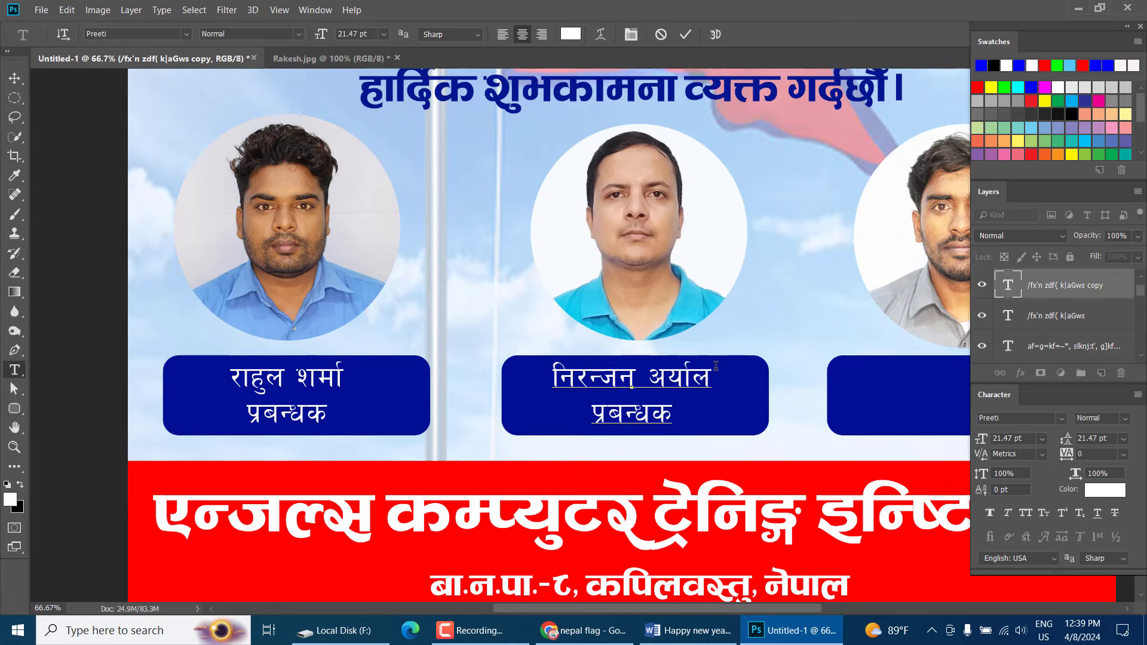
# Replace the middle label's designation प्रबन्धक with व्यवस्थापक and commit
pyautogui.moveTo(596, 410); pyautogui.dragTo(710, 406)
pyautogui.click(710, 406)
pyautogui.write('Jo')
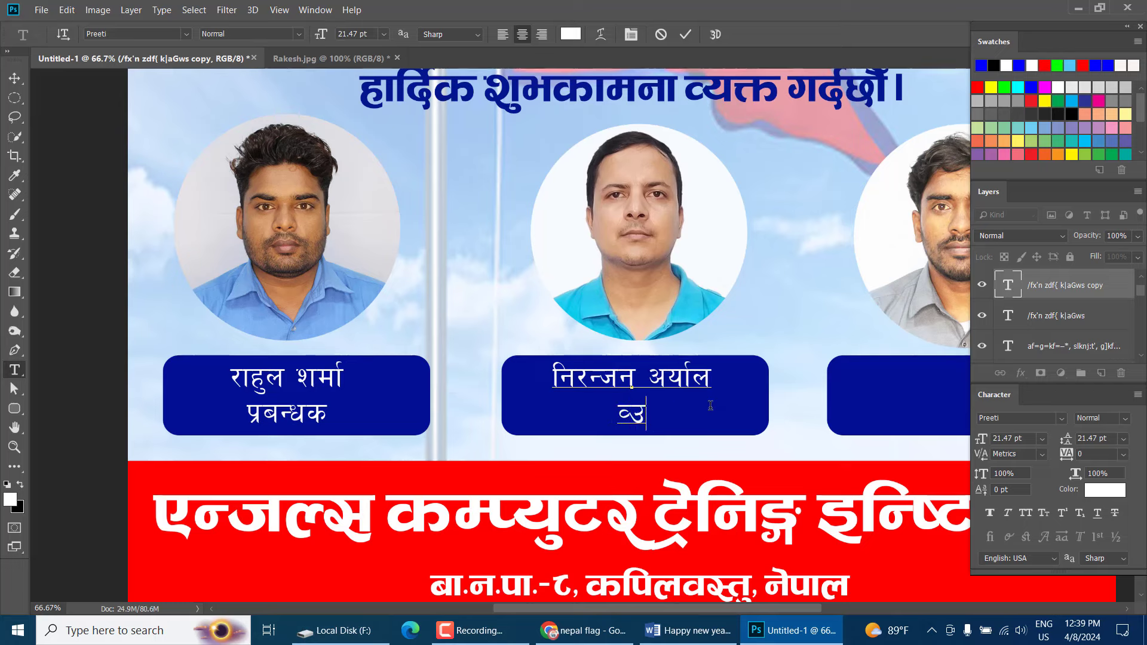
pyautogui.press('BackSpace')
pyautogui.write('oj')
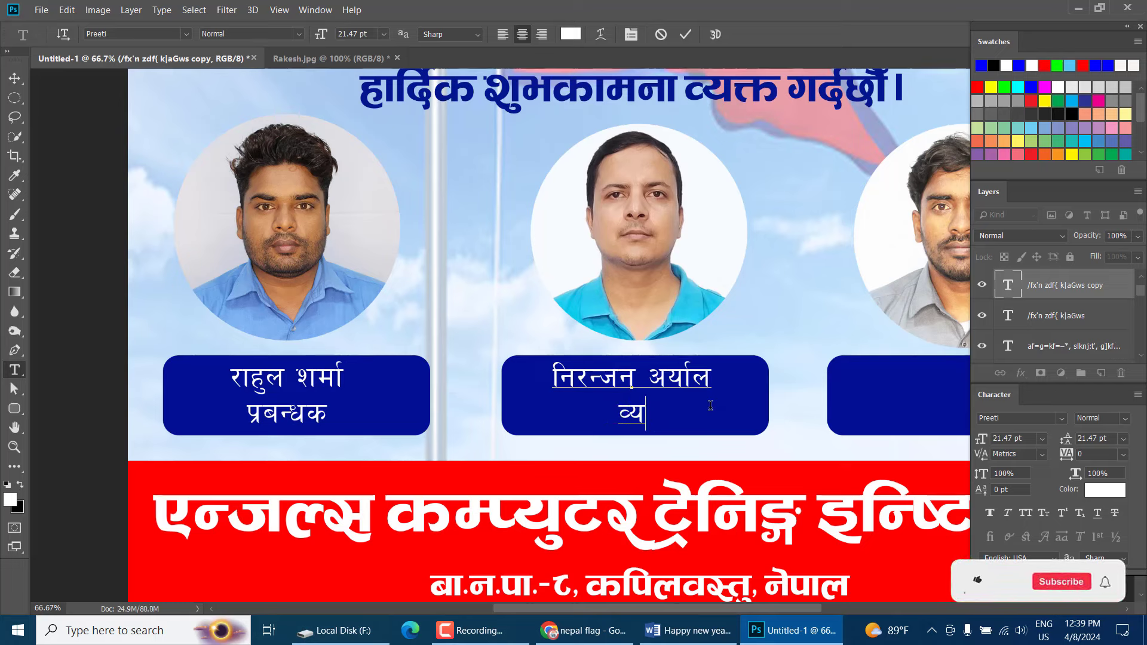
pyautogui.write(';')
pyautogui.press('BackSpace')
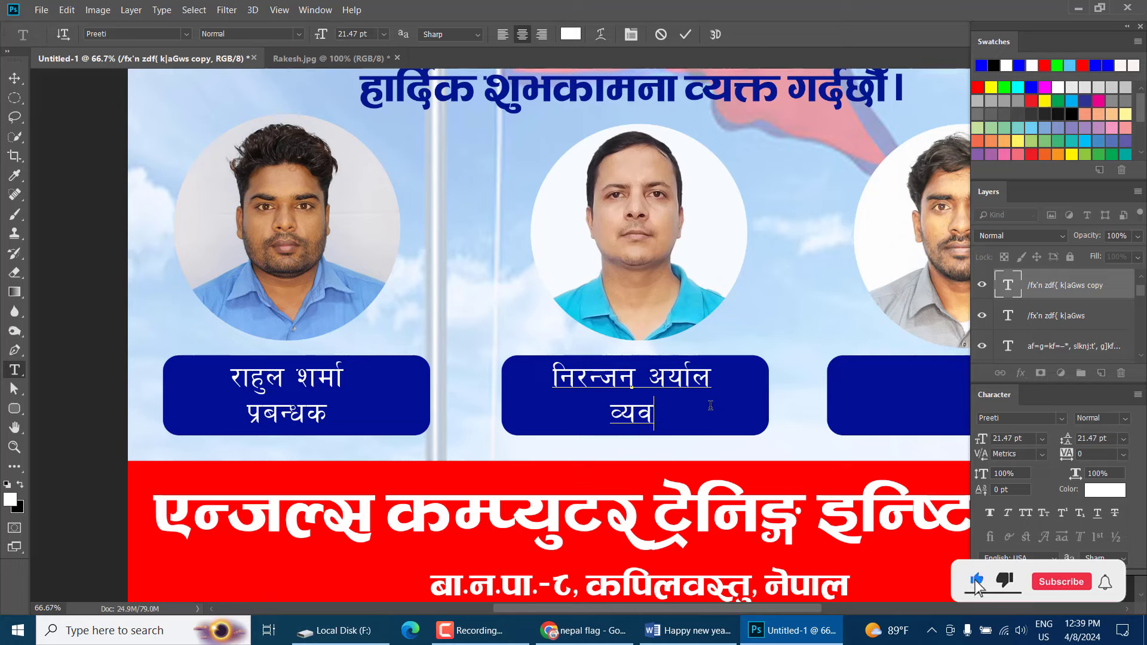
pyautogui.write(';')
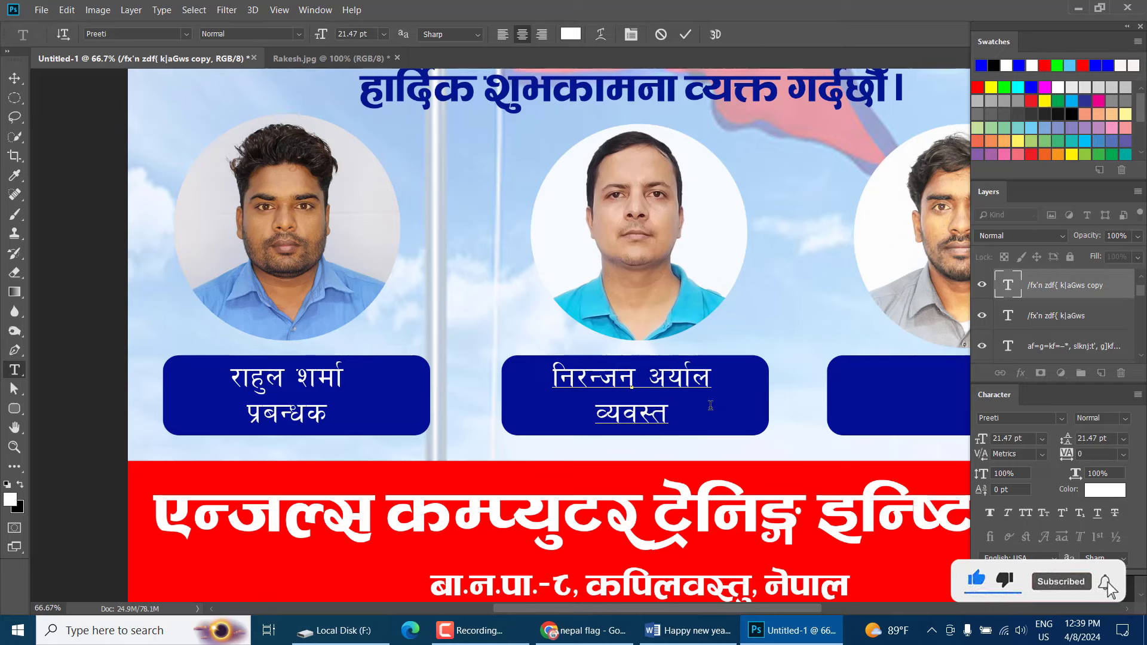
pyautogui.write('\\yt')
pyautogui.press('BackSpace')
pyautogui.write('fks')
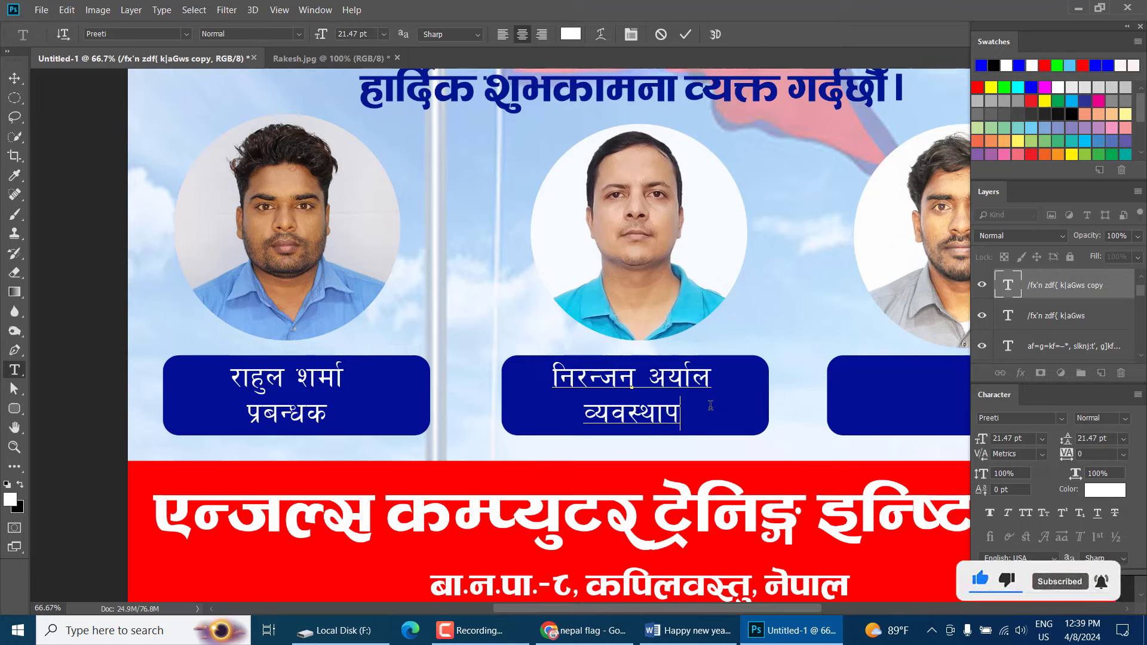
pyautogui.hotkey('ctrl', 'Return')
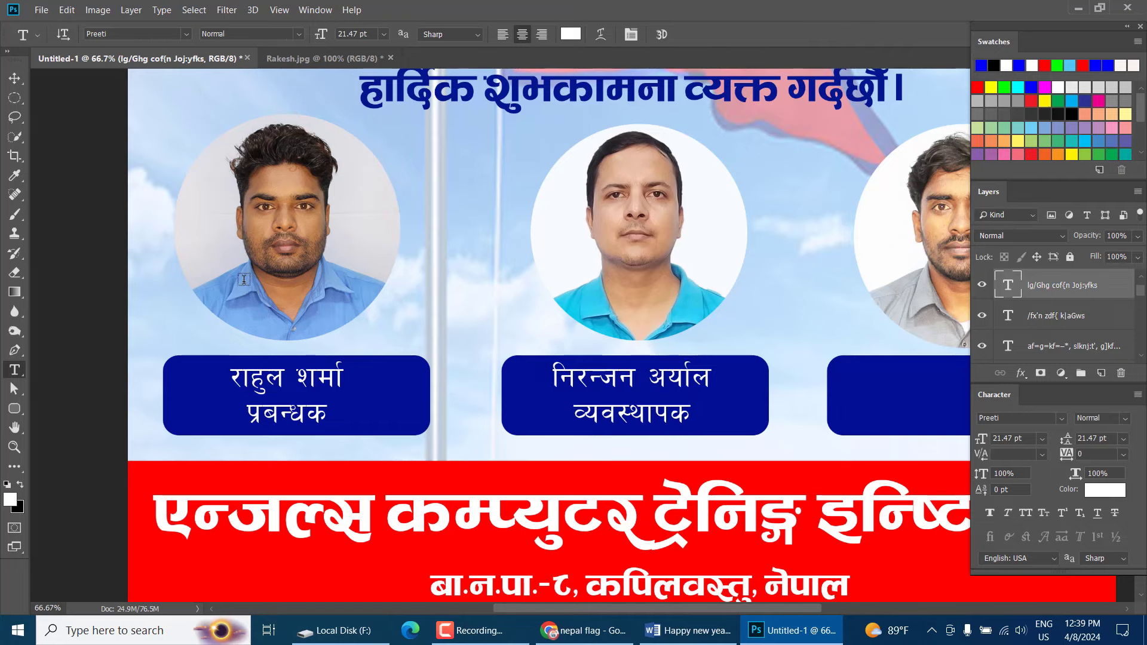
# Copy the middle label text into the third box and replace it with the third person's name
pyautogui.click(14, 78)
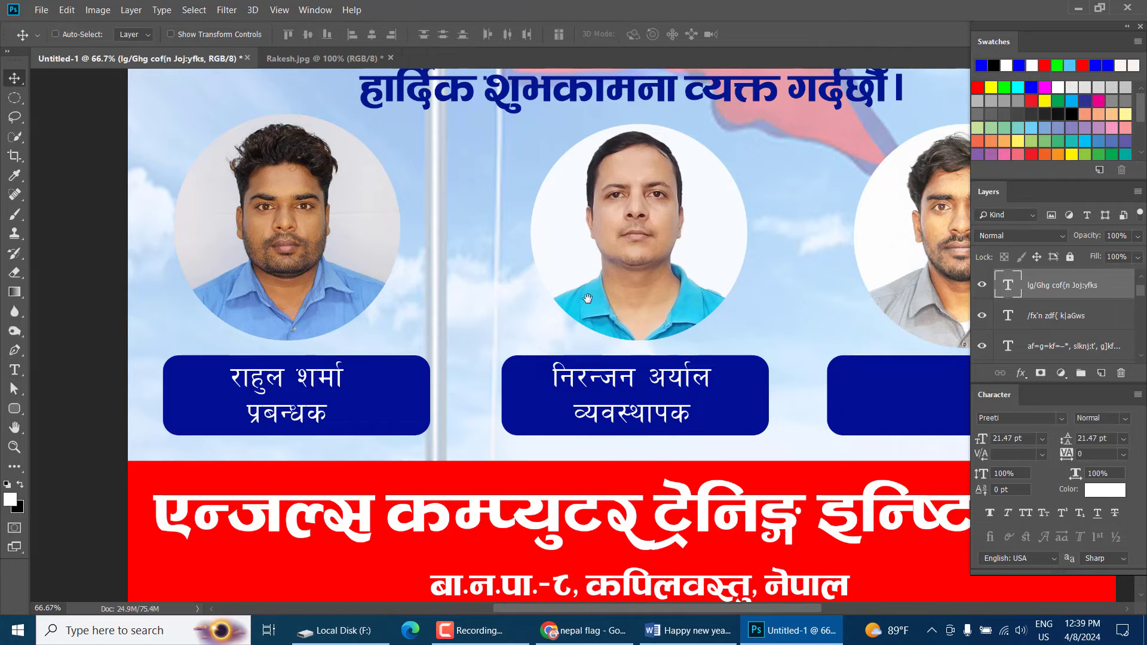
pyautogui.moveTo(769, 334); pyautogui.dragTo(480, 323)
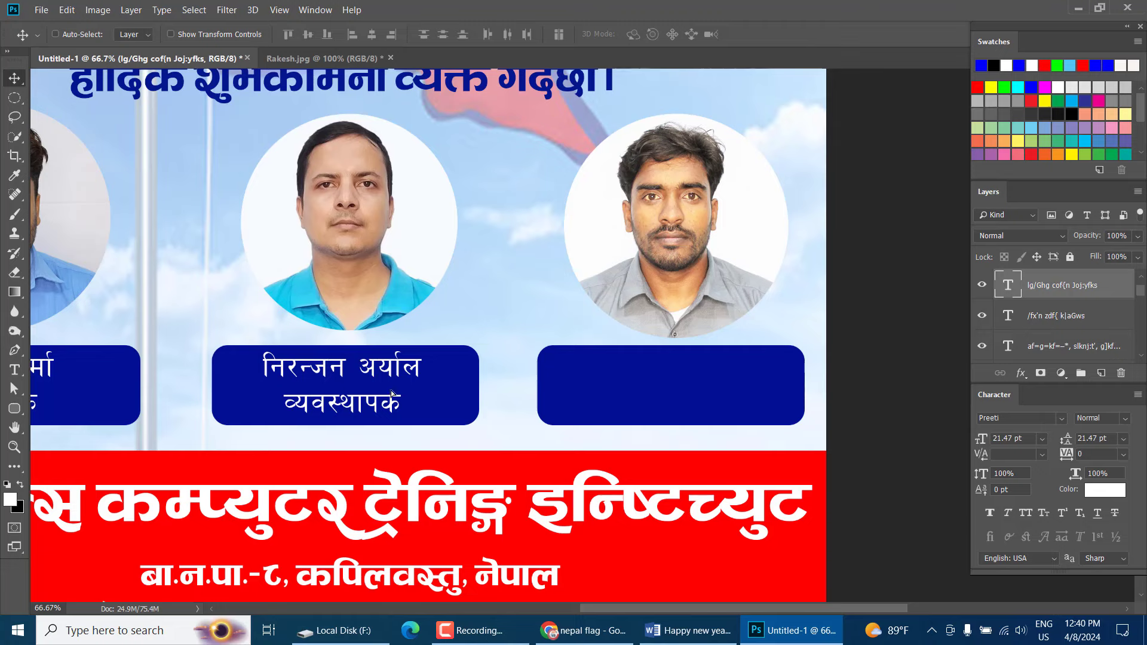
pyautogui.moveTo(391, 393); pyautogui.dragTo(670, 392)
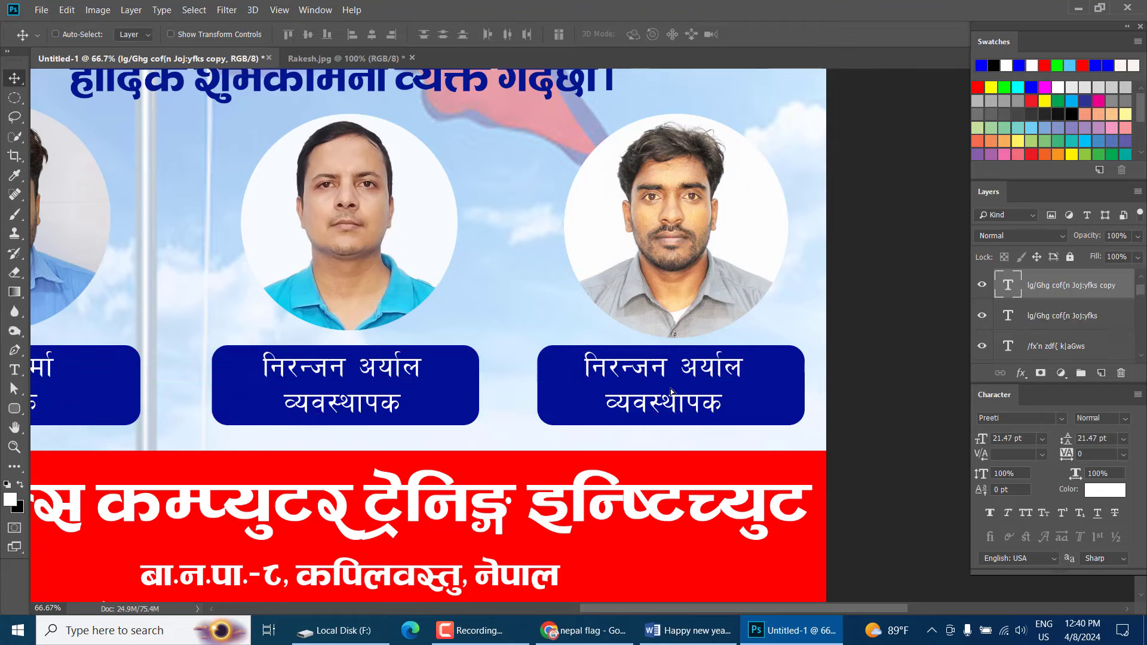
pyautogui.press('t')
pyautogui.click(669, 386)
pyautogui.hotkey('ctrl', 'a')
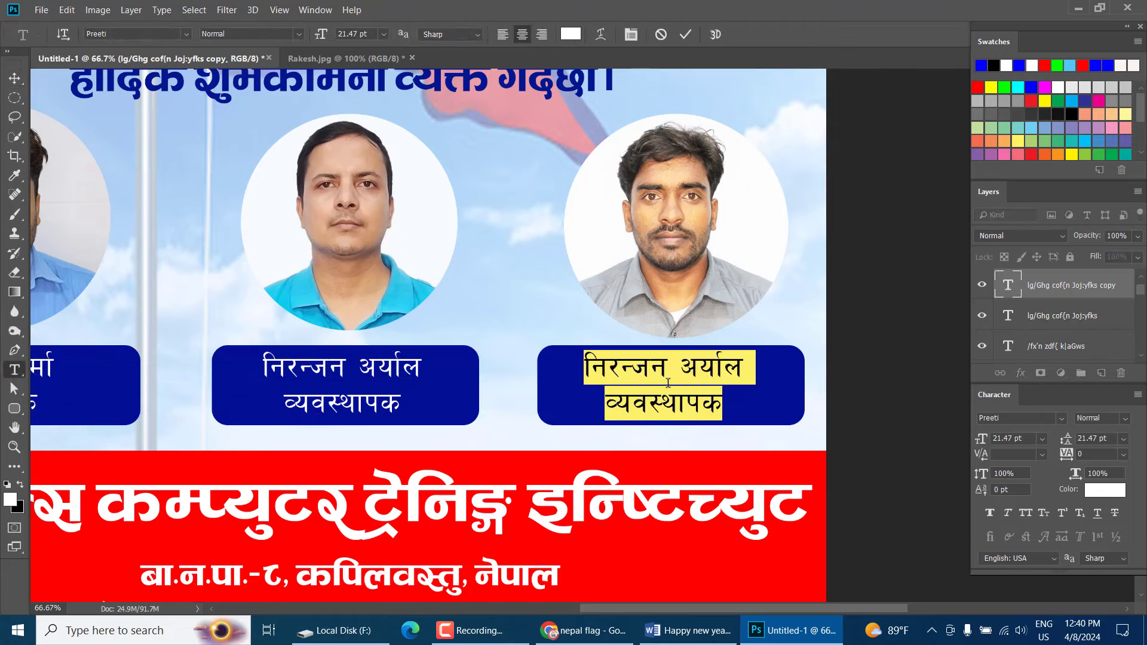
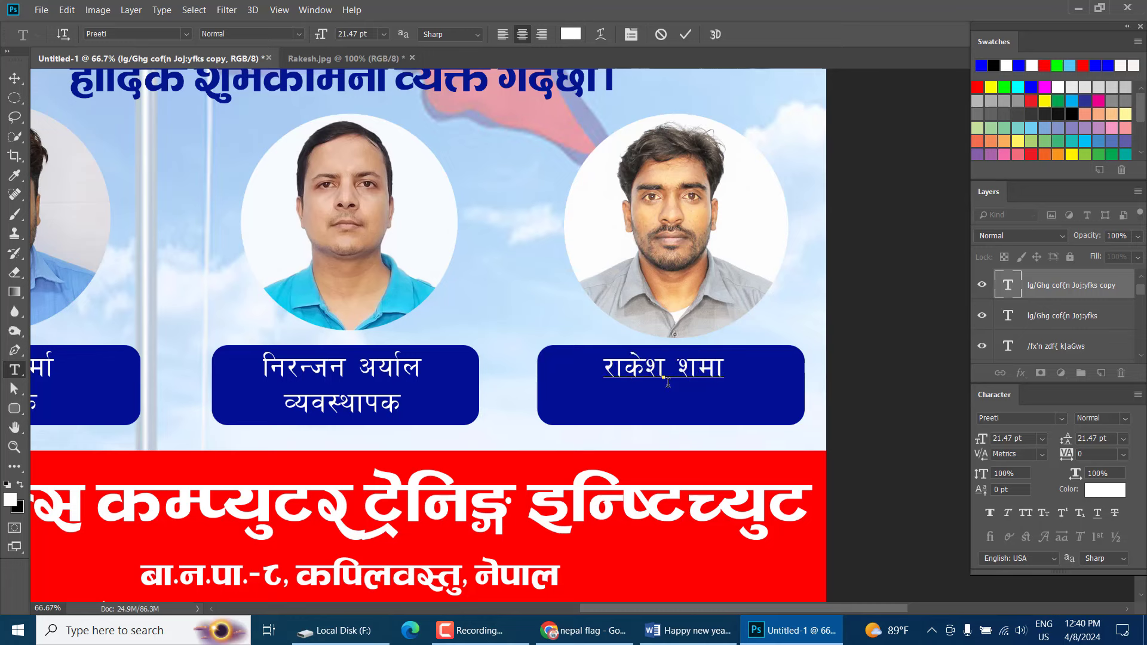
pyautogui.hotkey('ctrl', 'Return')
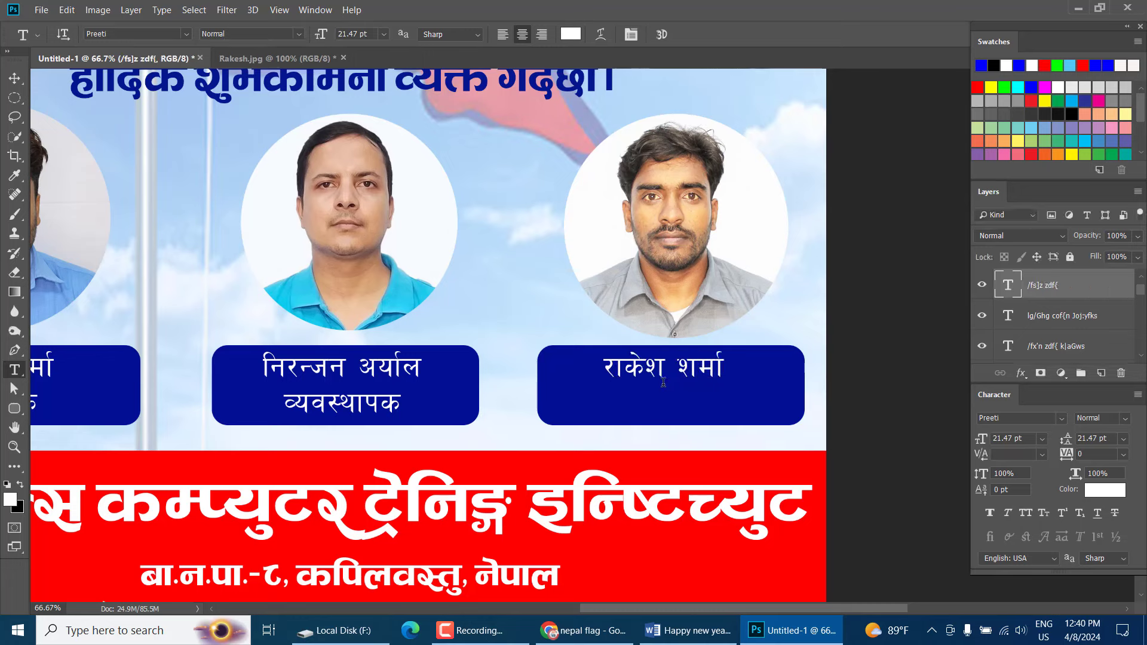
# Add the designation निर्देशक below the third person's name
pyautogui.click(683, 373)
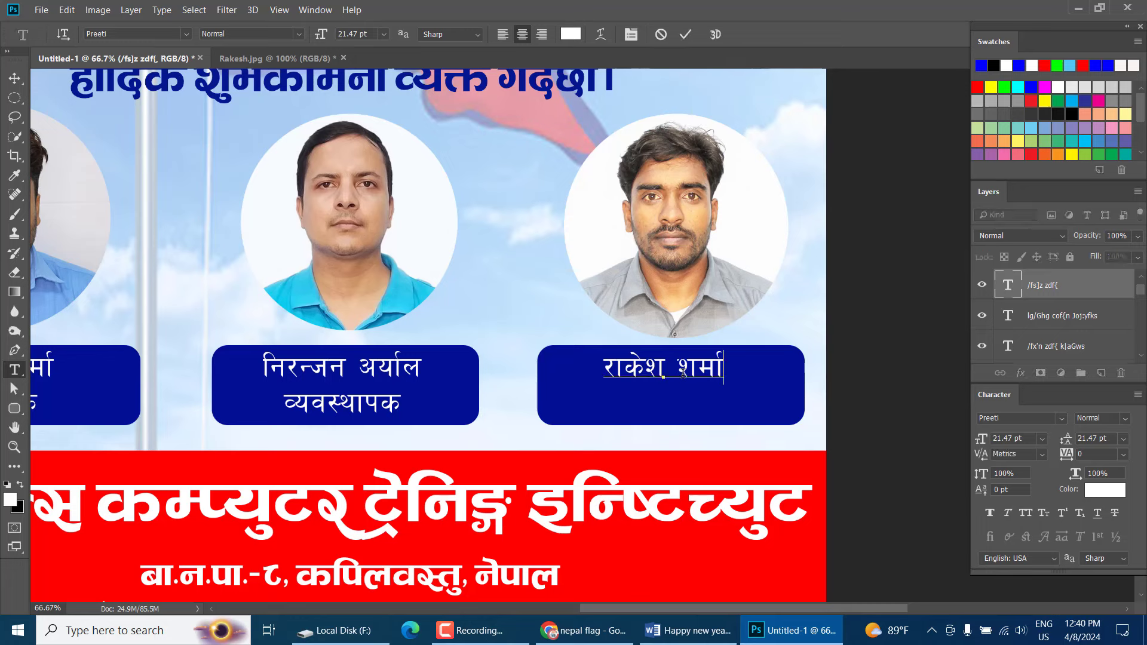
pyautogui.write('lgb]{zs')
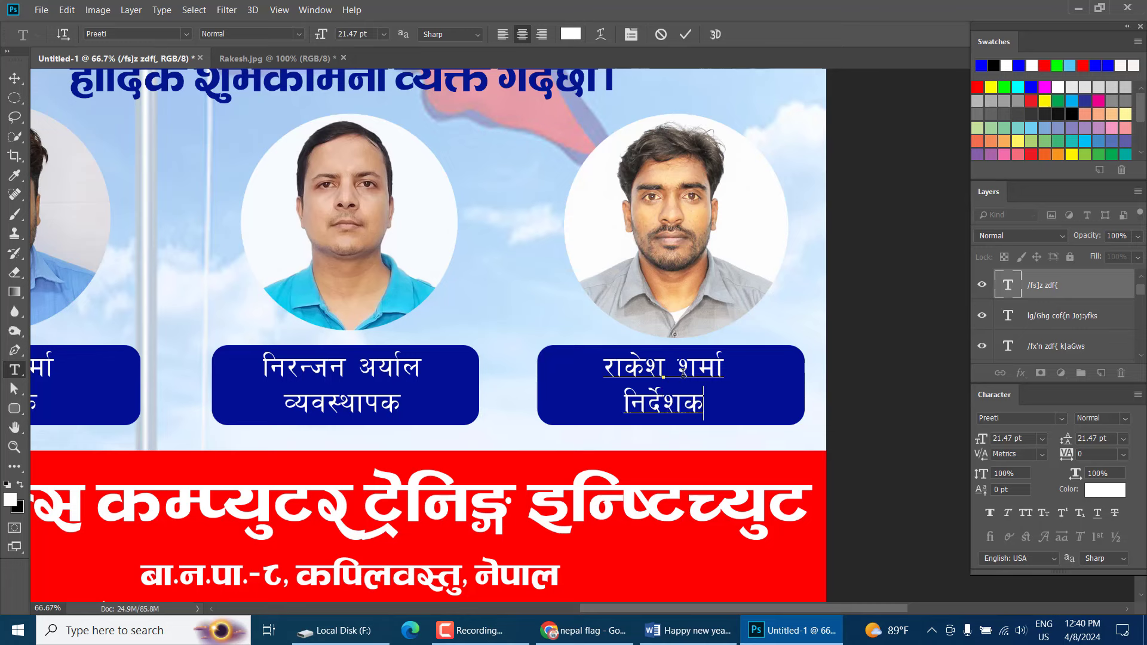
pyautogui.hotkey('ctrl', 'Return')
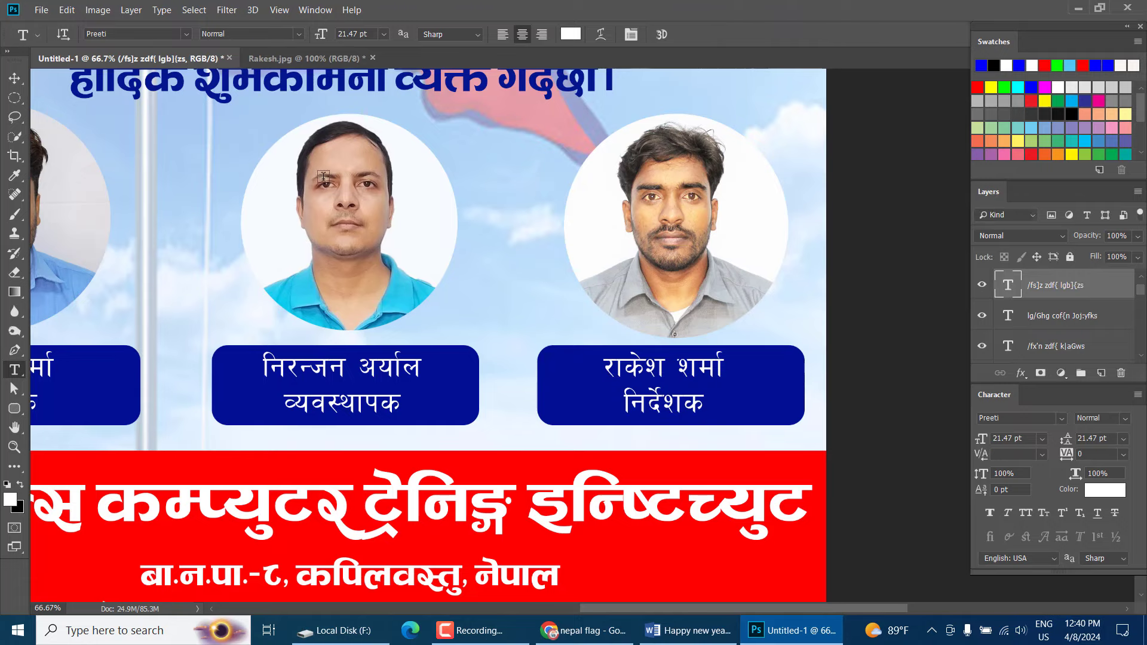
# Zoom out to the whole card and select the first label's text layer
pyautogui.click(14, 78)
pyautogui.hotkey('ctrl', '-')
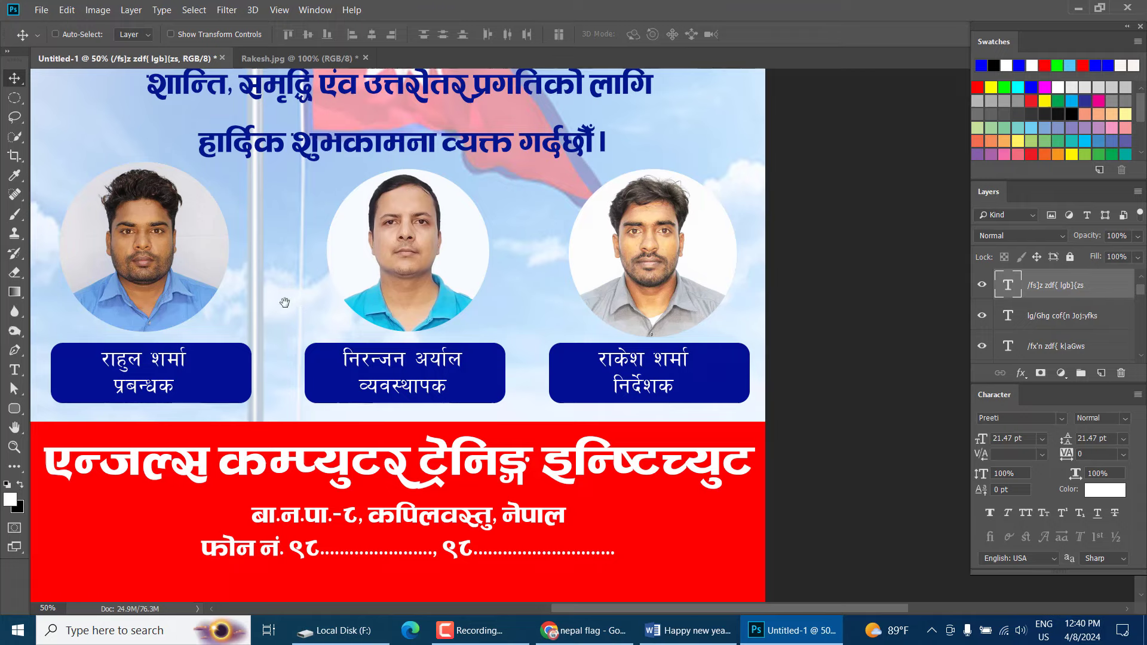
pyautogui.moveTo(297, 301); pyautogui.dragTo(383, 328)
pyautogui.hscroll(3, 383, 329)
pyautogui.rightClick(261, 405)
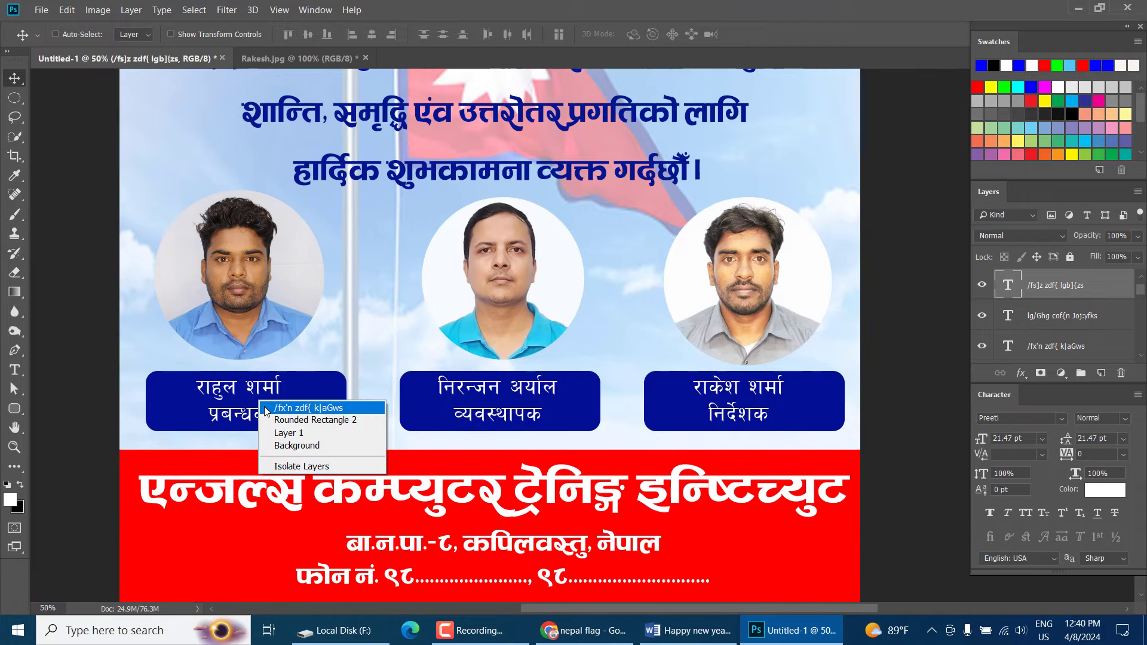
pyautogui.click(287, 411)
# Browse the font list for Ananda 1 Hv, leaving the label set in Oswald Regular
pyautogui.click(1060, 419)
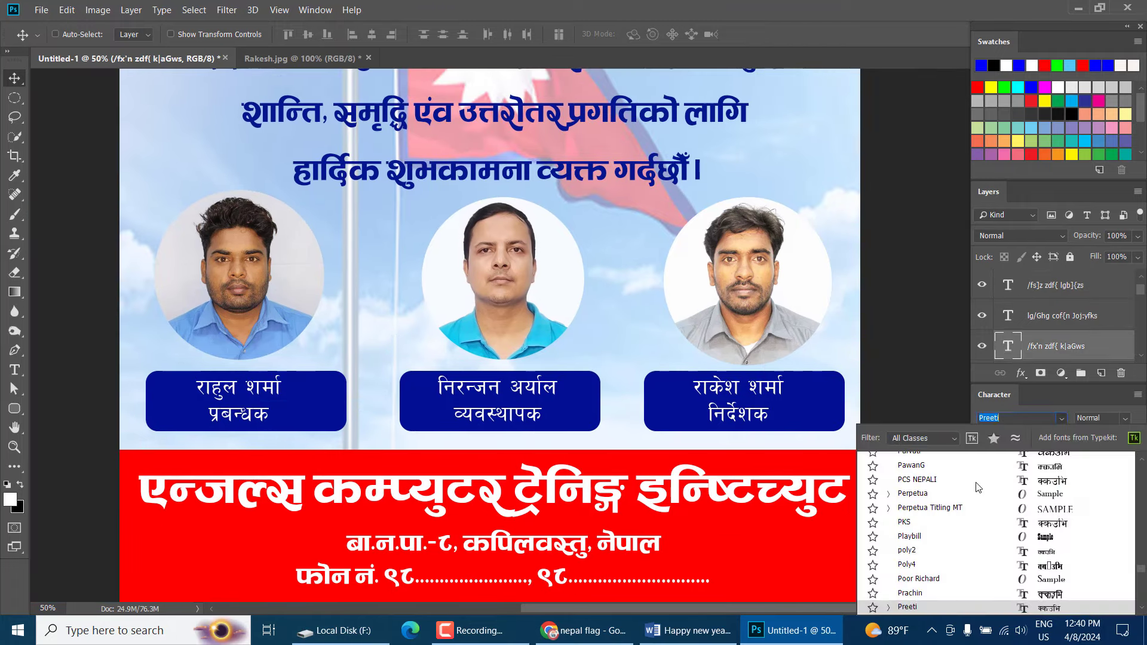
pyautogui.press('Up')
pyautogui.press('Up')
pyautogui.press('Up')
pyautogui.press('Up')
pyautogui.press('Up')
pyautogui.press('Up')
pyautogui.press('Up')
pyautogui.press('Up')
pyautogui.press('Up')
pyautogui.press('Up')
pyautogui.press('Up')
pyautogui.scroll(5, 995, 498)
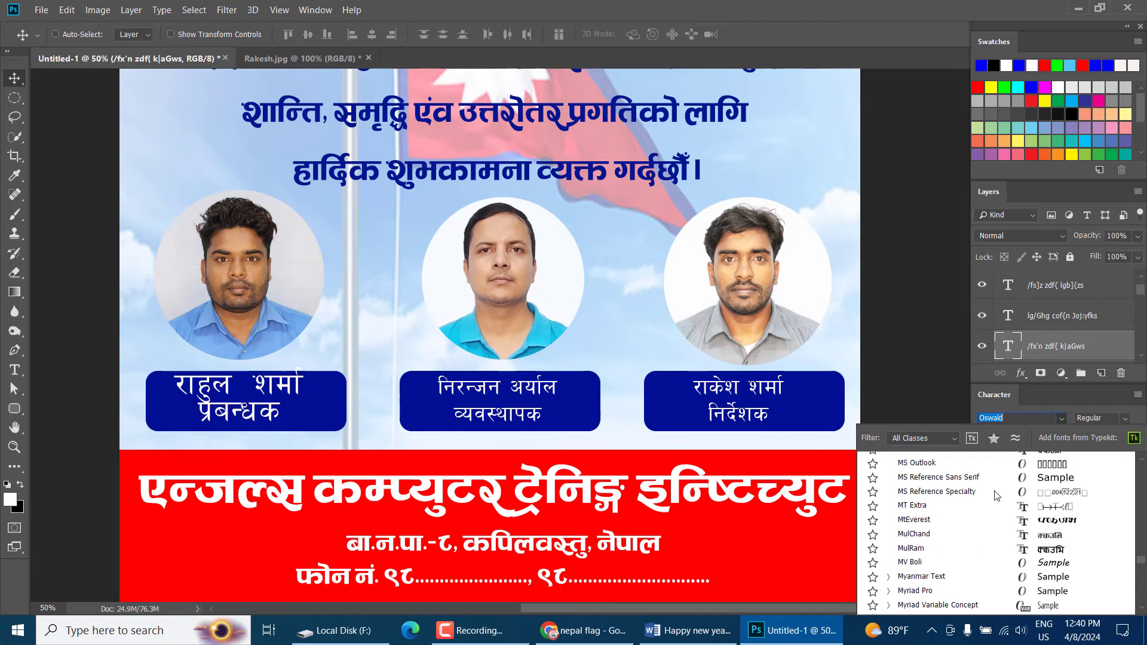
pyautogui.moveTo(1142, 561); pyautogui.dragTo(1145, 457)
pyautogui.scroll(5, 1141, 473)
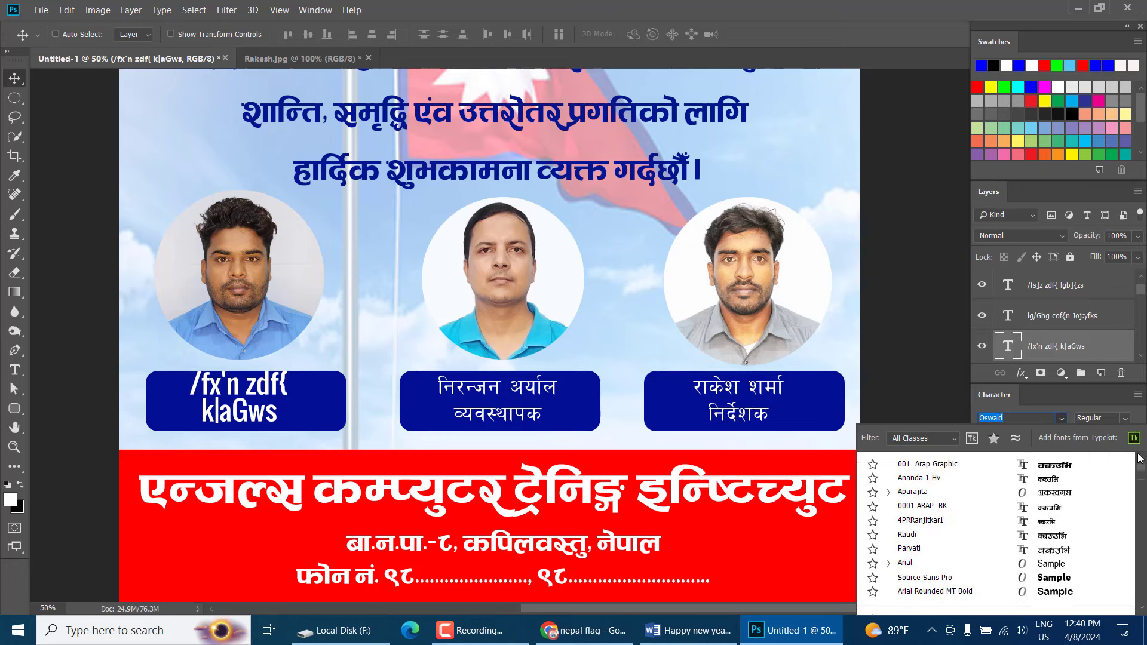
# Set the left, middle and right staff name labels in the Ananda 1 Hv font
pyautogui.click(1045, 479)
pyautogui.rightClick(553, 393)
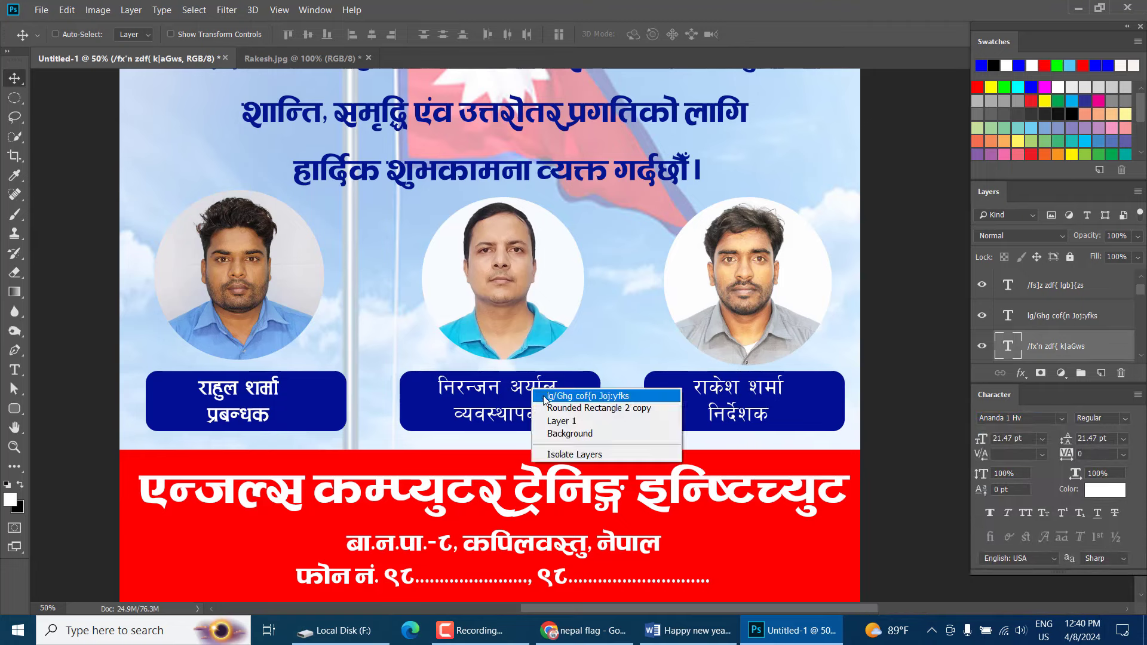
pyautogui.click(567, 464)
pyautogui.click(1062, 418)
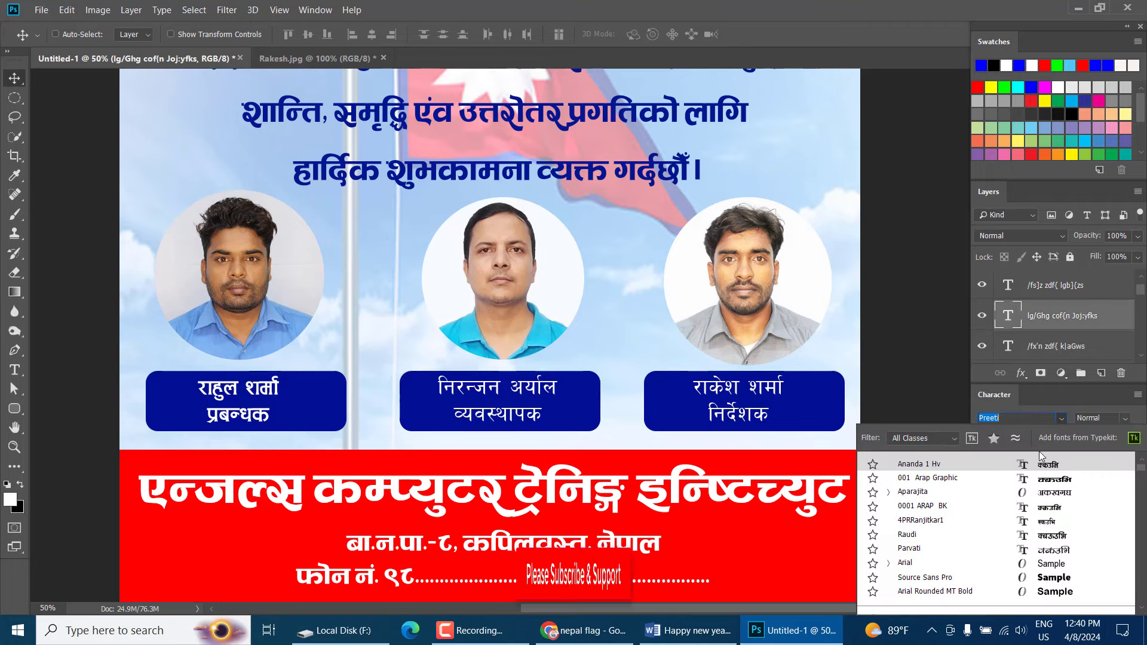
pyautogui.click(1026, 465)
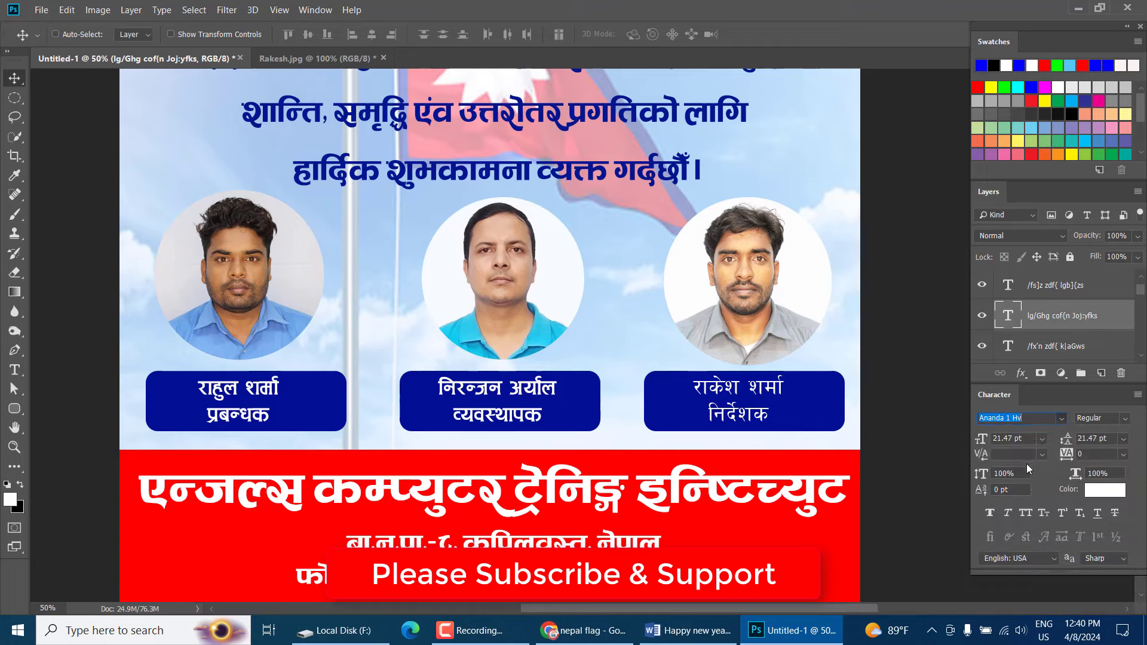
pyautogui.rightClick(770, 393)
pyautogui.click(806, 397)
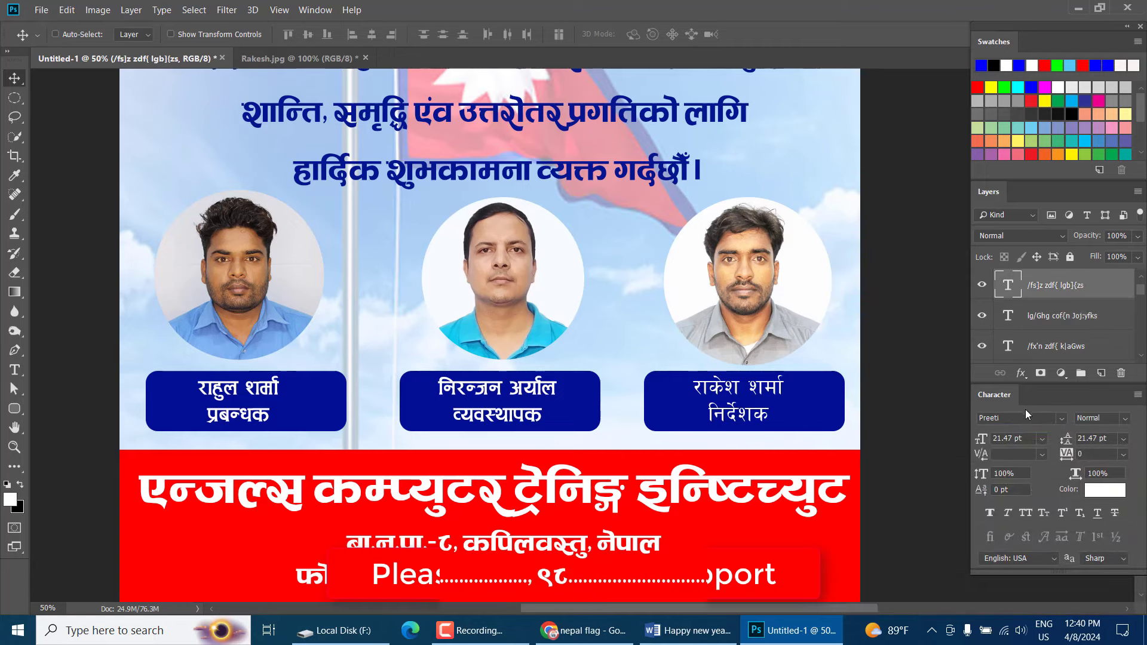
pyautogui.click(1061, 420)
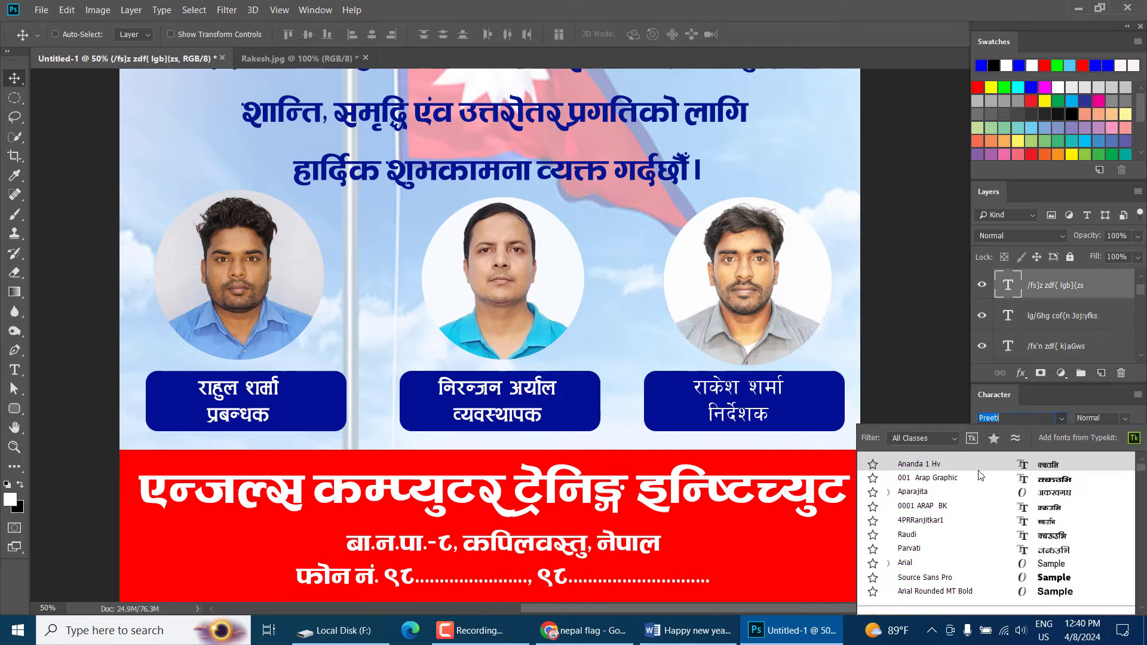
pyautogui.click(989, 461)
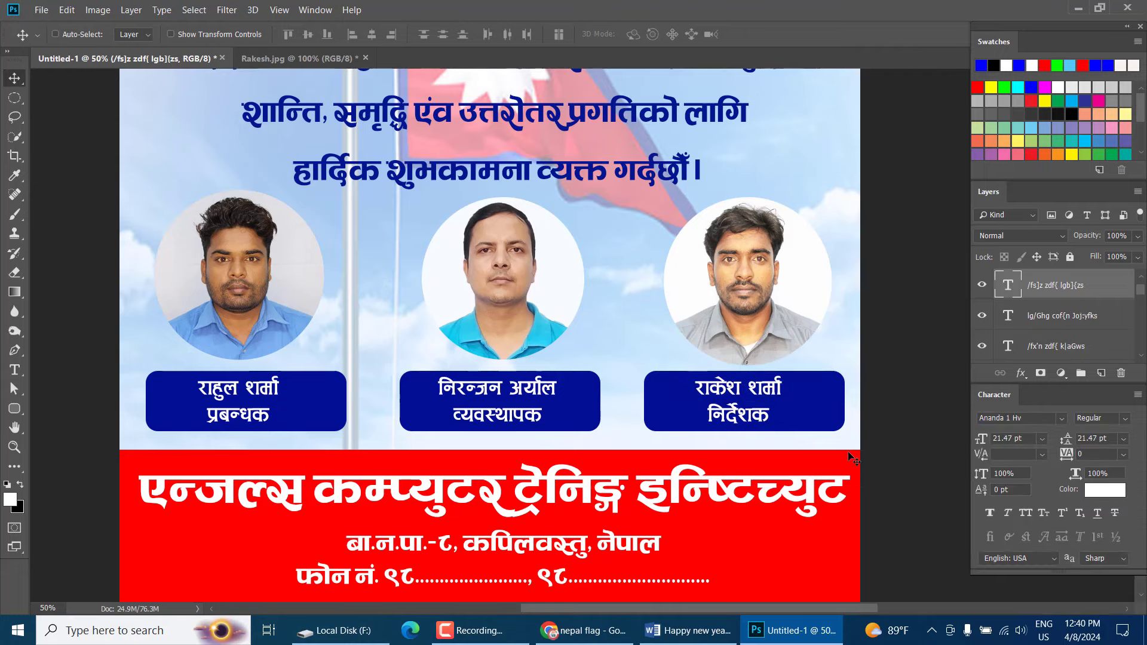
# Give the left photo (Layer 3) a 6 px stroke in the banner's sampled red
pyautogui.scroll(-2, 850, 457)
pyautogui.scroll(5, 852, 458)
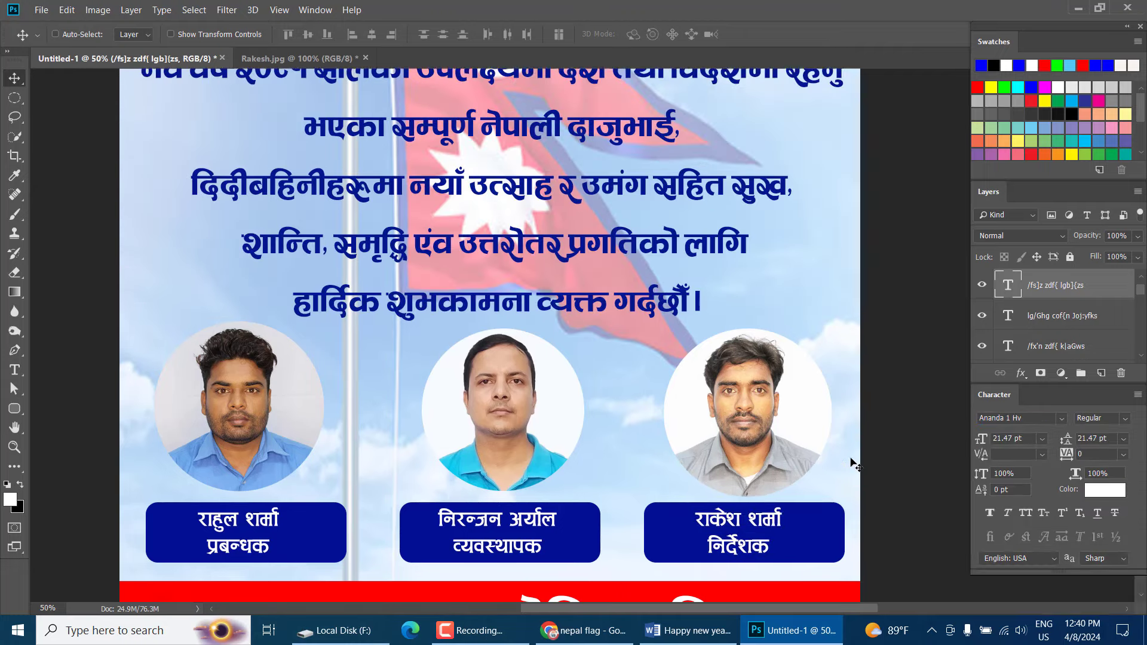
pyautogui.scroll(3, 853, 464)
pyautogui.scroll(-4, 853, 464)
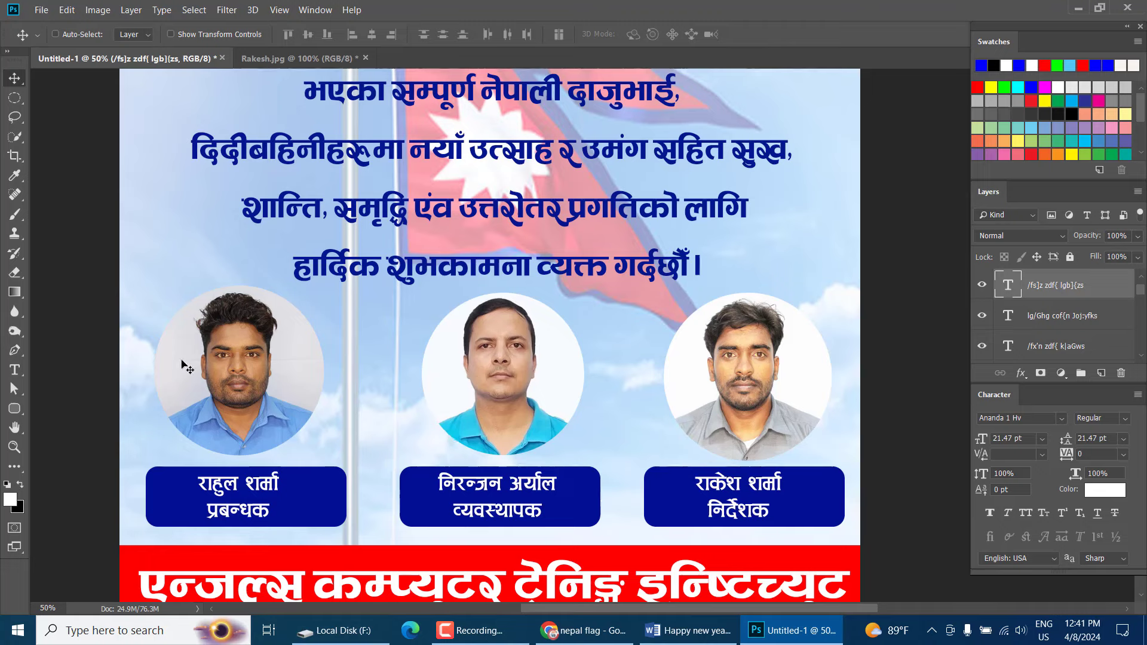
pyautogui.rightClick(292, 361)
pyautogui.click(311, 365)
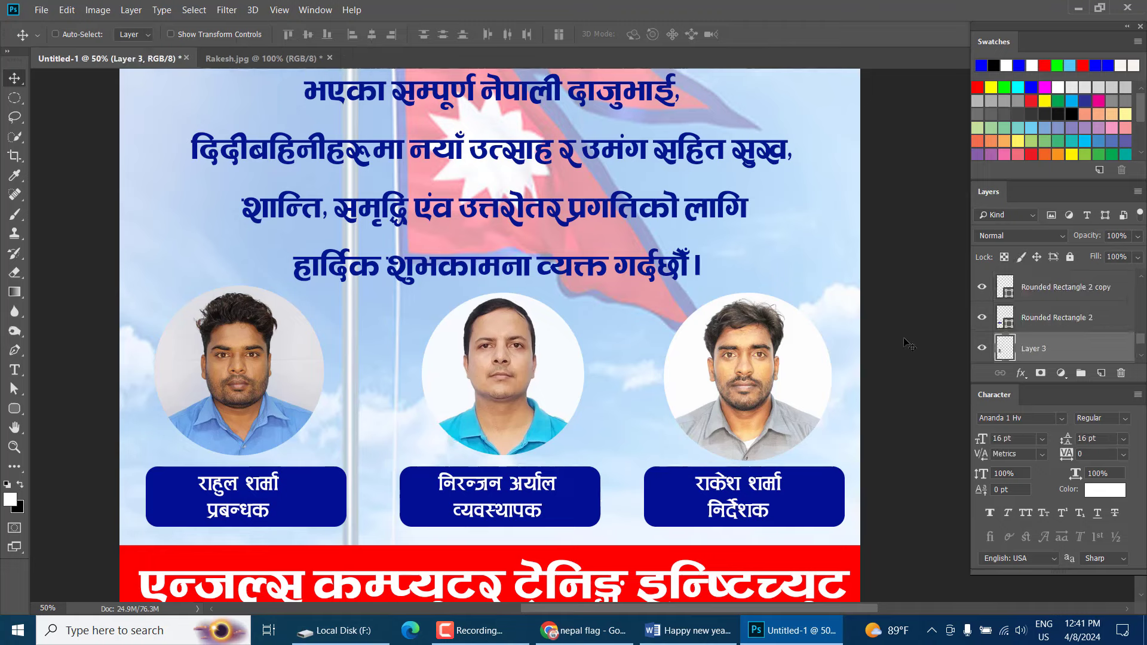
pyautogui.click(1023, 374)
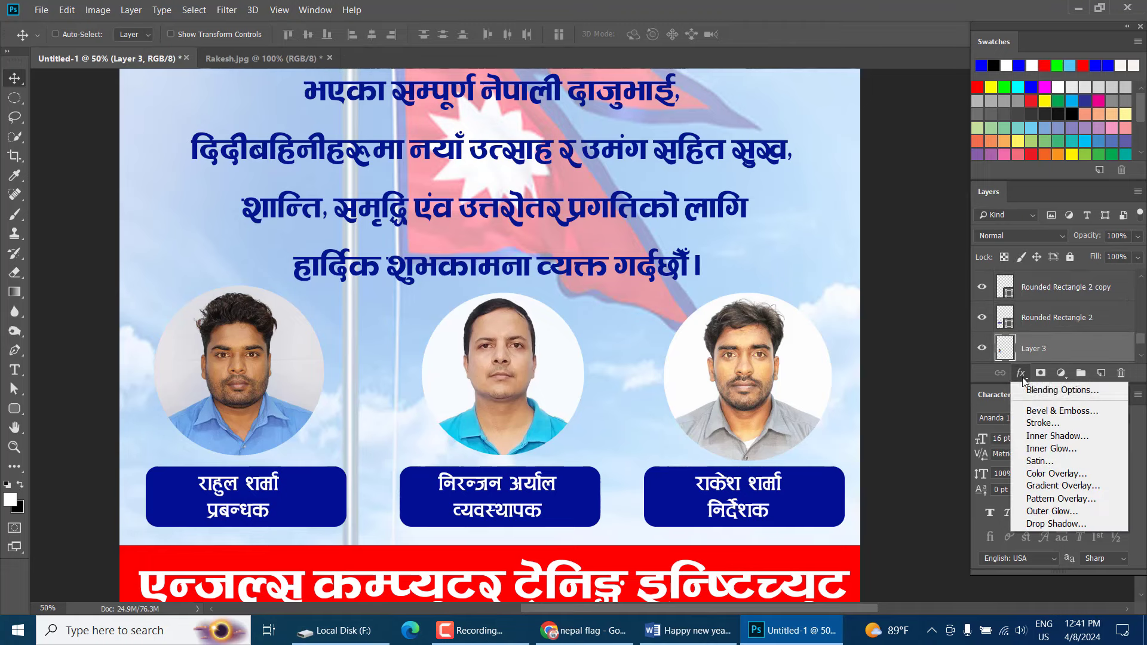
pyautogui.click(1042, 423)
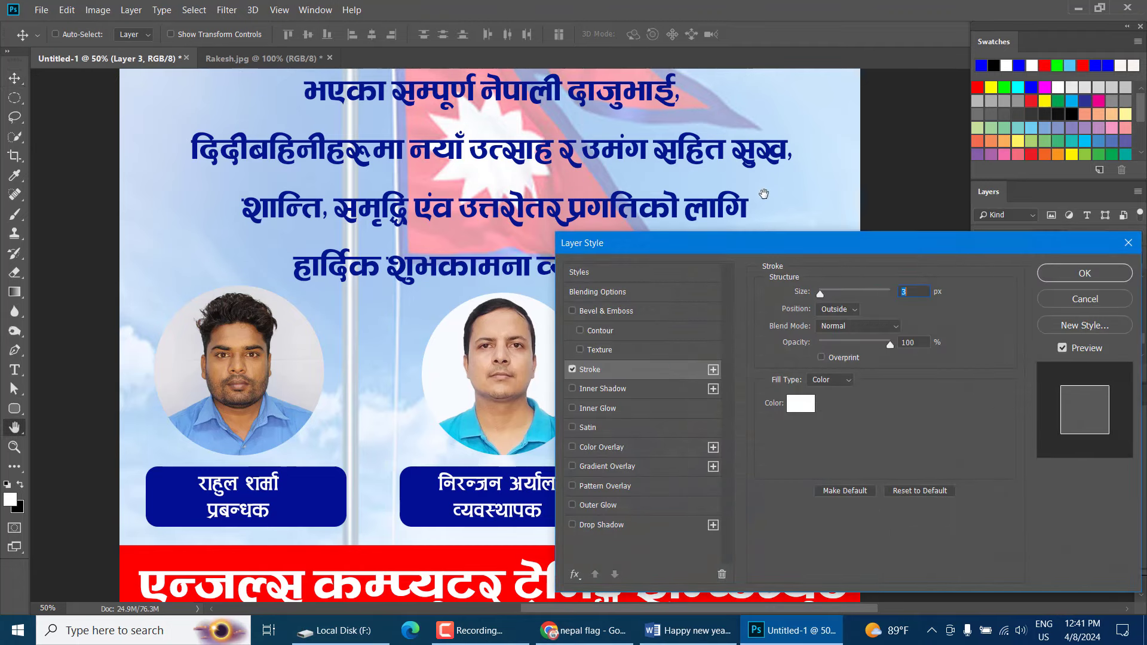
pyautogui.click(800, 404)
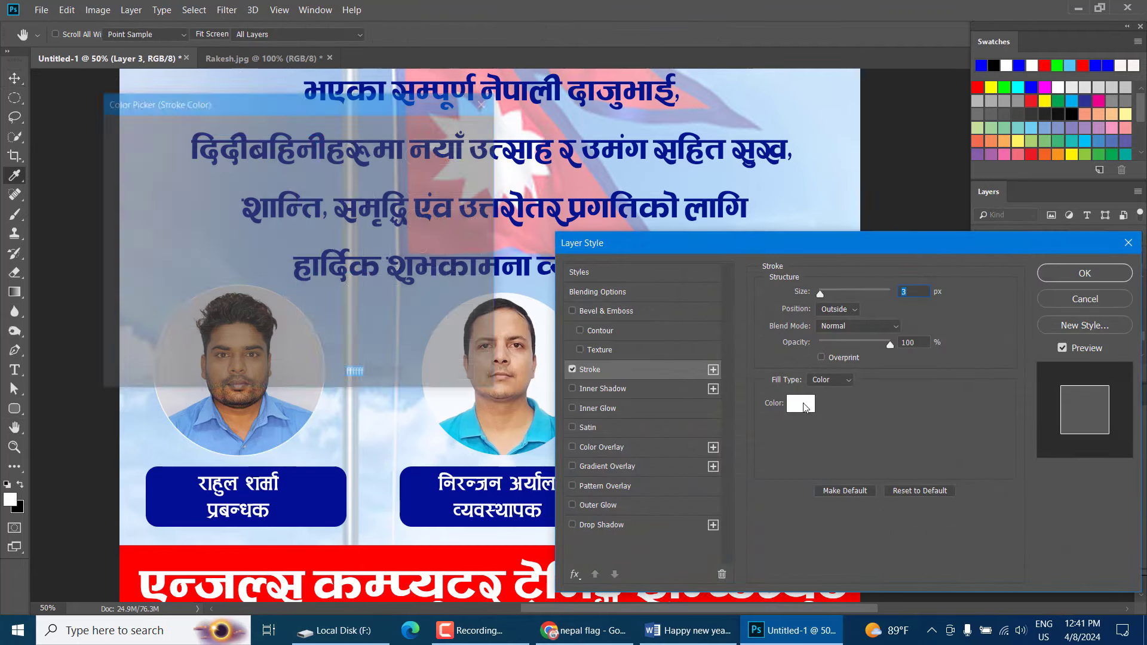
pyautogui.click(372, 561)
pyautogui.press('Return')
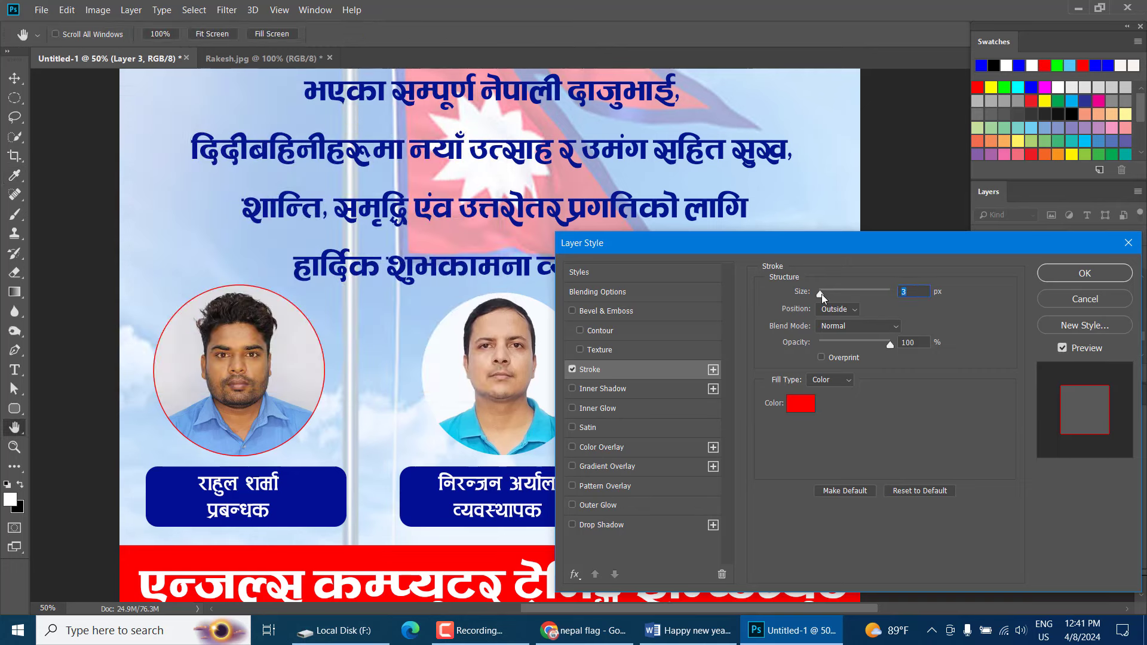
pyautogui.moveTo(822, 294); pyautogui.dragTo(822, 294)
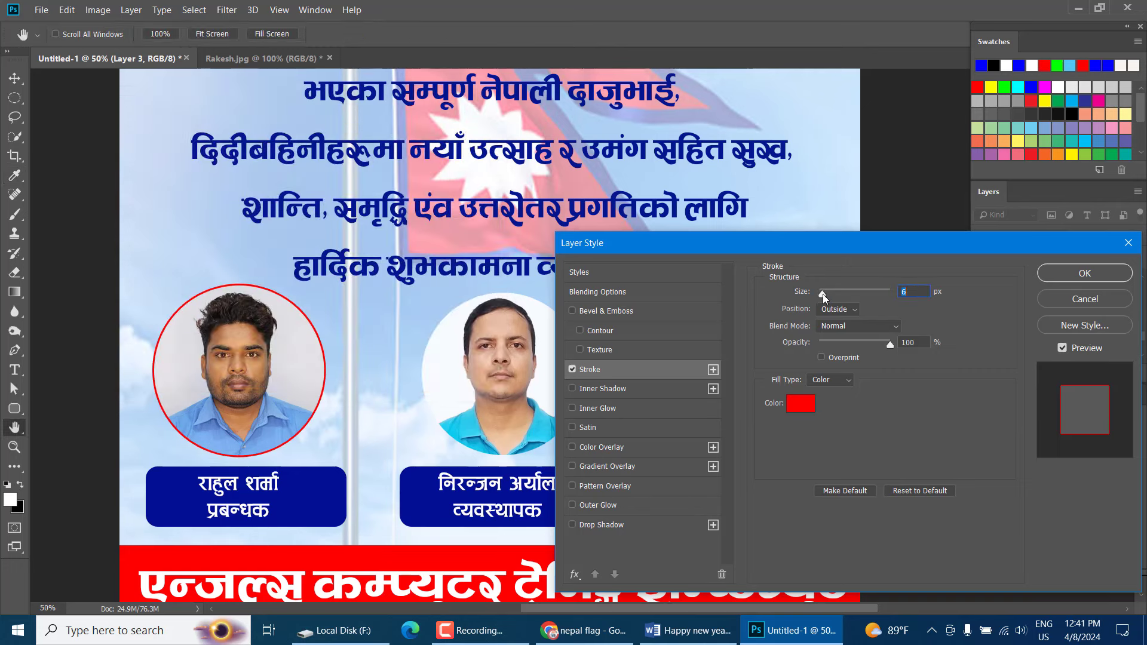
pyautogui.press('Return')
# Apply the same red stroke to the middle (Layer 4) and right (Layer 5) photos
pyautogui.rightClick(481, 342)
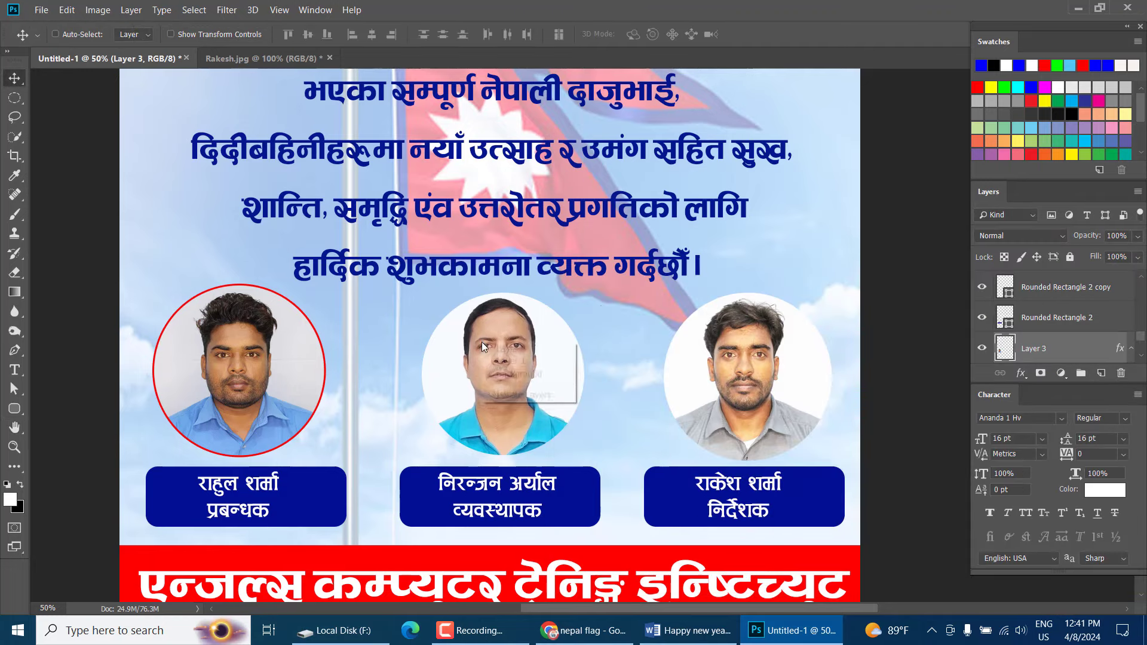
pyautogui.click(495, 349)
pyautogui.click(1022, 373)
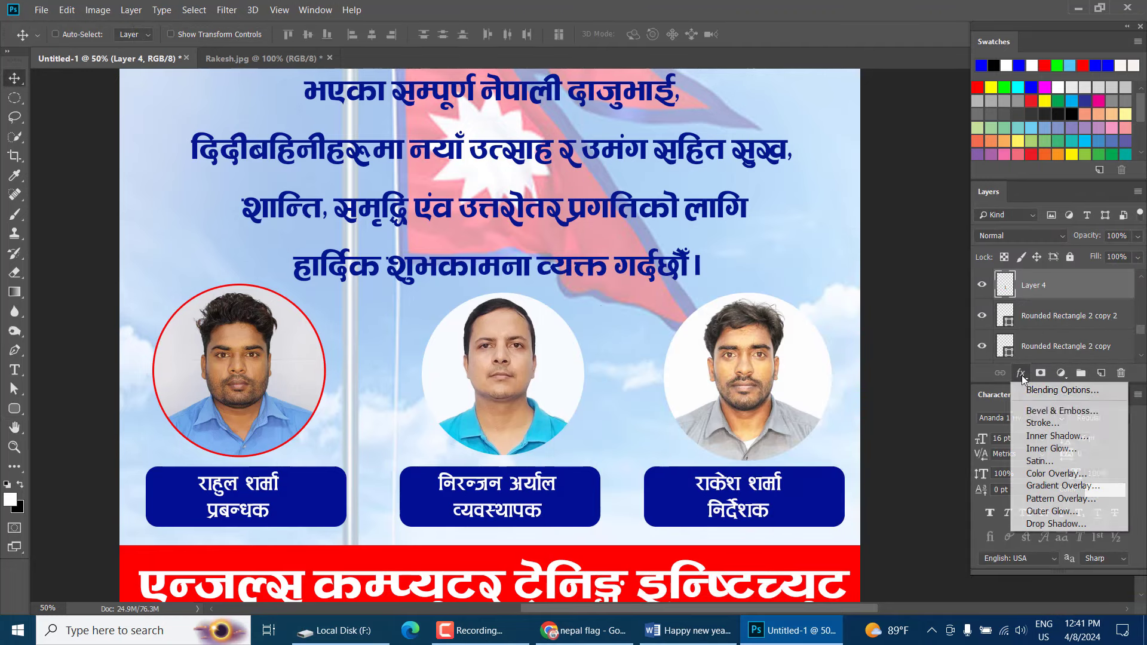
pyautogui.click(1032, 423)
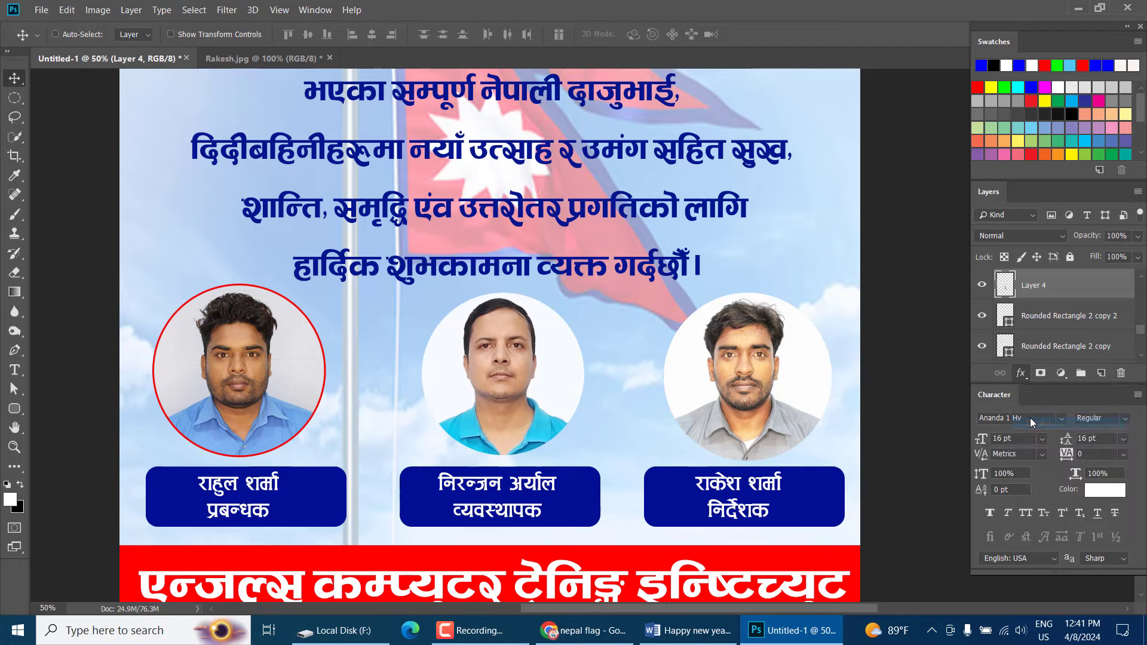
pyautogui.press('Return')
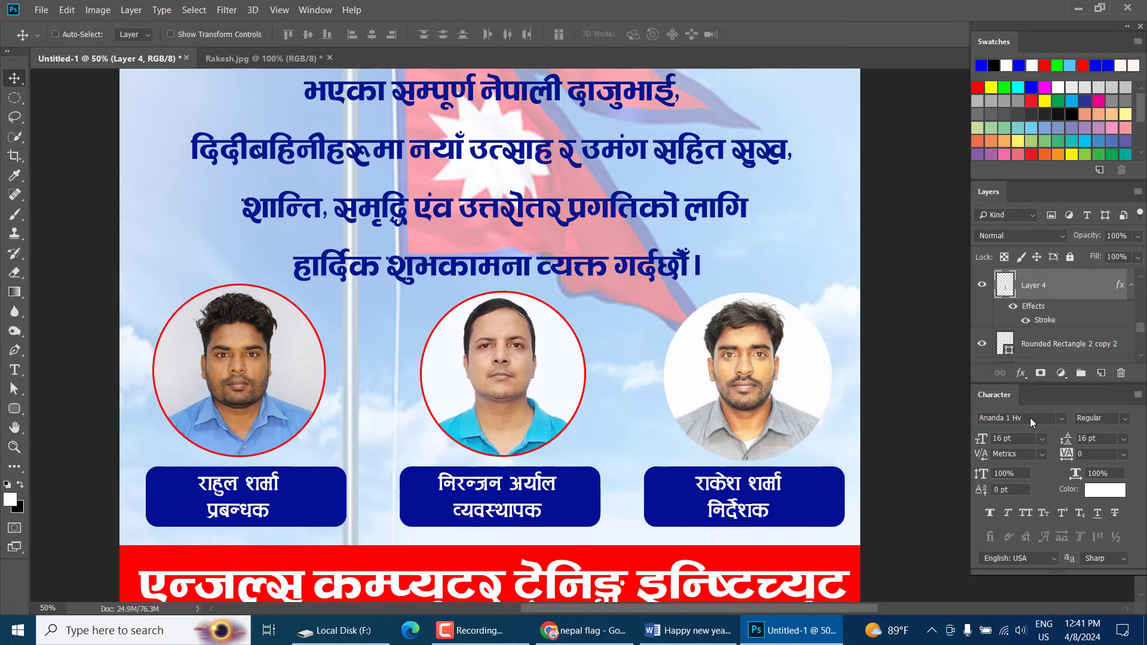
pyautogui.rightClick(796, 379)
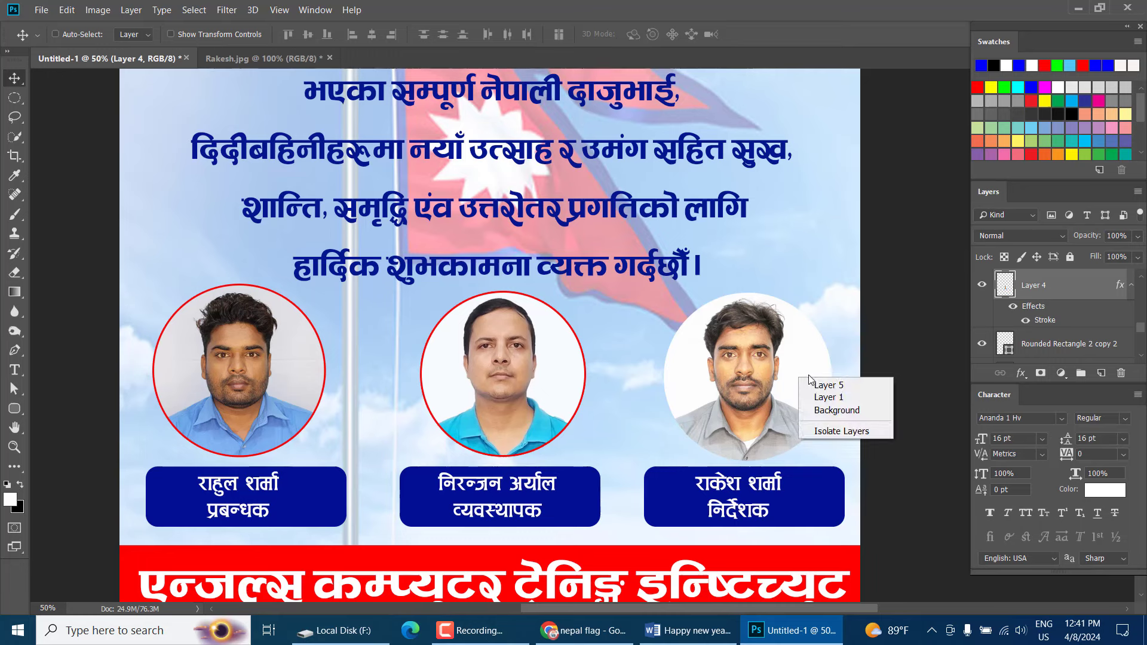
pyautogui.rightClick(794, 377)
pyautogui.click(801, 381)
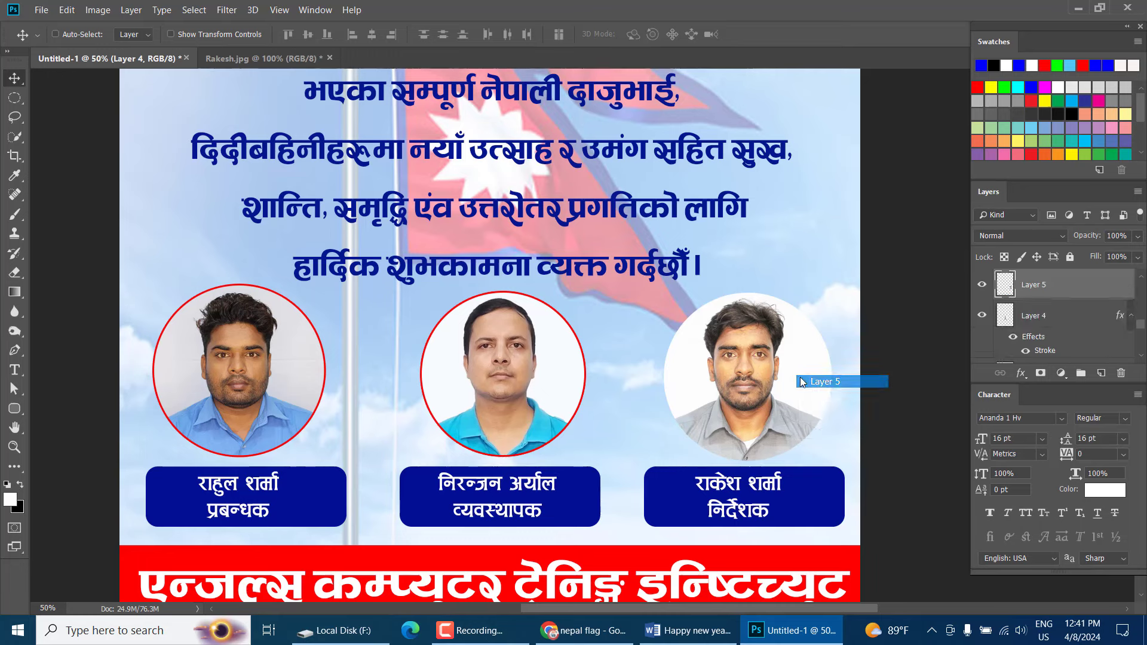
pyautogui.click(1021, 374)
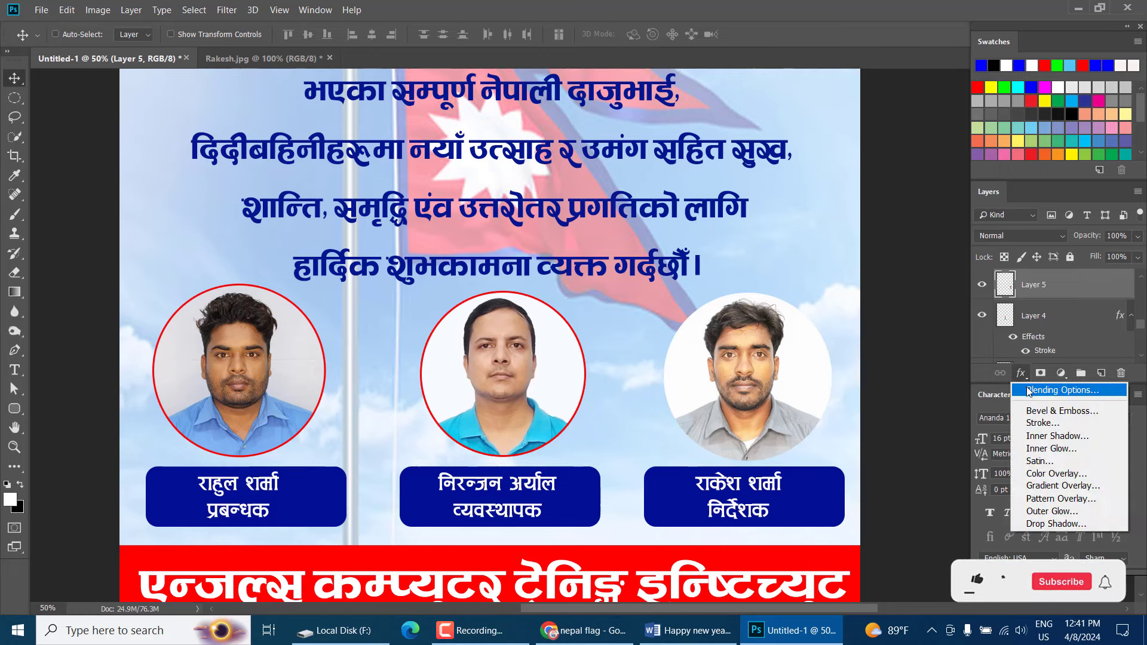
pyautogui.click(1028, 424)
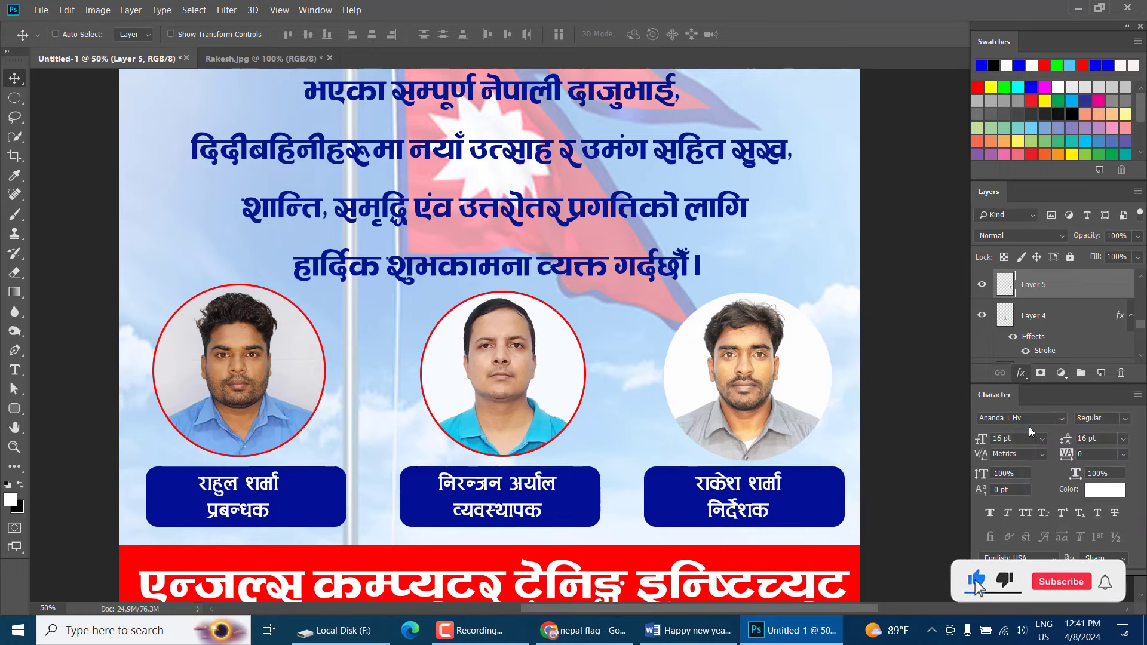
pyautogui.press('Return')
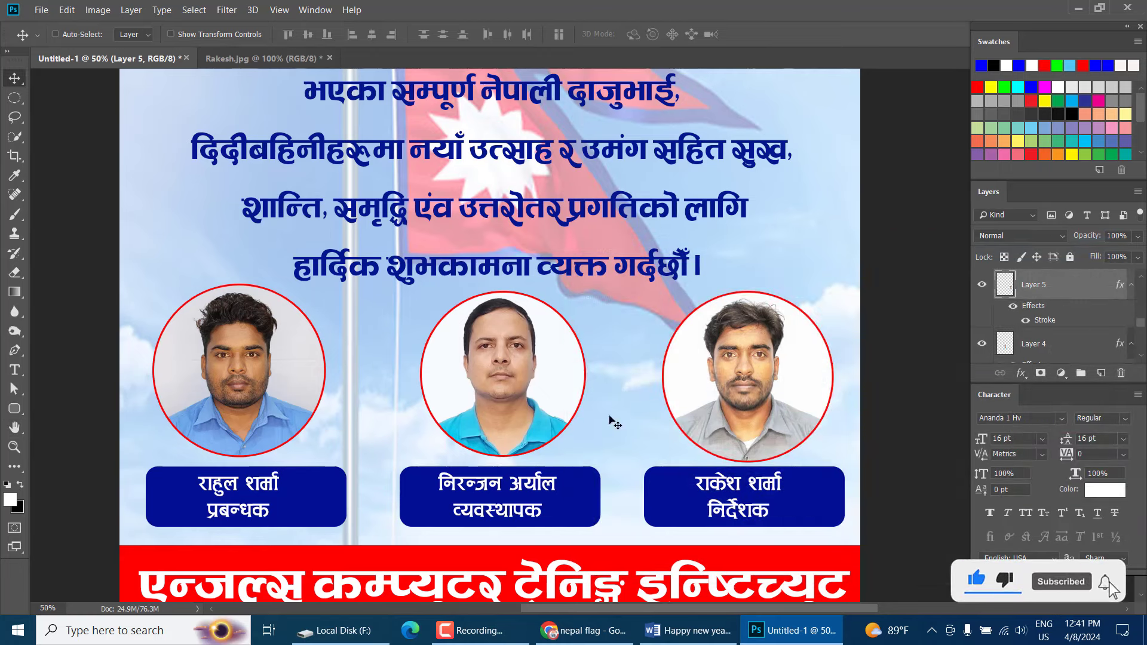
# Scale the left staff photo (Layer 3) down to about 93.67% to match the others
pyautogui.rightClick(294, 393)
pyautogui.click(301, 399)
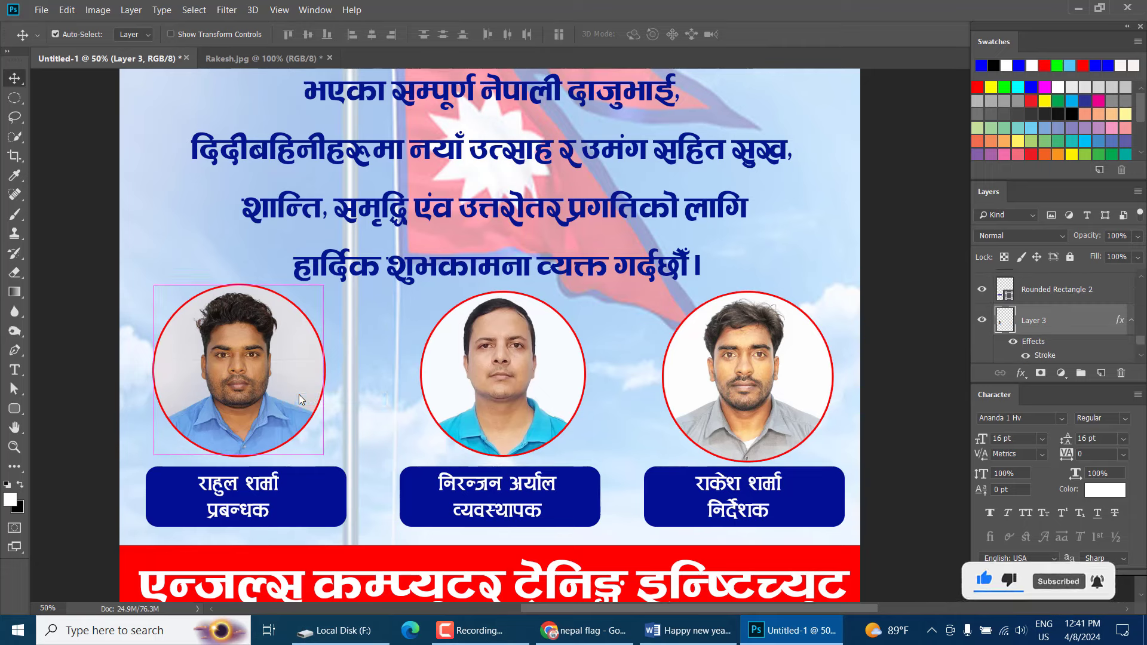
pyautogui.hotkey('ctrl', 't')
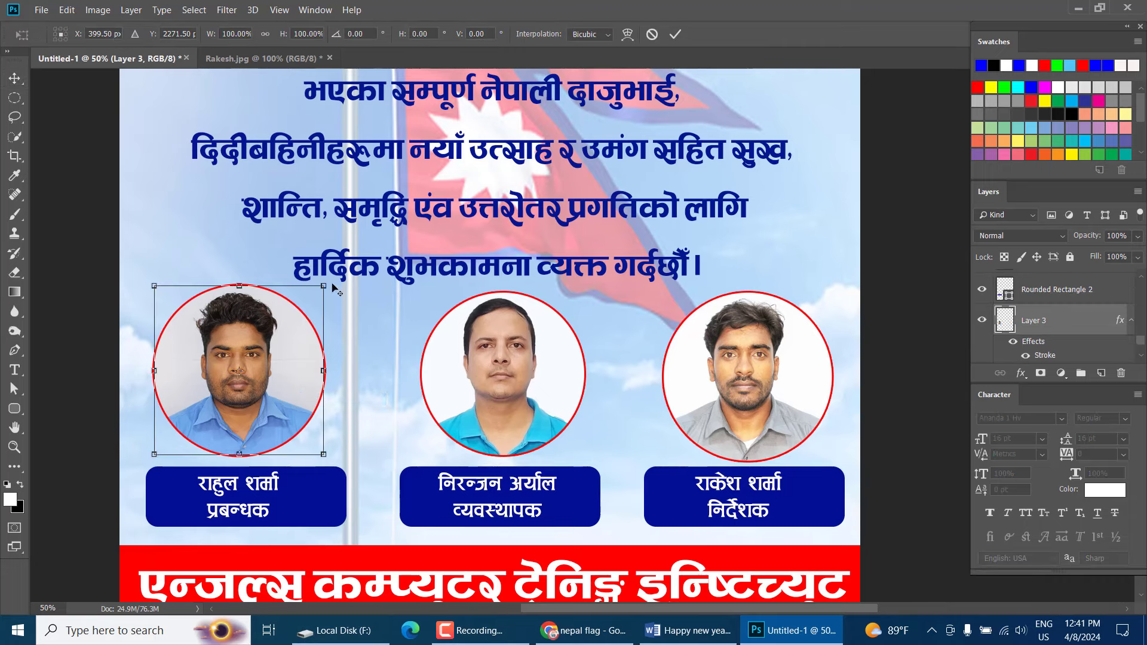
pyautogui.moveTo(322, 284); pyautogui.dragTo(320, 293)
pyautogui.press('Return')
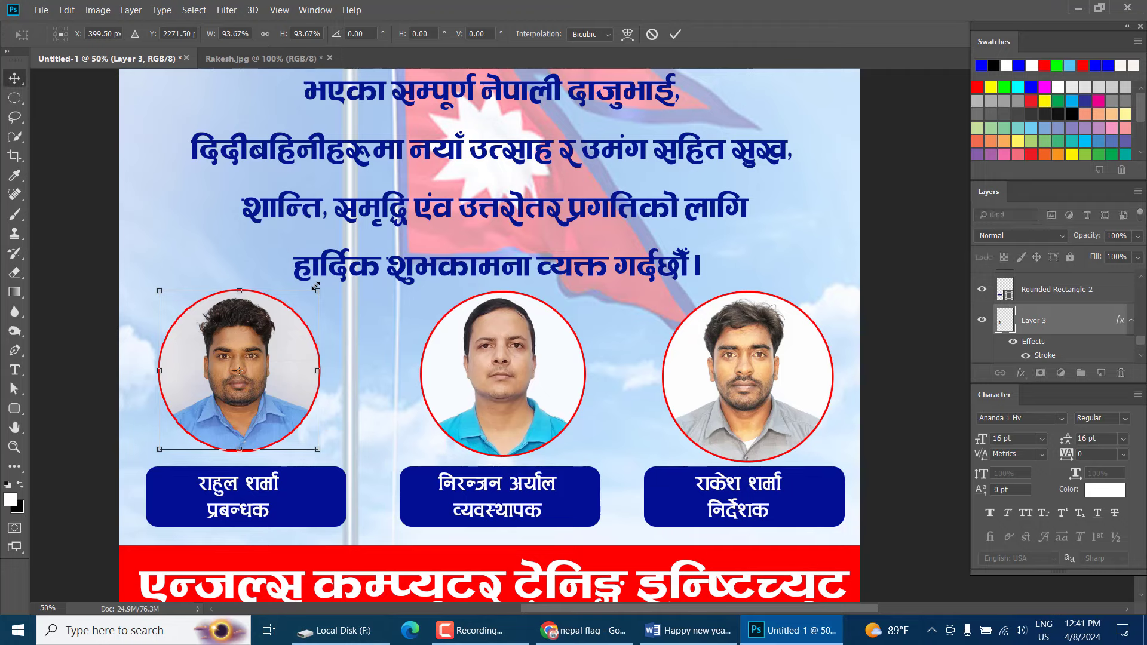
pyautogui.moveTo(489, 273); pyautogui.dragTo(495, 330)
pyautogui.scroll(2, 495, 330)
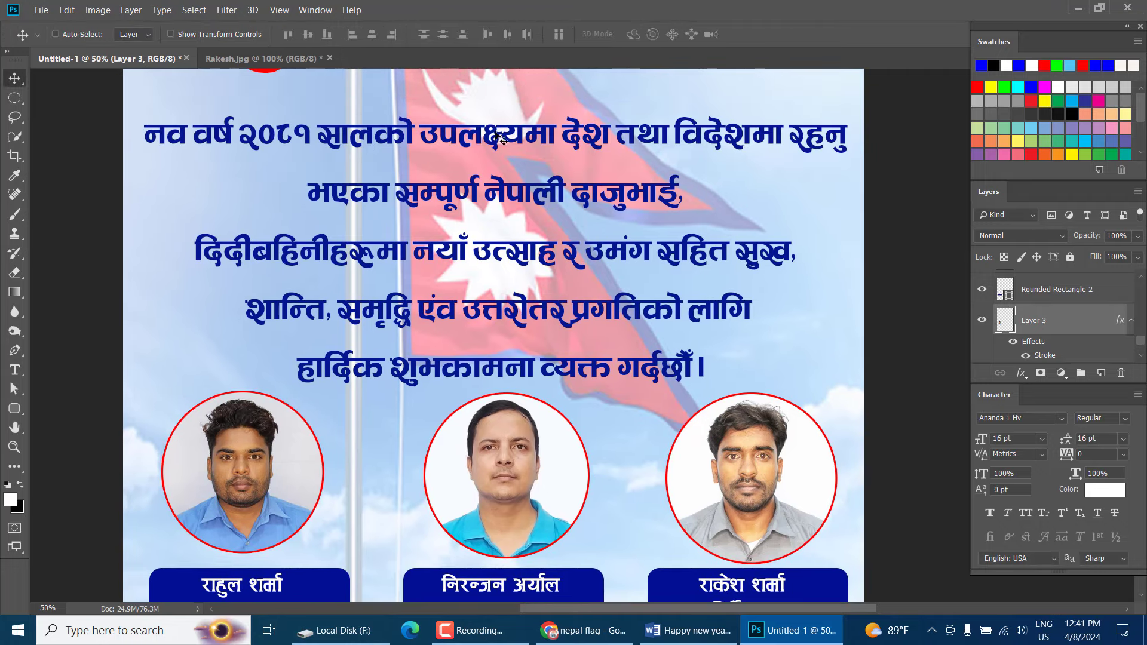
# Add a 6 px near-white stroke outline to the blue greeting paragraph
pyautogui.rightClick(495, 147)
pyautogui.click(500, 145)
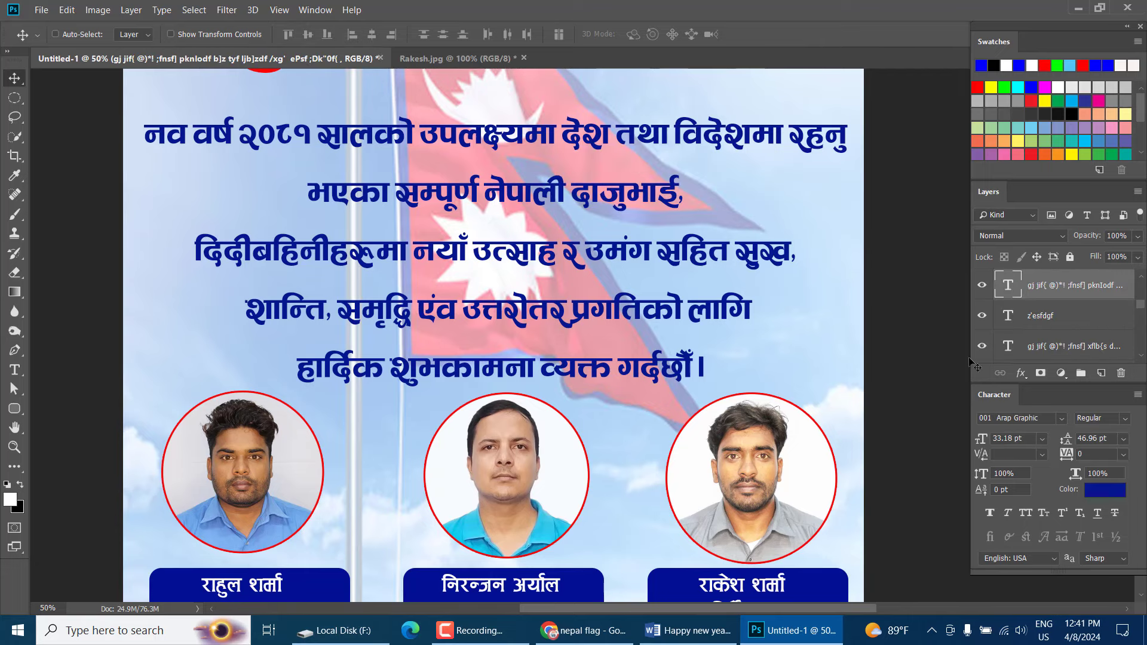
pyautogui.click(1020, 373)
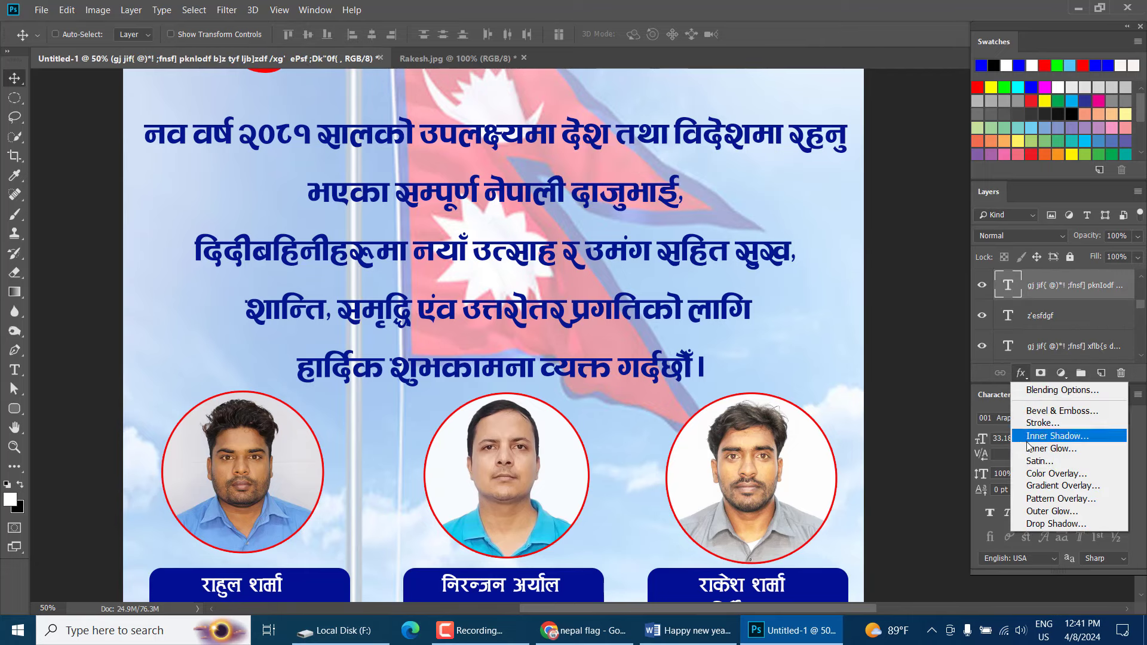
pyautogui.click(1033, 424)
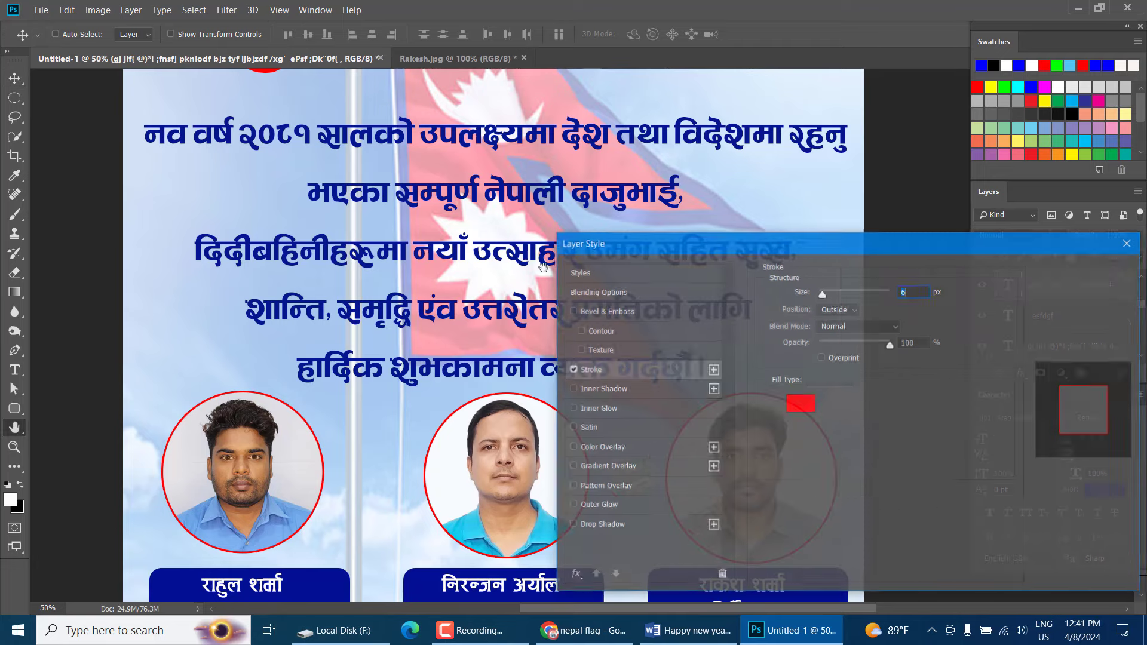
pyautogui.click(799, 404)
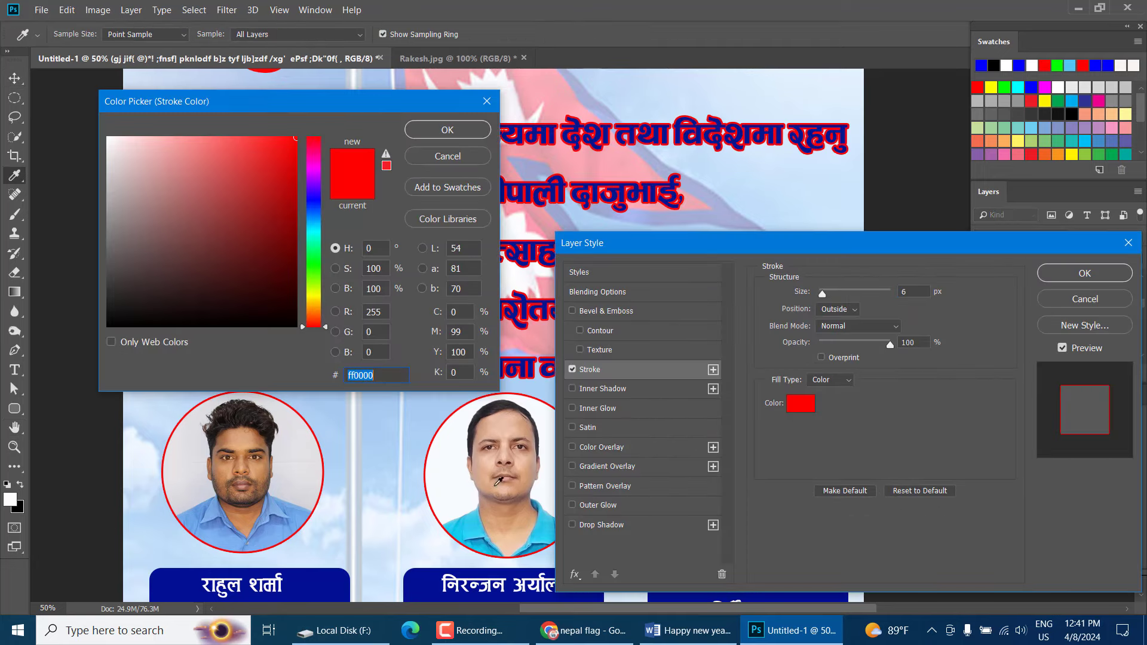
pyautogui.click(461, 478)
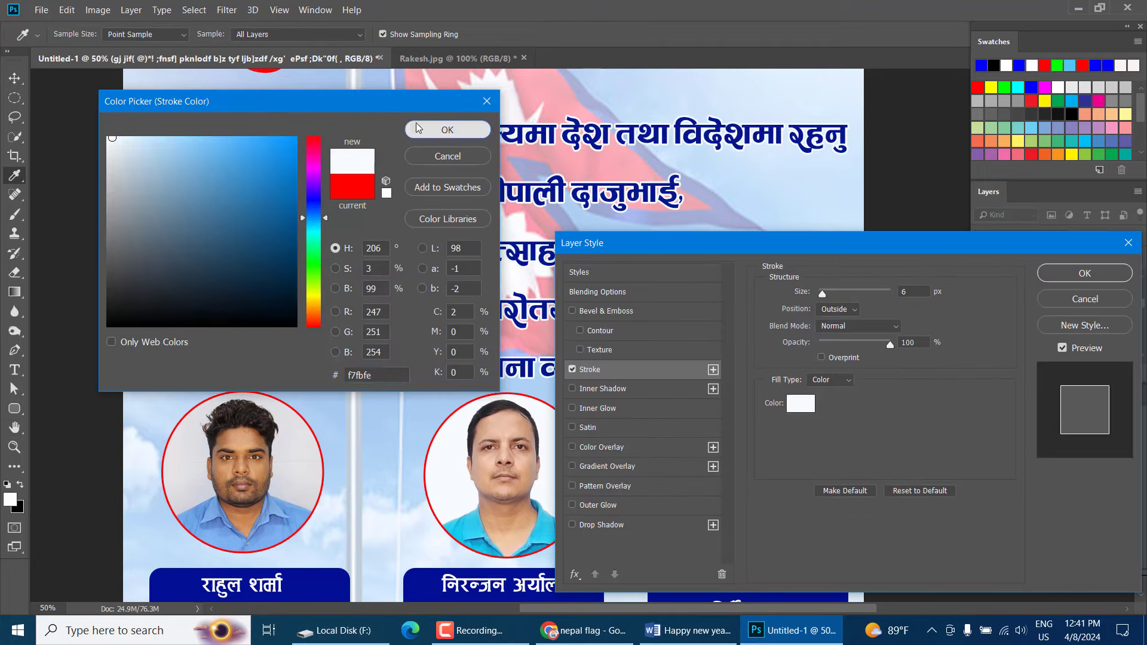
pyautogui.click(447, 129)
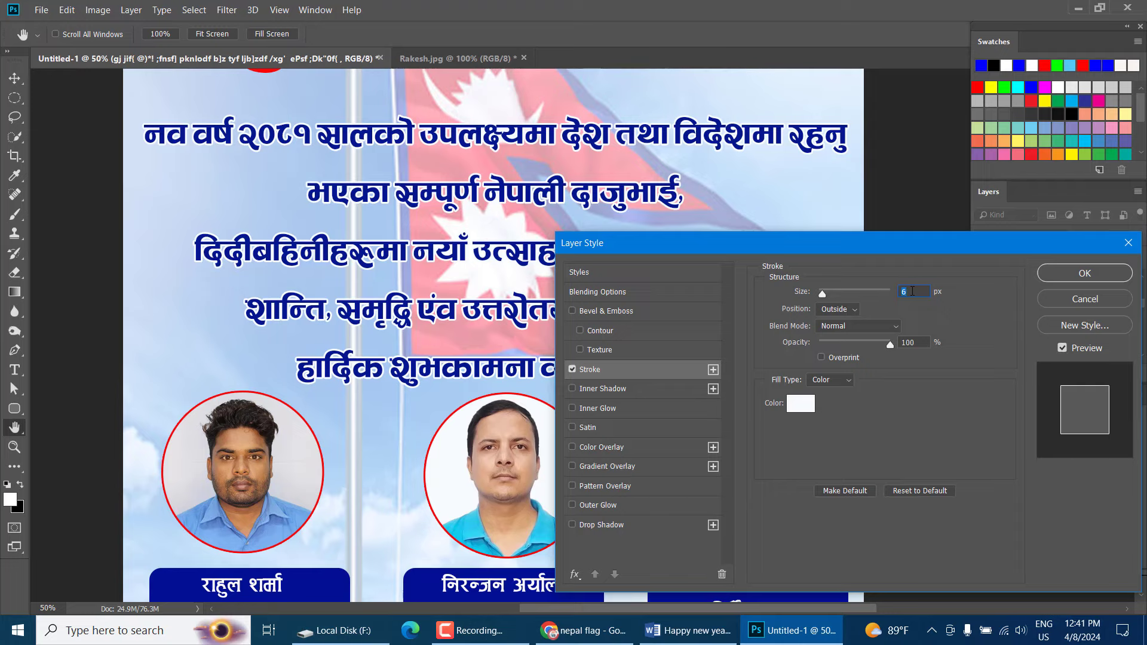
pyautogui.press('Return')
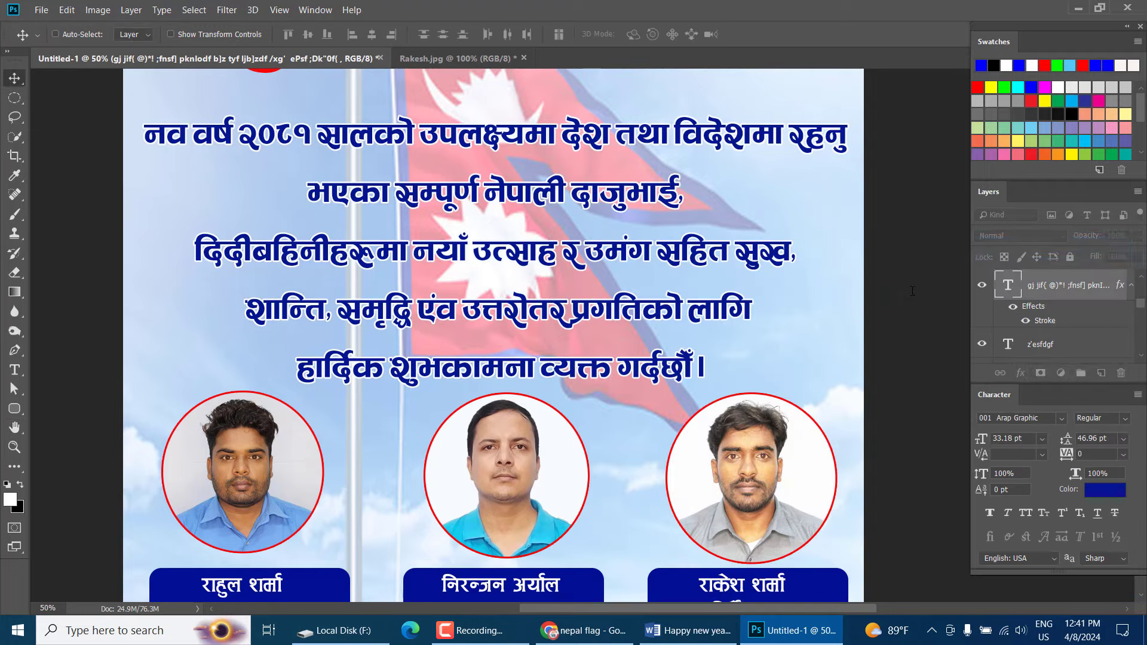
# Scroll up and select the big red शुभकामना title layer
pyautogui.scroll(1, 601, 239)
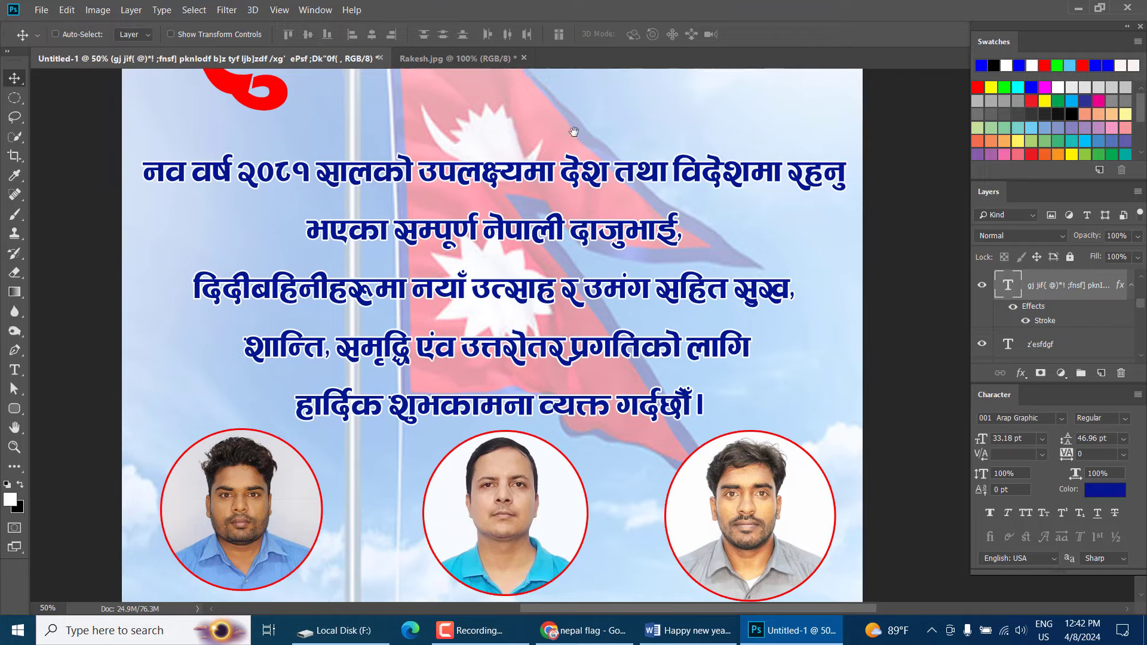
pyautogui.scroll(4, 571, 129)
pyautogui.rightClick(543, 187)
pyautogui.click(553, 198)
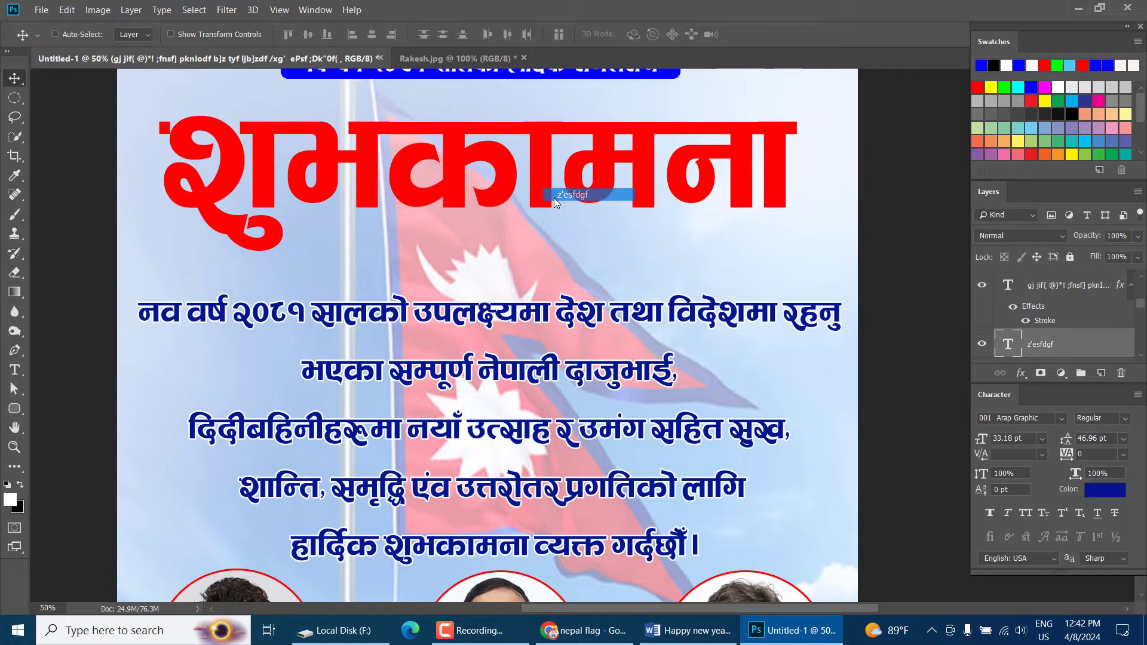
# Thicken the title's white stroke and add a softened drop shadow at 20 px distance
pyautogui.click(1020, 375)
pyautogui.click(1020, 416)
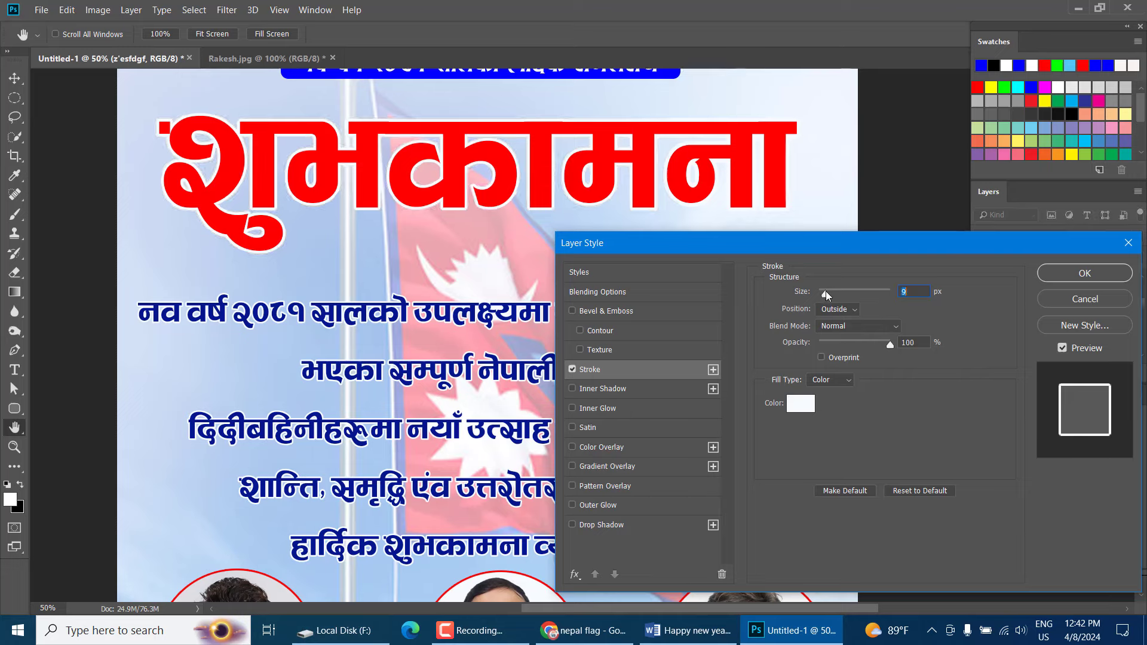
pyautogui.moveTo(822, 288); pyautogui.dragTo(824, 288)
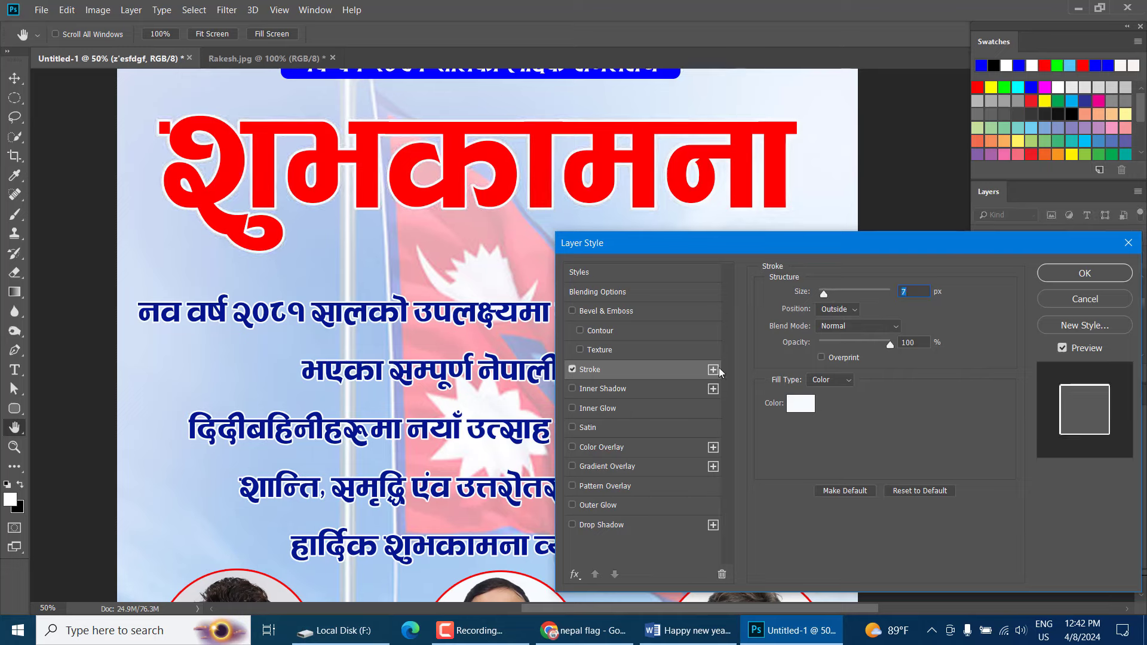
pyautogui.click(636, 526)
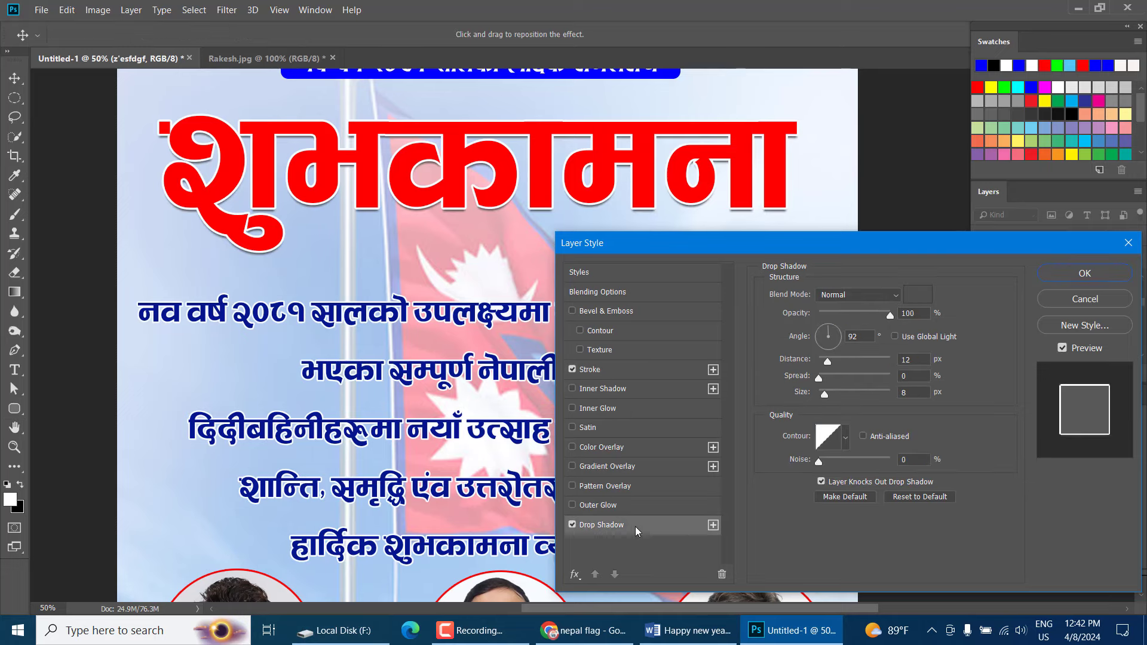
pyautogui.click(826, 393)
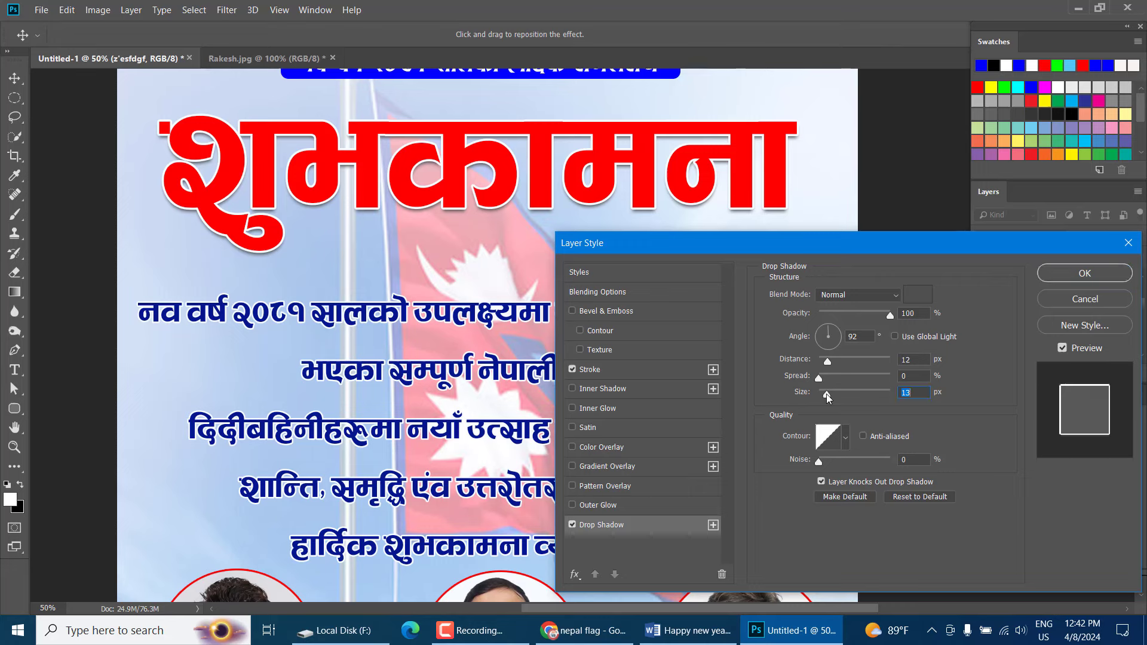
pyautogui.moveTo(829, 363); pyautogui.dragTo(833, 362)
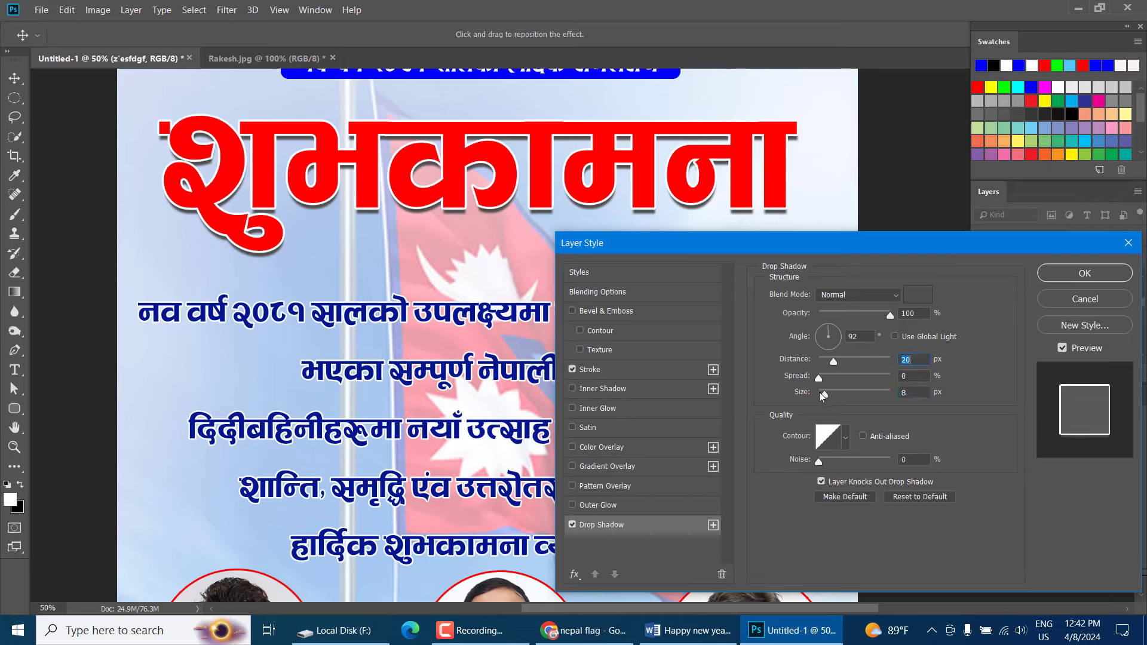
pyautogui.moveTo(822, 393); pyautogui.dragTo(825, 393)
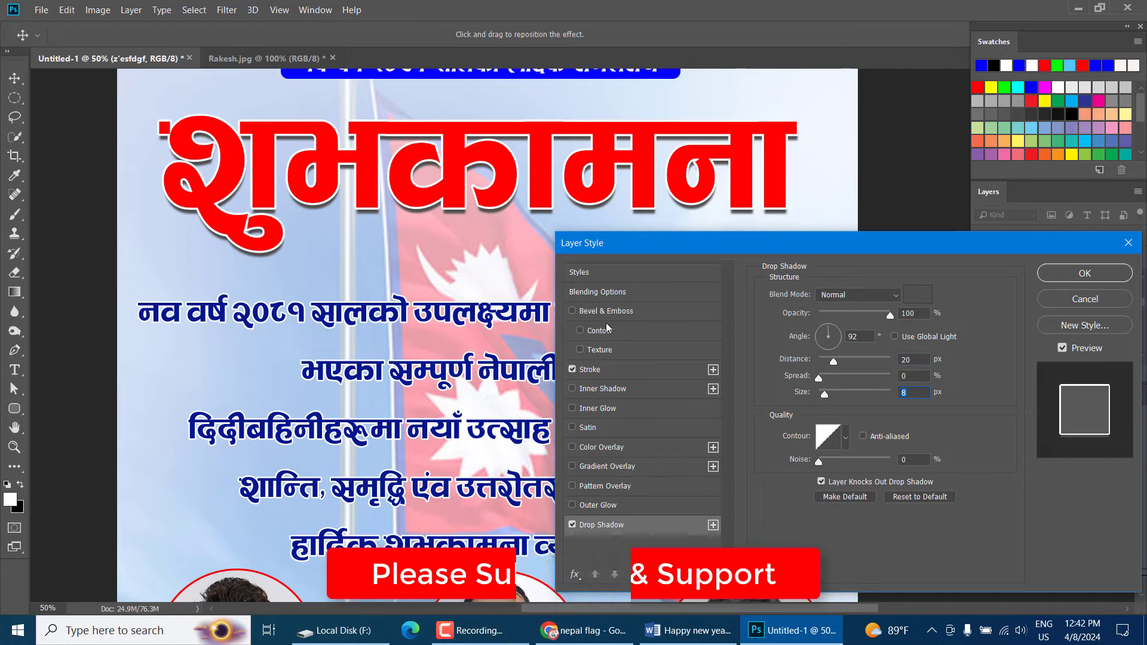
# Try an outer glow on the title, then switch it off and confirm the layer style
pyautogui.click(630, 505)
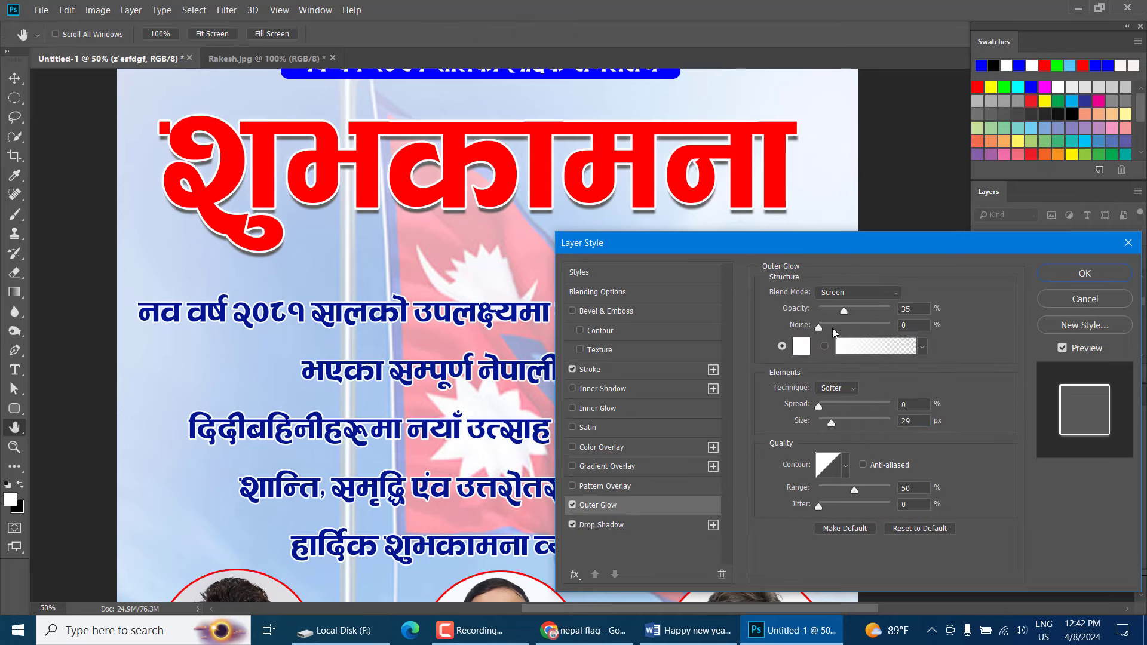
pyautogui.moveTo(843, 310); pyautogui.dragTo(866, 309)
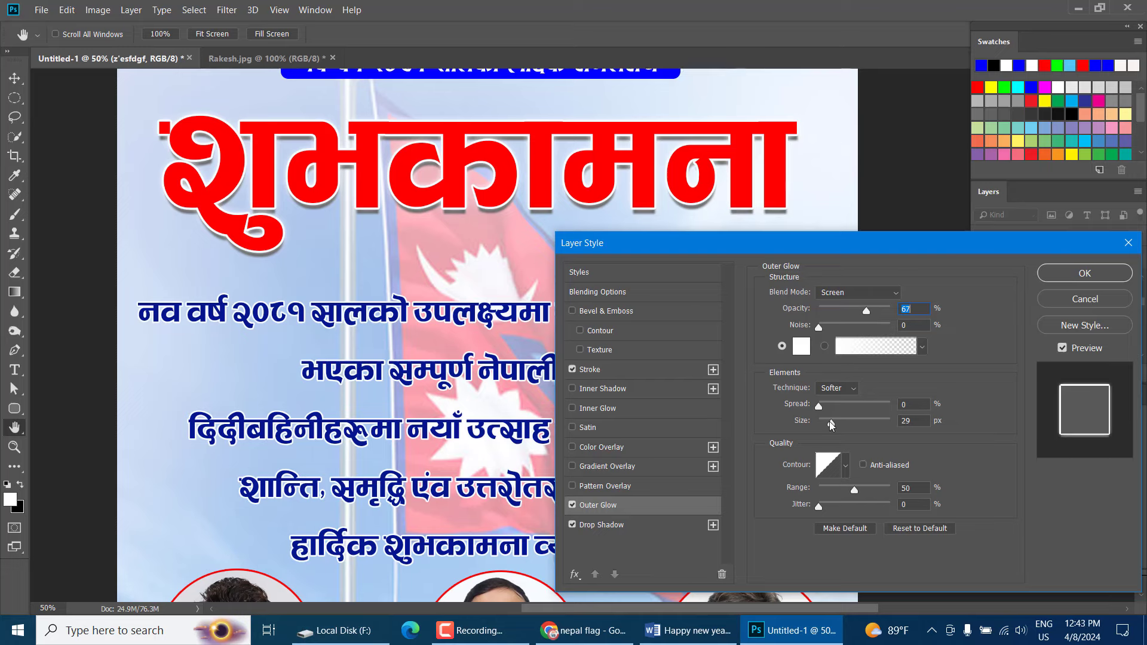
pyautogui.moveTo(831, 424)
pyautogui.mouseDown()
pyautogui.moveTo(860, 425)
pyautogui.moveTo(818, 430)
pyautogui.mouseUp()
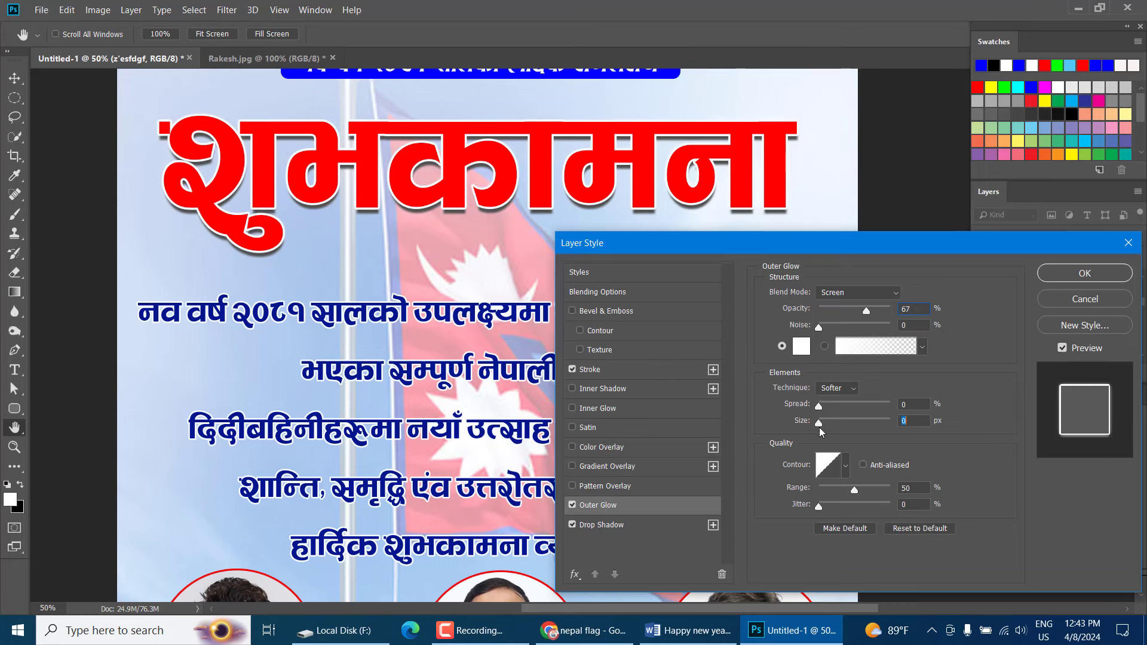
pyautogui.click(573, 505)
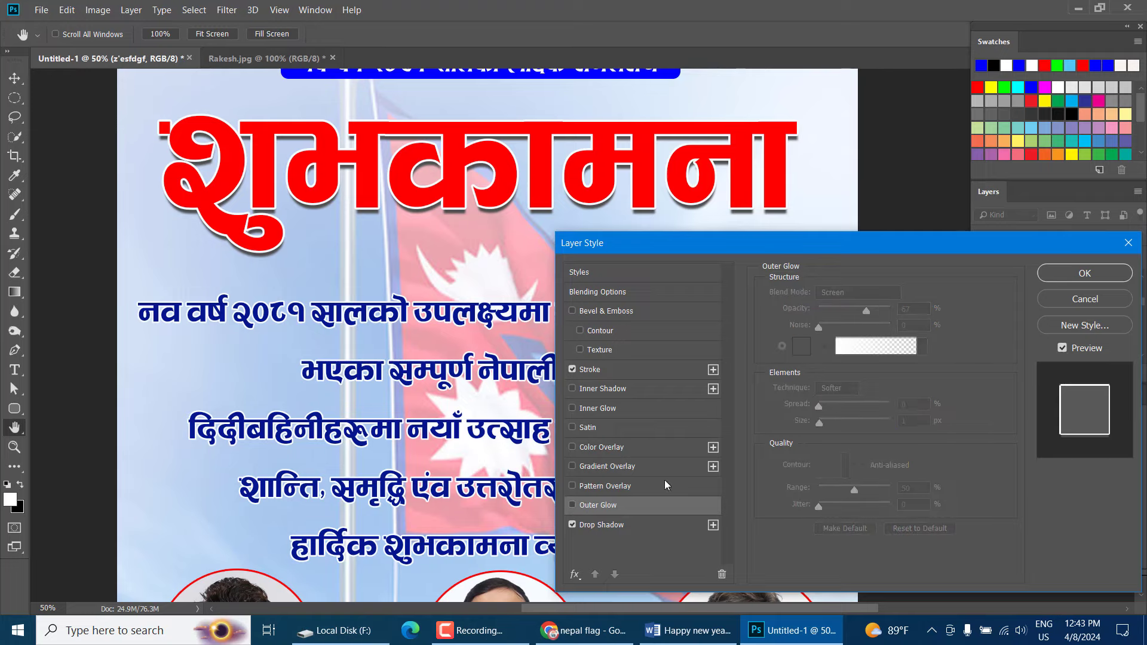
pyautogui.click(1098, 272)
pyautogui.press('v')
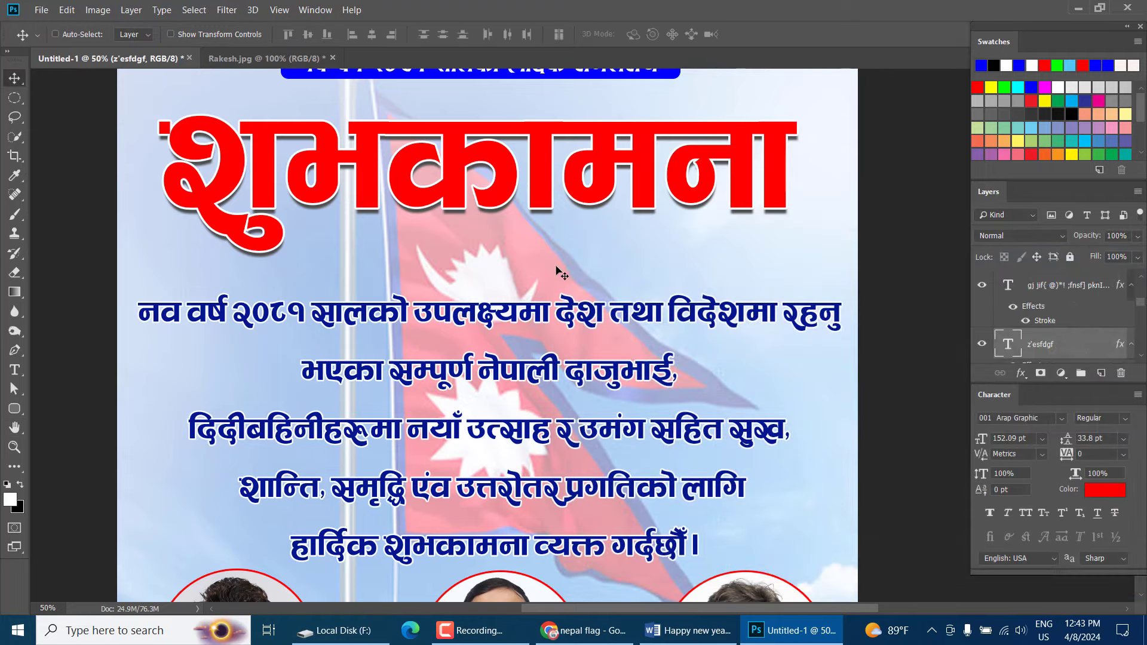
pyautogui.scroll(3, 561, 272)
pyautogui.scroll(-5, 560, 272)
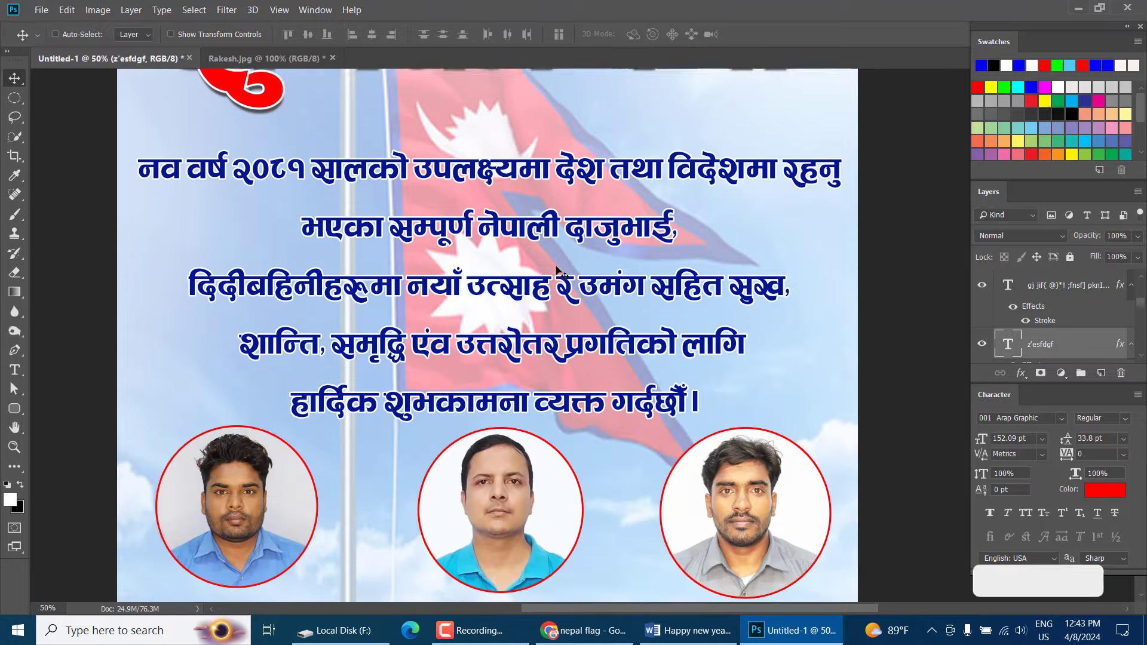
pyautogui.scroll(-4, 561, 273)
pyautogui.scroll(2, 560, 273)
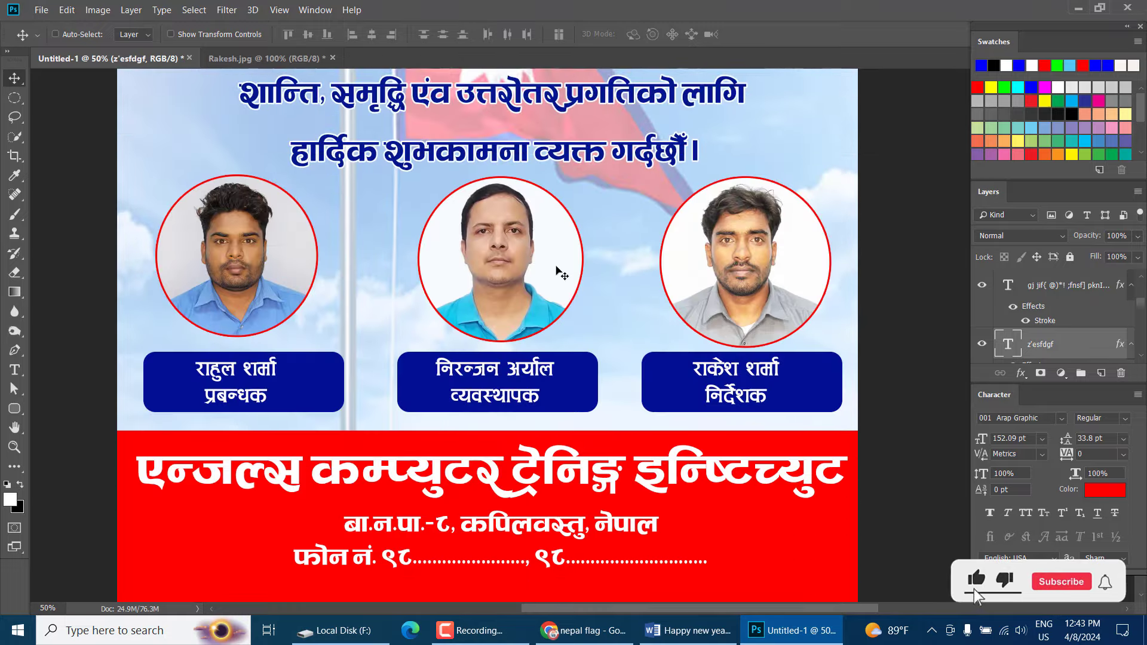
pyautogui.scroll(2, 560, 272)
pyautogui.hotkey('ctrl', '-')
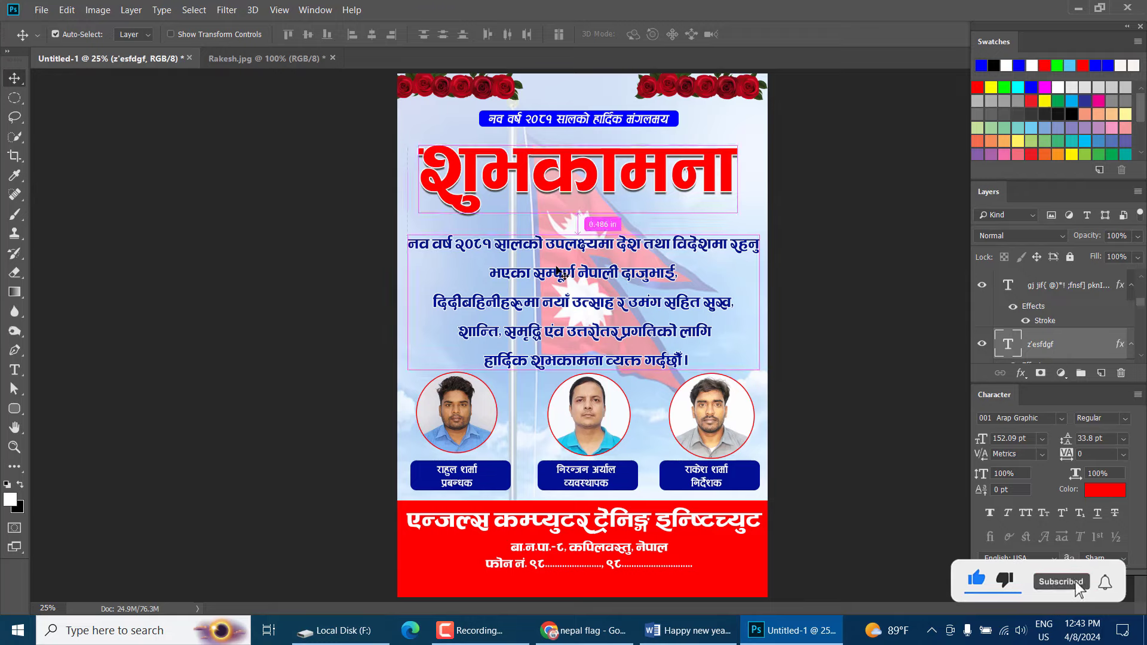
pyautogui.hotkey('ctrl', '+')
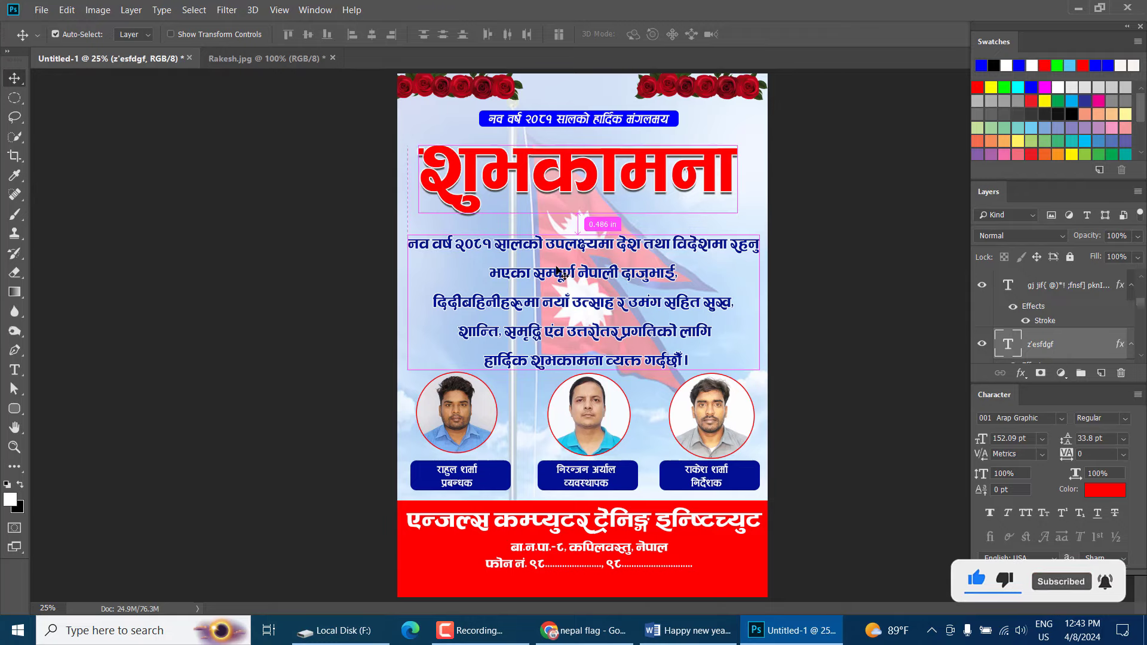
pyautogui.hotkey('ctrl', '+')
pyautogui.scroll(-5, 565, 299)
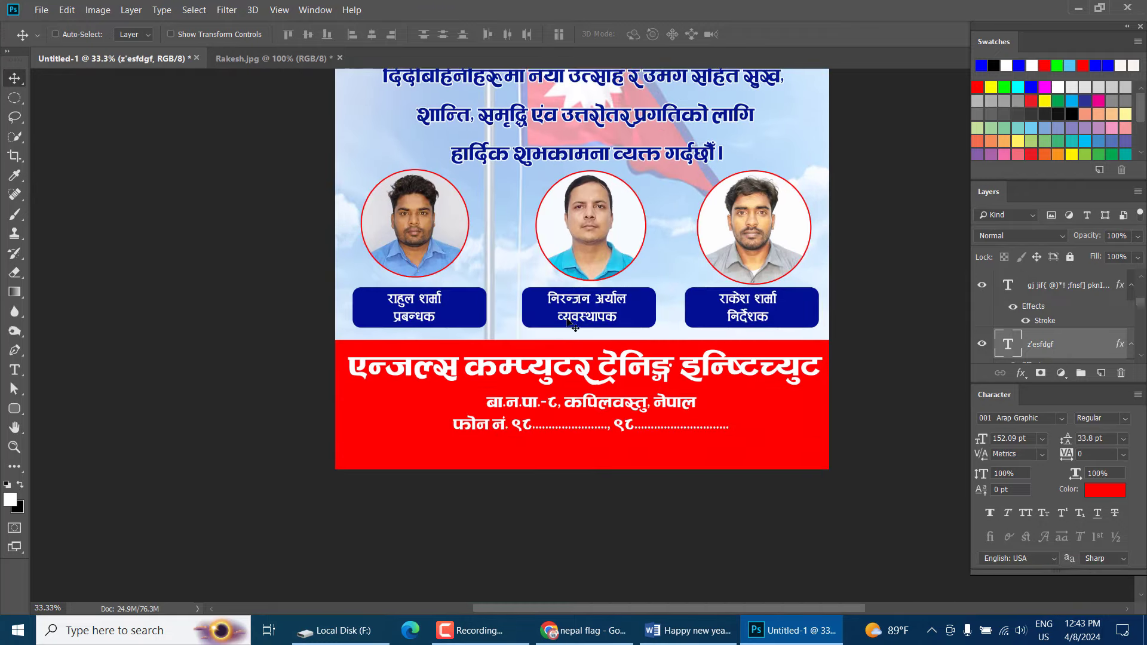
pyautogui.hotkey('ctrl', '-')
pyautogui.hotkey('ctrl', '-')
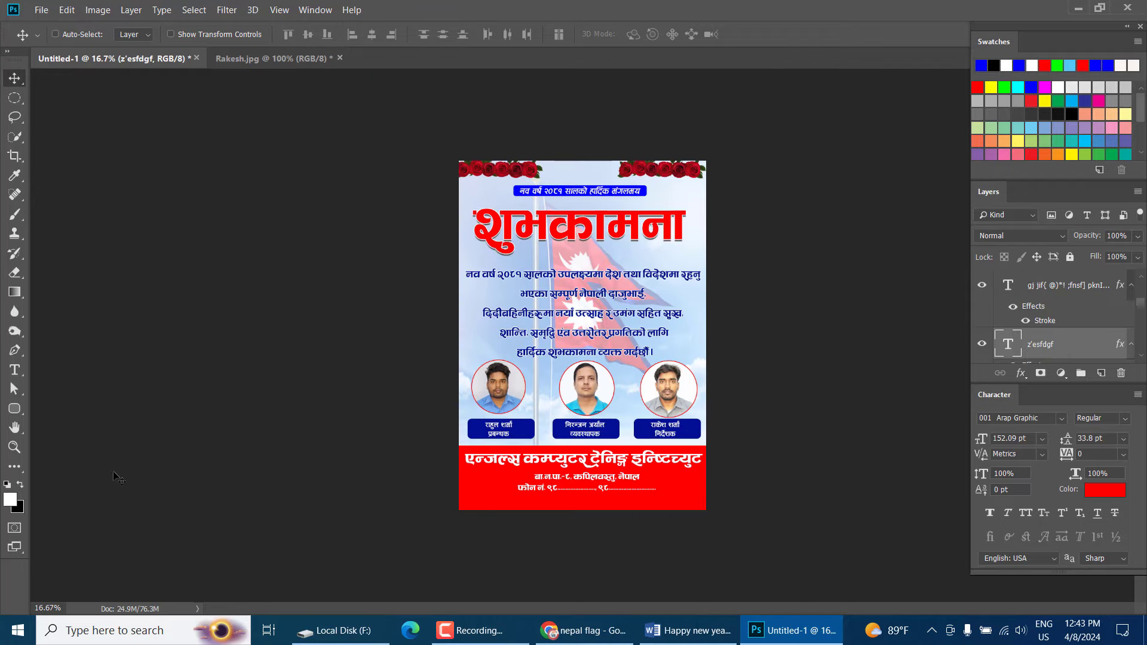
# Crop the poster with a free ratio, trimming the overhanging flag background to its edges
pyautogui.click(15, 156)
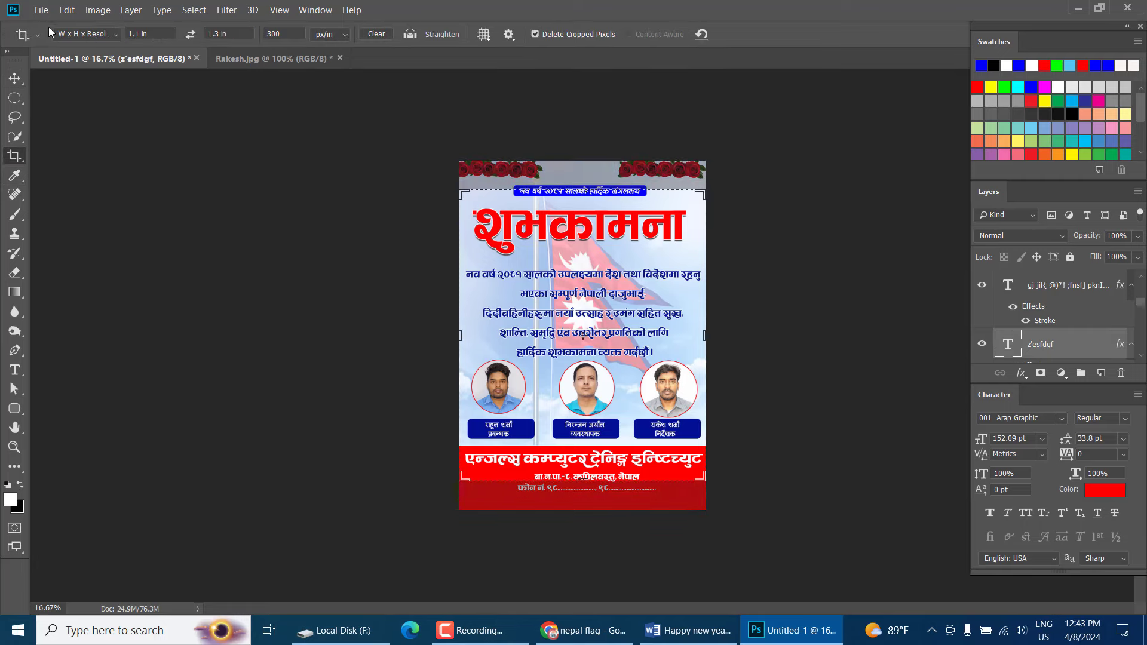
pyautogui.click(89, 46)
pyautogui.click(68, 19)
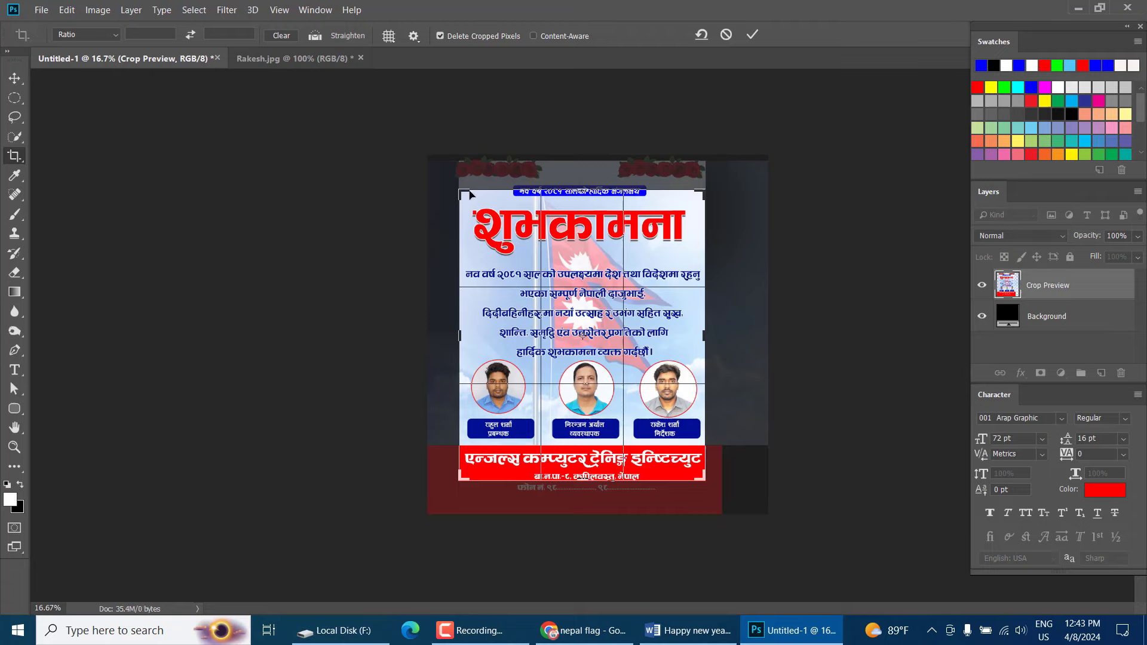
pyautogui.moveTo(469, 194); pyautogui.dragTo(444, 174)
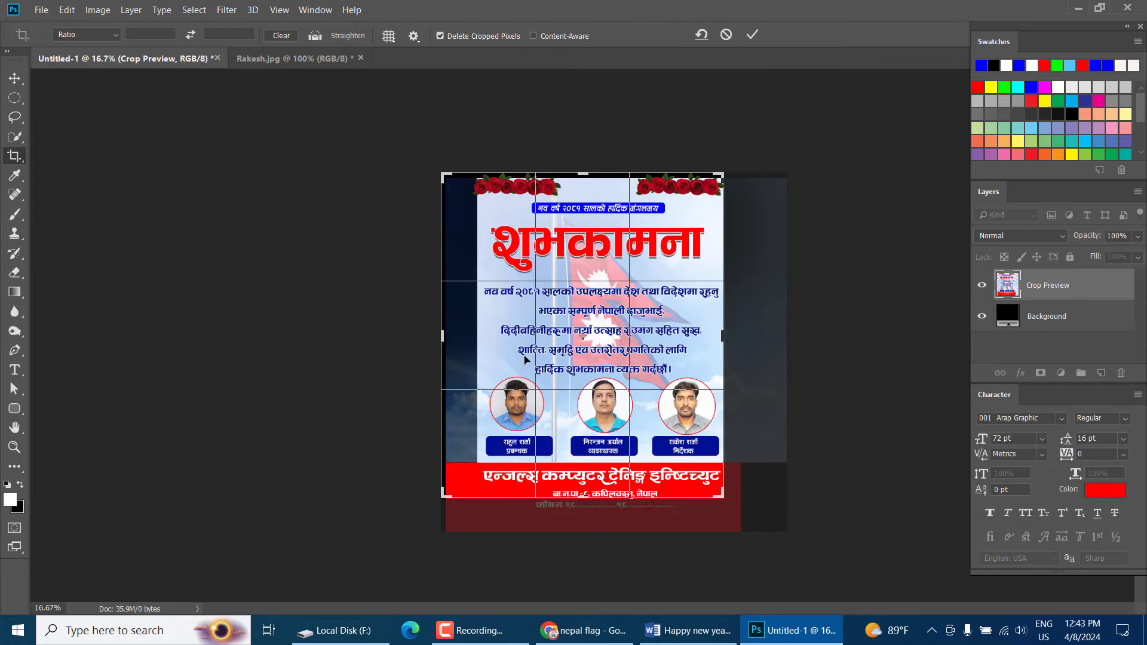
pyautogui.moveTo(443, 337); pyautogui.dragTo(460, 338)
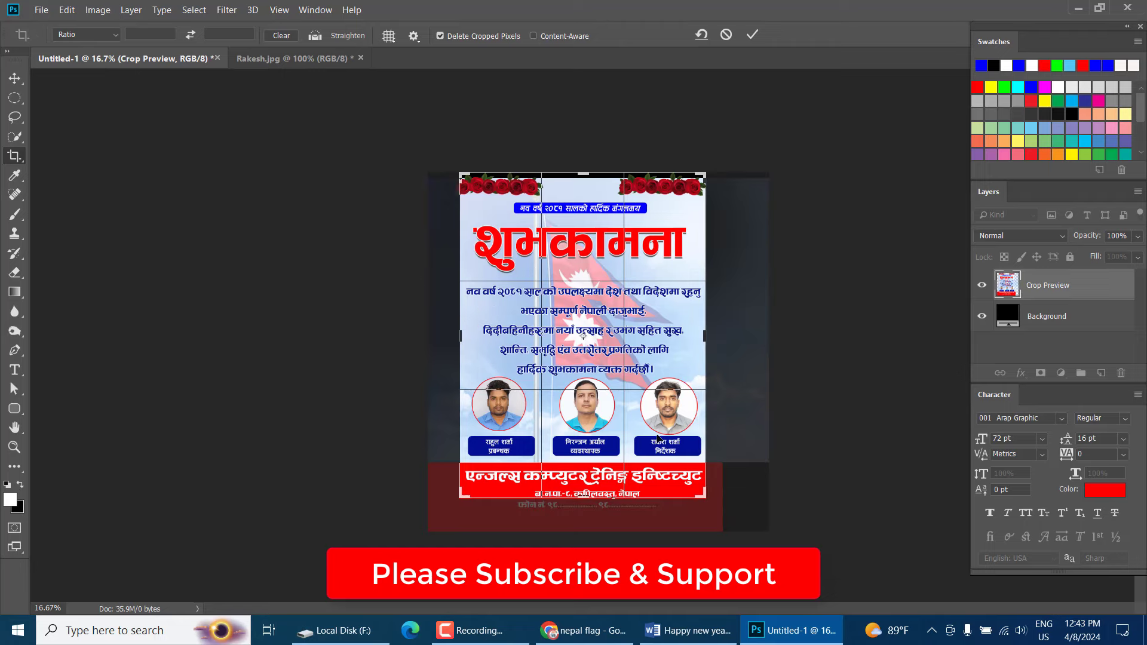
pyautogui.moveTo(580, 499); pyautogui.dragTo(579, 508)
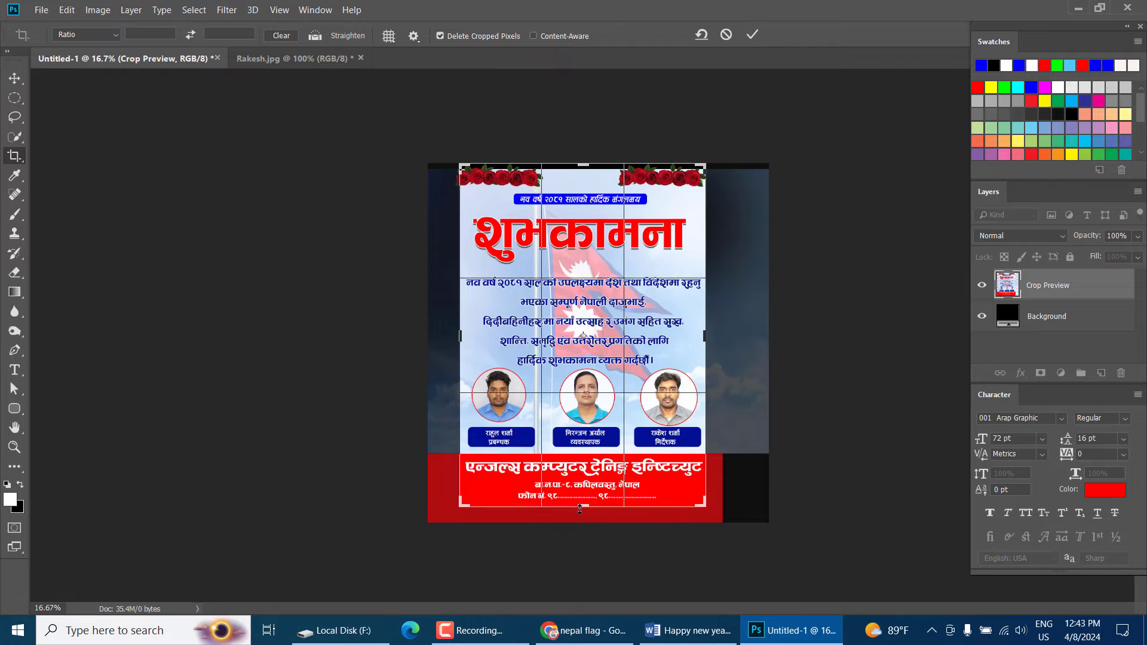
pyautogui.press('Return')
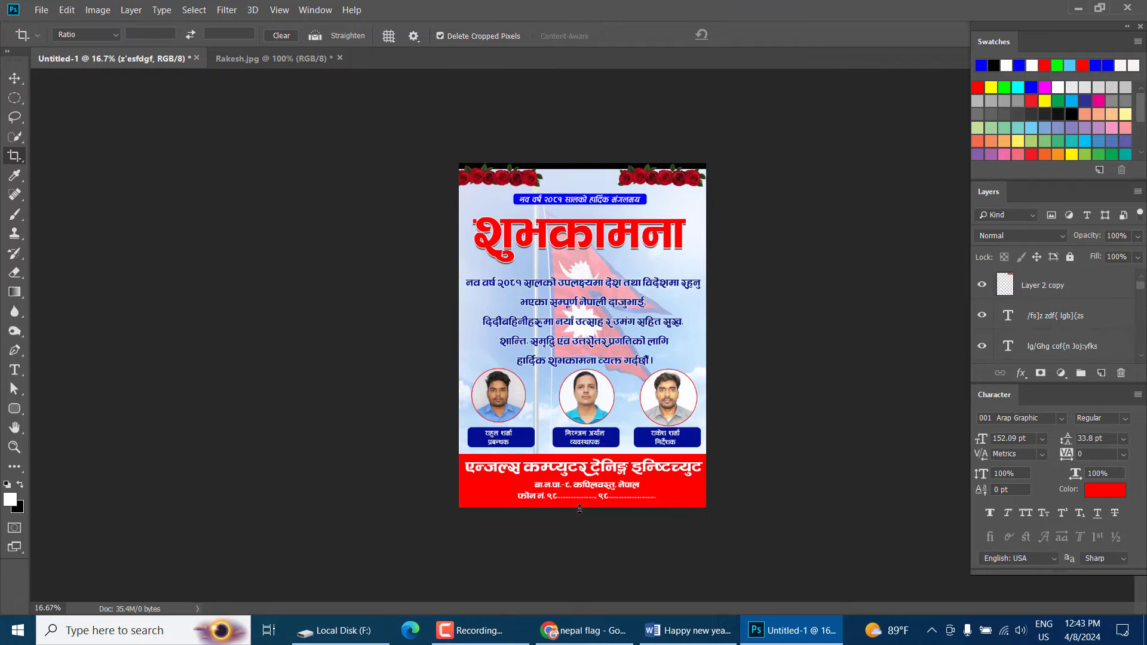
# Crop again, moving the top edge down to trim away the black strip
pyautogui.hotkey('ctrl', '+')
pyautogui.hotkey('ctrl', '+')
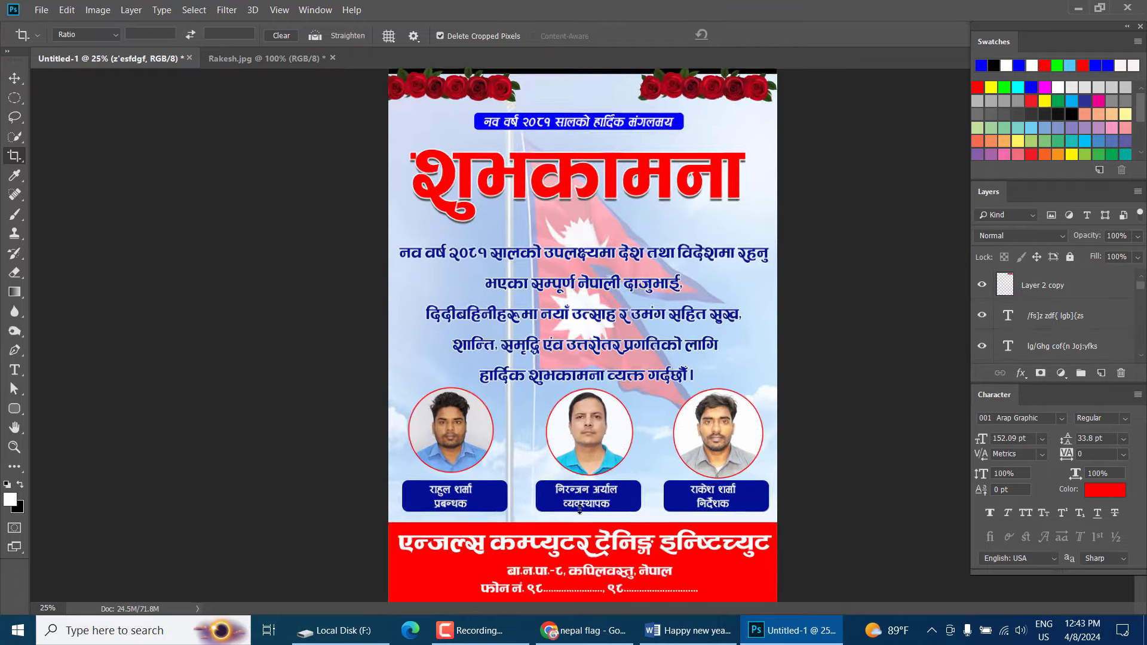
pyautogui.click(583, 515)
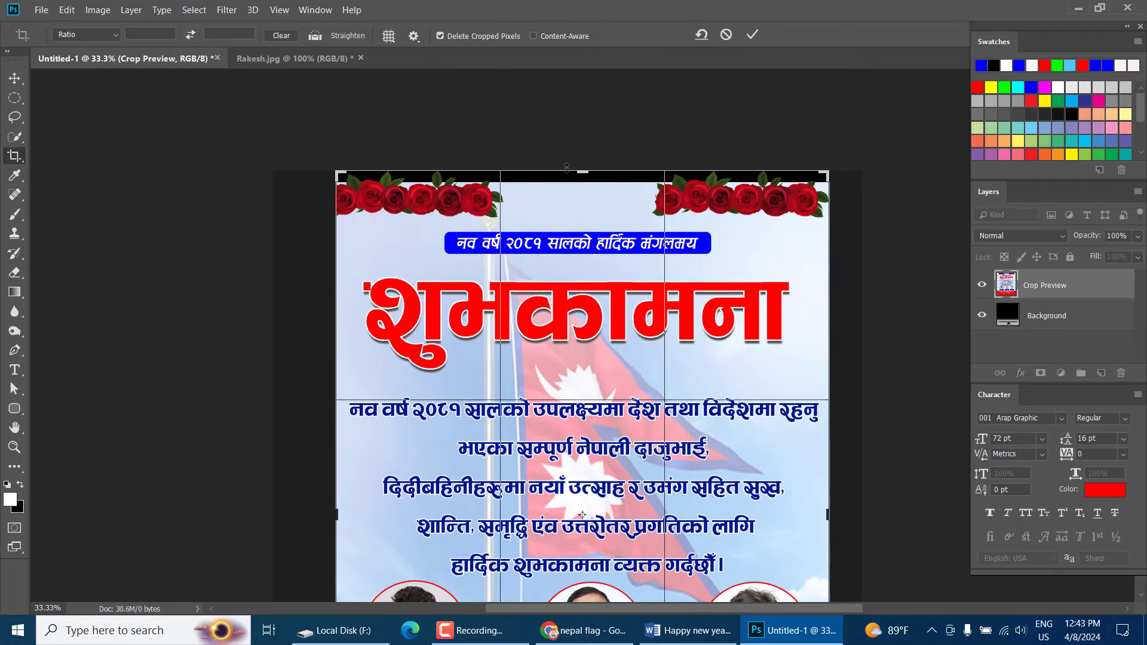
pyautogui.moveTo(566, 167); pyautogui.dragTo(569, 180)
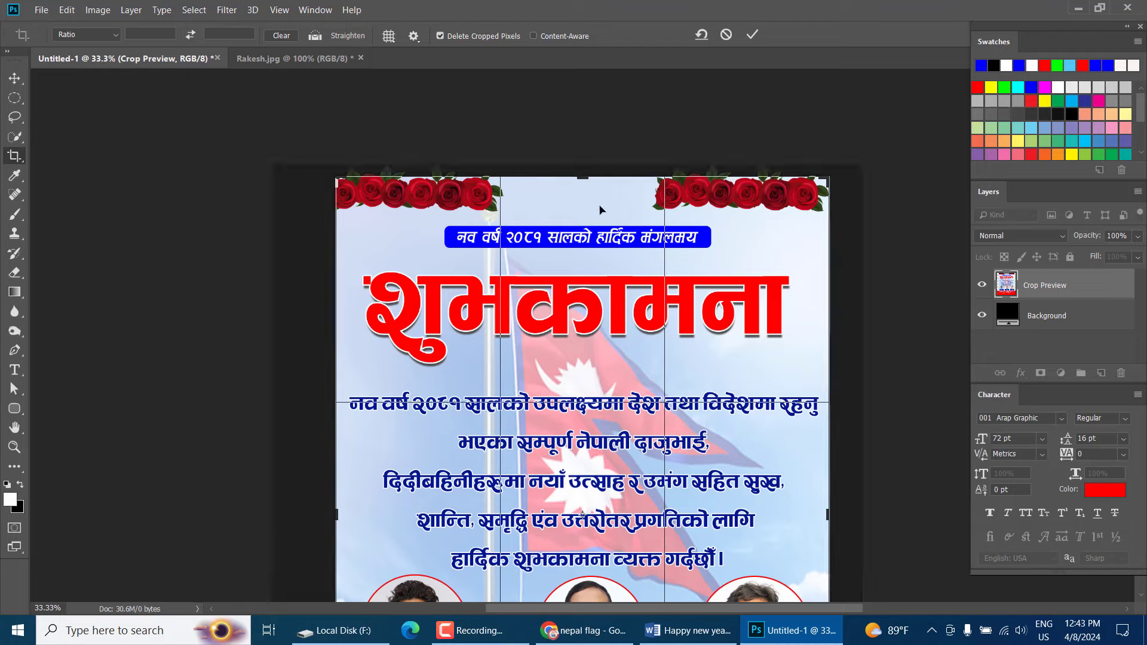
pyautogui.scroll(-5, 599, 209)
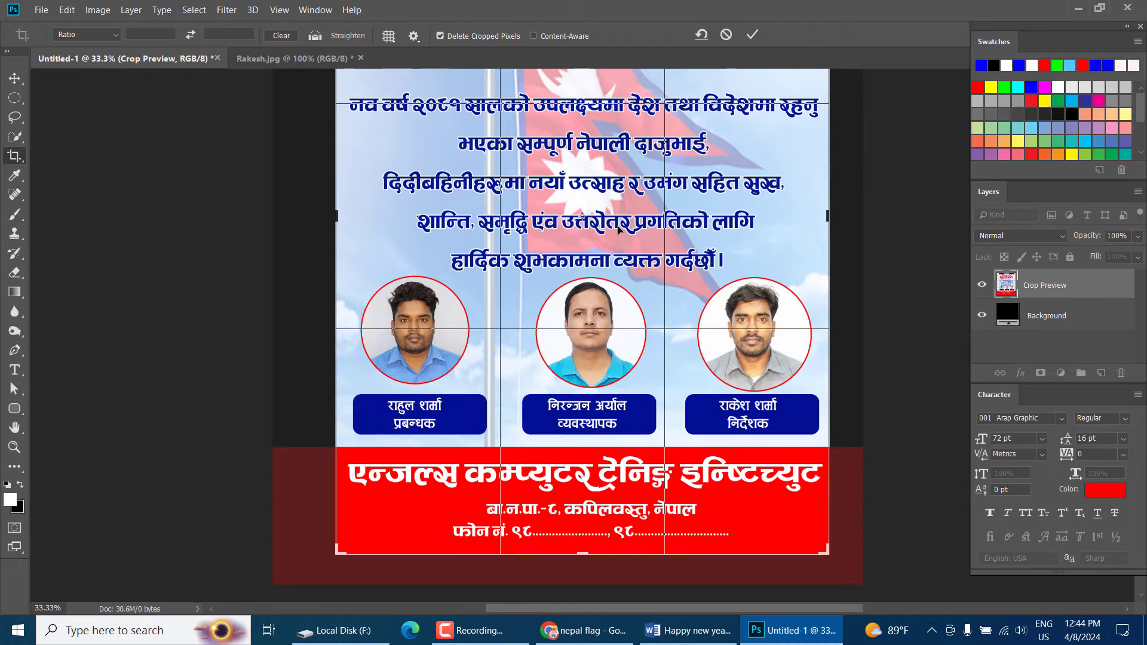
pyautogui.press('Return')
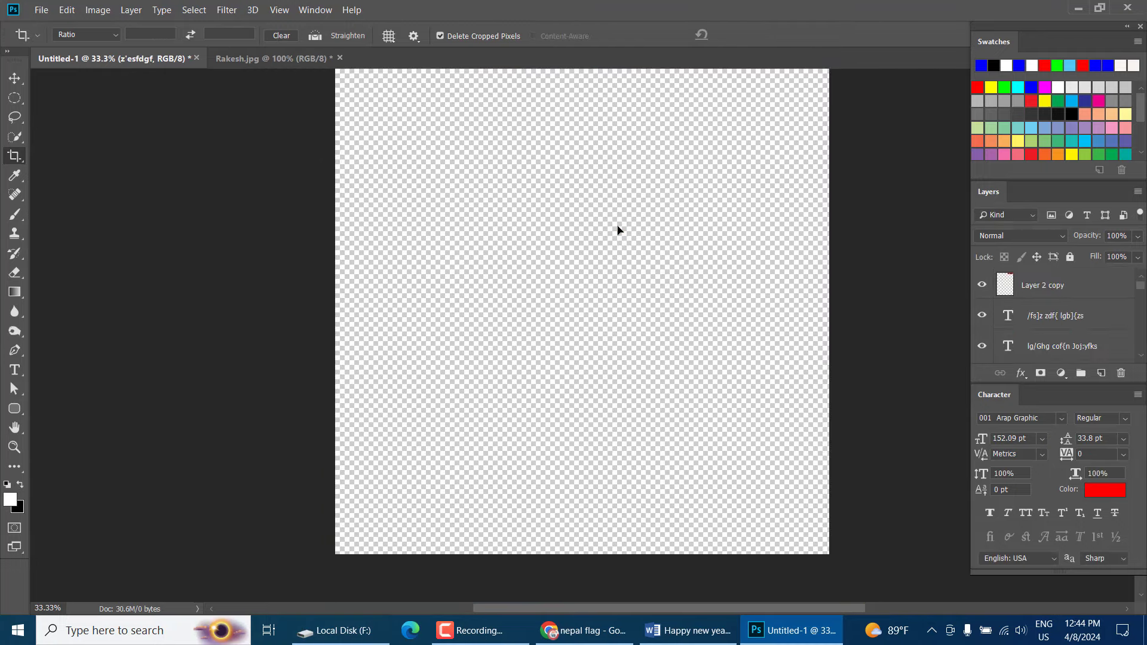
# Select the top-right roses (Layer 2 copy) and shift them right toward the corner
pyautogui.click(14, 78)
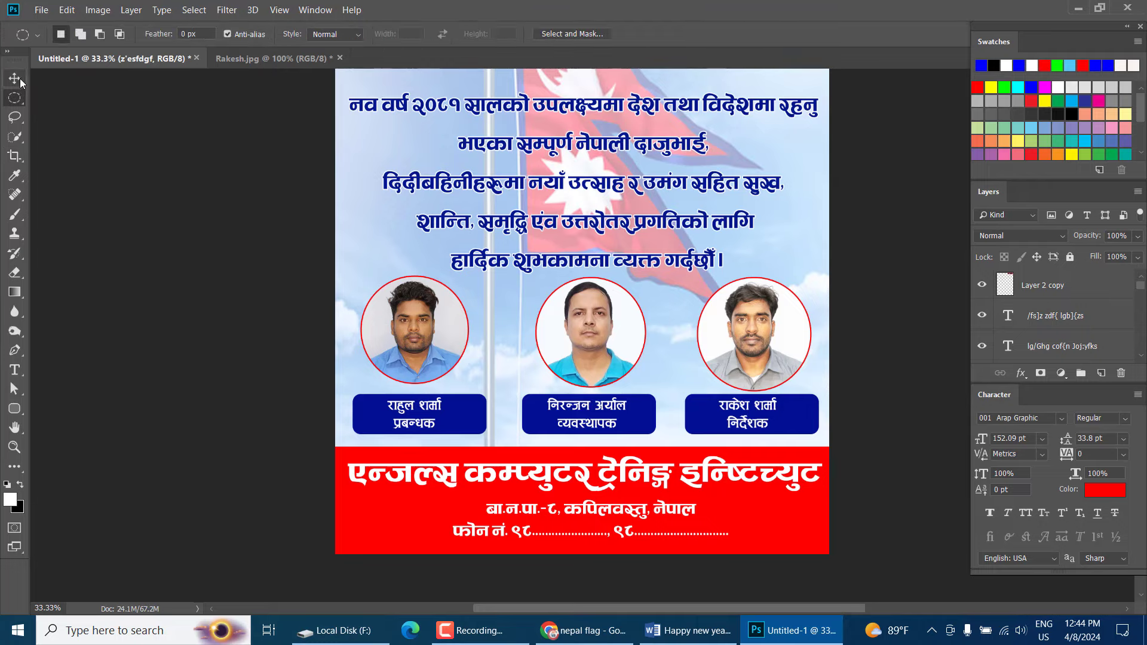
pyautogui.scroll(3, 143, 156)
pyautogui.scroll(1, 144, 155)
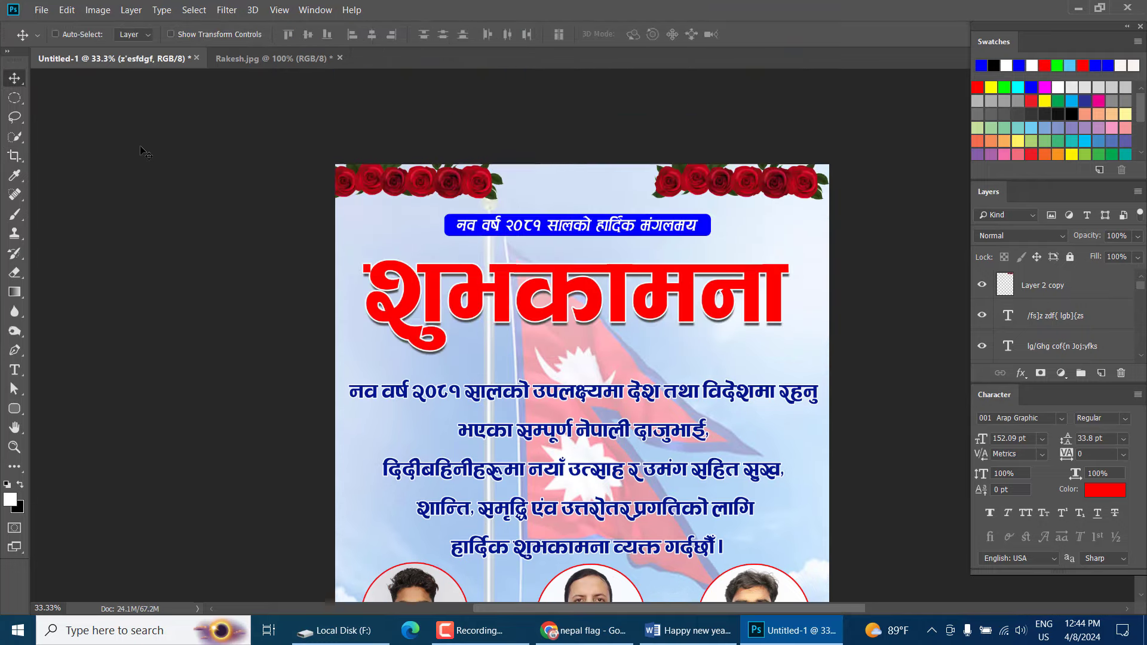
pyautogui.hotkey('ctrl', '-')
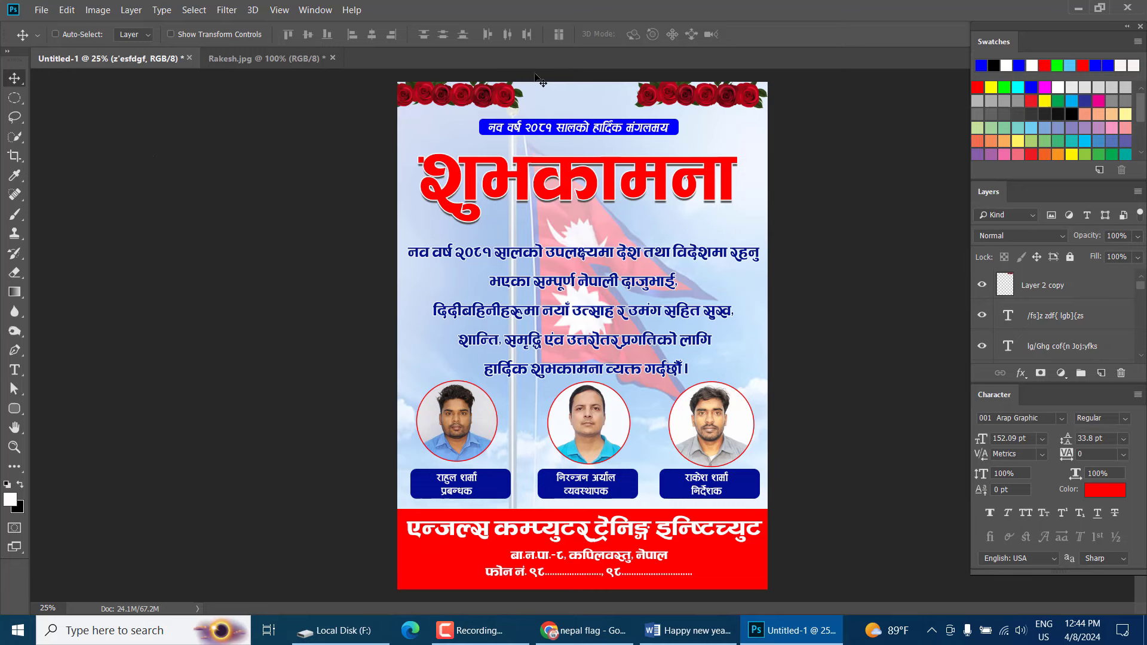
pyautogui.rightClick(709, 103)
pyautogui.click(724, 105)
pyautogui.rightClick(724, 105)
pyautogui.click(728, 106)
pyautogui.moveTo(720, 104); pyautogui.dragTo(725, 104)
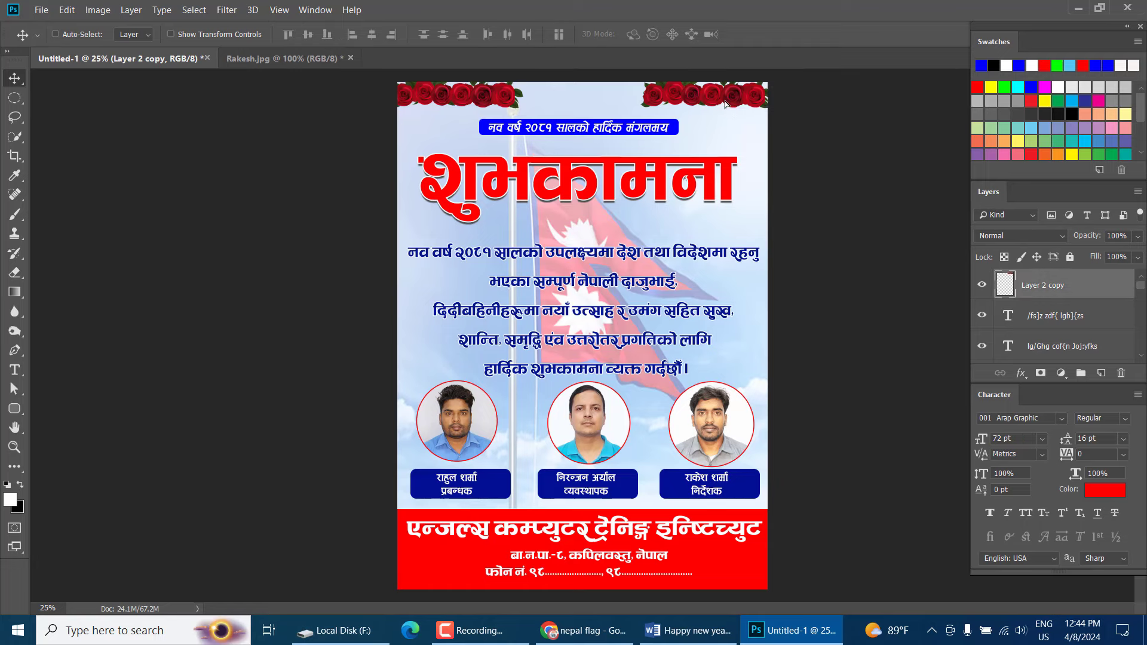